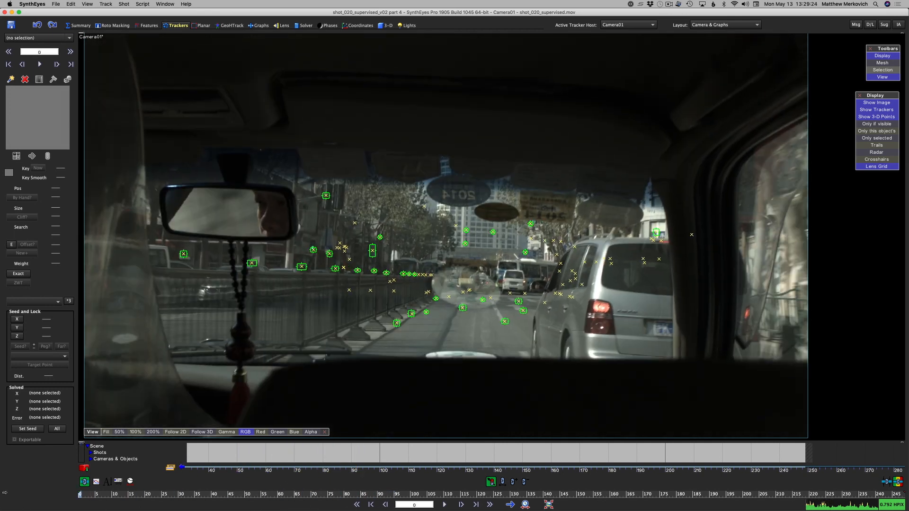
# Step: Open the 3-D workspace and select the clustered row of fence-top trackers in the Front view
pyautogui.click(387, 26)
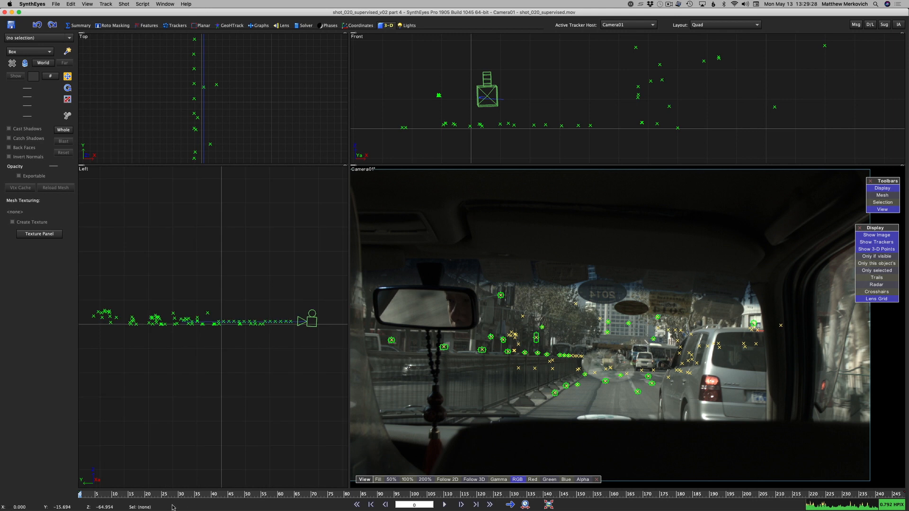
pyautogui.moveTo(149, 499); pyautogui.dragTo(244, 486)
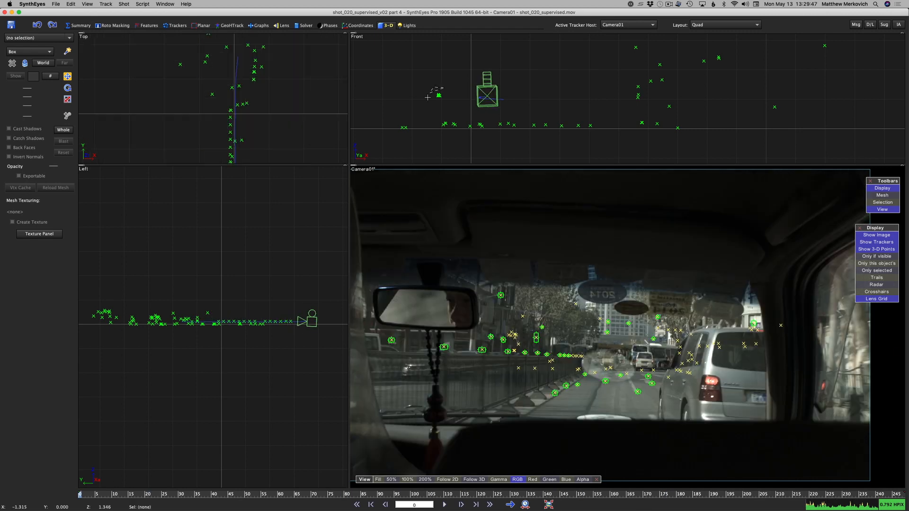
pyautogui.moveTo(428, 97); pyautogui.dragTo(450, 106)
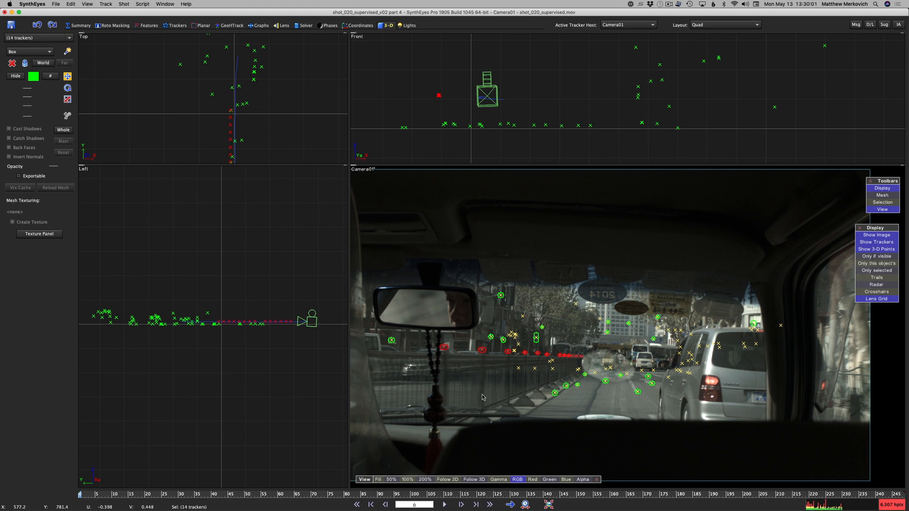
# Step: Select a tracker along the curb, followed by the pair of curb trackers near the fence base in the Front view
pyautogui.click(579, 385)
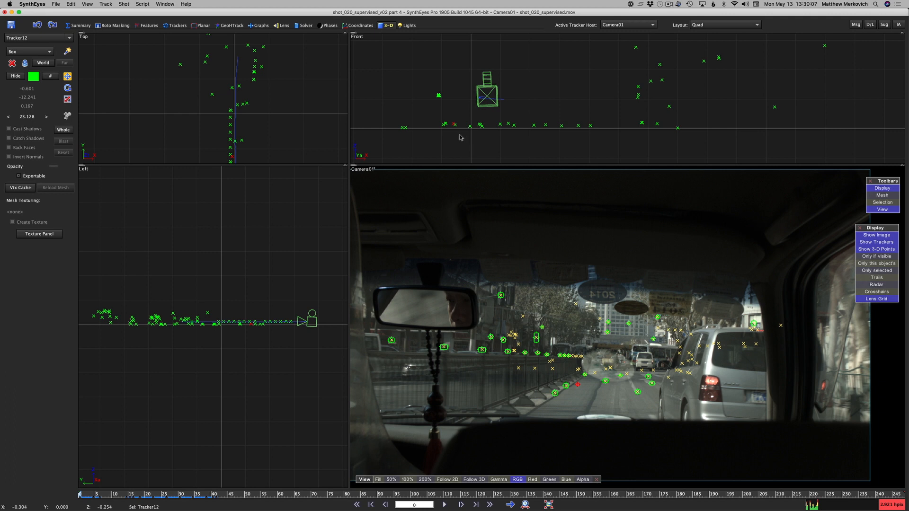
pyautogui.scroll(3, 456, 126)
pyautogui.click(570, 383)
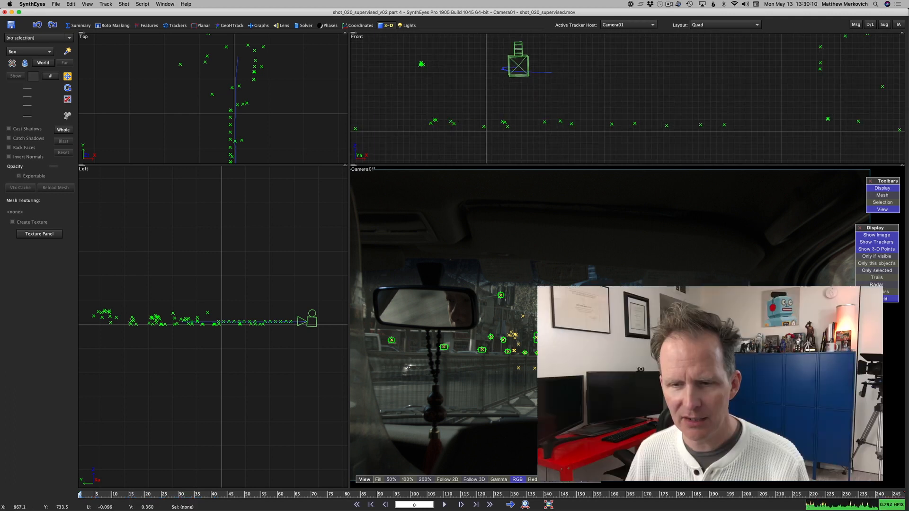
pyautogui.moveTo(439, 118); pyautogui.dragTo(429, 129)
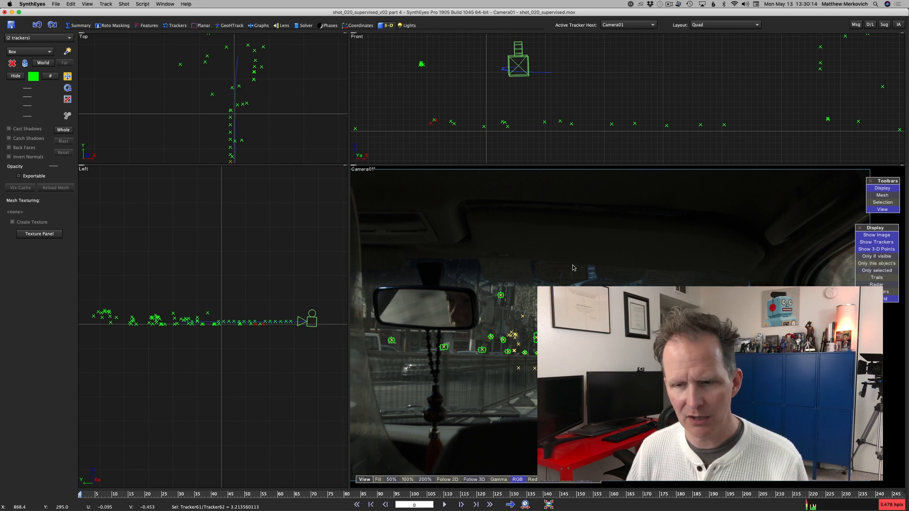
pyautogui.scroll(3, 257, 328)
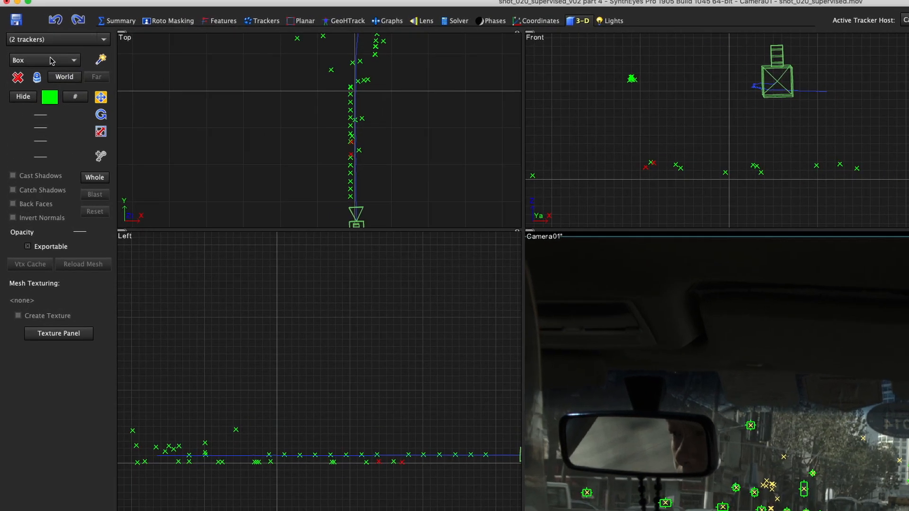
# Step: Enlarge the Left view and create a plane about 31.7 by 1.4 units along the fence tracker row
pyautogui.click(29, 51)
pyautogui.click(26, 67)
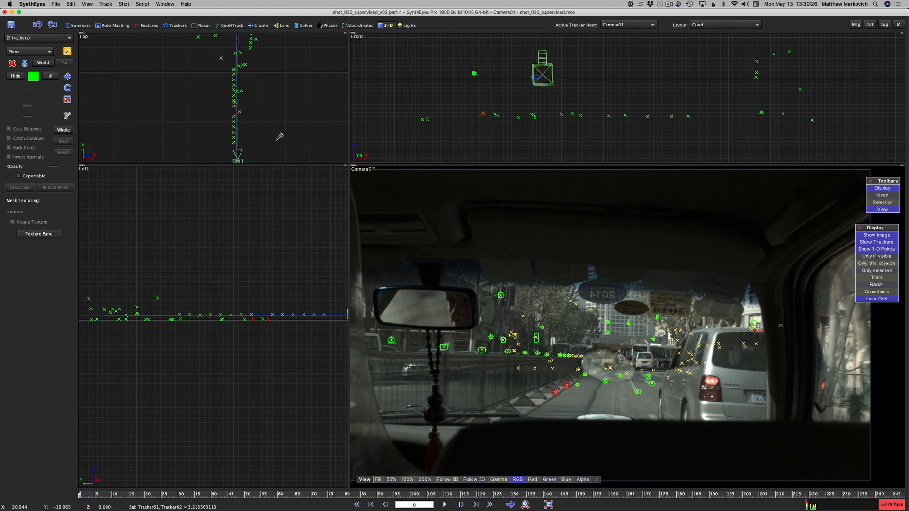
pyautogui.scroll(4, 223, 244)
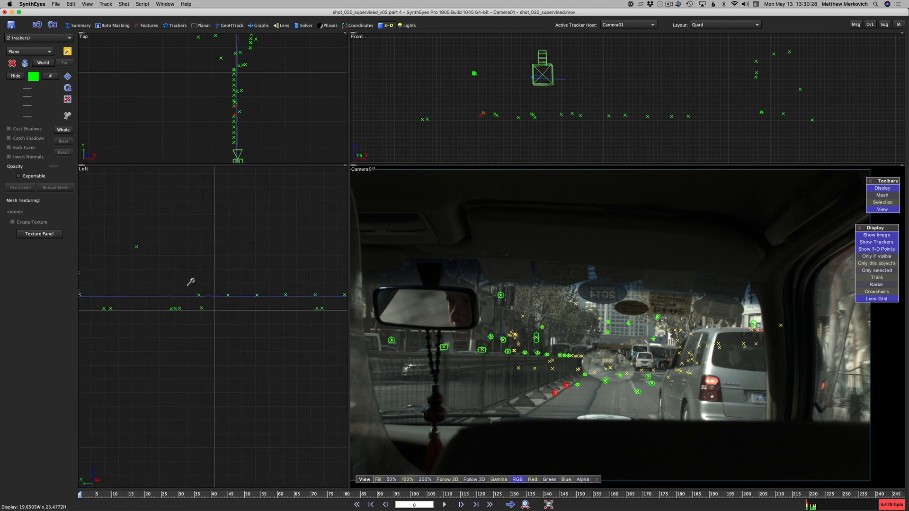
pyautogui.moveTo(214, 302); pyautogui.dragTo(97, 280, button='middle')
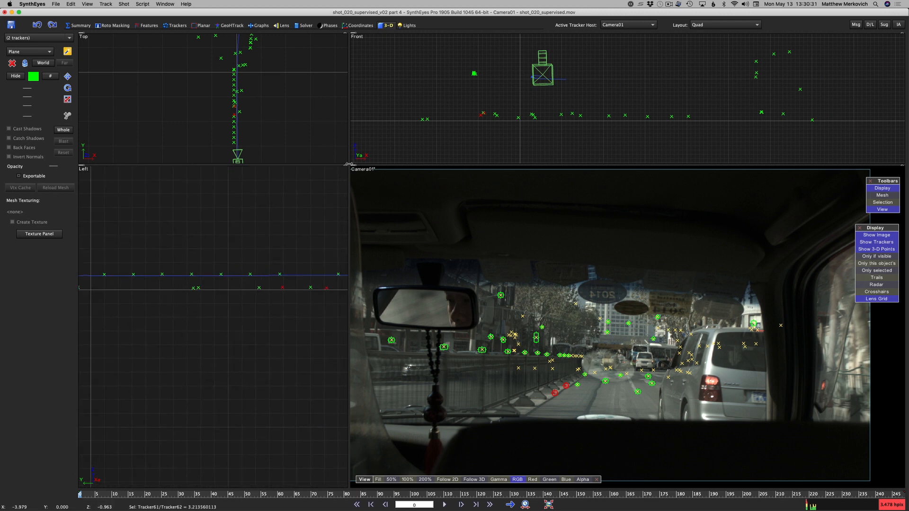
pyautogui.moveTo(349, 166); pyautogui.dragTo(522, 201)
pyautogui.scroll(-5, 407, 296)
pyautogui.moveTo(407, 311); pyautogui.dragTo(258, 314, button='middle')
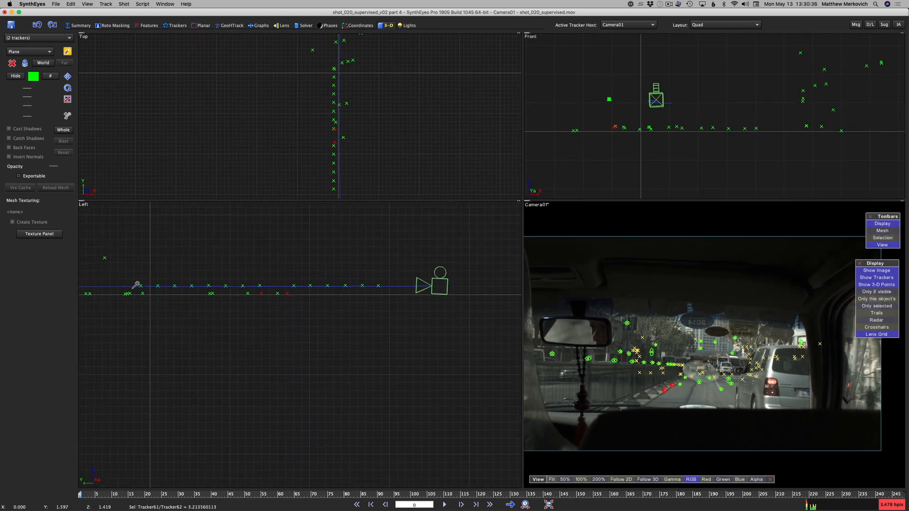
pyautogui.moveTo(139, 284); pyautogui.dragTo(390, 296)
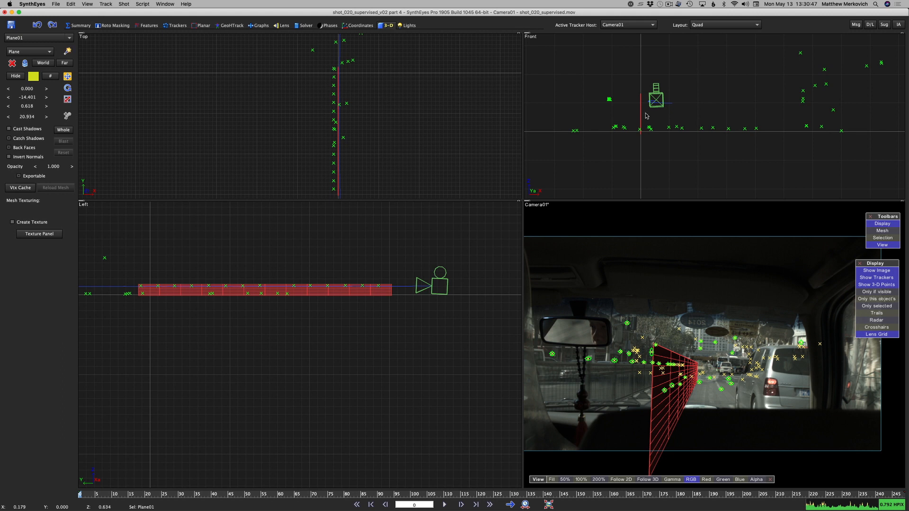
# Step: Move the plane sideways onto the fence trackers in the Front view, at X -1.102, and turn off solid mesh display
pyautogui.moveTo(641, 111); pyautogui.dragTo(610, 114)
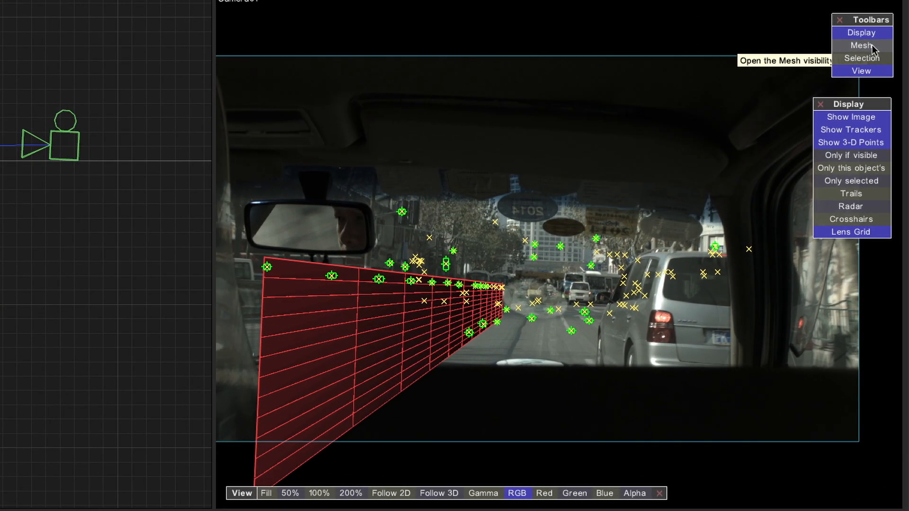
pyautogui.click(873, 46)
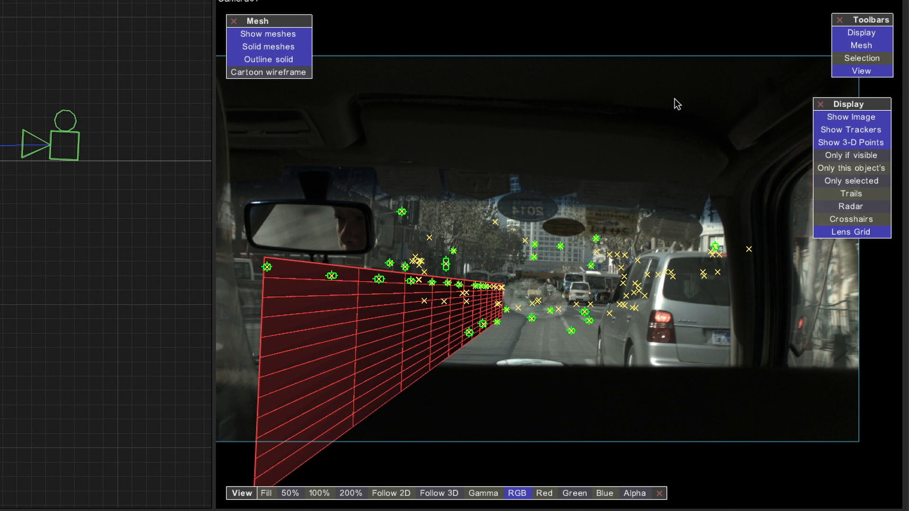
pyautogui.click(275, 50)
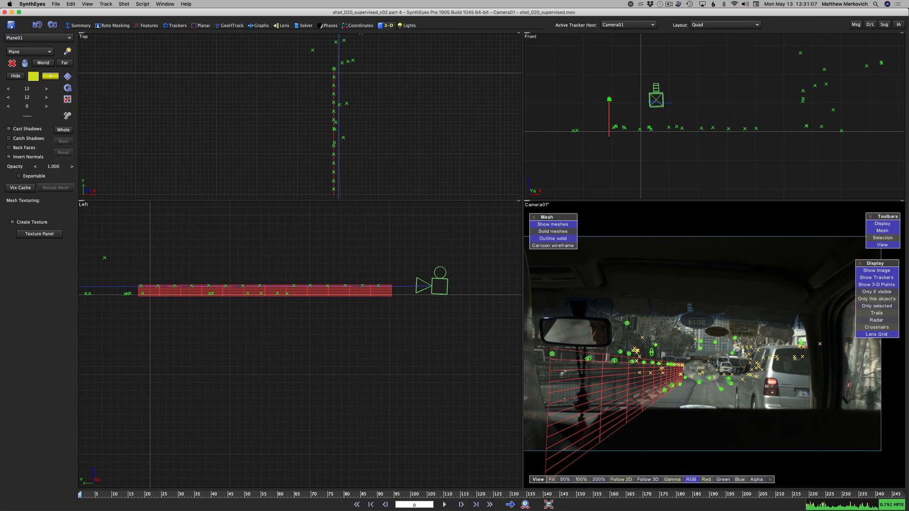
# Step: Set the plane's segment counts to 20 along its length and 3 along its height
pyautogui.moveTo(27, 97); pyautogui.dragTo(14, 98)
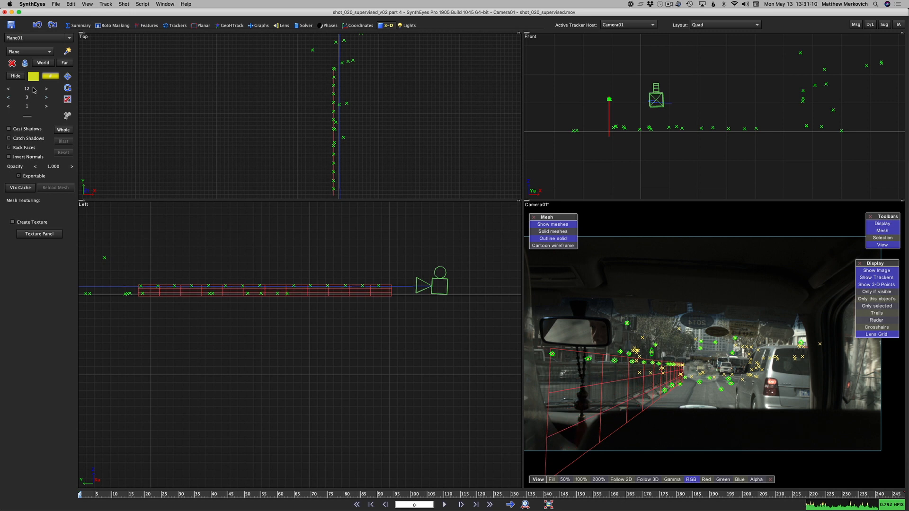
pyautogui.click(8, 89)
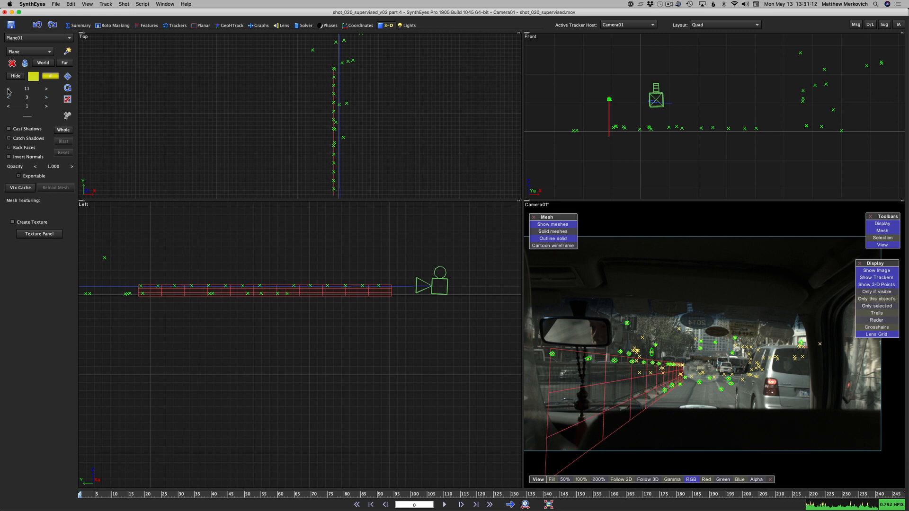
pyautogui.click(47, 90)
pyautogui.click(46, 90)
pyautogui.click(46, 90)
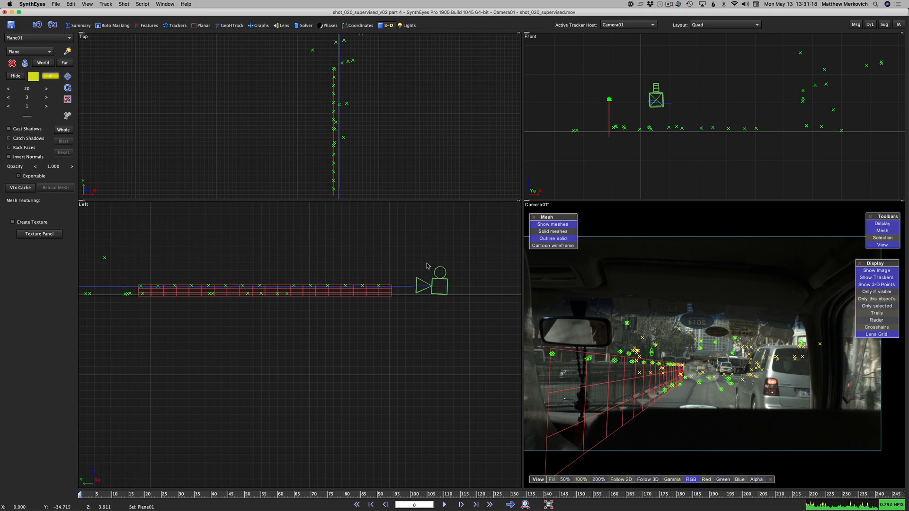
# Step: Raise the plane in the Left view to Z 0.815, aligning its bottom edge with the curb trackers
pyautogui.scroll(2, 241, 290)
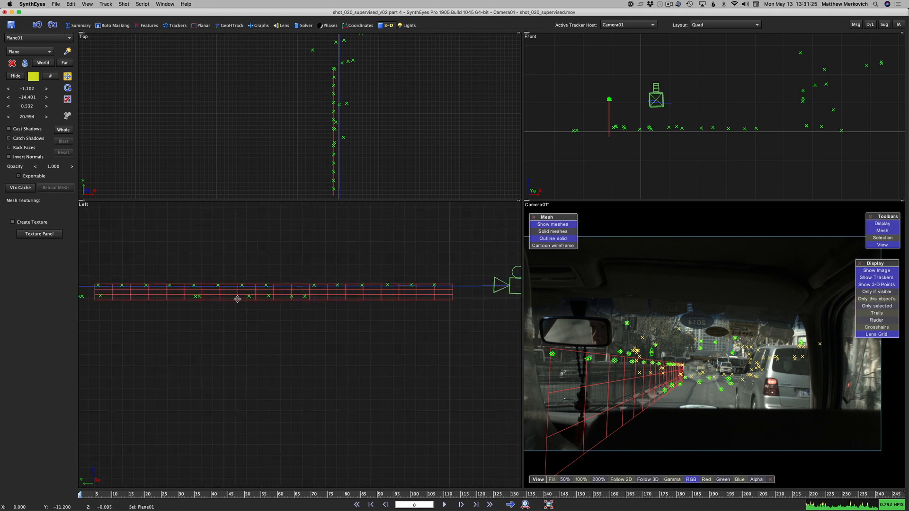
pyautogui.moveTo(237, 301); pyautogui.dragTo(237, 298)
pyautogui.moveTo(216, 314); pyautogui.dragTo(343, 313, button='middle')
pyautogui.scroll(5, 180, 297)
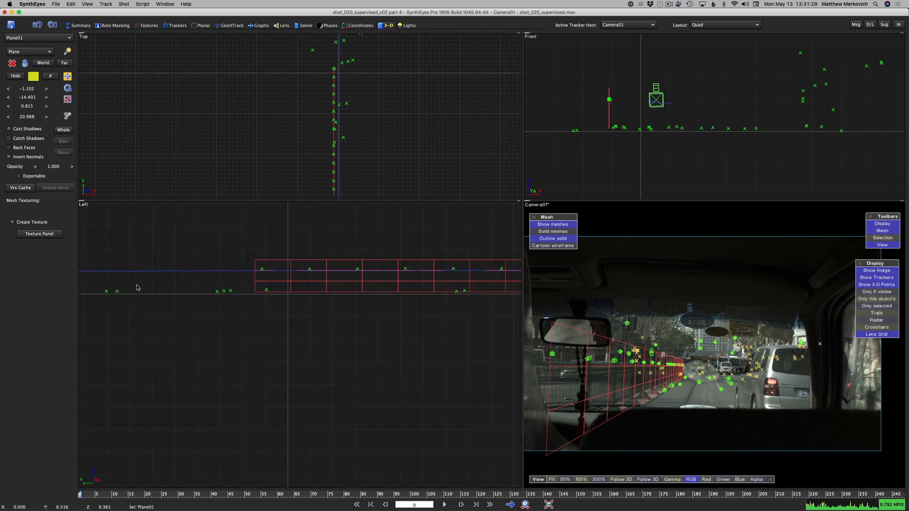
# Step: Turn on Whole mode for moving the entire solved scene and check the Whole affects meshes option
pyautogui.scroll(-3, 126, 298)
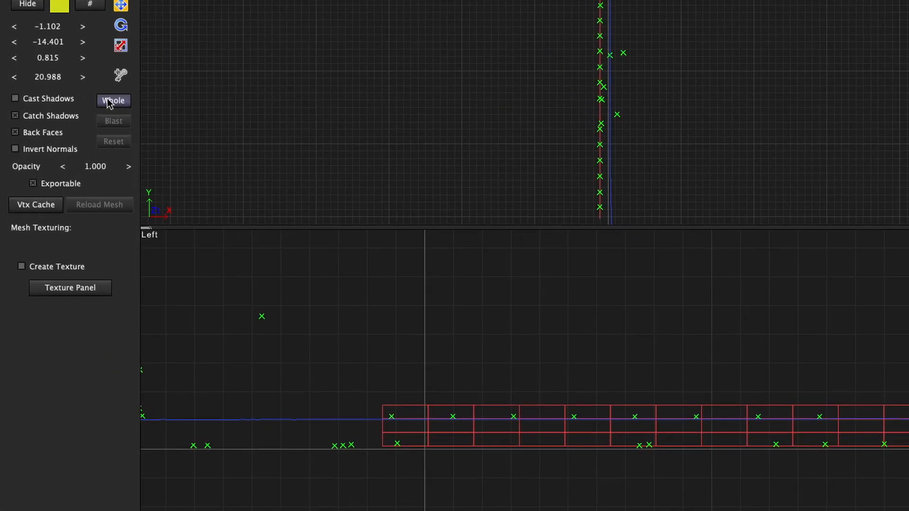
pyautogui.click(62, 129)
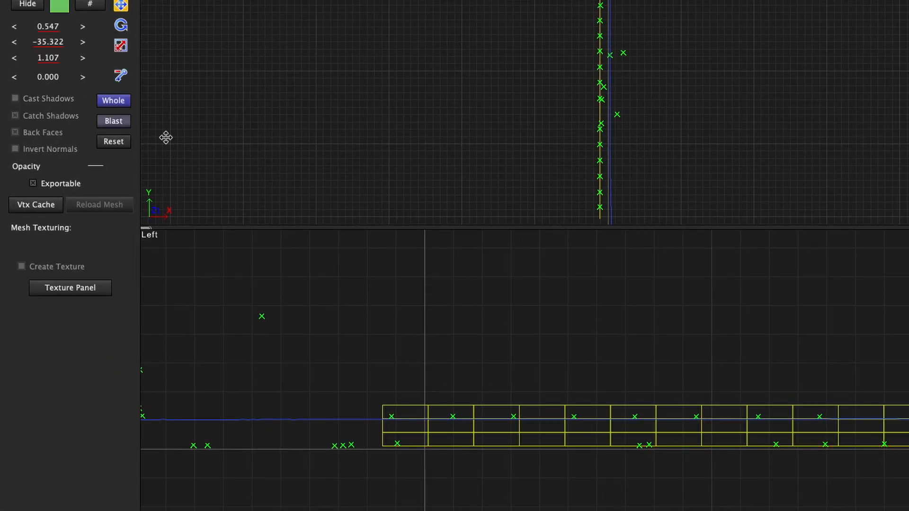
pyautogui.rightClick(570, 325)
pyautogui.moveTo(599, 326)
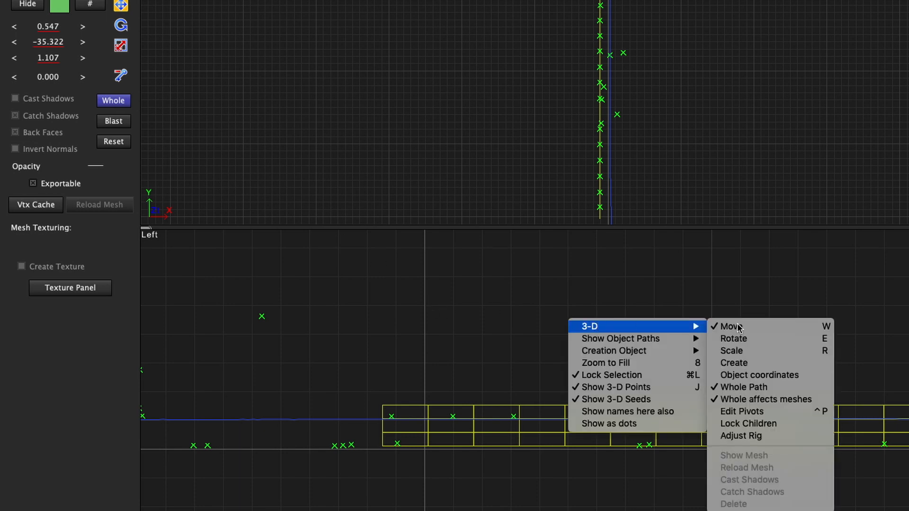
pyautogui.click(775, 400)
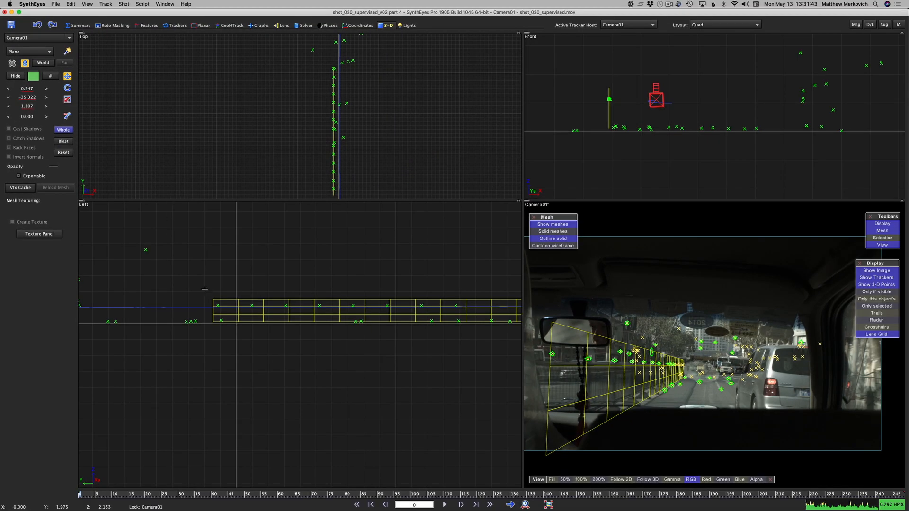
# Step: Lower the whole scene in the Left view until the plane's bottom edge meets the ground line, with the camera at Z 1.001
pyautogui.moveTo(205, 289)
pyautogui.mouseDown()
pyautogui.moveTo(205, 319)
pyautogui.moveTo(204, 290)
pyautogui.mouseUp()
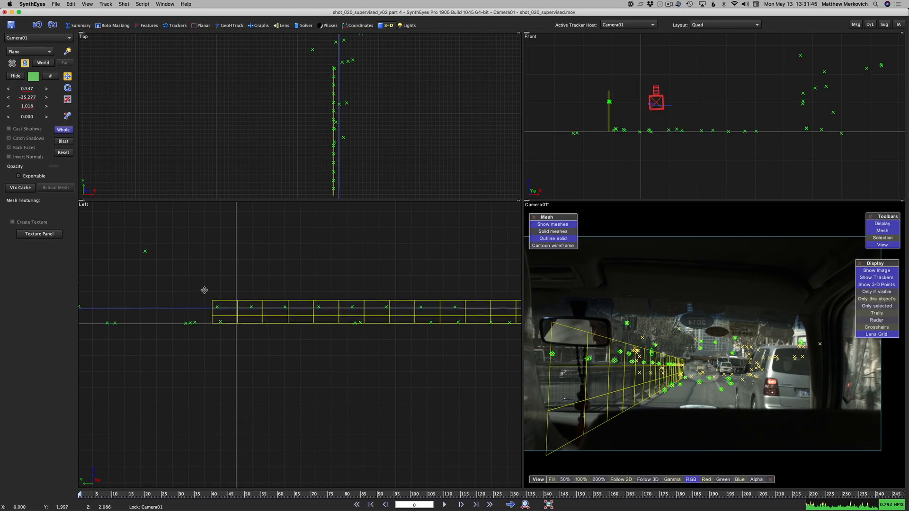
pyautogui.scroll(5, 288, 338)
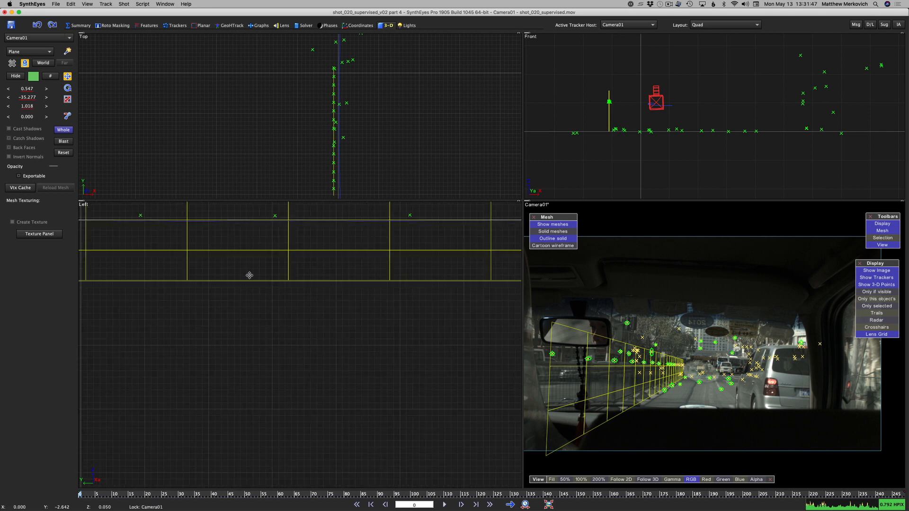
pyautogui.moveTo(248, 274); pyautogui.dragTo(248, 275)
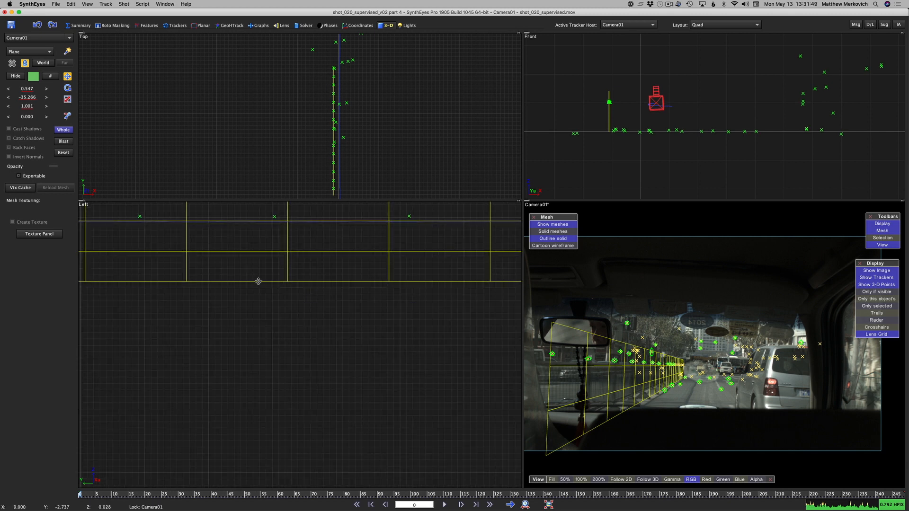
# Step: Play the shot up to frame 115 to check how the plane follows the fence, and frame the plane in the Left view
pyautogui.press('space')
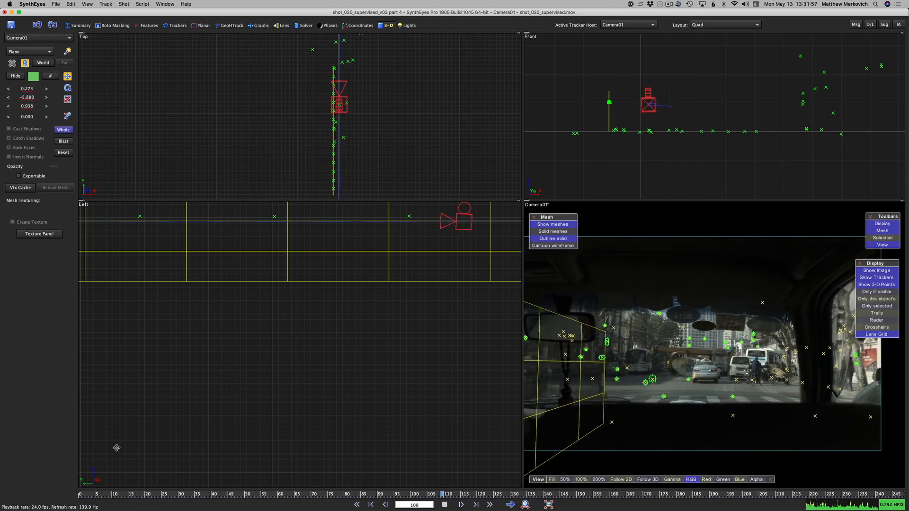
pyautogui.press('space')
pyautogui.scroll(-3, 256, 363)
pyautogui.scroll(1, 258, 347)
pyautogui.moveTo(365, 348); pyautogui.dragTo(290, 351, button='middle')
pyautogui.scroll(-2, 339, 349)
pyautogui.moveTo(351, 369); pyautogui.dragTo(343, 370, button='middle')
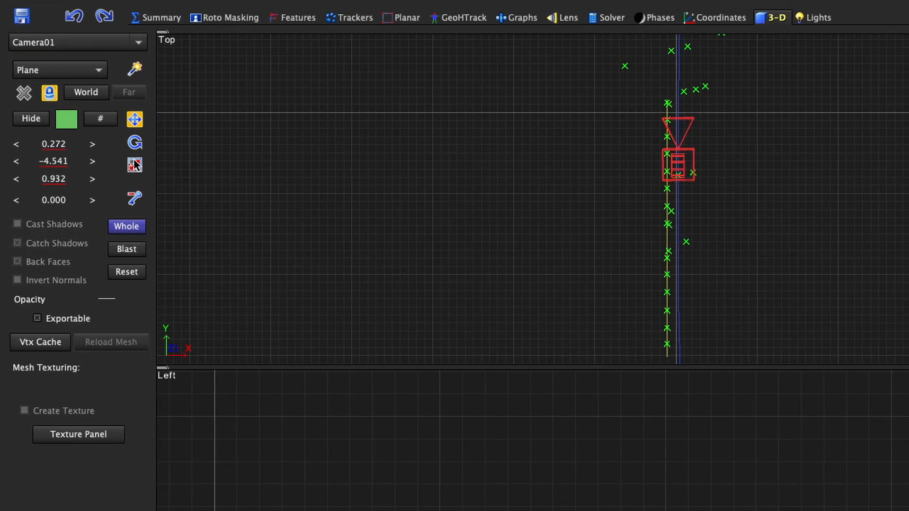
# Step: Scale the fence plane's height to 0.956 so its top edge lines up with the fence-top trackers
pyautogui.click(67, 99)
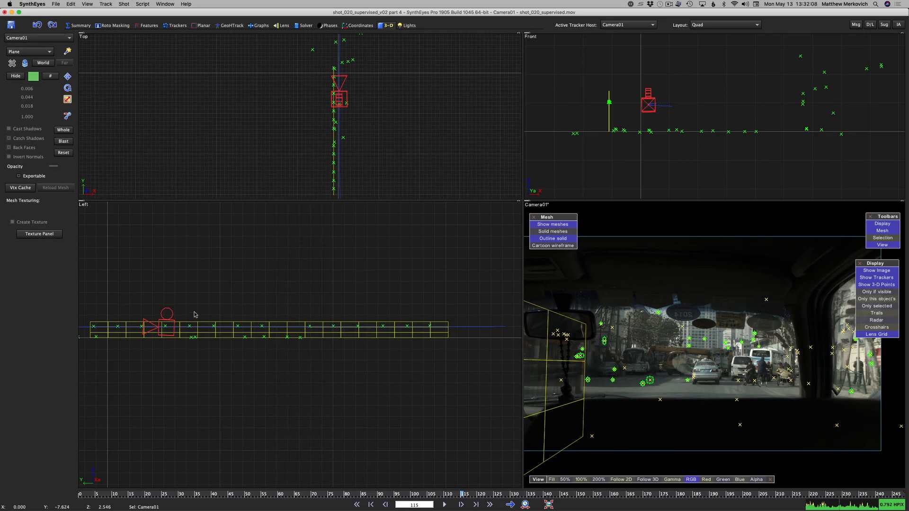
pyautogui.click(197, 326)
pyautogui.scroll(2, 204, 336)
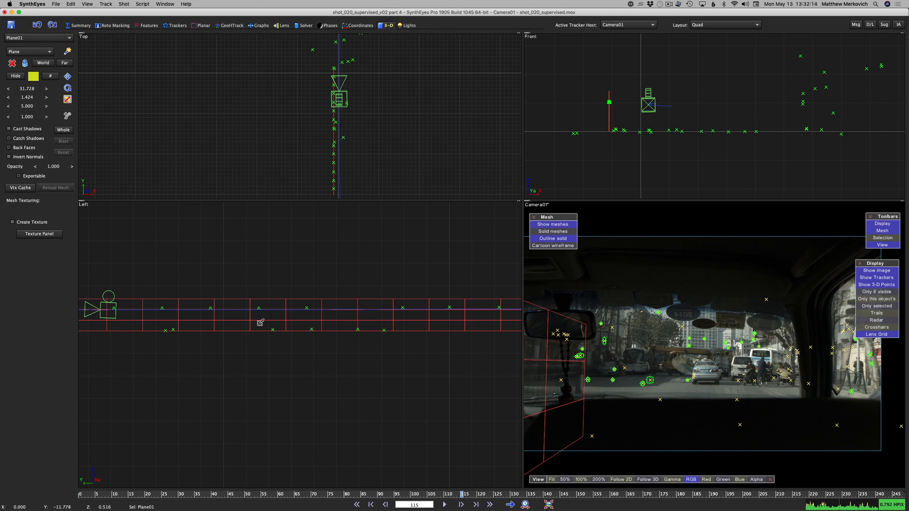
pyautogui.moveTo(264, 320); pyautogui.dragTo(209, 363)
pyautogui.press('super+z')
pyautogui.moveTo(28, 98); pyautogui.dragTo(43, 81)
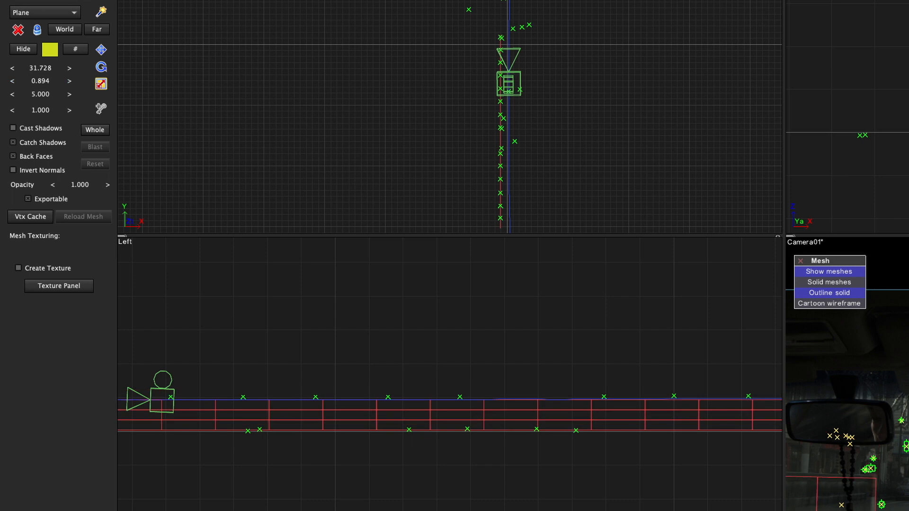
pyautogui.moveTo(40, 81); pyautogui.dragTo(40, 84)
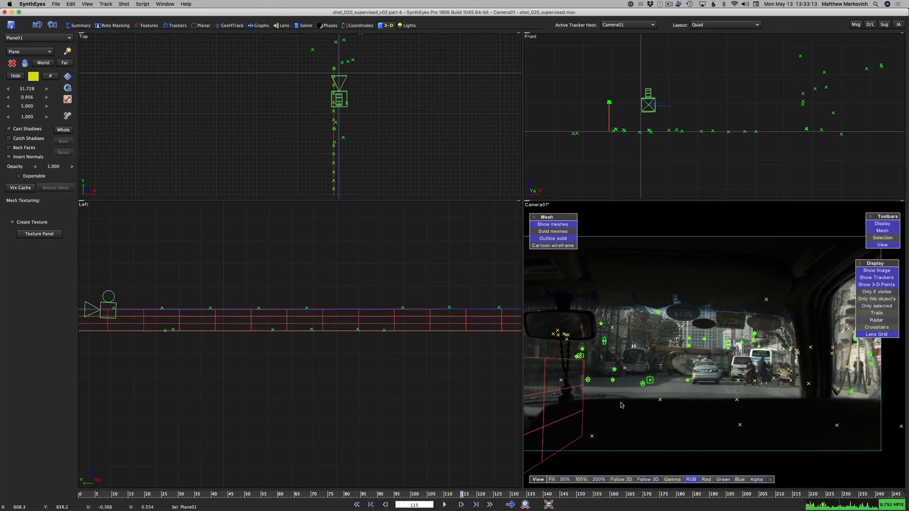
# Step: Show the shot in the large tracking camera view at frame 115 and deselect the fence plane
pyautogui.scroll(-6, 621, 405)
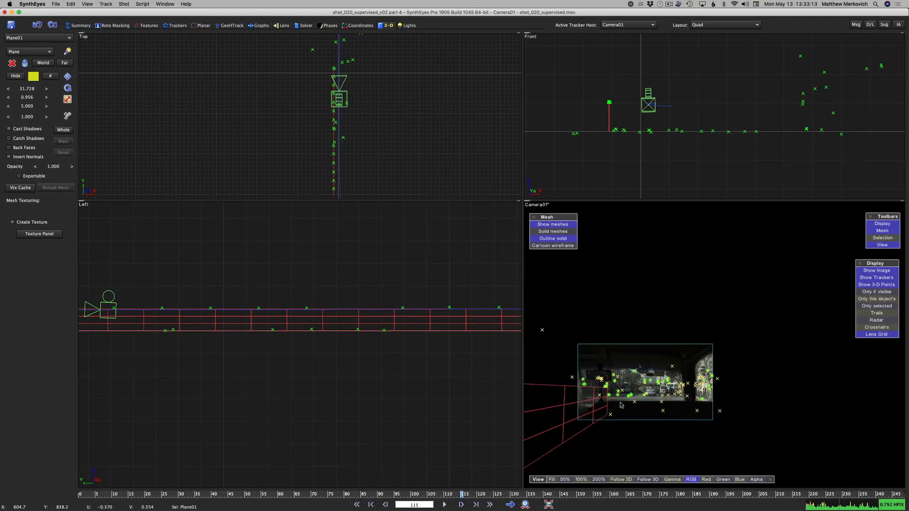
pyautogui.scroll(4, 621, 405)
pyautogui.moveTo(621, 405); pyautogui.dragTo(654, 379, button='middle')
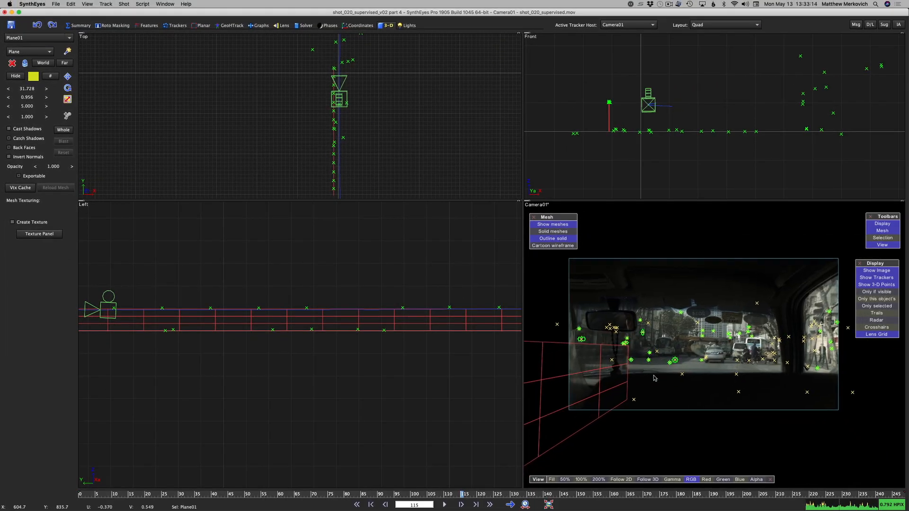
pyautogui.click(178, 26)
pyautogui.scroll(2, 418, 284)
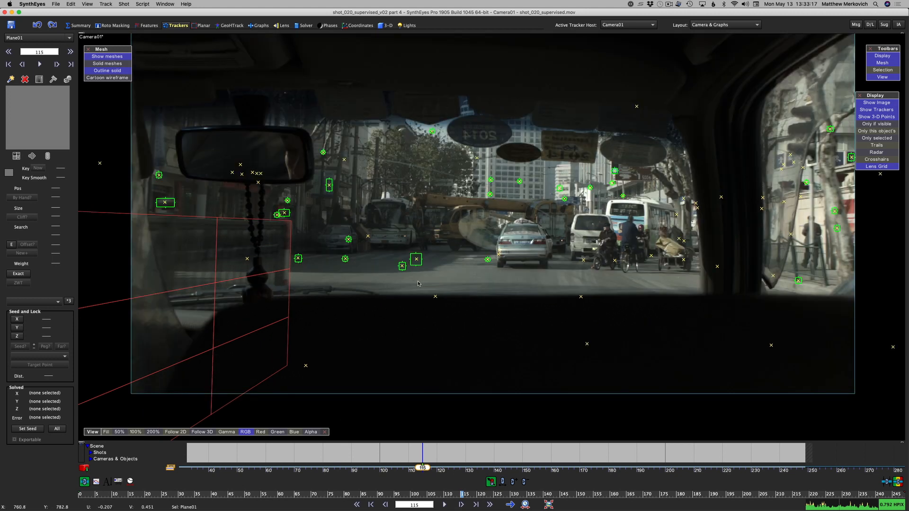
pyautogui.moveTo(418, 284); pyautogui.dragTo(359, 307, button='middle')
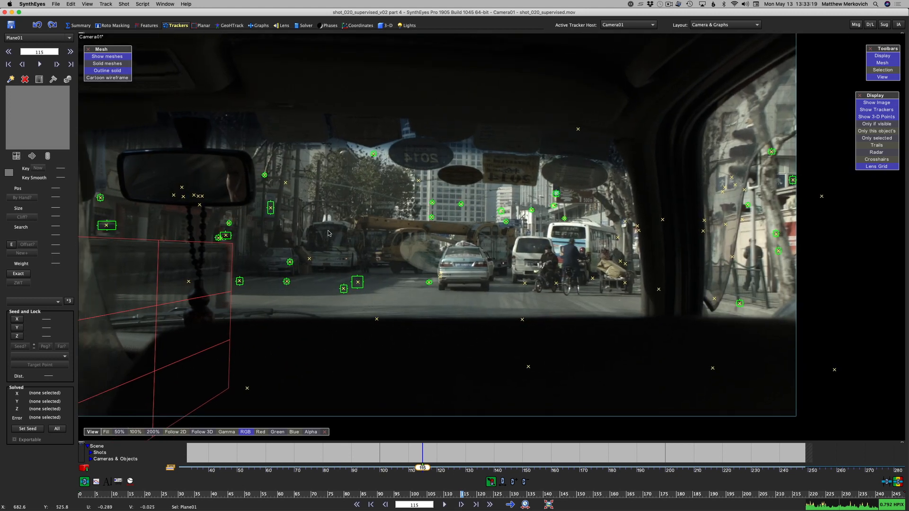
pyautogui.click(328, 231)
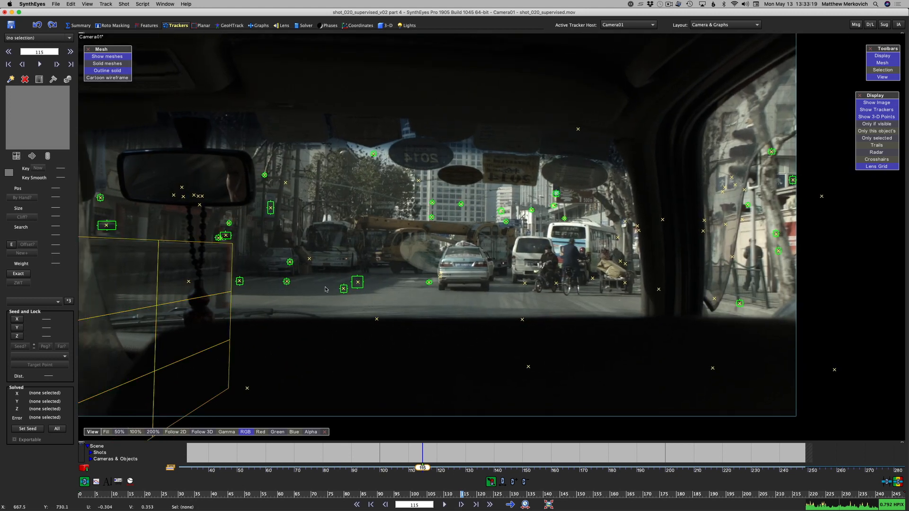
# Step: Play the shot in the tracking view to check how the plane follows the fence, and return to frame 0
pyautogui.press('space')
pyautogui.press('space')
pyautogui.moveTo(201, 495); pyautogui.dragTo(50, 473)
pyautogui.press('space')
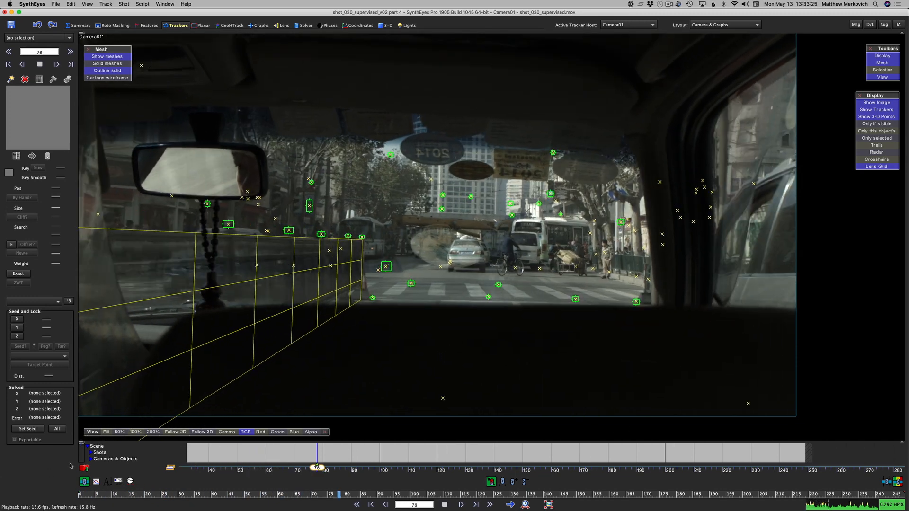
pyautogui.press('space')
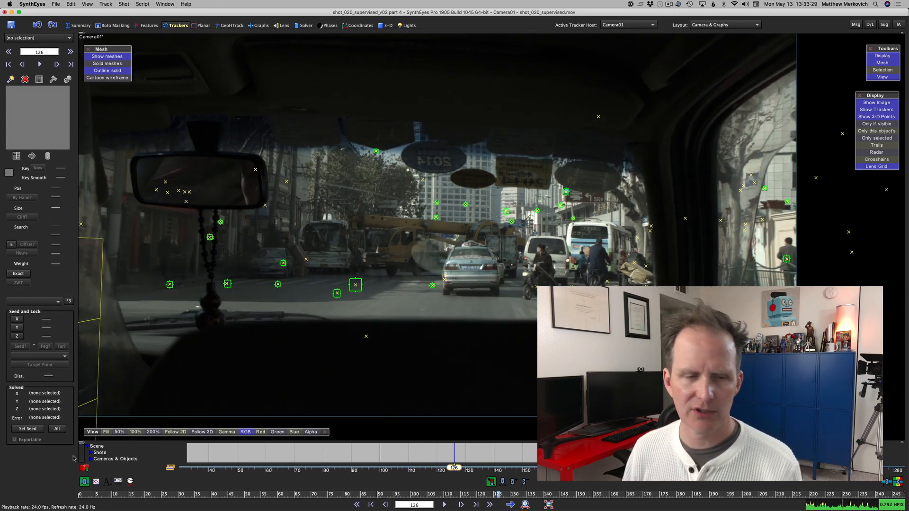
pyautogui.click(401, 497)
pyautogui.moveTo(401, 497); pyautogui.dragTo(79, 494)
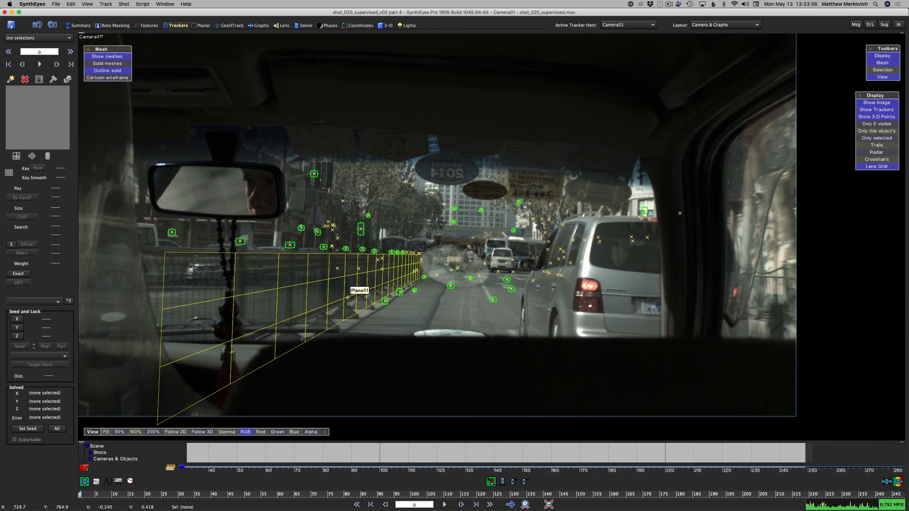
# Step: Change the fence plane's display colour to white in the quad 3-D layout, and deselect the plane
pyautogui.click(347, 298)
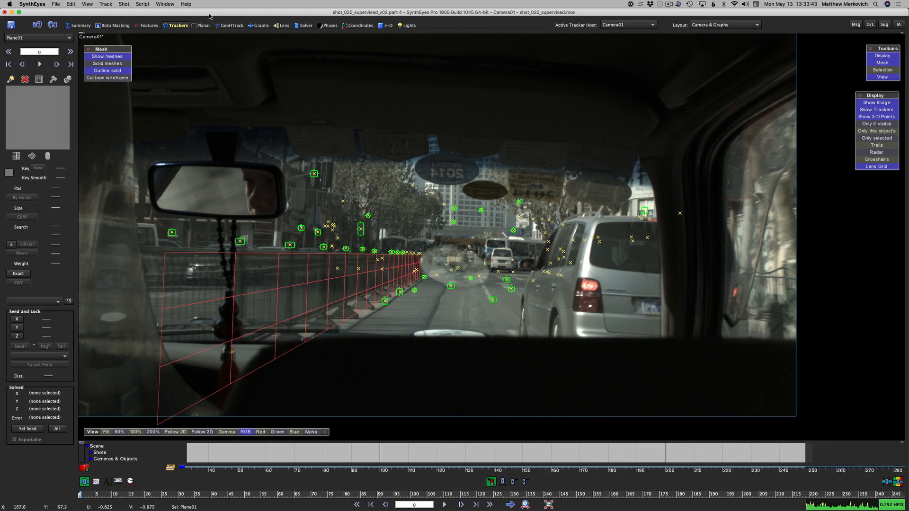
pyautogui.click(387, 26)
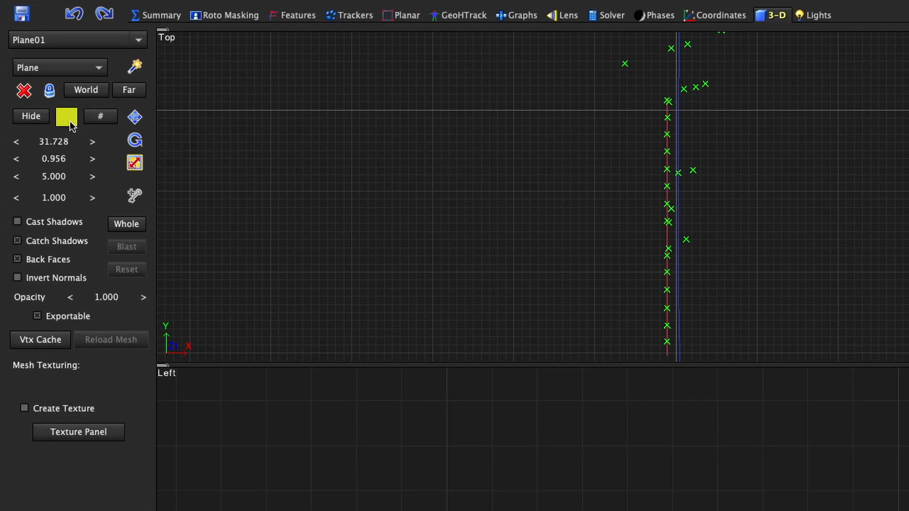
pyautogui.click(70, 123)
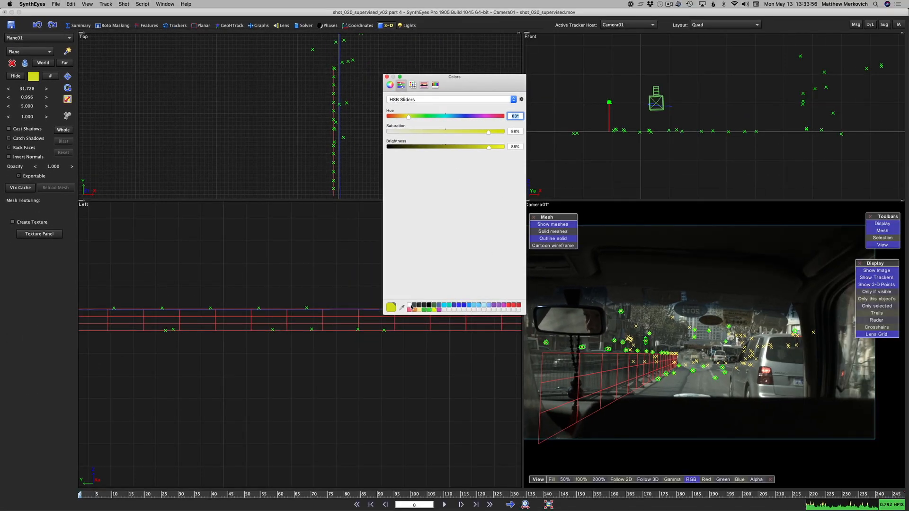
pyautogui.click(410, 306)
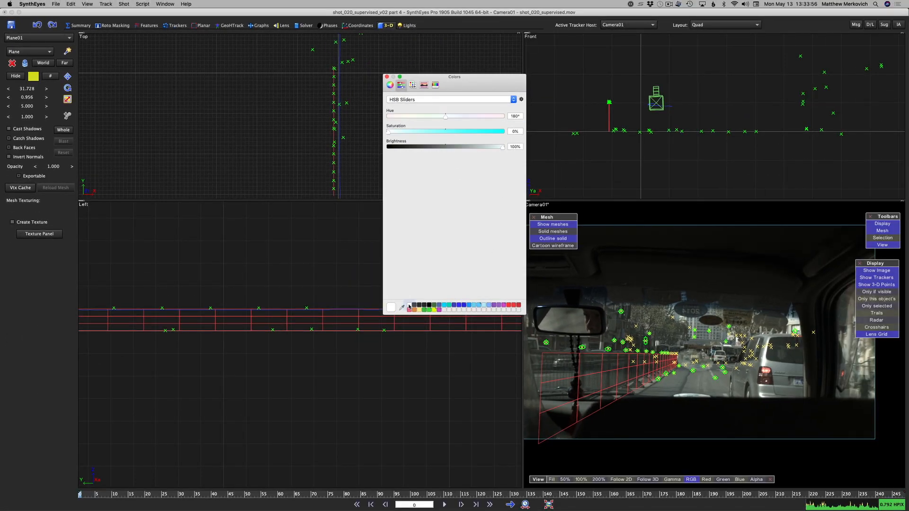
pyautogui.click(387, 77)
pyautogui.click(491, 423)
# Step: Play the shot with and without the background image to check the white plane against the trackers, and return to frame 0
pyautogui.press('space')
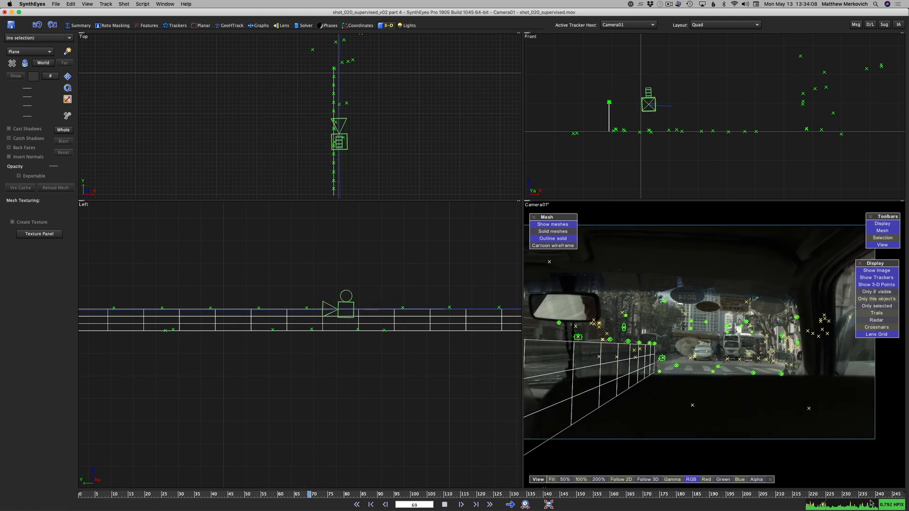
pyautogui.press('space')
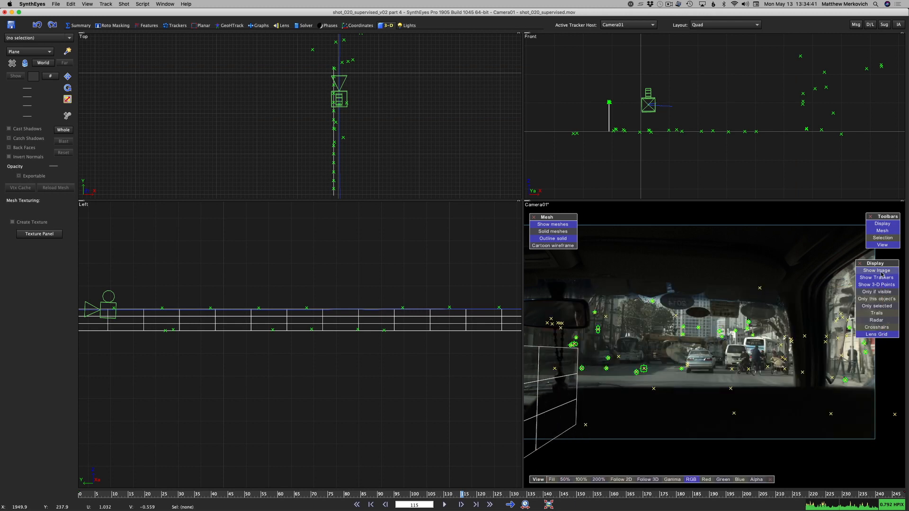
pyautogui.click(883, 274)
pyautogui.press('space')
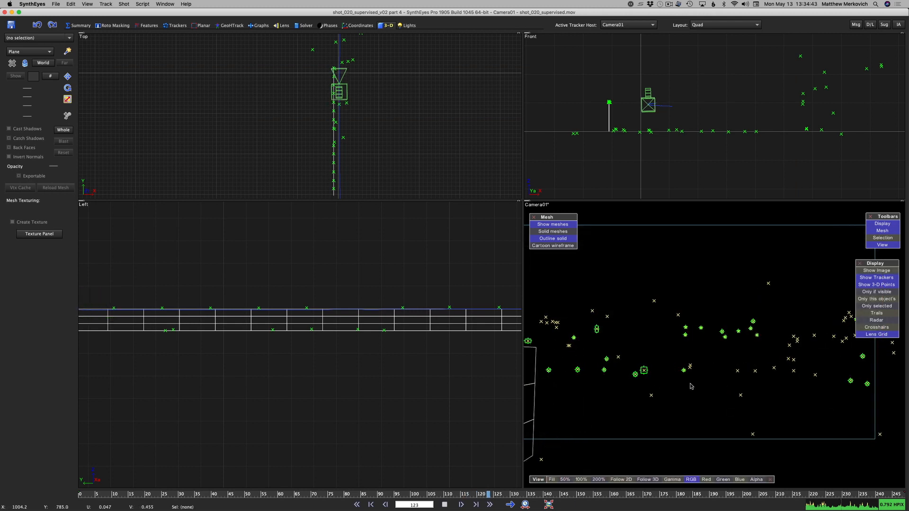
pyautogui.click(79, 495)
pyautogui.press('space')
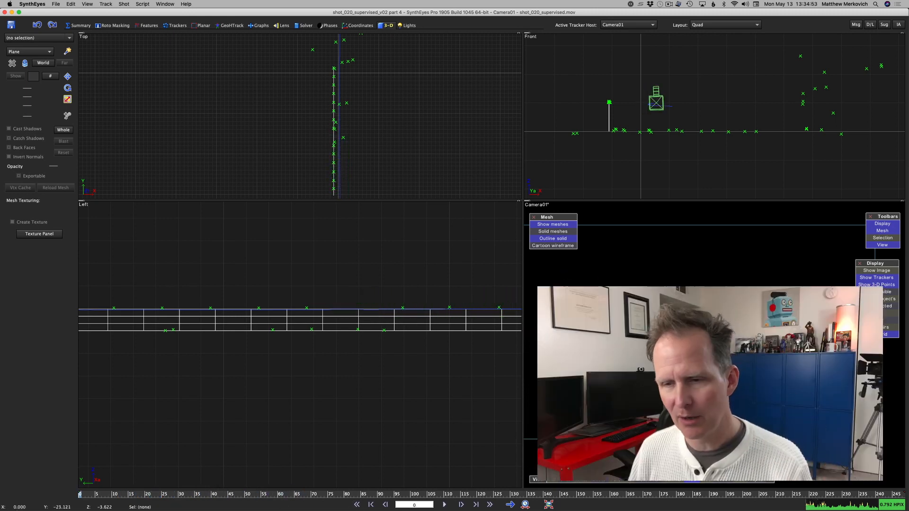
# Step: Select Tracker6 above the fence's top edge and bring it up close in the tracking camera view
pyautogui.click(655, 349)
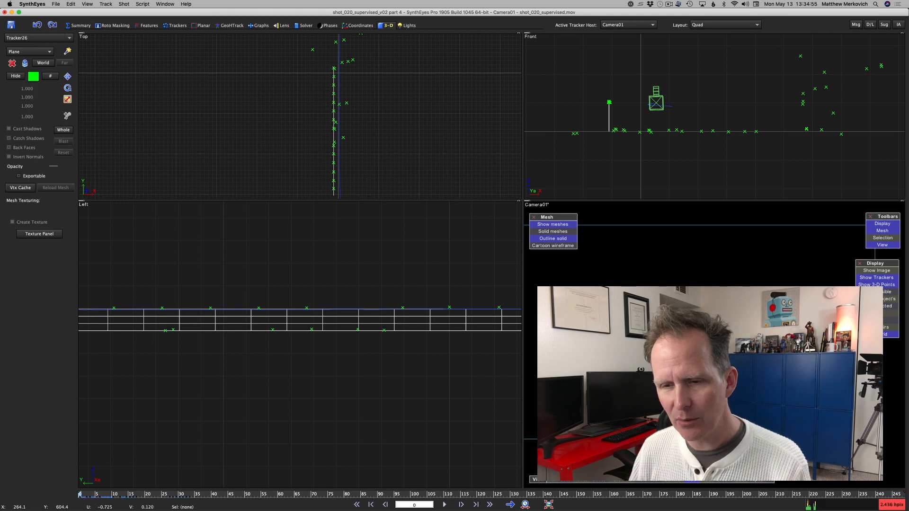
pyautogui.click(584, 284)
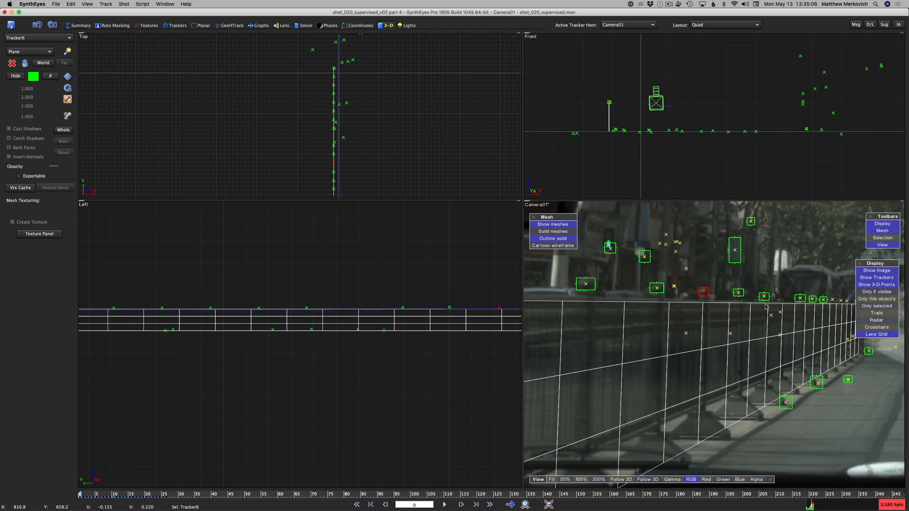
pyautogui.scroll(8, 710, 289)
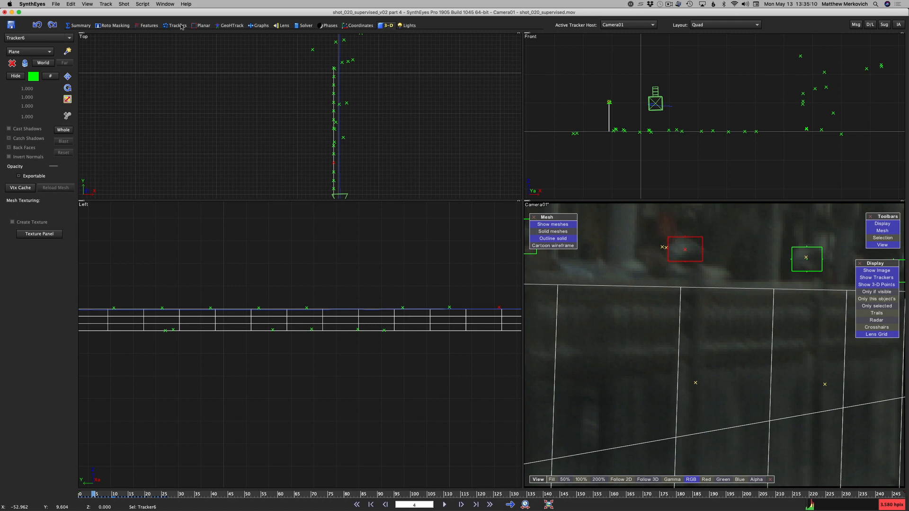
pyautogui.click(182, 26)
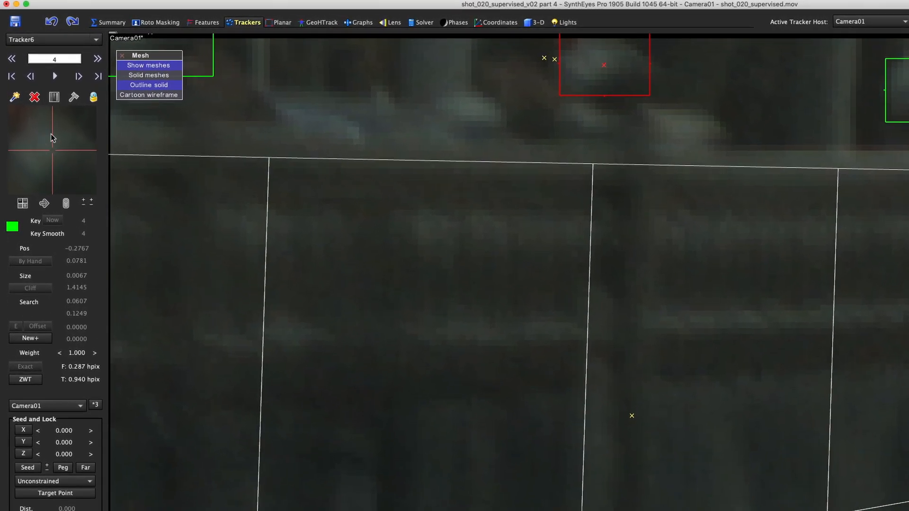
# Step: Step back and forth through the first frames to examine how well Tracker6 holds its feature near the fence
pyautogui.press('s')
pyautogui.press('s')
pyautogui.press('s')
pyautogui.press('s')
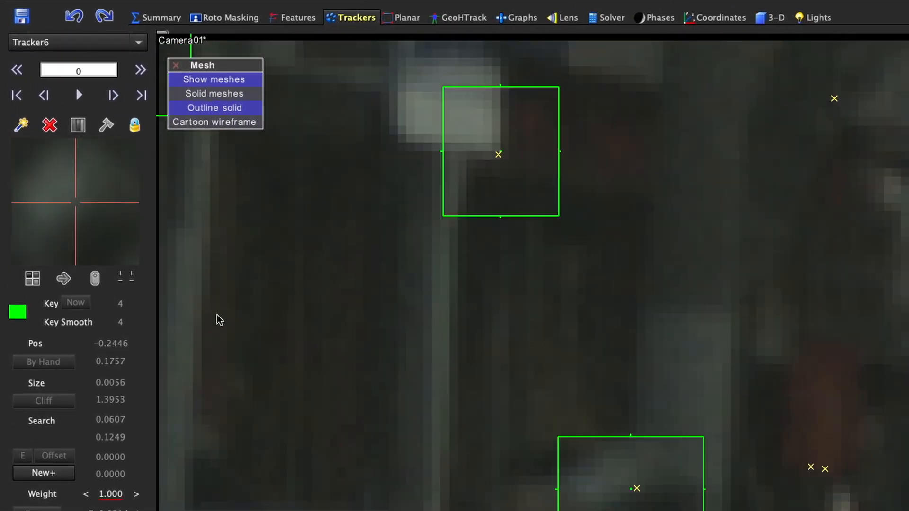
pyautogui.press('s')
pyautogui.press('s')
pyautogui.press('s')
pyautogui.press('s')
pyautogui.press('s')
pyautogui.press('s')
pyautogui.press('s')
pyautogui.press('s')
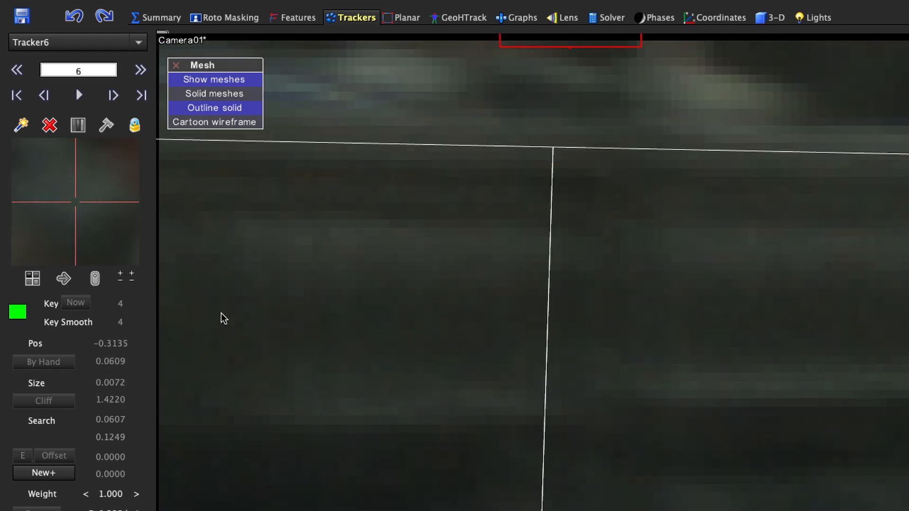
pyautogui.press('s')
pyautogui.press('s')
pyautogui.press('s')
pyautogui.press('s')
pyautogui.press('s')
pyautogui.press('s')
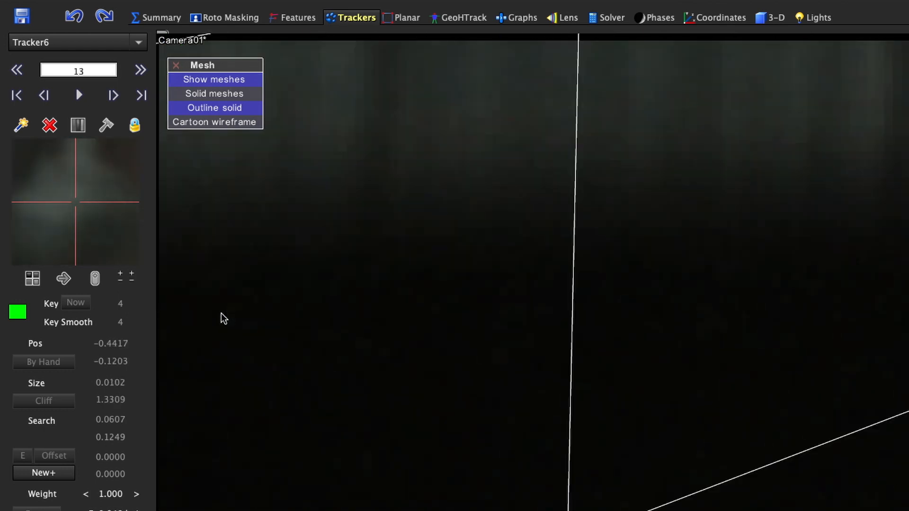
pyautogui.press('a')
pyautogui.moveTo(894, 424); pyautogui.dragTo(908, 510, button='middle')
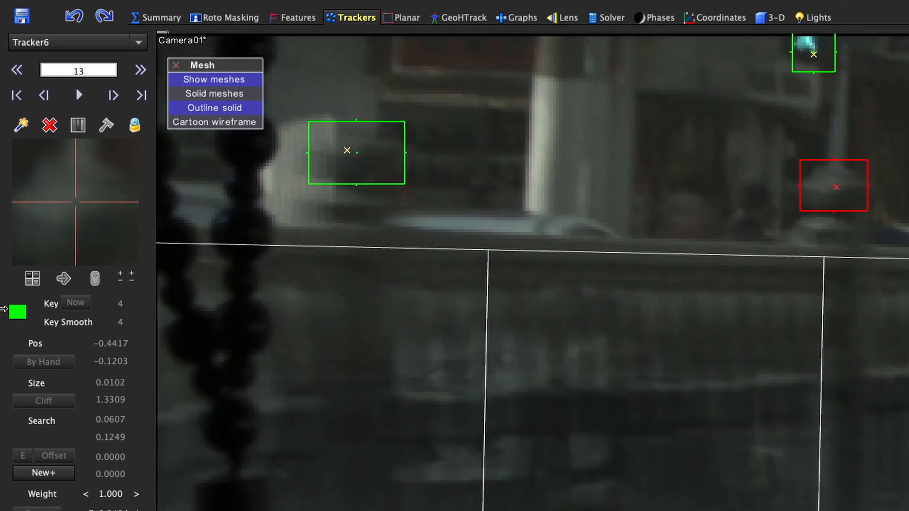
pyautogui.press('d')
pyautogui.press('d')
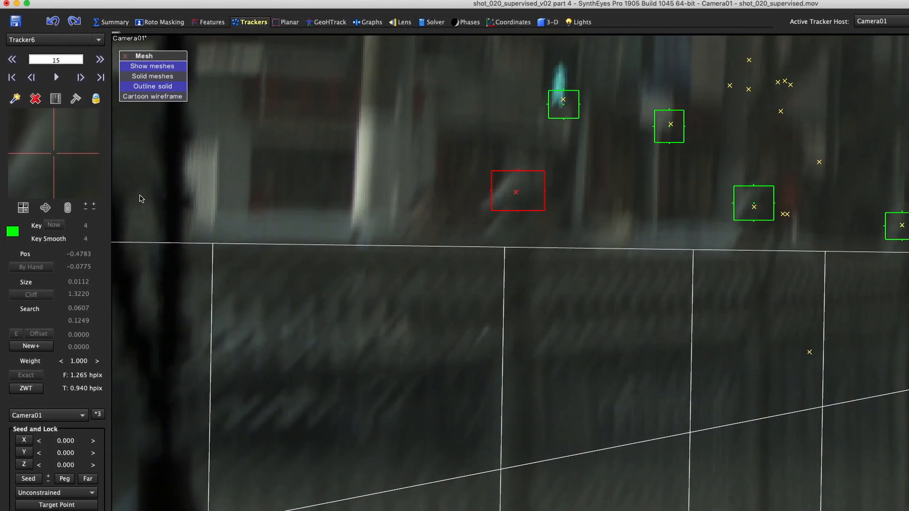
pyautogui.press('s')
pyautogui.press('s')
pyautogui.press('s')
pyautogui.press('s')
pyautogui.press('s')
pyautogui.press('s')
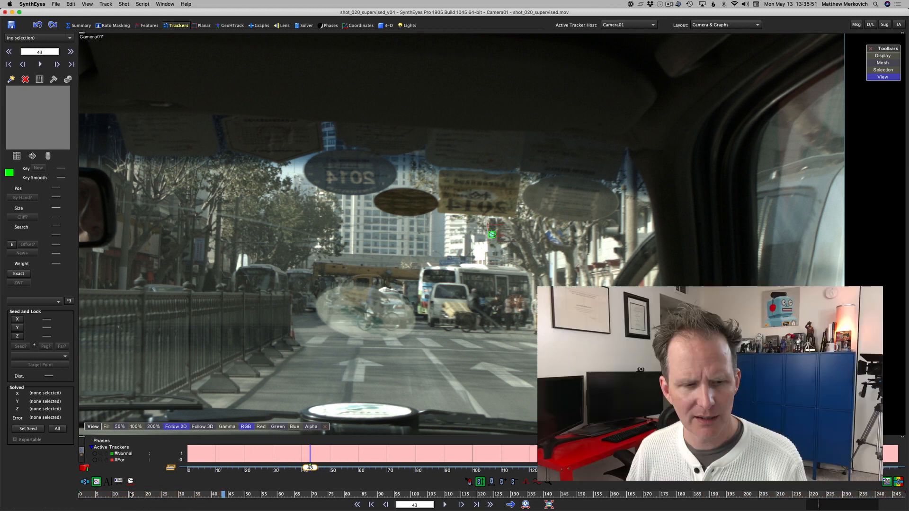
# Step: Create a tracker on the cyan traffic light behind the fence at frame 0, and fine-tune its position to -0.3669, 0.0758
pyautogui.click(79, 496)
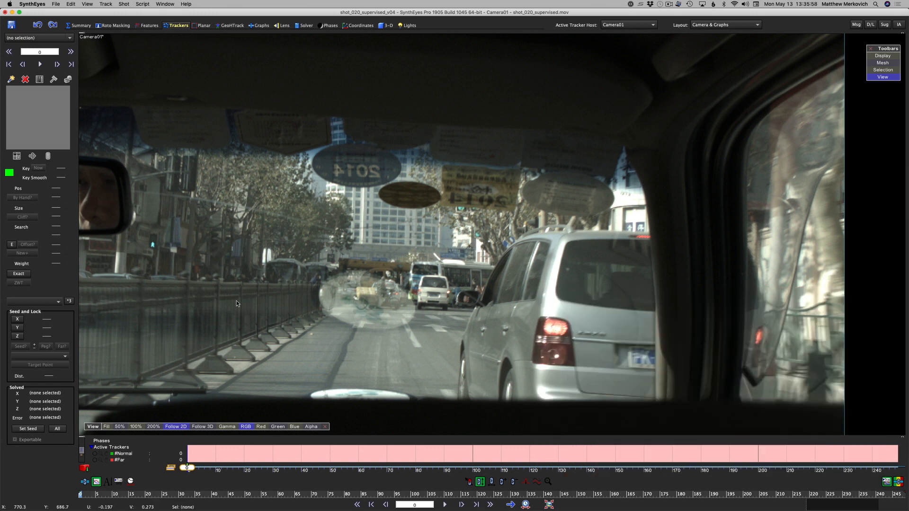
pyautogui.click(153, 248)
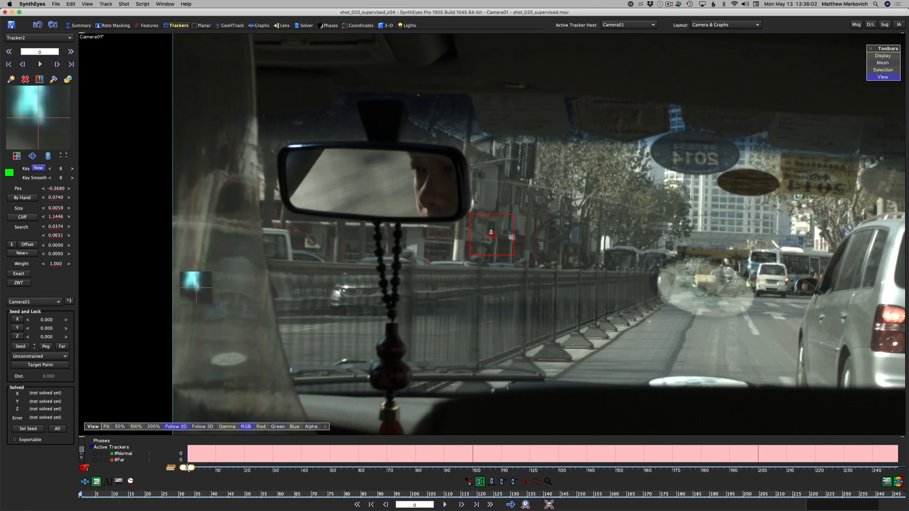
pyautogui.moveTo(152, 246); pyautogui.dragTo(152, 246)
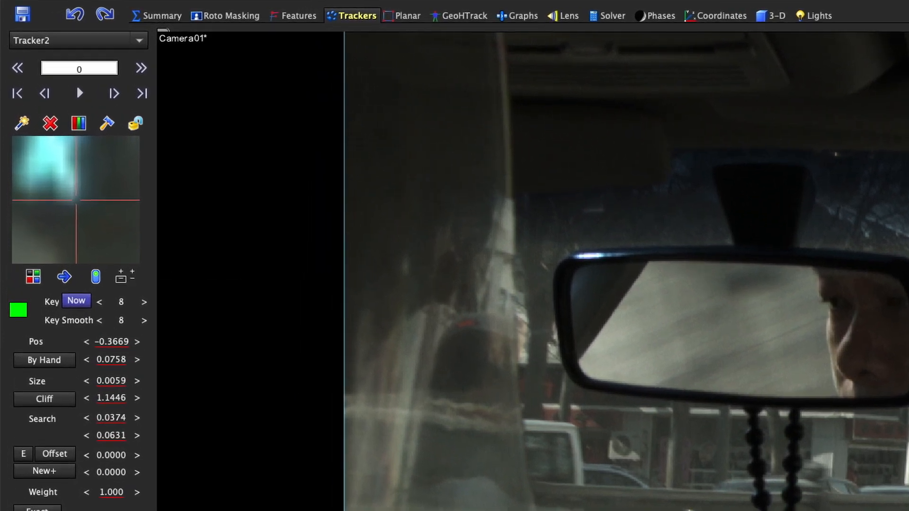
# Step: Raise the contrast of the tracker's close-up preview, and track the traffic light forward frame by frame to frame 7
pyautogui.moveTo(121, 275); pyautogui.dragTo(132, 290)
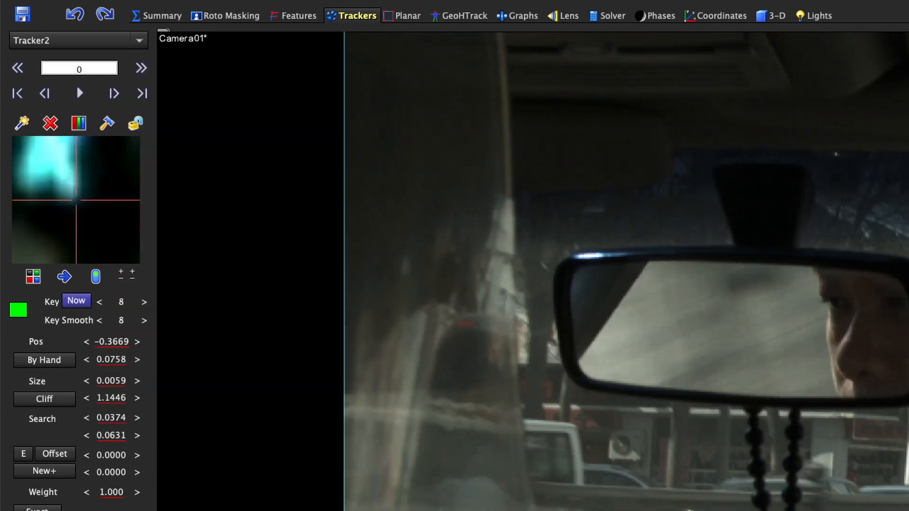
pyautogui.press('d')
pyautogui.press('d')
pyautogui.press('d')
pyautogui.press('d')
pyautogui.press('d')
pyautogui.press('d')
pyautogui.press('d')
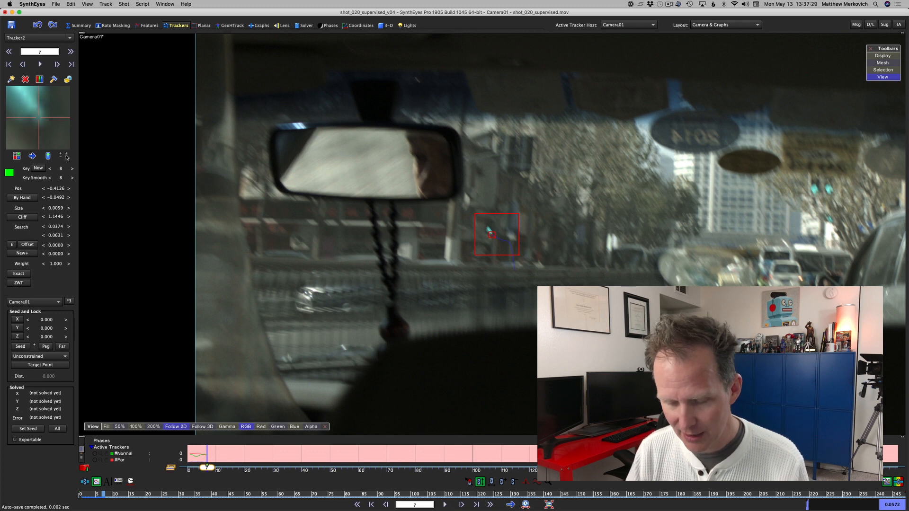
# Step: Open the shot's image preparation setup and choose the Hicon levels preset
pyautogui.press('p')
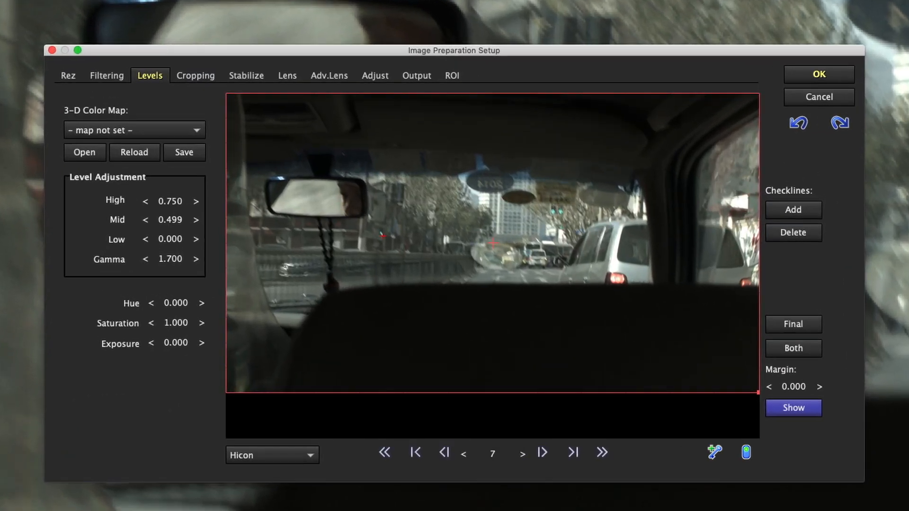
pyautogui.click(282, 460)
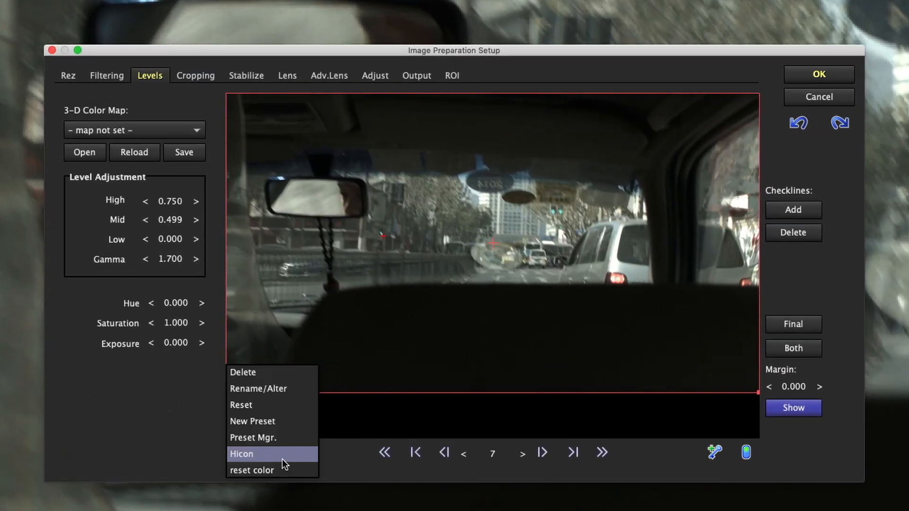
pyautogui.click(282, 460)
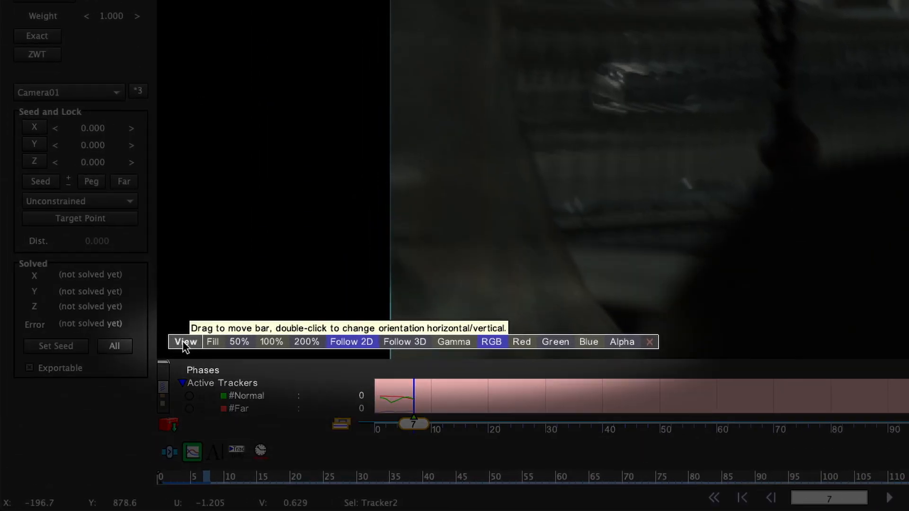
# Step: Move the floating View toolbar slightly within the camera view
pyautogui.moveTo(185, 345)
pyautogui.mouseDown()
pyautogui.moveTo(225, 218)
pyautogui.moveTo(191, 338)
pyautogui.mouseUp()
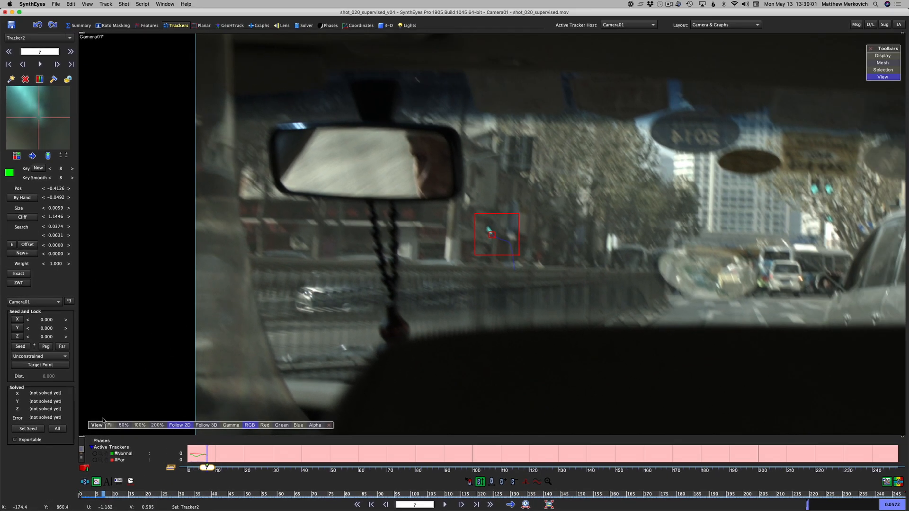
# Step: Fit the shot to the camera view, and try panning and zooming the image away from that framing
pyautogui.click(110, 426)
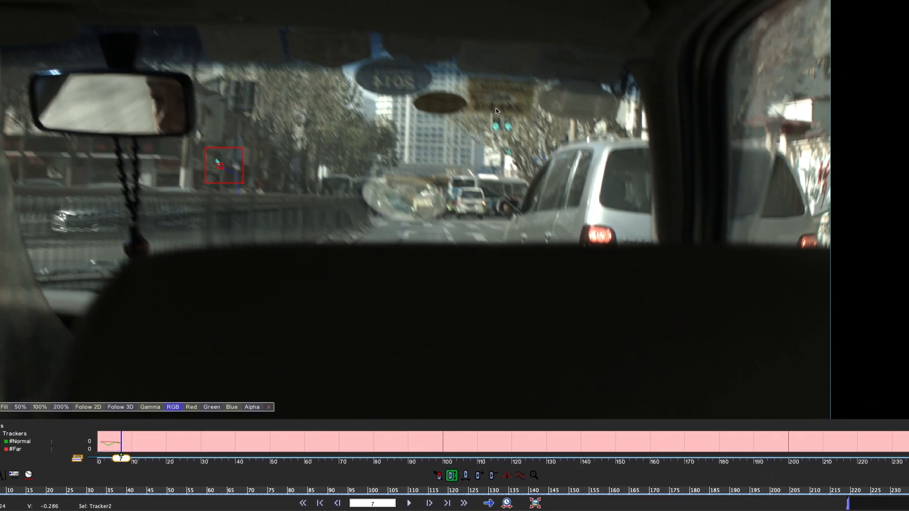
pyautogui.moveTo(517, 176); pyautogui.dragTo(599, 271, button='middle')
pyautogui.scroll(3, 599, 271)
pyautogui.scroll(-5, 598, 271)
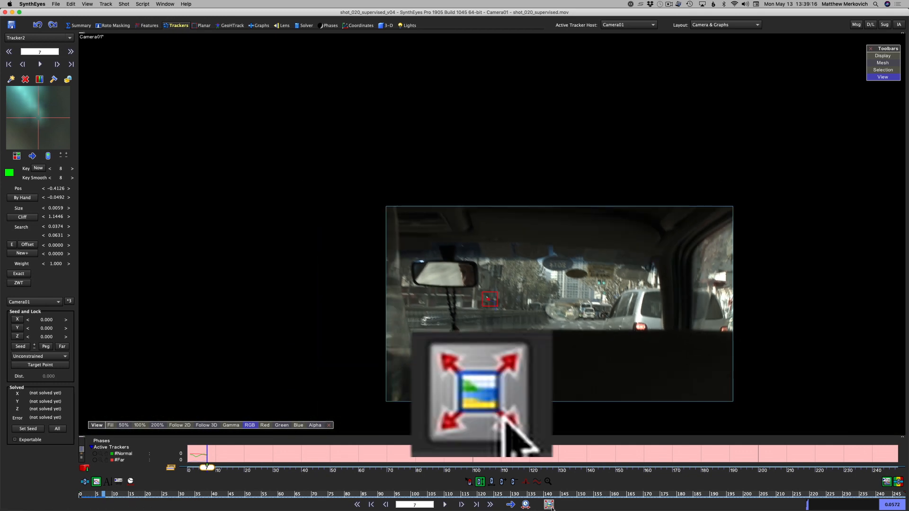
pyautogui.click(552, 505)
pyautogui.moveTo(515, 271); pyautogui.dragTo(515, 392, button='right')
pyautogui.moveTo(516, 394); pyautogui.dragTo(712, 266, button='middle')
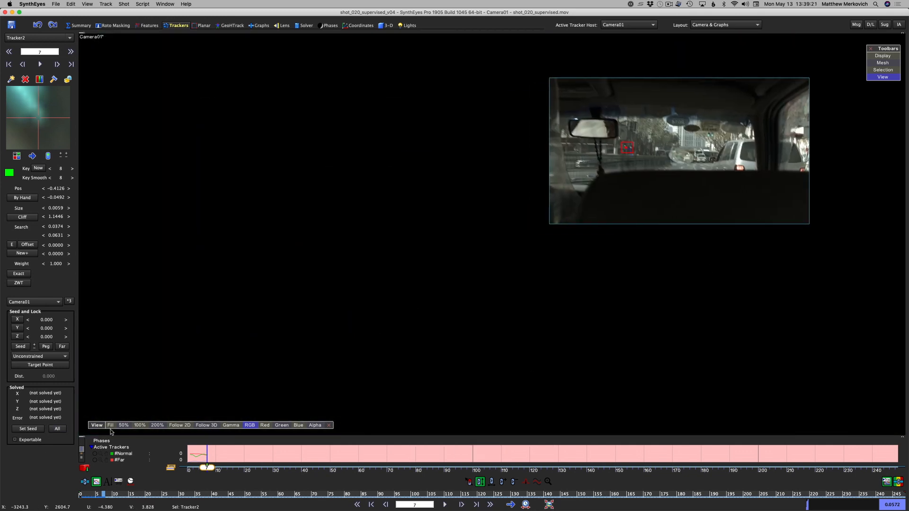
# Step: Compare the camera view at the 50%, 100% and 200% zoom presets, and return it to Fill
pyautogui.click(124, 426)
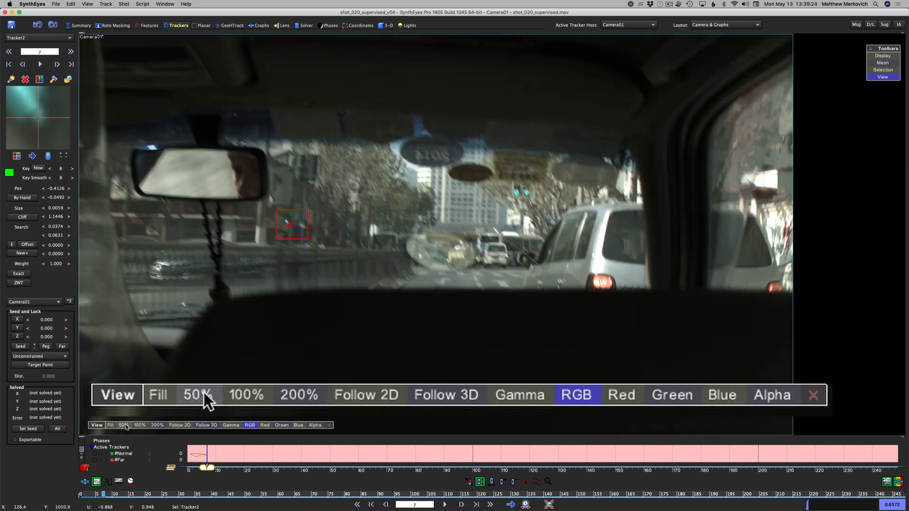
pyautogui.click(126, 425)
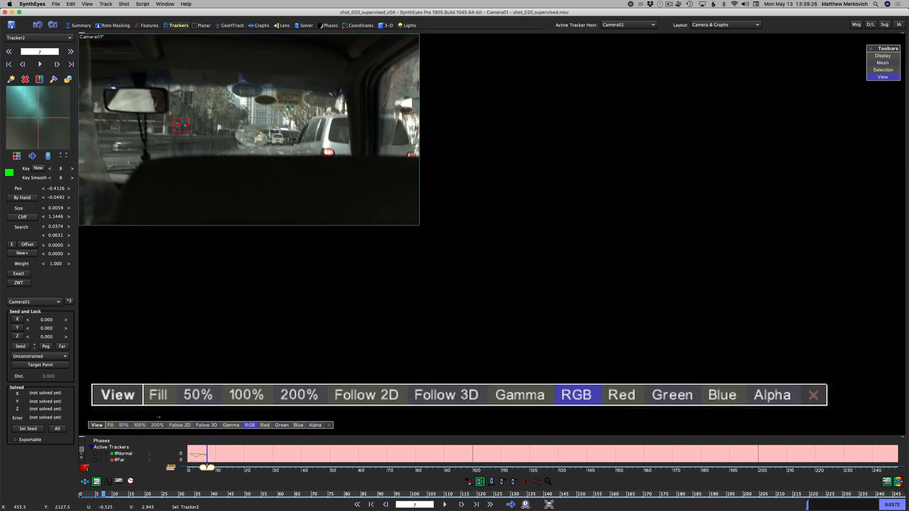
pyautogui.click(143, 425)
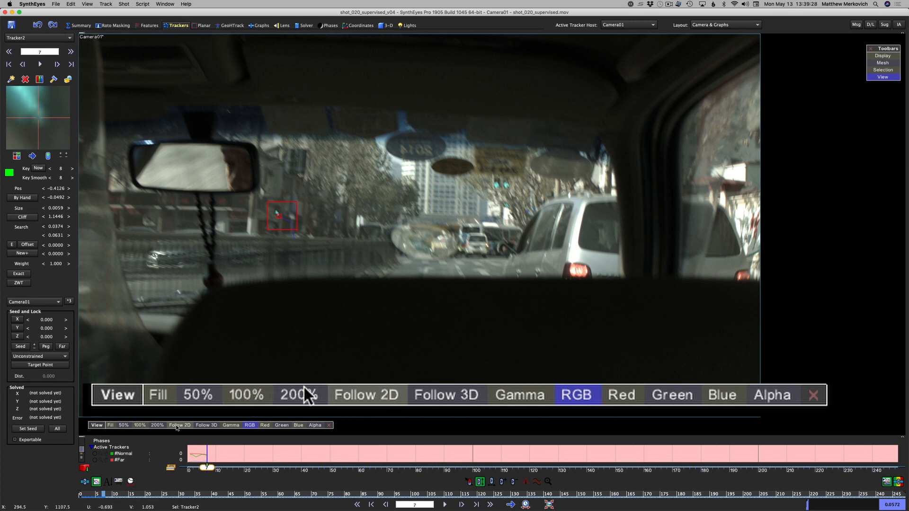
pyautogui.click(153, 427)
pyautogui.click(111, 426)
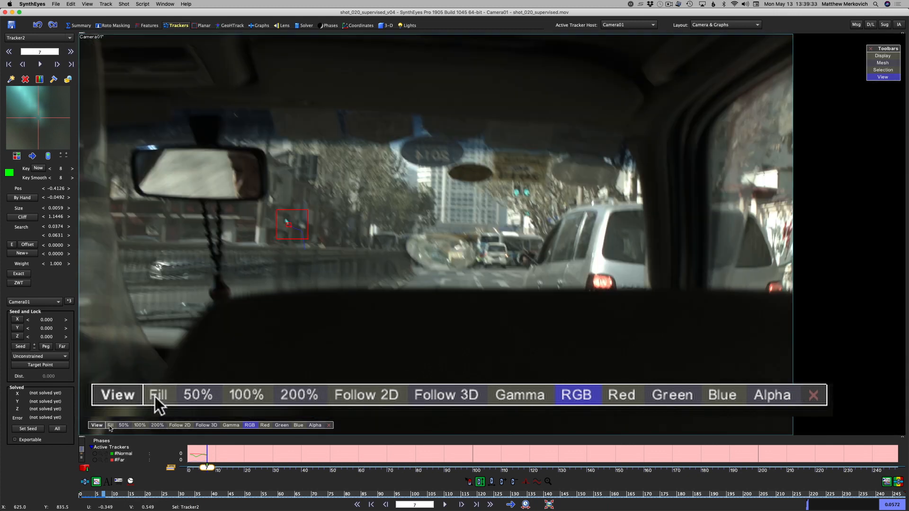
# Step: Turn on Follow 2D to keep the tracker centred, and track the traffic light forward to about frame 18
pyautogui.click(181, 426)
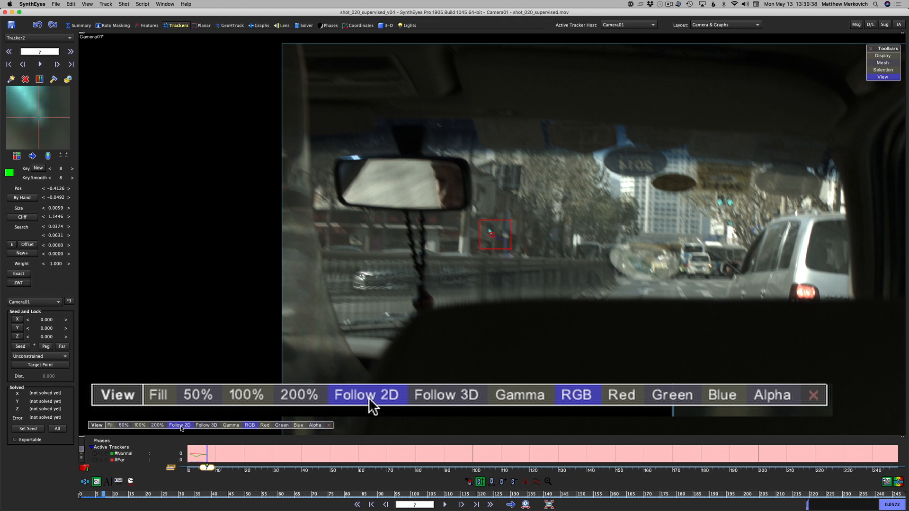
pyautogui.press('5')
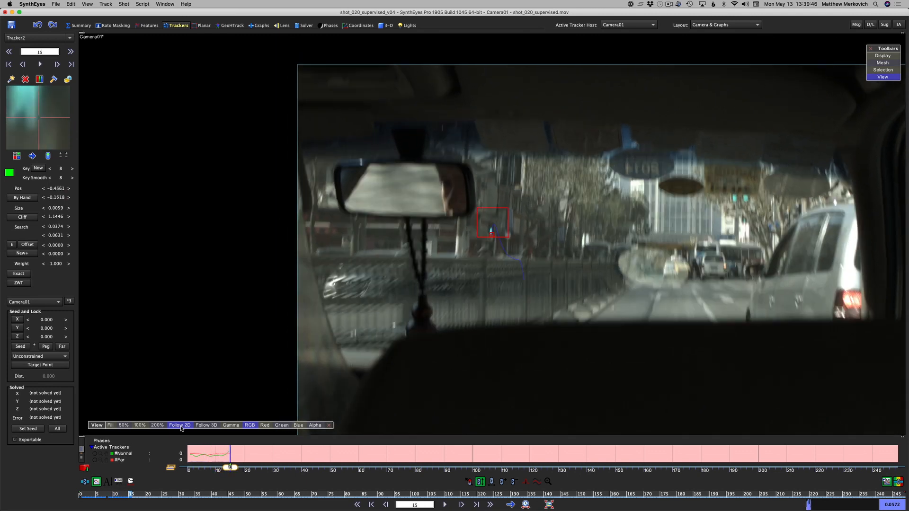
pyautogui.press('d')
pyautogui.press('d')
# Step: Step back frame by frame to frame 6 to review the traffic light track with the tracker centred
pyautogui.press('s')
pyautogui.press('s')
pyautogui.press('s')
pyautogui.press('s')
pyautogui.press('s')
pyautogui.press('s')
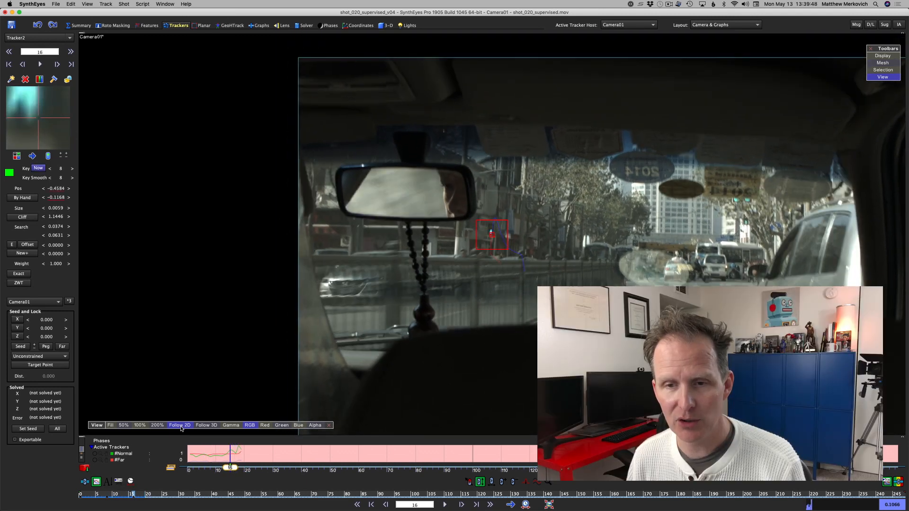
pyautogui.press('s')
pyautogui.press('s')
pyautogui.press('s')
pyautogui.press('s')
pyautogui.press('s')
pyautogui.press('s')
pyautogui.press('s')
pyautogui.press('s')
pyautogui.press('s')
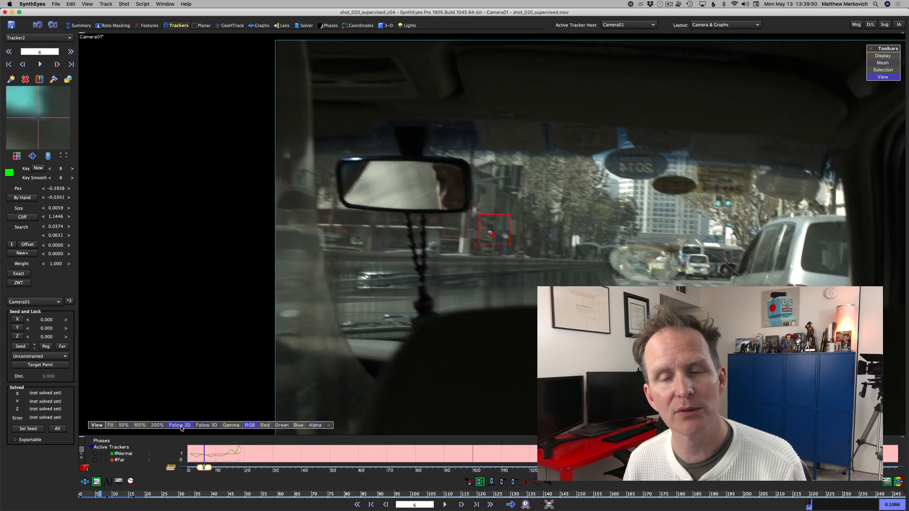
# Step: Scrub the shot forward to frame 18 and back to frame 0 to check the centred tracker
pyautogui.click(118, 496)
pyautogui.moveTo(118, 496); pyautogui.dragTo(142, 493)
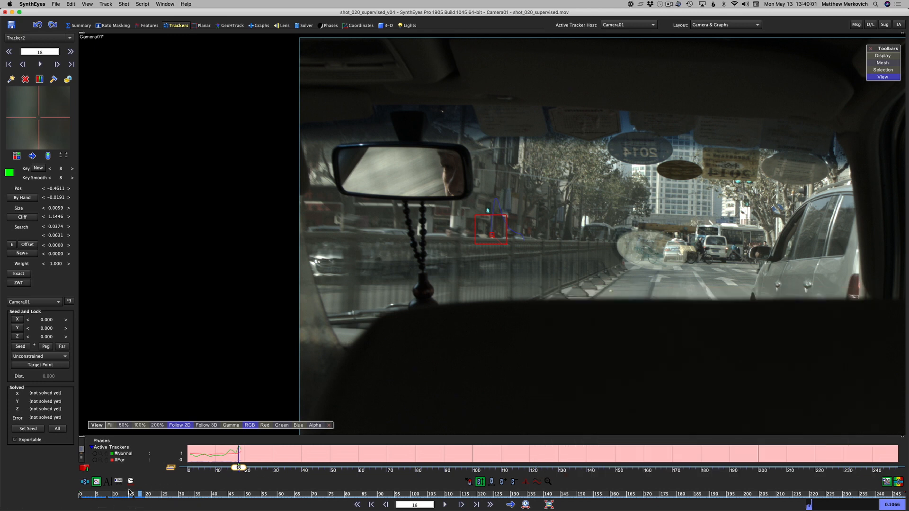
pyautogui.moveTo(129, 493); pyautogui.dragTo(68, 501)
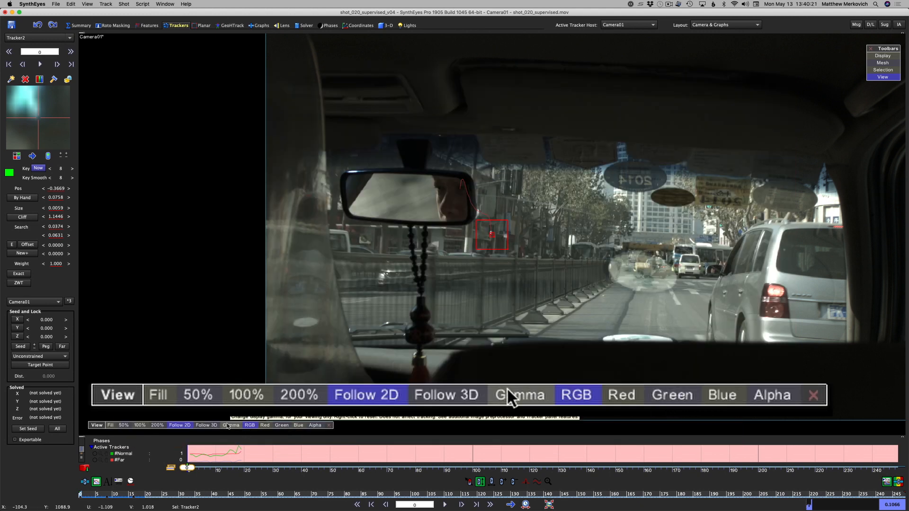
# Step: Compare the red, green and blue channels of the footage in the camera view
pyautogui.click(256, 427)
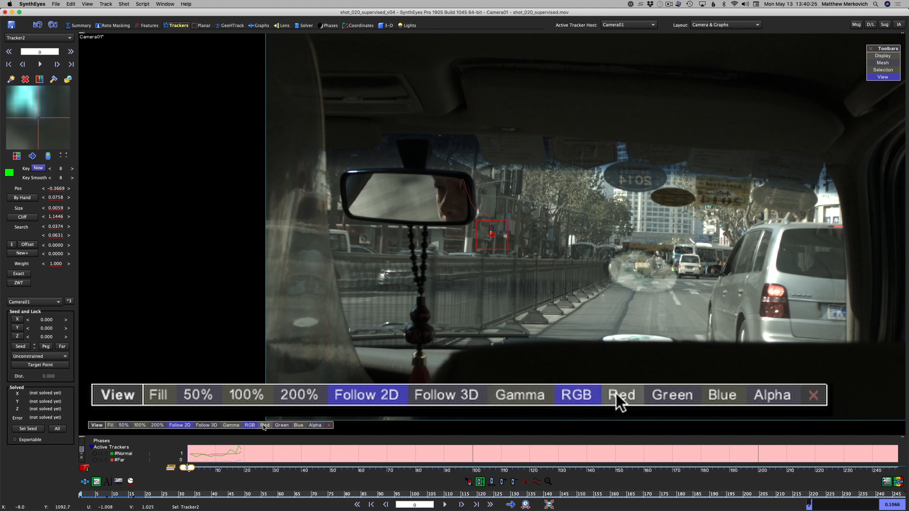
pyautogui.click(264, 425)
pyautogui.click(280, 426)
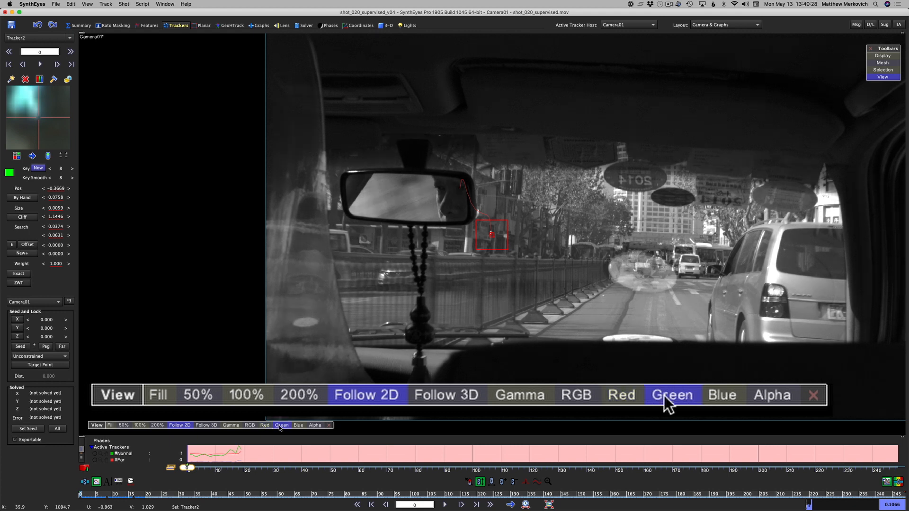
pyautogui.click(299, 426)
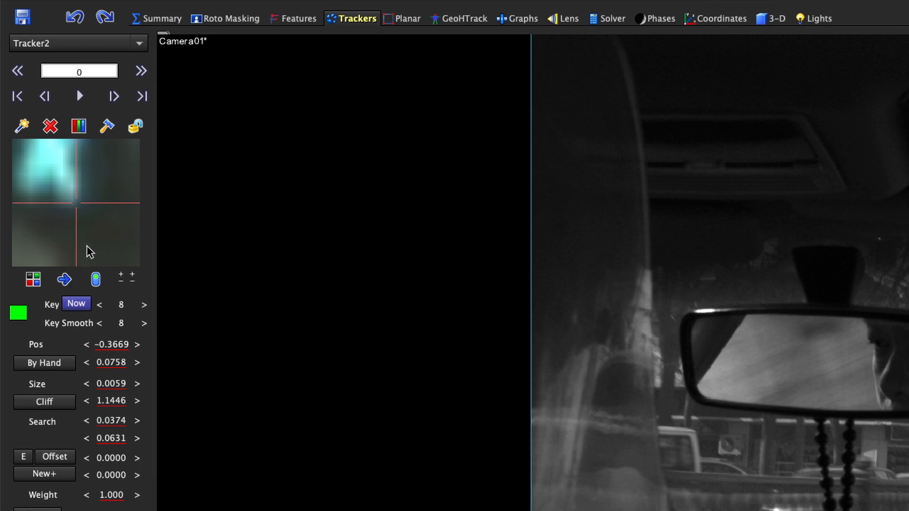
# Step: Try the blue, red and green channels for the traffic light tracker, and restore its channel to RGB
pyautogui.click(84, 126)
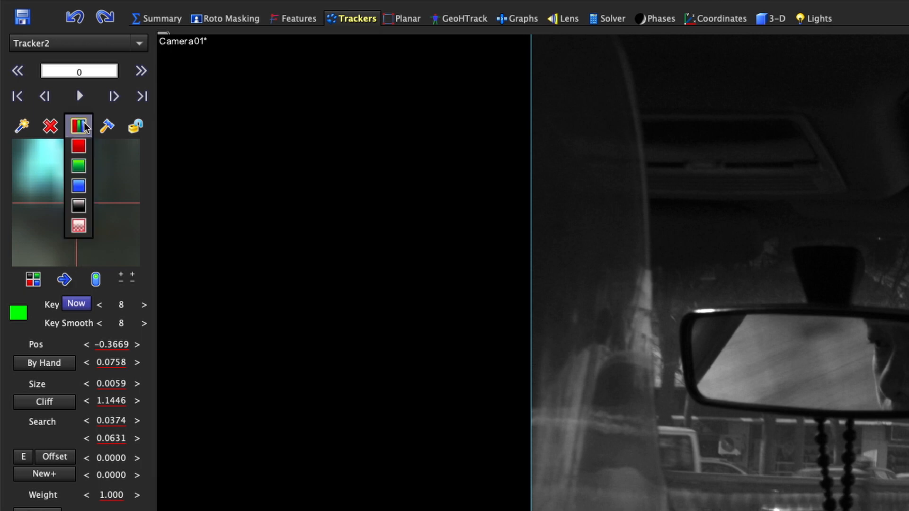
pyautogui.click(79, 186)
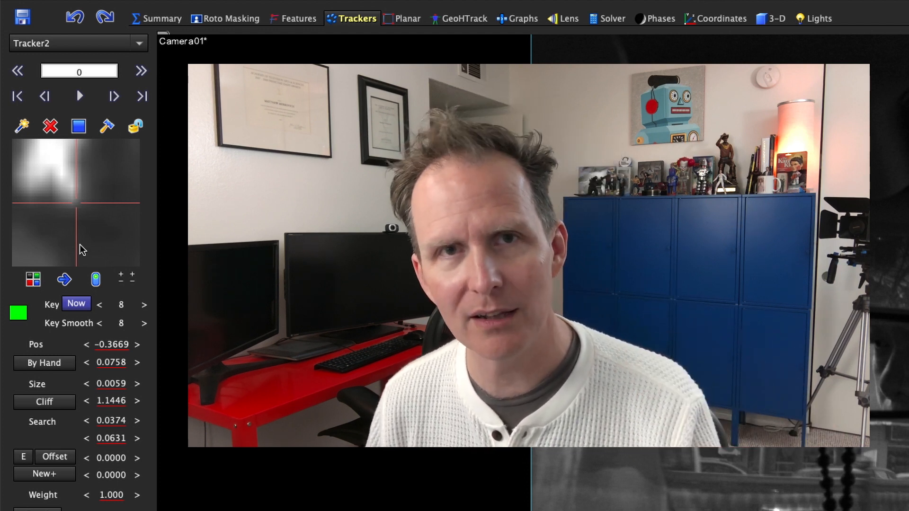
pyautogui.click(82, 128)
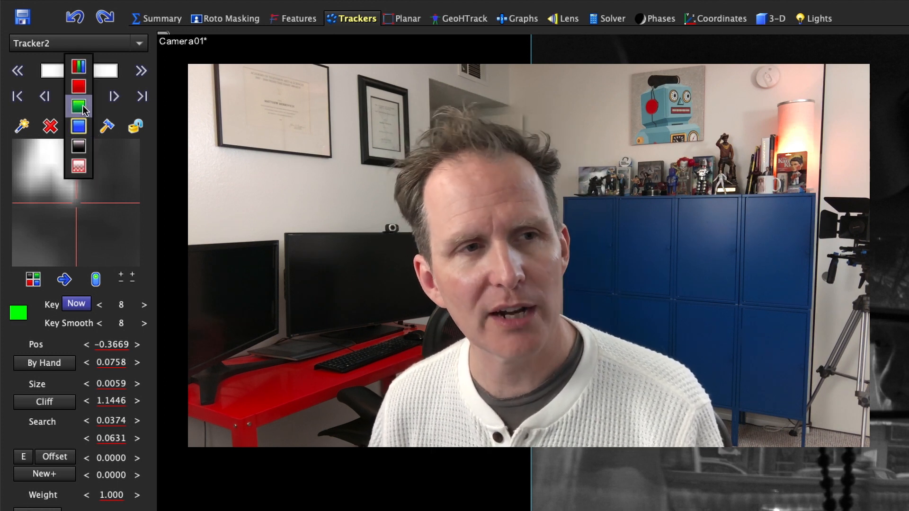
pyautogui.click(82, 86)
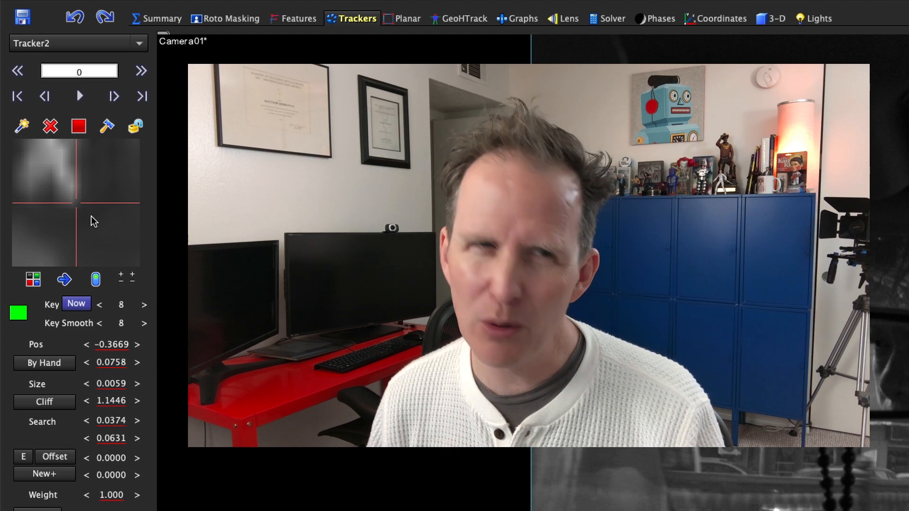
pyautogui.click(81, 127)
pyautogui.click(82, 149)
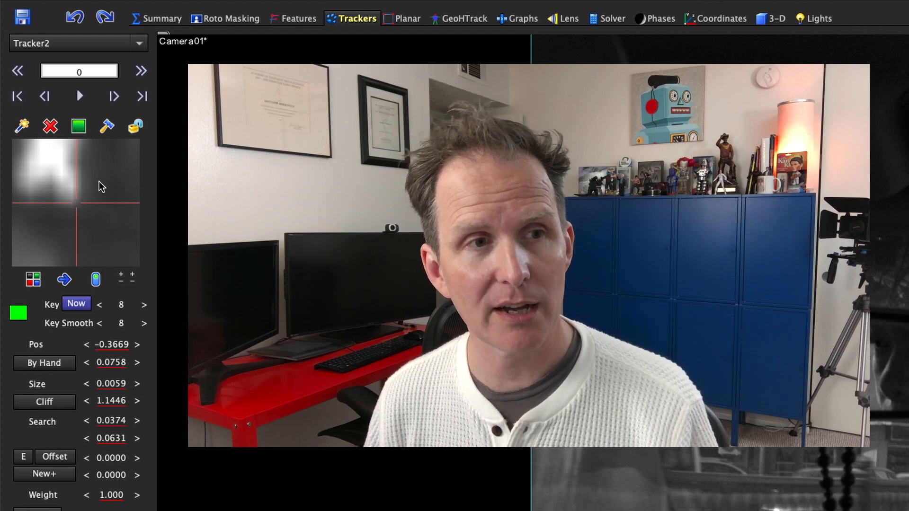
pyautogui.click(80, 128)
pyautogui.click(77, 152)
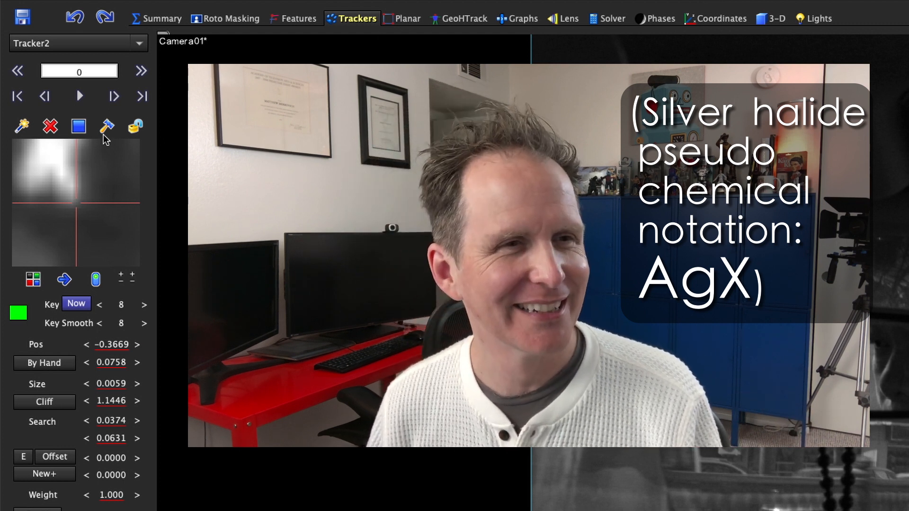
pyautogui.click(80, 127)
pyautogui.click(80, 68)
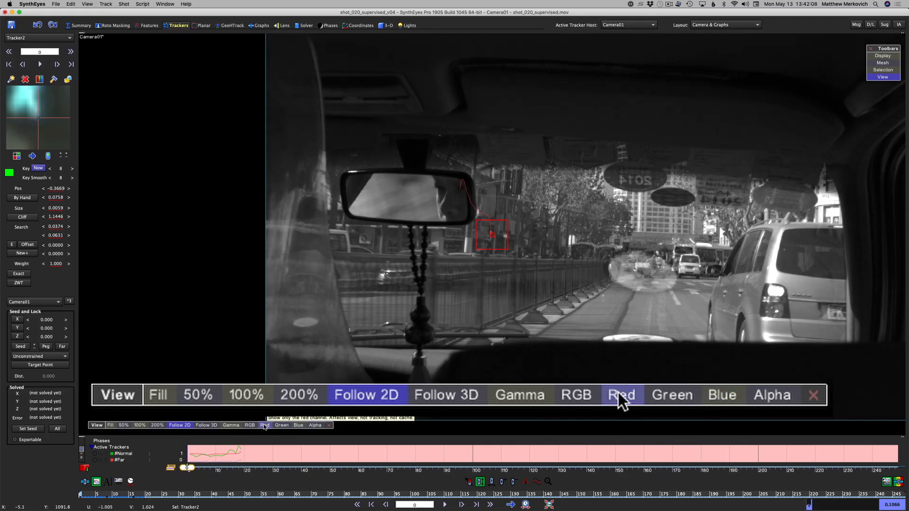
# Step: Display the footage's red and alpha channels in the camera view, and return it to RGB
pyautogui.click(264, 426)
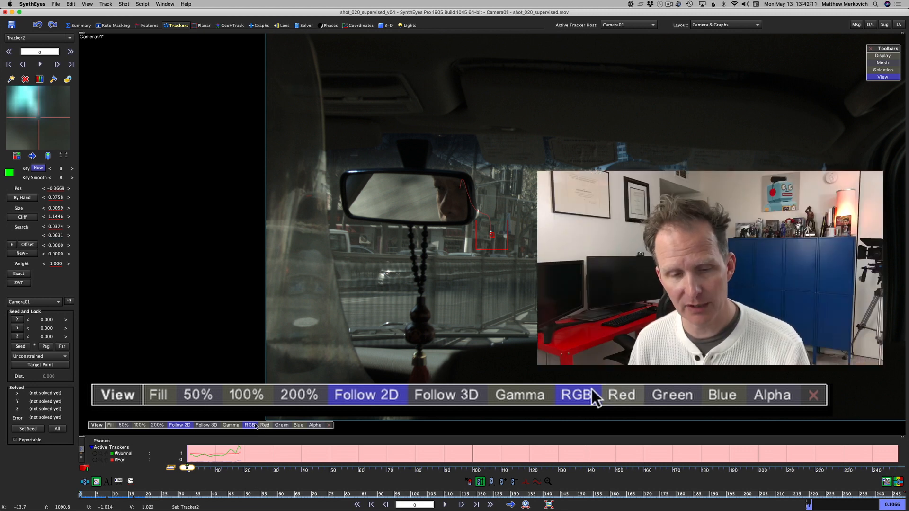
pyautogui.click(264, 425)
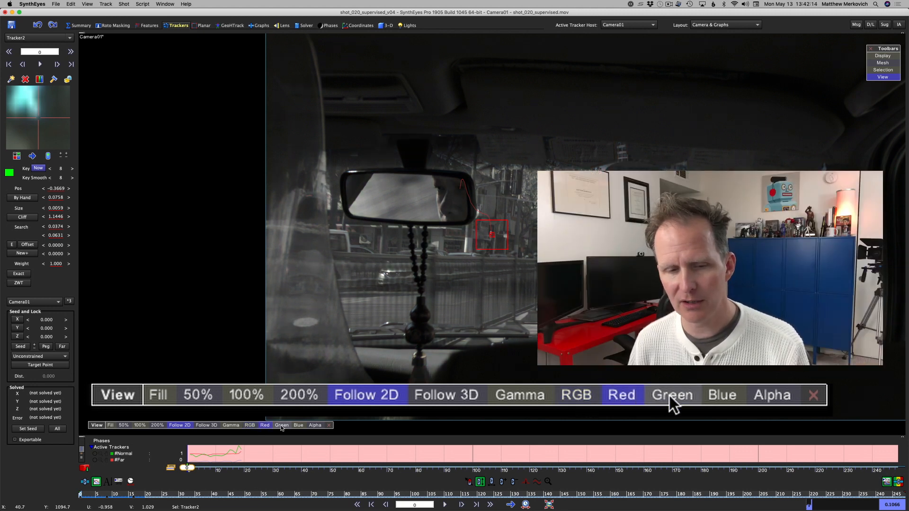
pyautogui.click(314, 426)
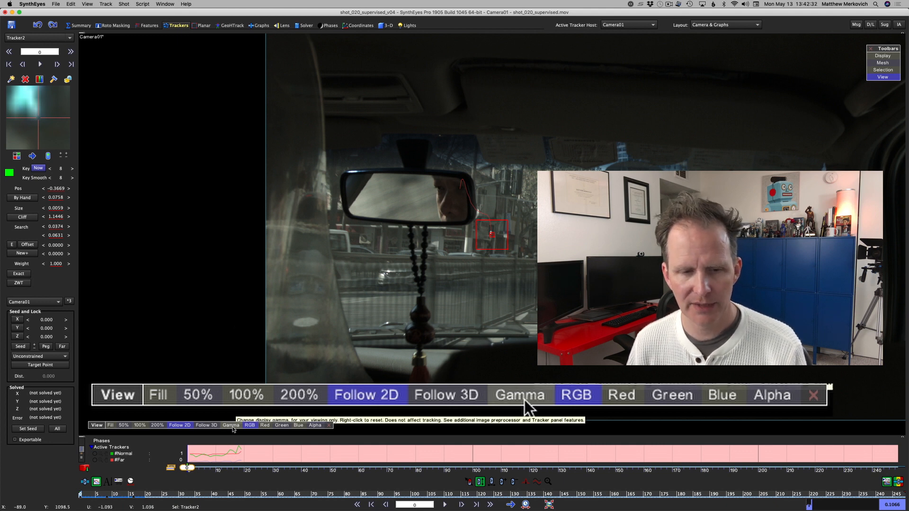
# Step: Try display gammas of 1.372, 0.538 and 0.708 in the camera view, and reset the gamma to default
pyautogui.click(232, 426)
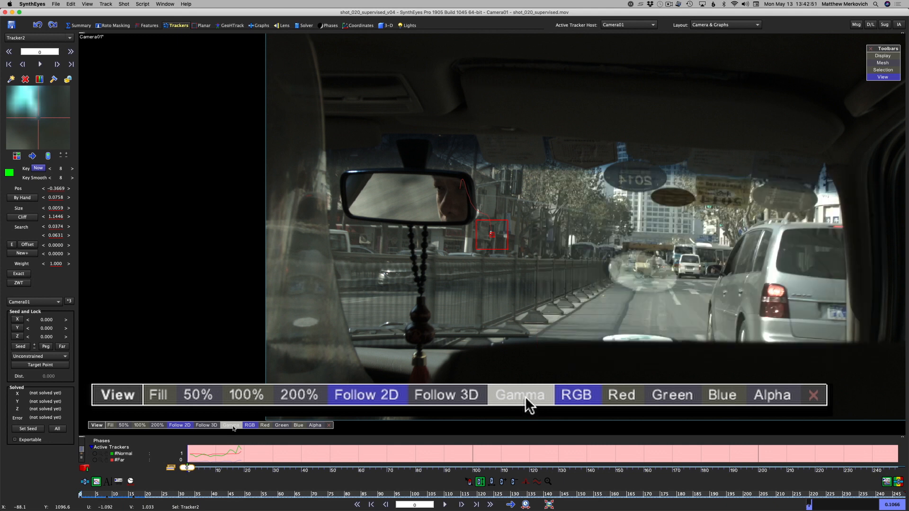
pyautogui.moveTo(233, 428); pyautogui.dragTo(280, 331)
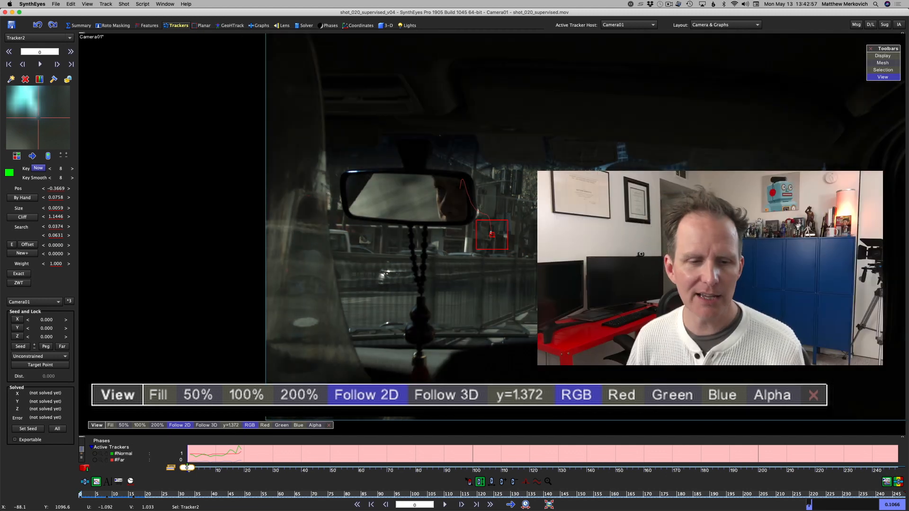
pyautogui.moveTo(234, 429); pyautogui.dragTo(235, 428)
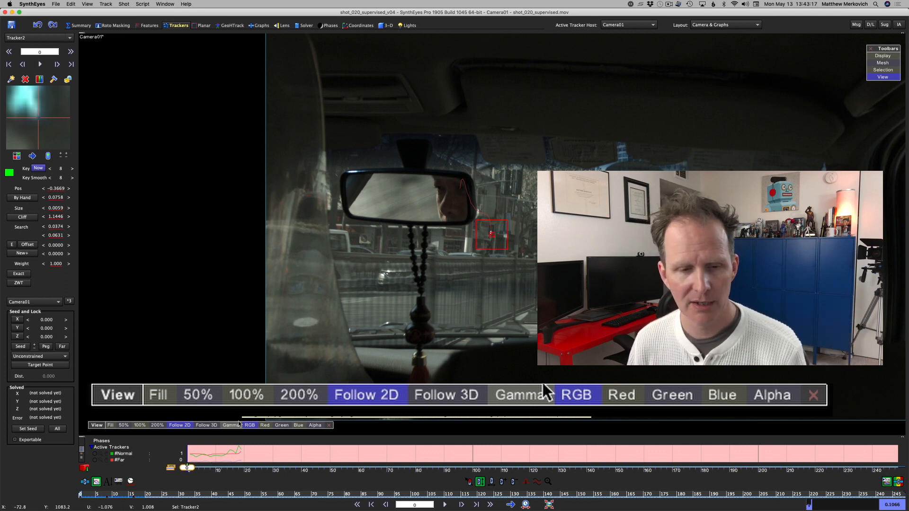
pyautogui.moveTo(236, 427); pyautogui.dragTo(312, 91)
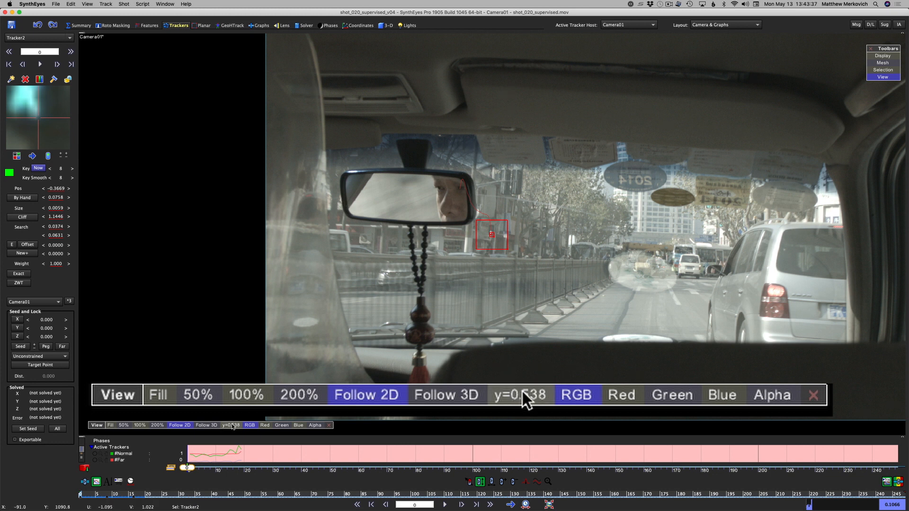
pyautogui.moveTo(232, 425)
pyautogui.mouseDown()
pyautogui.moveTo(223, 425)
pyautogui.moveTo(243, 425)
pyautogui.mouseUp()
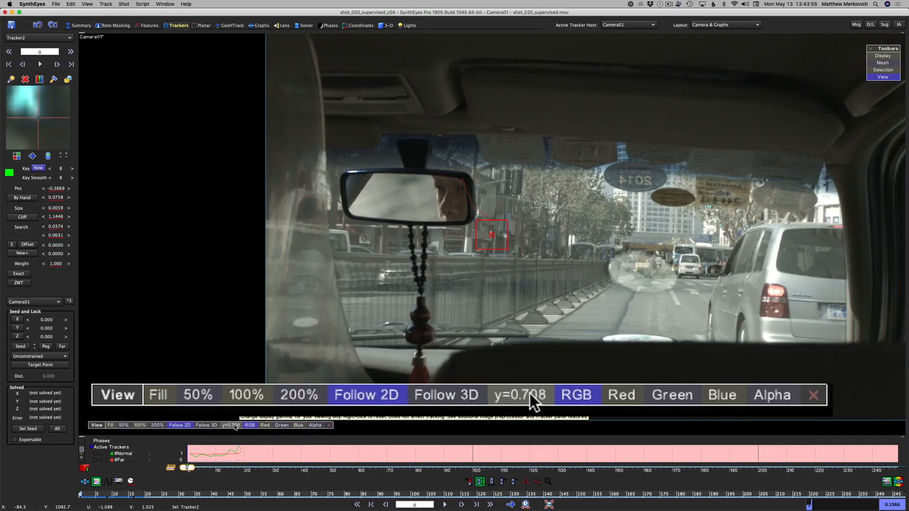
pyautogui.rightClick(236, 427)
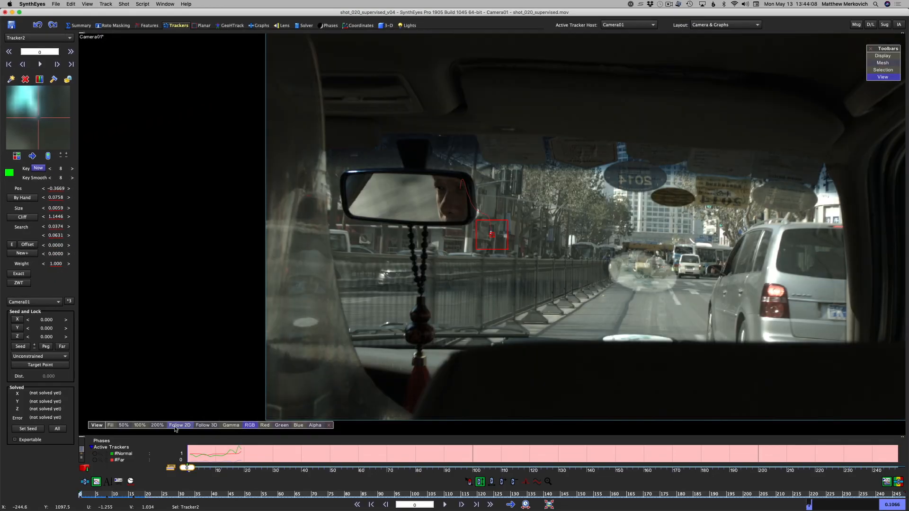
# Step: Zoom in on the traffic light tracker and step forward through its tracked frames with Follow 2D on
pyautogui.click(175, 426)
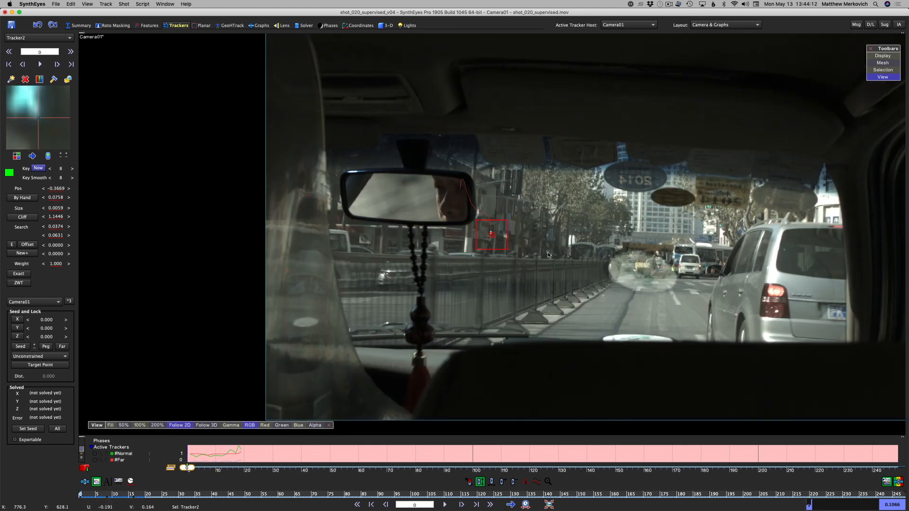
pyautogui.scroll(5, 506, 247)
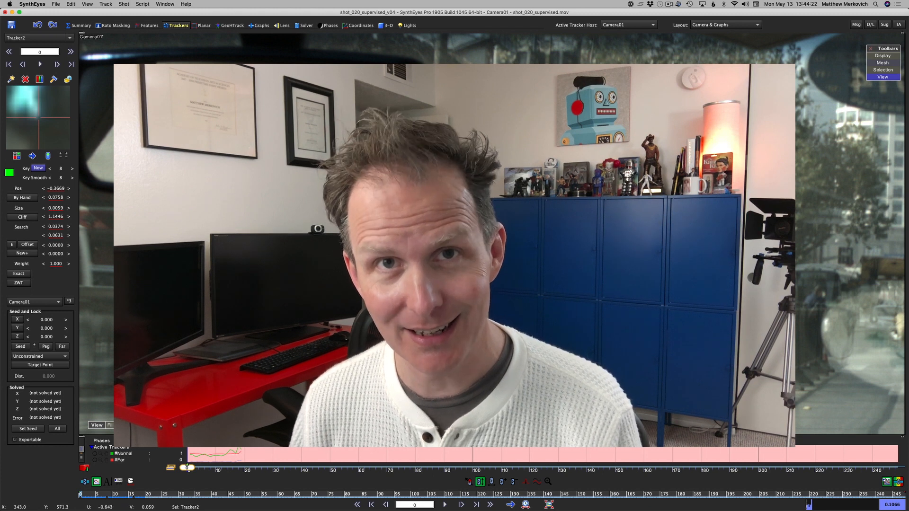
pyautogui.press('d')
pyautogui.press('d')
pyautogui.press('d')
pyautogui.press('d')
pyautogui.press('d')
pyautogui.press('d')
pyautogui.press('d')
pyautogui.press('d')
pyautogui.press('d')
pyautogui.press('d')
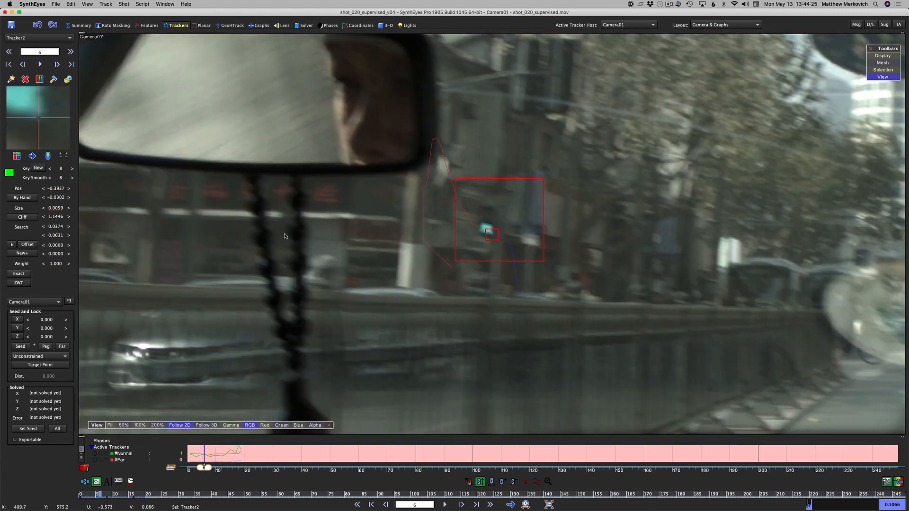
# Step: Follow the traffic light tracker forward frame by frame to frame 19 with Follow 2D on
pyautogui.press('d')
pyautogui.press('d')
pyautogui.press('d')
pyautogui.press('d')
pyautogui.press('d')
pyautogui.press('d')
pyautogui.press('d')
pyautogui.press('d')
pyautogui.press('d')
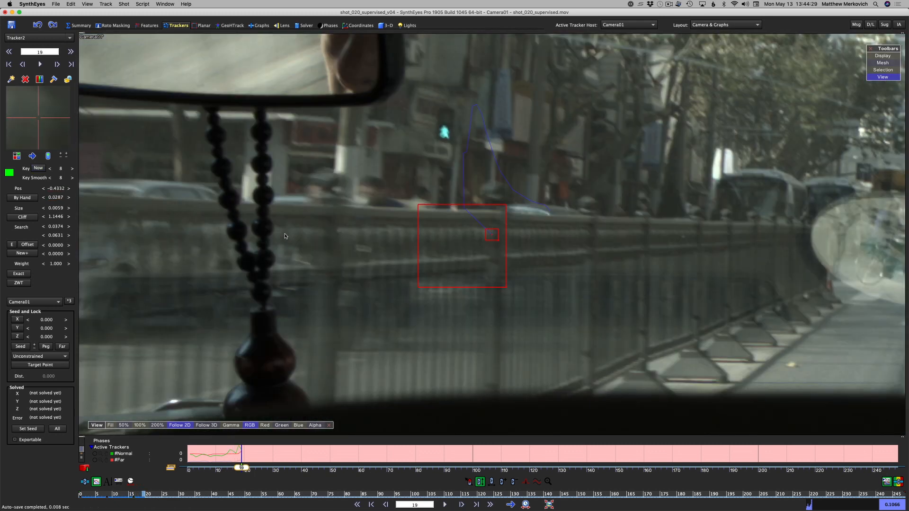
# Step: Step back to frame 15 and examine the traffic light tracker's path close up with Follow 2D off
pyautogui.press('s')
pyautogui.press('s')
pyautogui.moveTo(450, 289); pyautogui.dragTo(450, 292)
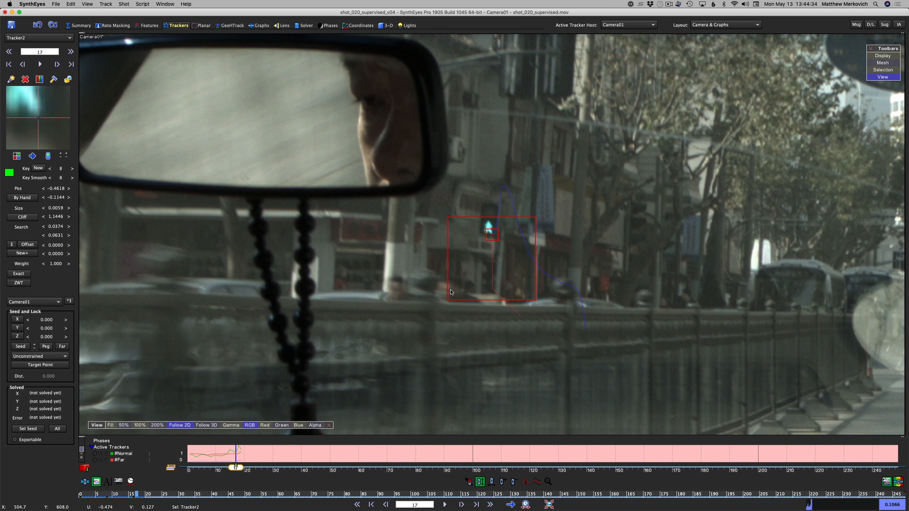
pyautogui.press('s')
pyautogui.press('s')
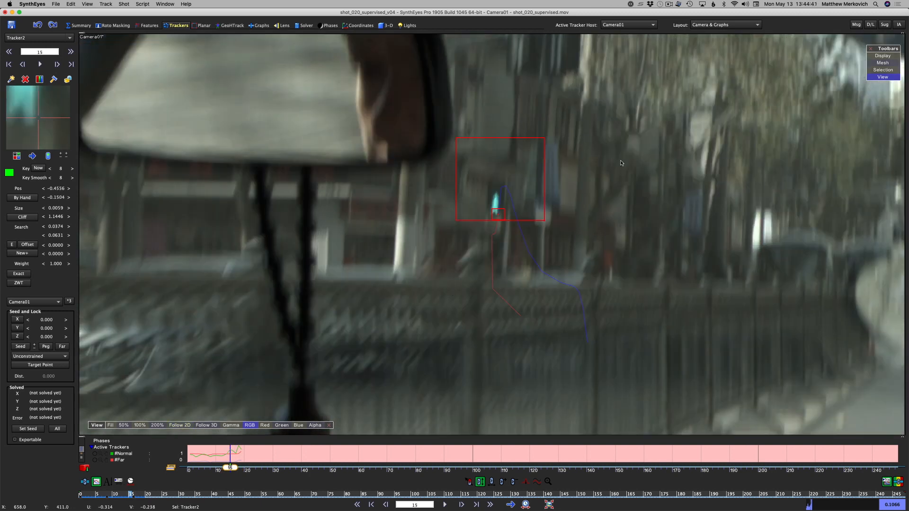
pyautogui.scroll(2, 491, 218)
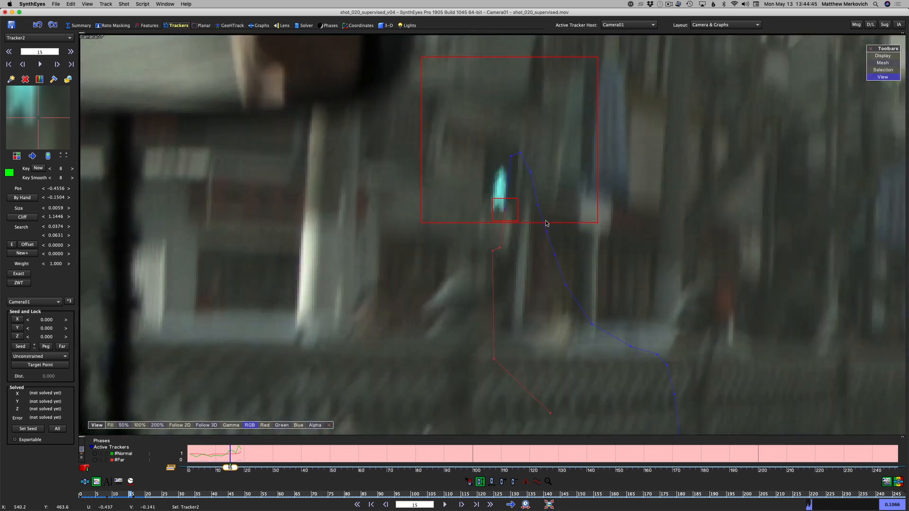
pyautogui.scroll(-2, 546, 221)
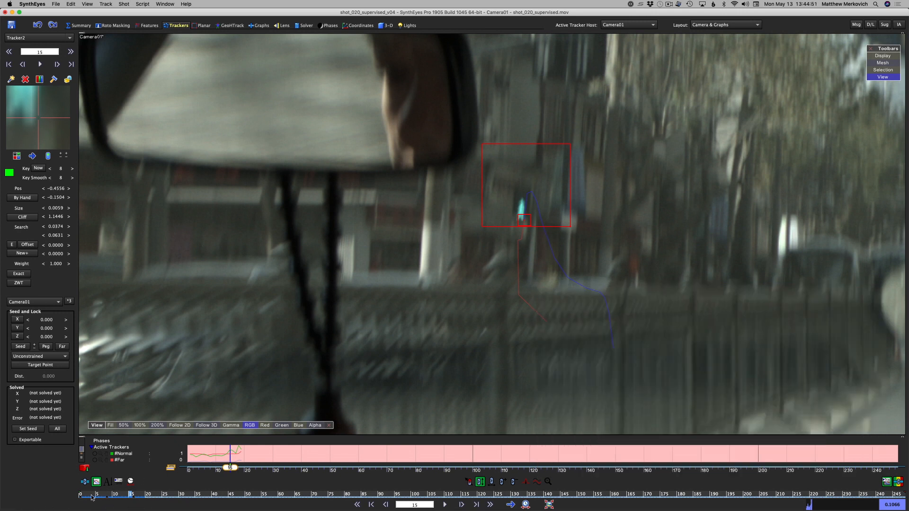
# Step: Compare the tracker's keyed settings on frame 0 with its settings on frame 1
pyautogui.click(72, 497)
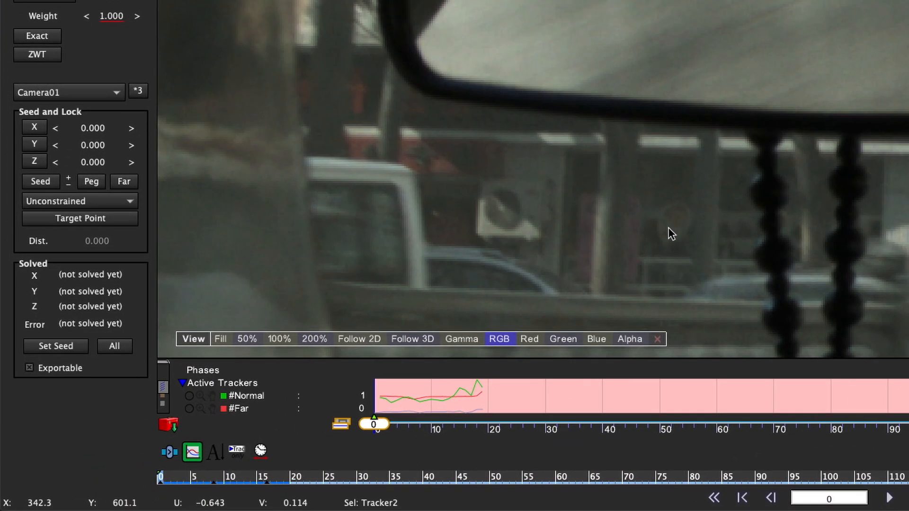
pyautogui.press('Right')
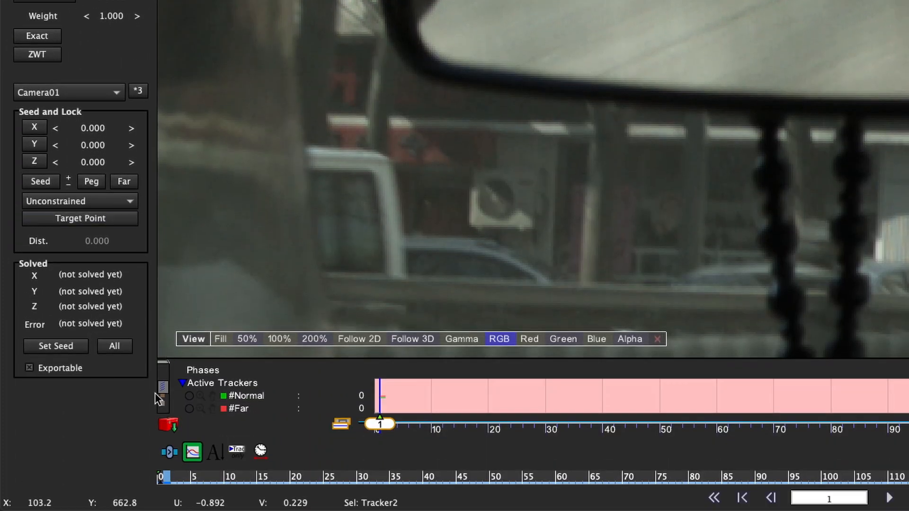
pyautogui.press('Left')
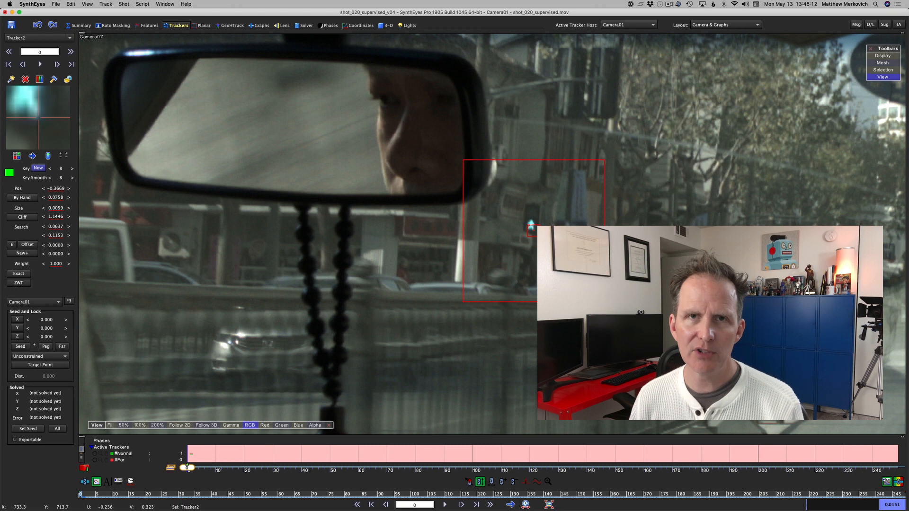
pyautogui.press('s')
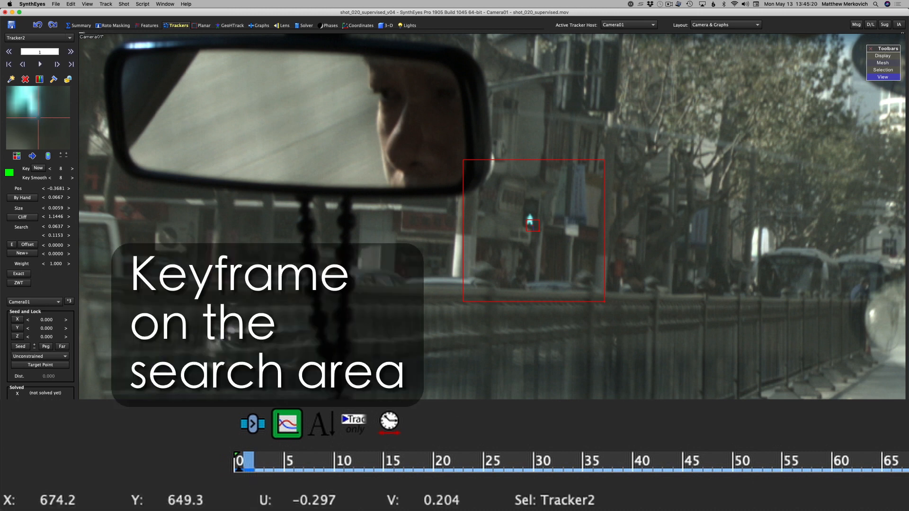
# Step: Key a larger search area of 0.1224 by 0.1984 on frame 1 and compare it with frame 0
pyautogui.moveTo(605, 302); pyautogui.dragTo(664, 349)
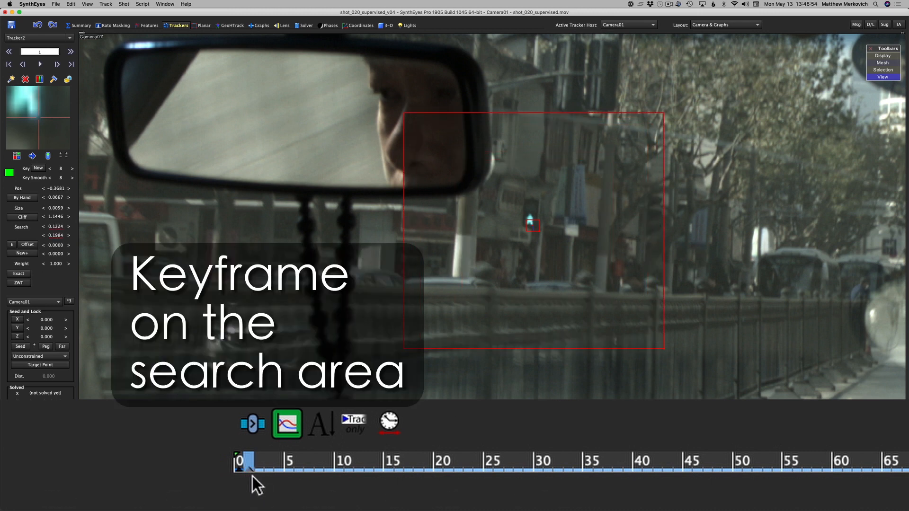
pyautogui.click(240, 464)
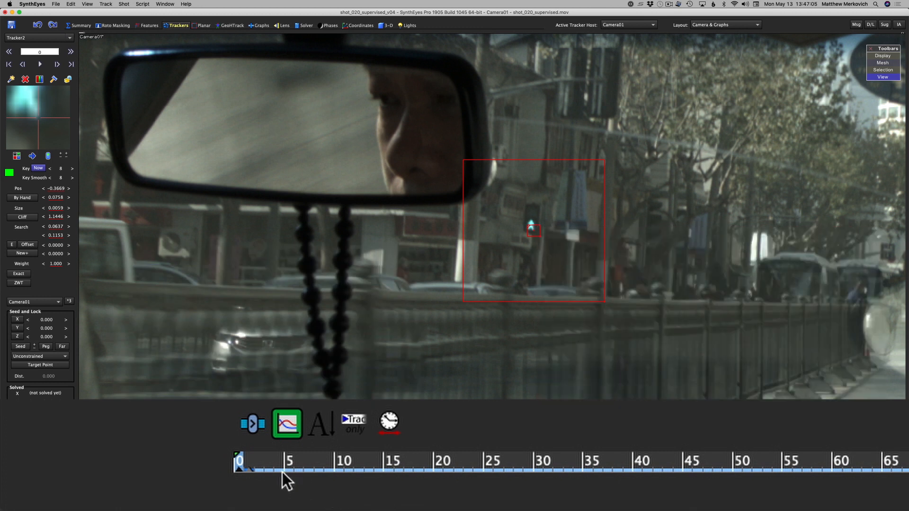
pyautogui.click(250, 462)
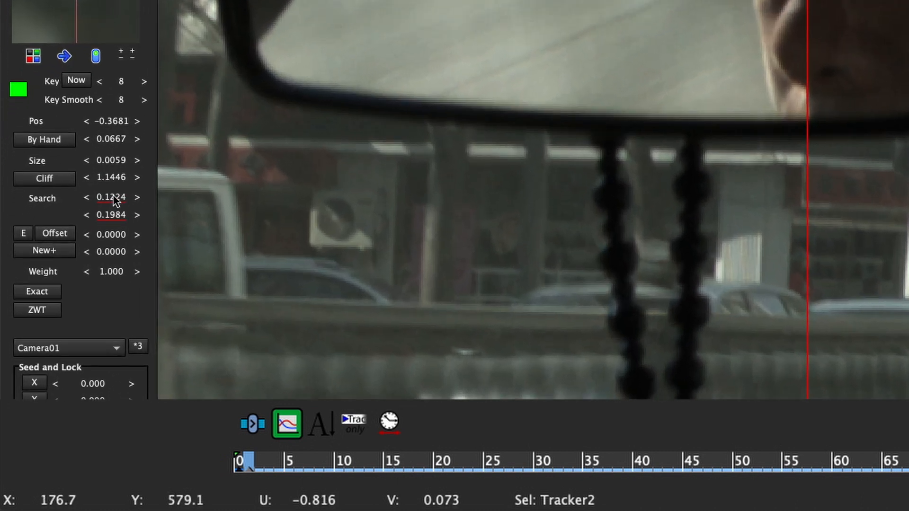
pyautogui.moveTo(112, 240); pyautogui.dragTo(114, 236)
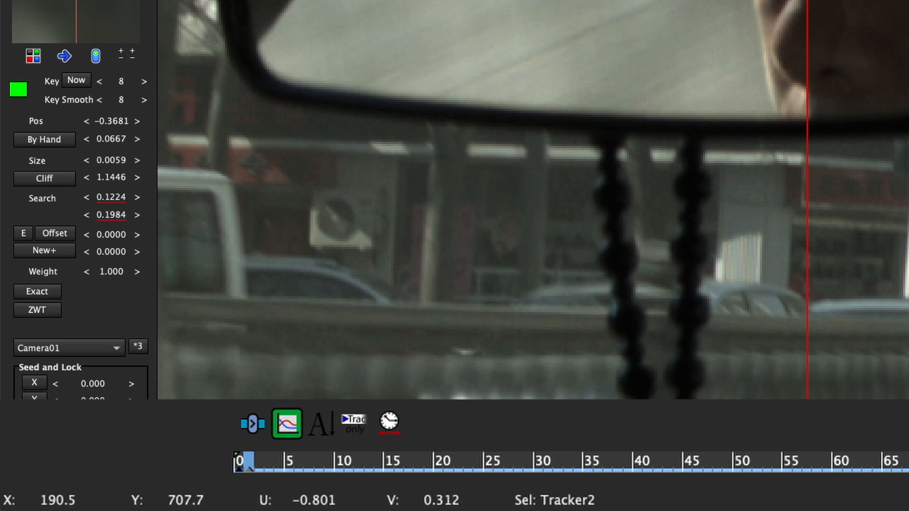
# Step: Key the tracker's horizontal offset at 0.1860 on frame 2 and toggle its position key on frame 1
pyautogui.click(263, 462)
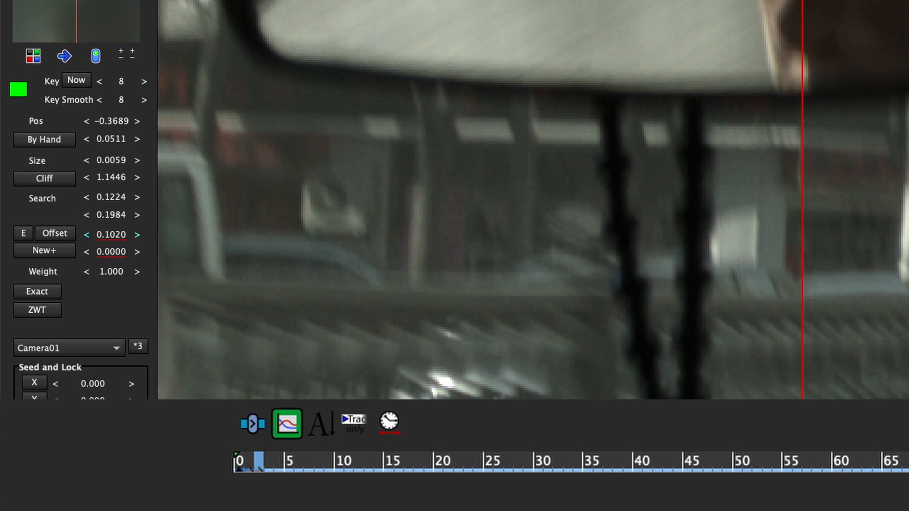
pyautogui.moveTo(111, 234); pyautogui.dragTo(130, 235)
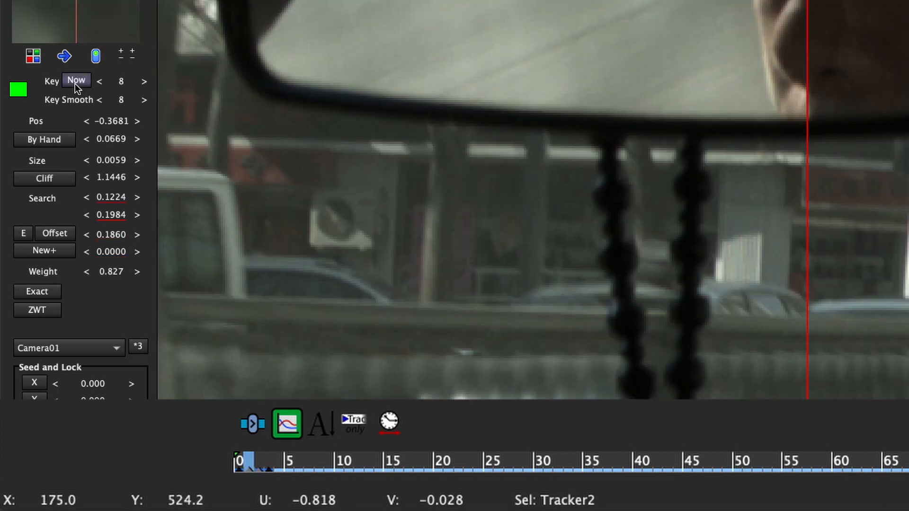
pyautogui.click(74, 84)
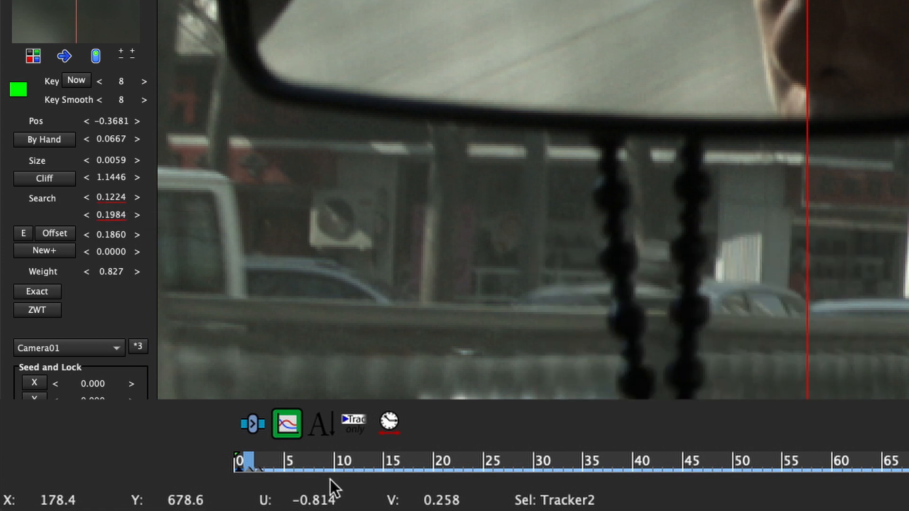
# Step: Key a smaller search area of 0.0429 by 0.0862 on frame 7 and return to frame 1
pyautogui.moveTo(260, 464)
pyautogui.mouseDown()
pyautogui.moveTo(260, 476)
pyautogui.moveTo(286, 482)
pyautogui.moveTo(321, 458)
pyautogui.mouseUp()
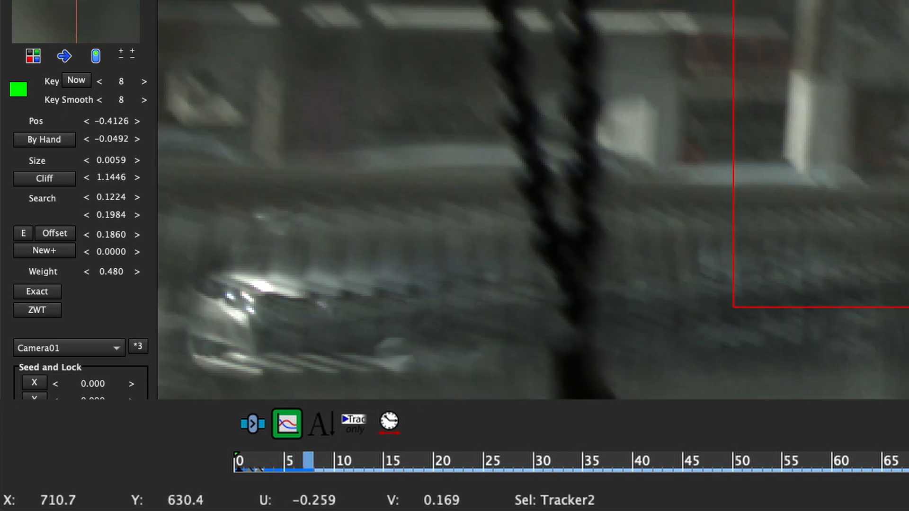
pyautogui.moveTo(908, 328); pyautogui.dragTo(699, 1)
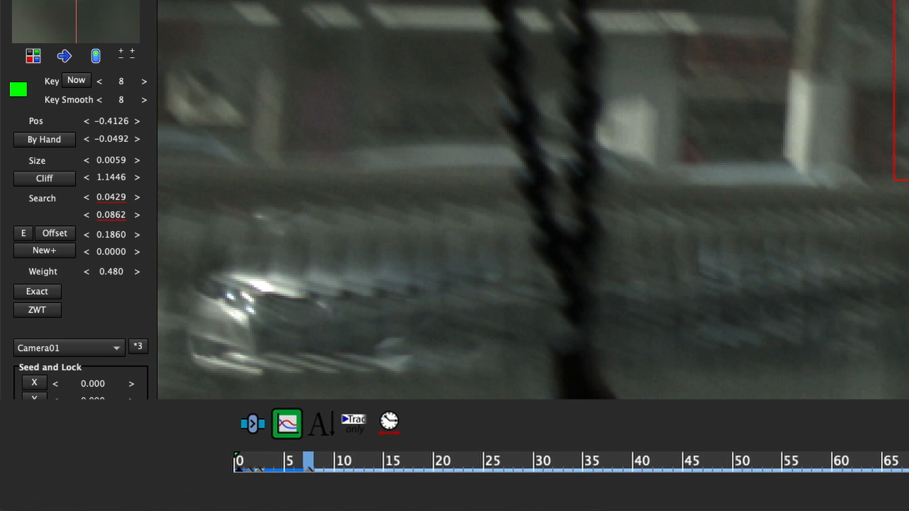
pyautogui.moveTo(285, 453)
pyautogui.mouseDown()
pyautogui.moveTo(233, 465)
pyautogui.moveTo(250, 478)
pyautogui.mouseUp()
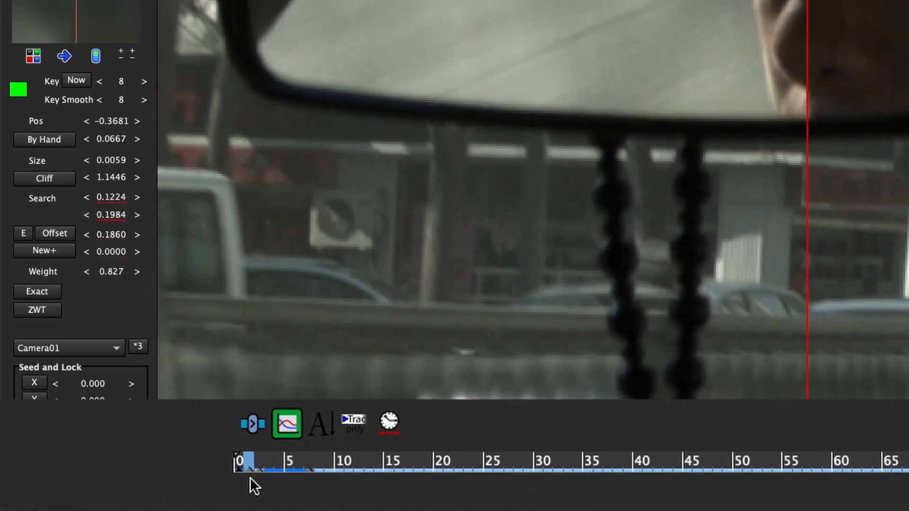
# Step: Remove the search area key on frame 1 and the offset key on frame 2
pyautogui.keyDown('shift'); pyautogui.rightClick(113, 198); pyautogui.keyUp('shift')
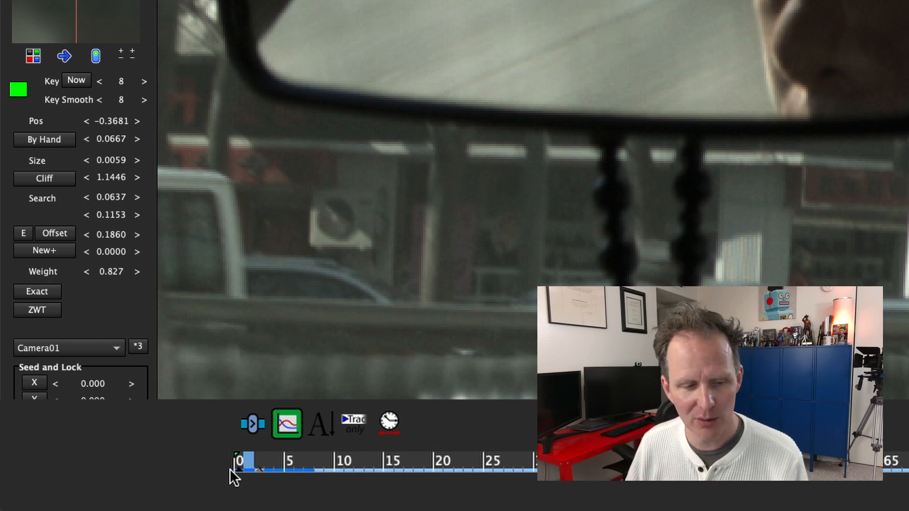
pyautogui.click(256, 471)
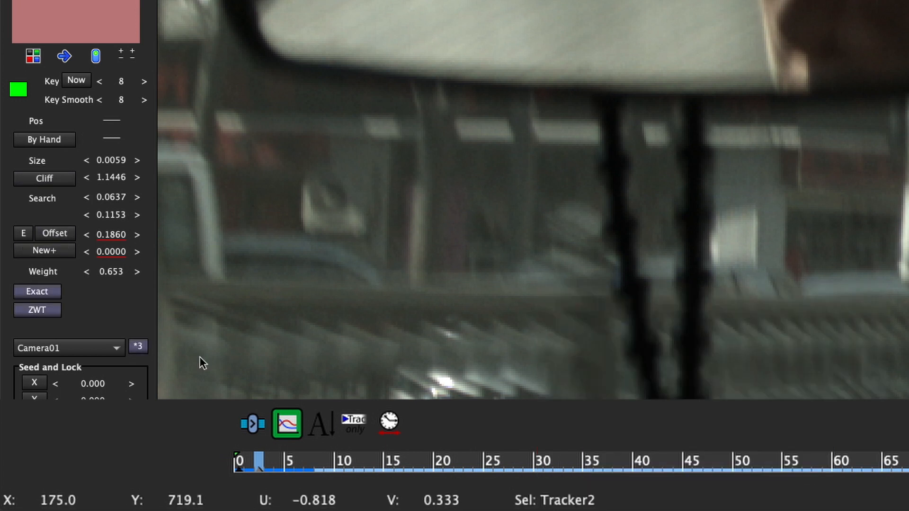
pyautogui.rightClick(103, 235)
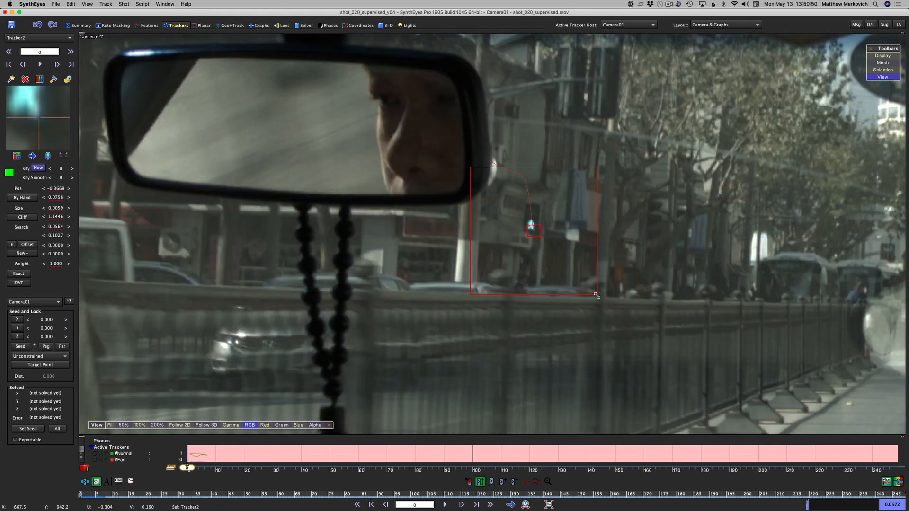
# Step: Set the search area on frame 0 to 0.0535 by 0.0933 and track the traffic light to frame 24, correcting its position along the way
pyautogui.moveTo(598, 296); pyautogui.dragTo(593, 289)
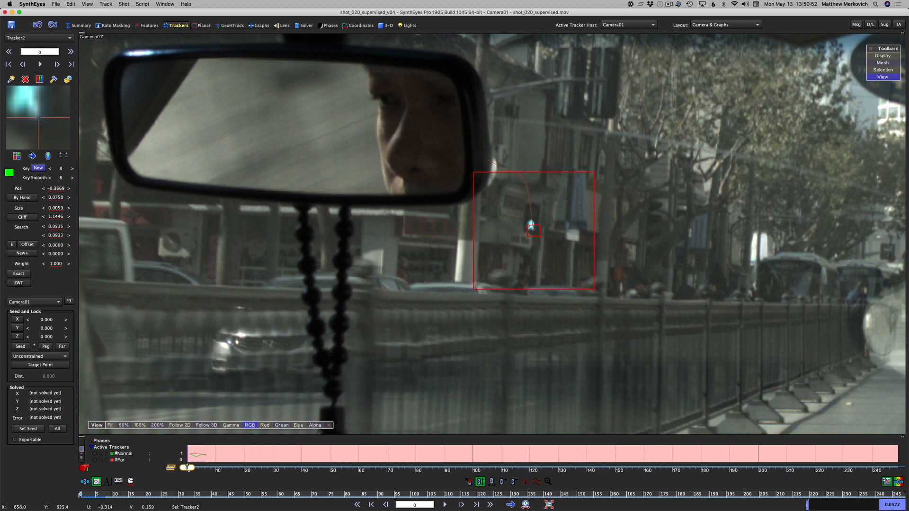
pyautogui.press('space')
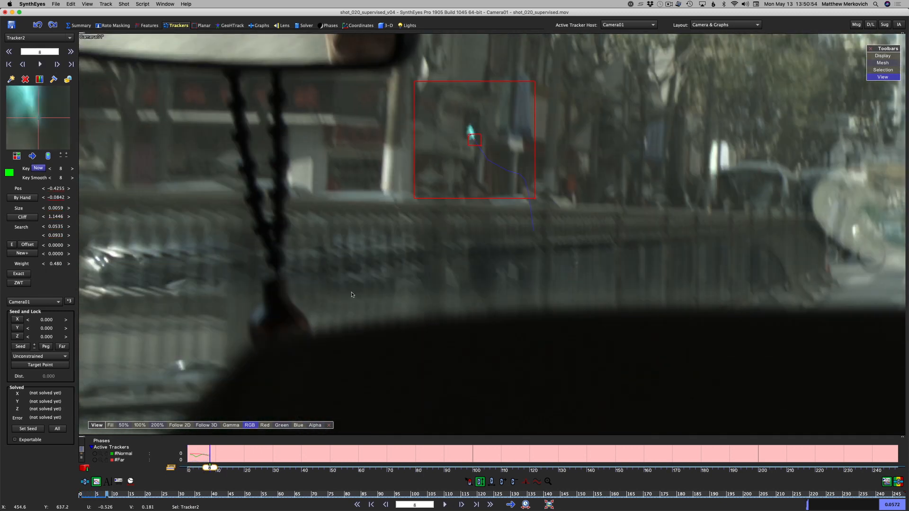
pyautogui.moveTo(59, 125); pyautogui.dragTo(45, 122)
pyautogui.press('space')
pyautogui.press('space')
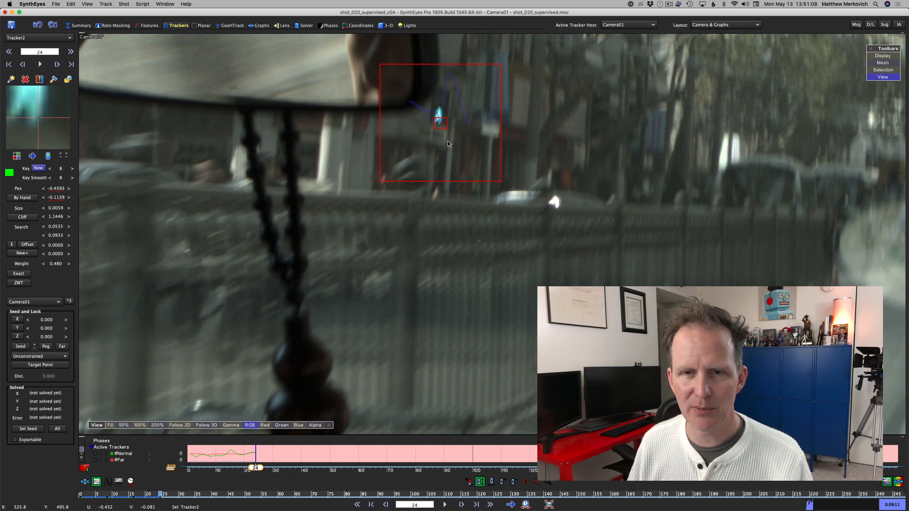
# Step: Track the traffic light on to frame 40, correcting the tracker's position on frame 32
pyautogui.press('space')
pyautogui.press('space')
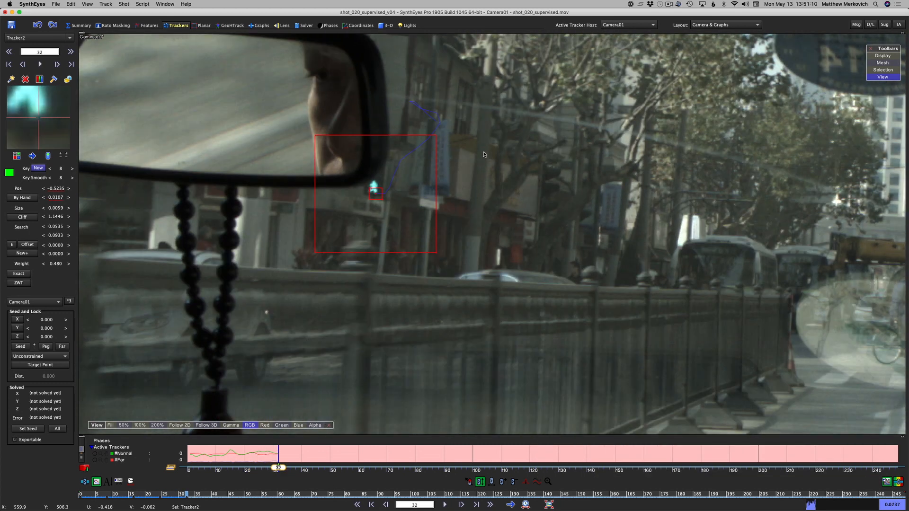
pyautogui.moveTo(56, 121); pyautogui.dragTo(56, 123)
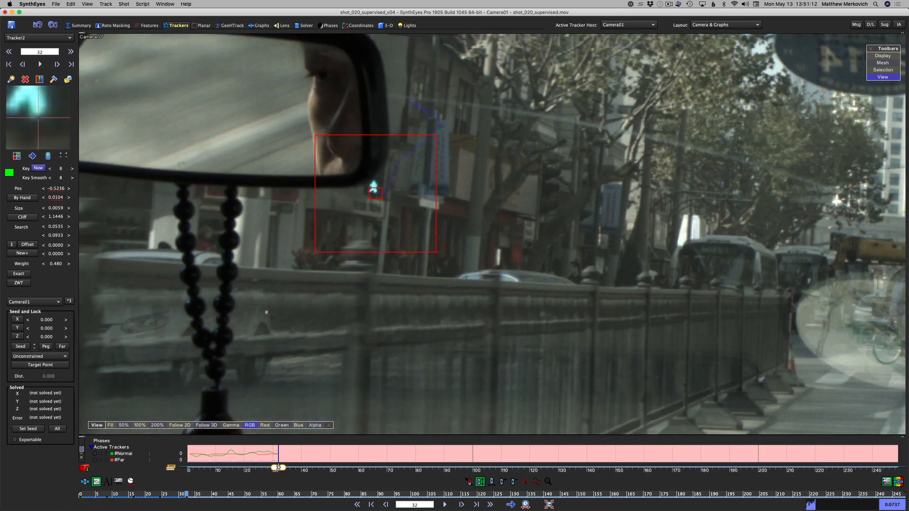
pyautogui.press('space')
pyautogui.press('space')
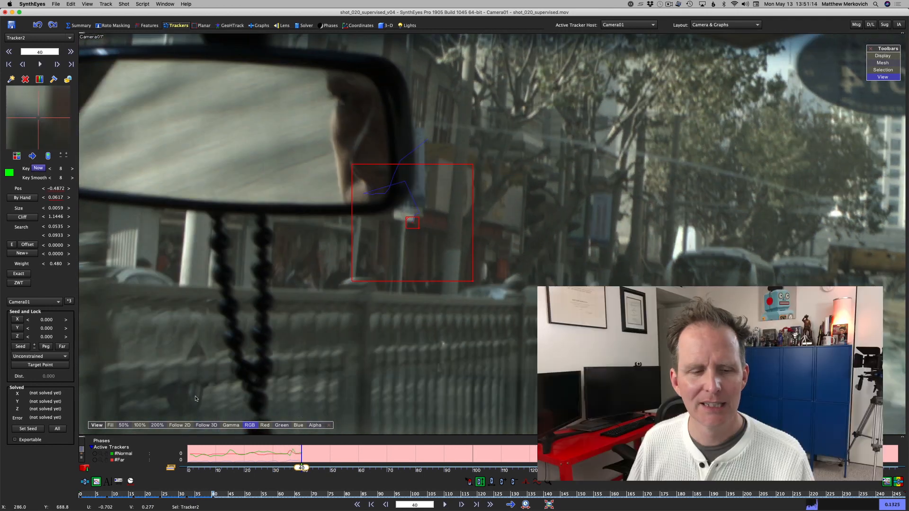
# Step: Toggle the tracker's position key on frame 33 and retrack frame by frame to frame 36
pyautogui.moveTo(213, 494); pyautogui.dragTo(187, 494)
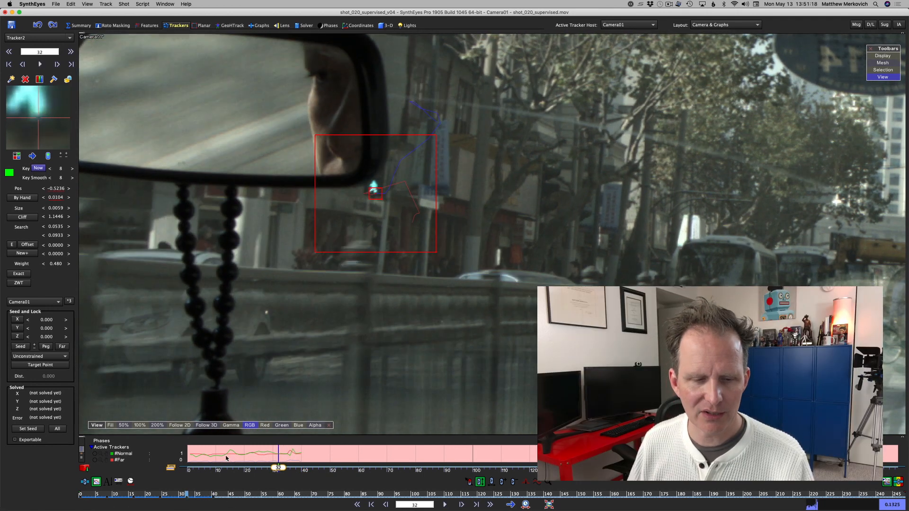
pyautogui.press('Right')
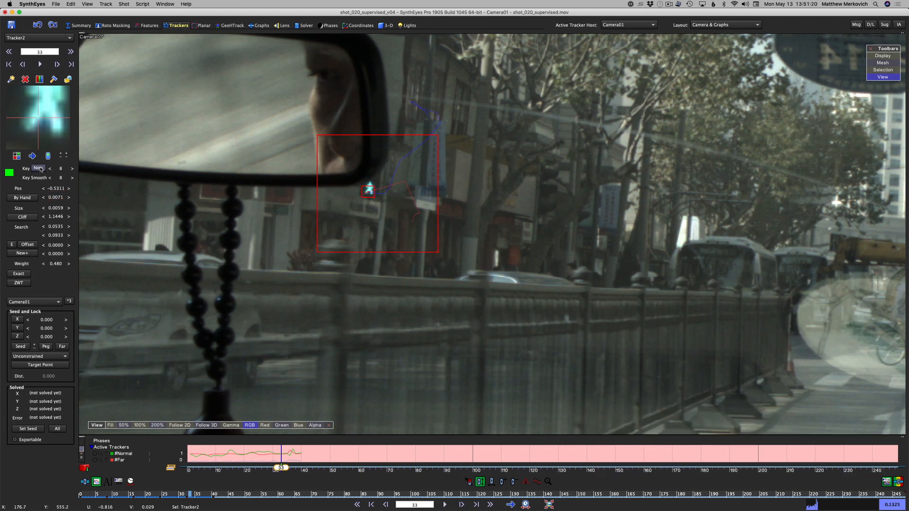
pyautogui.click(38, 169)
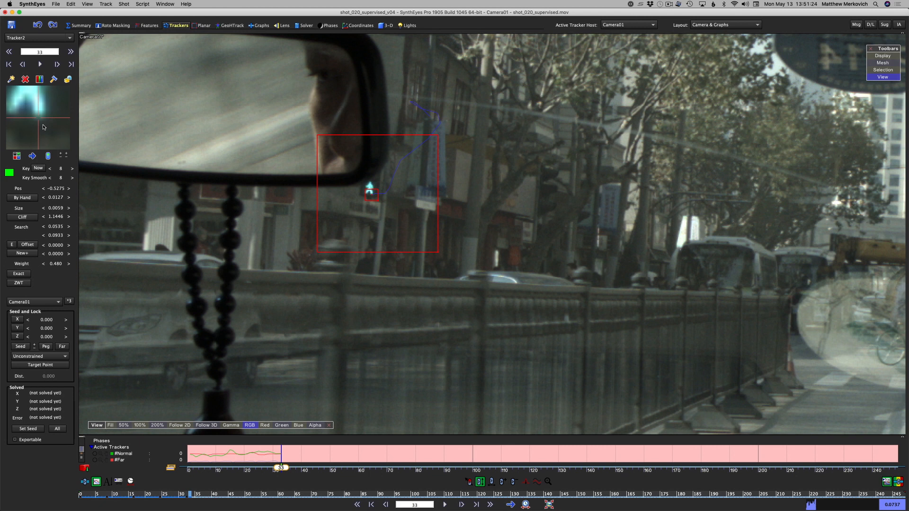
pyautogui.press('d')
pyautogui.press('d')
pyautogui.press('d')
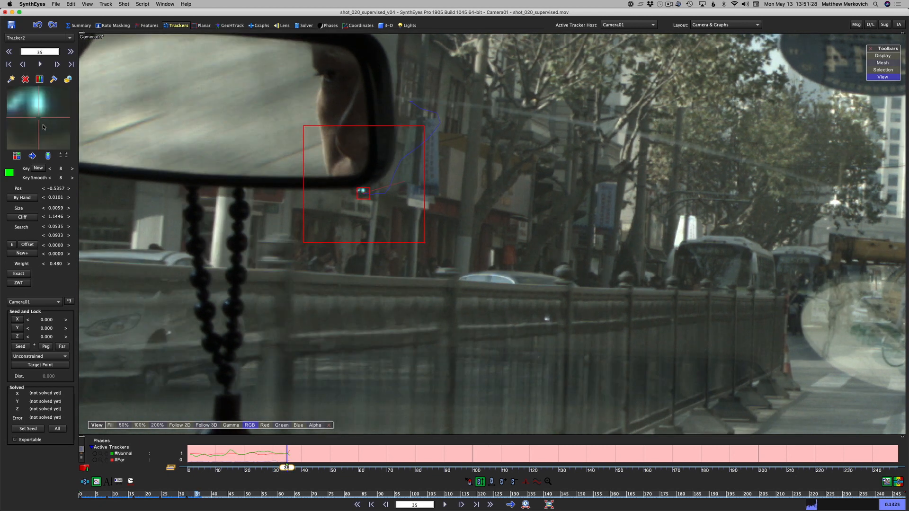
# Step: Reposition the tracker onto the traffic light on frame 36 and compare it with frame 35
pyautogui.scroll(5, 353, 200)
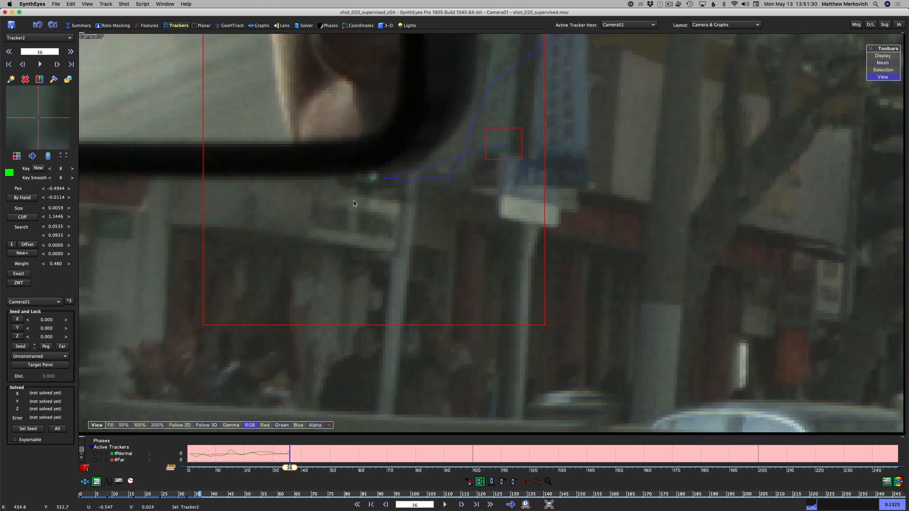
pyautogui.click(379, 174)
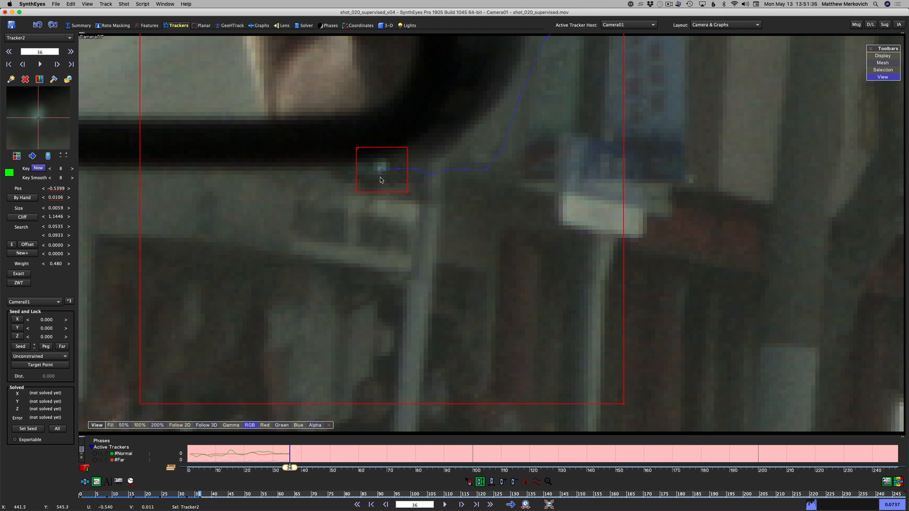
pyautogui.press('s')
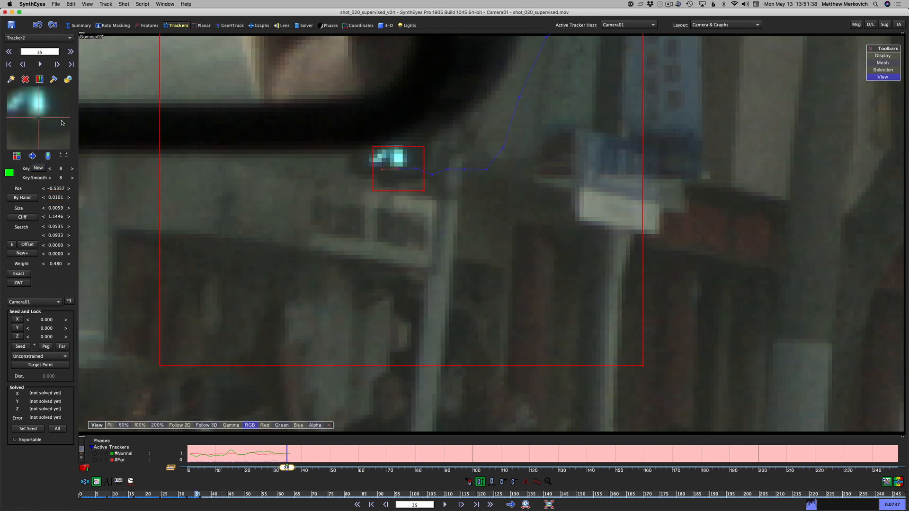
# Step: Refine the tracker's position on the traffic light on frame 36 and check it against frame 37 and back to frame 33
pyautogui.moveTo(62, 123); pyautogui.dragTo(64, 122)
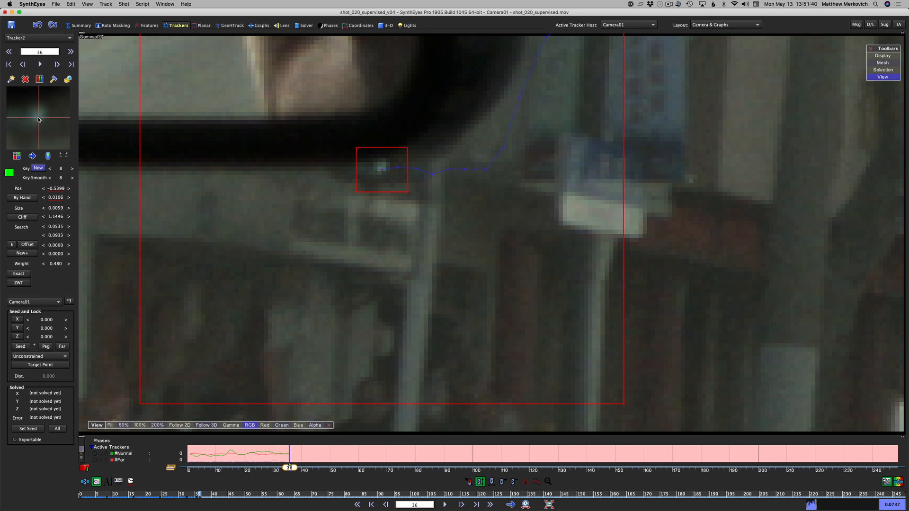
pyautogui.moveTo(38, 120); pyautogui.dragTo(39, 119)
pyautogui.press('s')
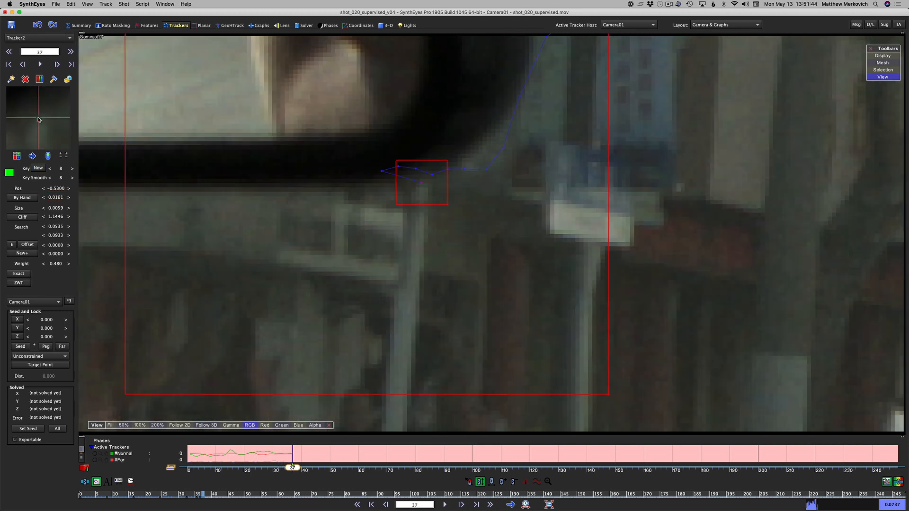
pyautogui.press('a')
pyautogui.press('a')
pyautogui.press('a')
pyautogui.press('a')
pyautogui.press('a')
pyautogui.press('a')
pyautogui.press('a')
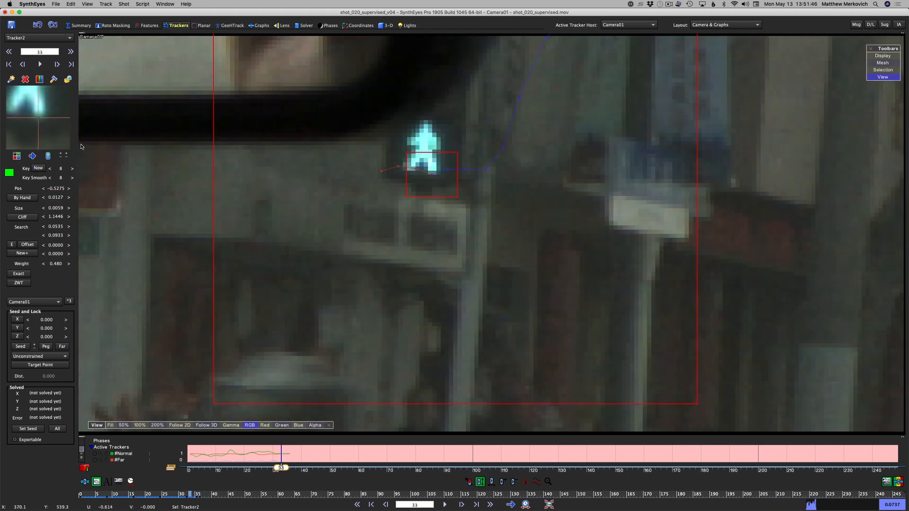
# Step: Turn on Follow 2D at frame 0 and play back the track with the view centred on the traffic light
pyautogui.press('Home')
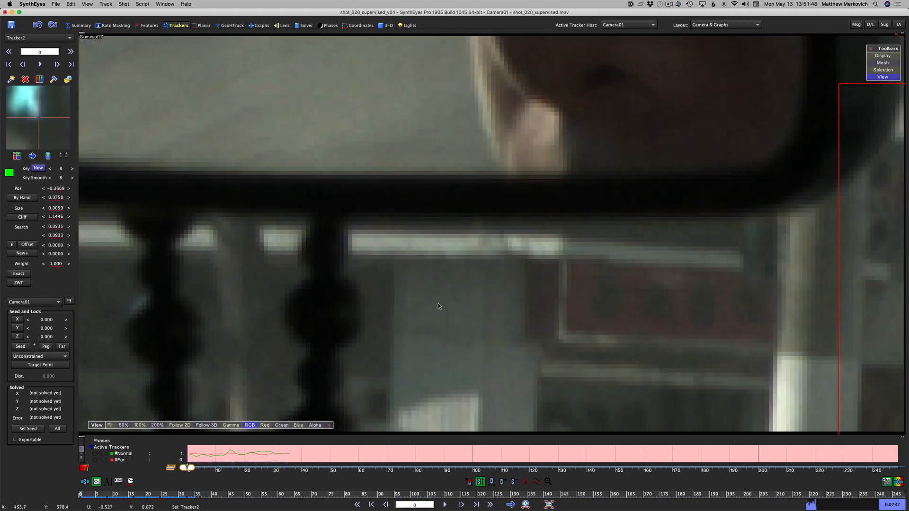
pyautogui.press('5')
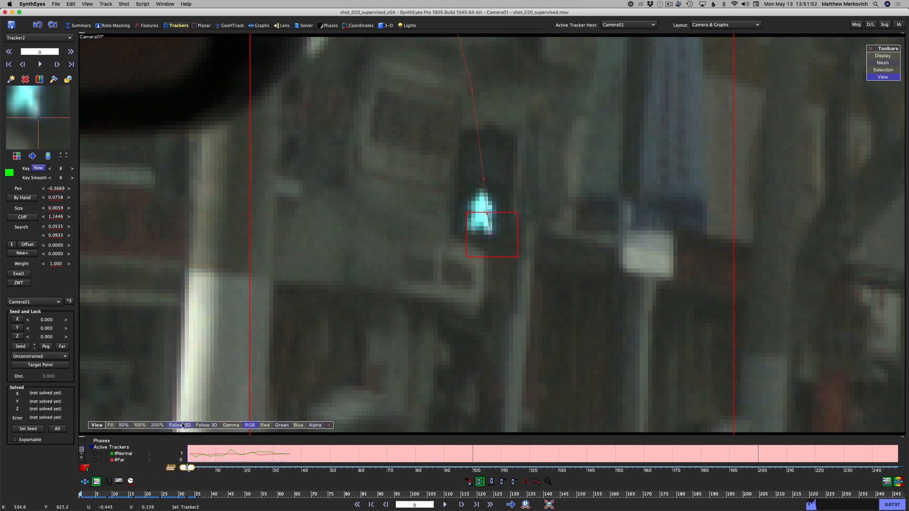
pyautogui.press('space')
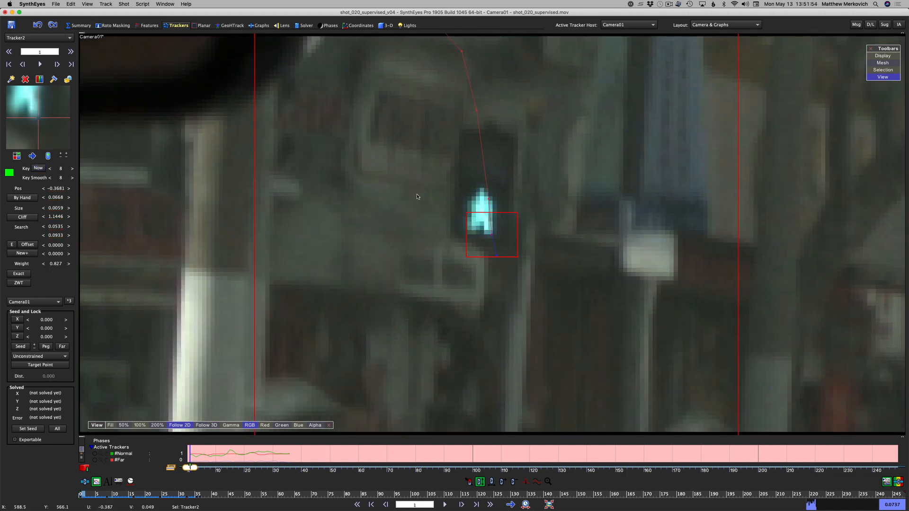
pyautogui.press('s')
pyautogui.press('s')
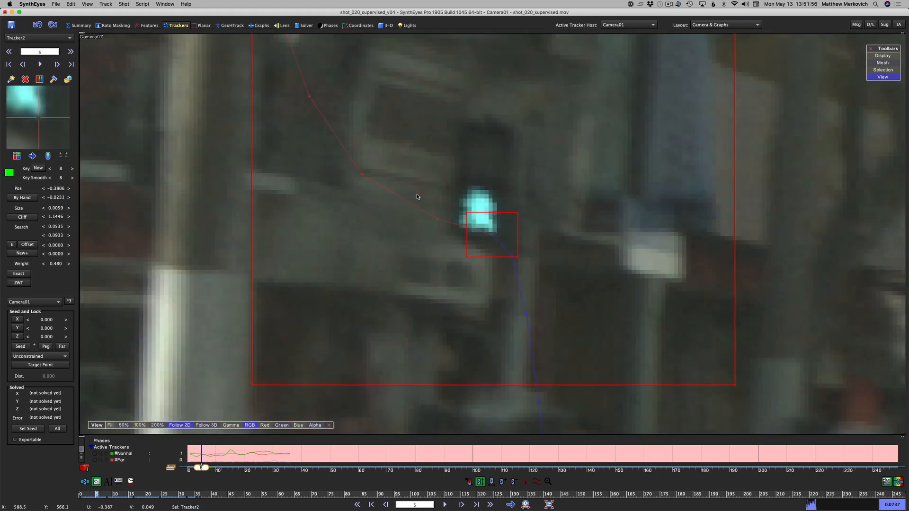
pyautogui.press('s')
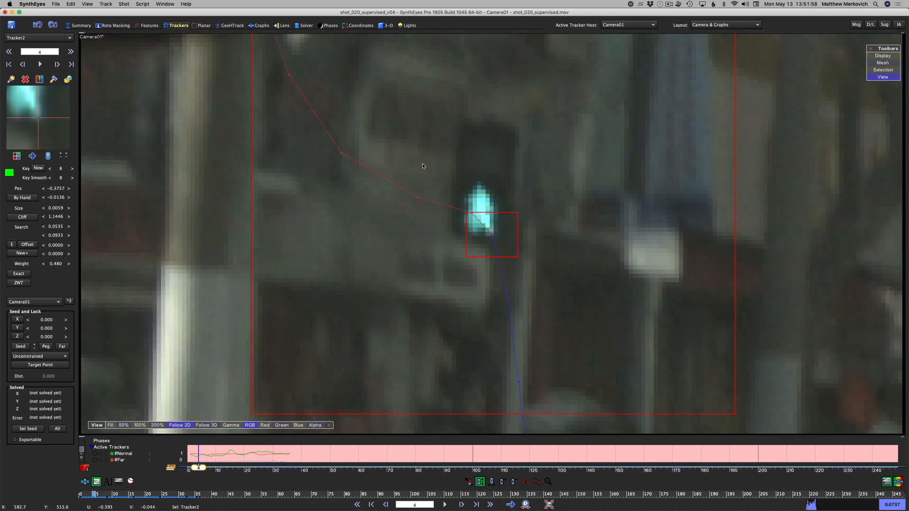
pyautogui.press('space')
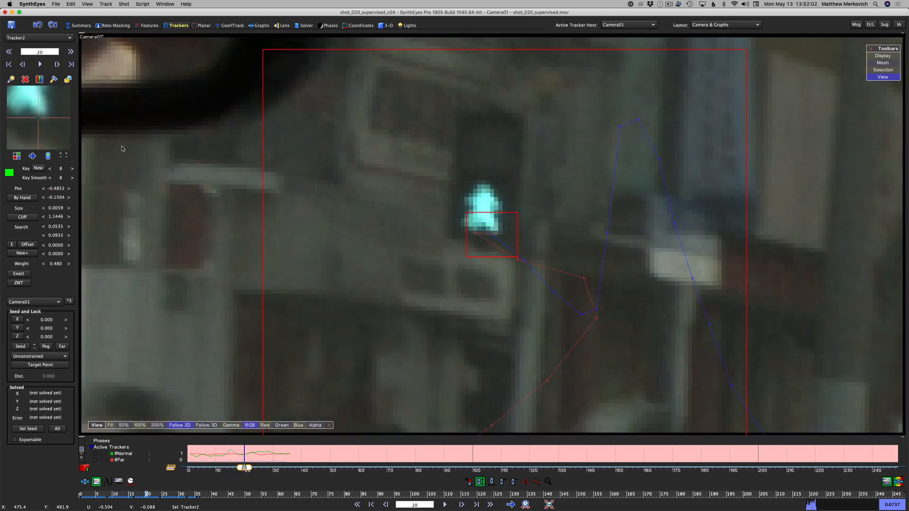
# Step: Advance past frame 36 to frame 50 and place the tracker back on the traffic light below the rear-view mirror
pyautogui.press('d')
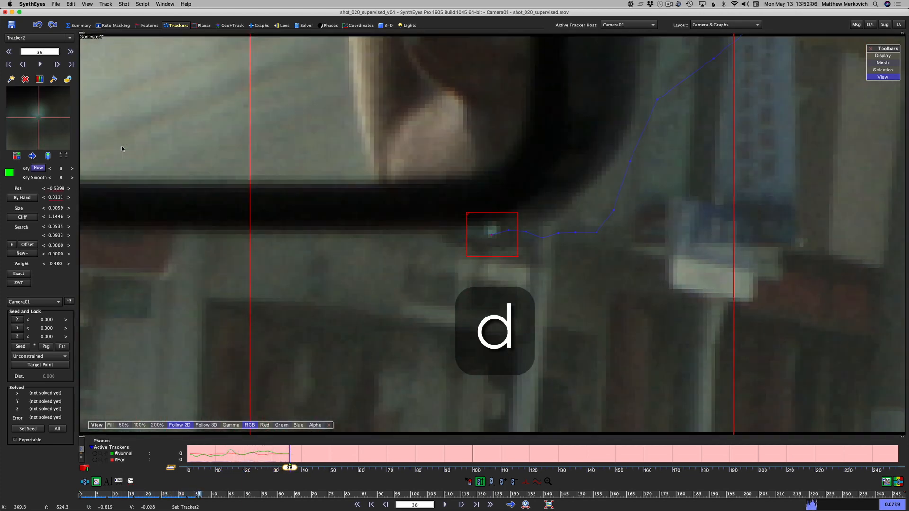
pyautogui.scroll(-5, 480, 310)
pyautogui.press('d')
pyautogui.press('d')
pyautogui.press('d')
pyautogui.press('d')
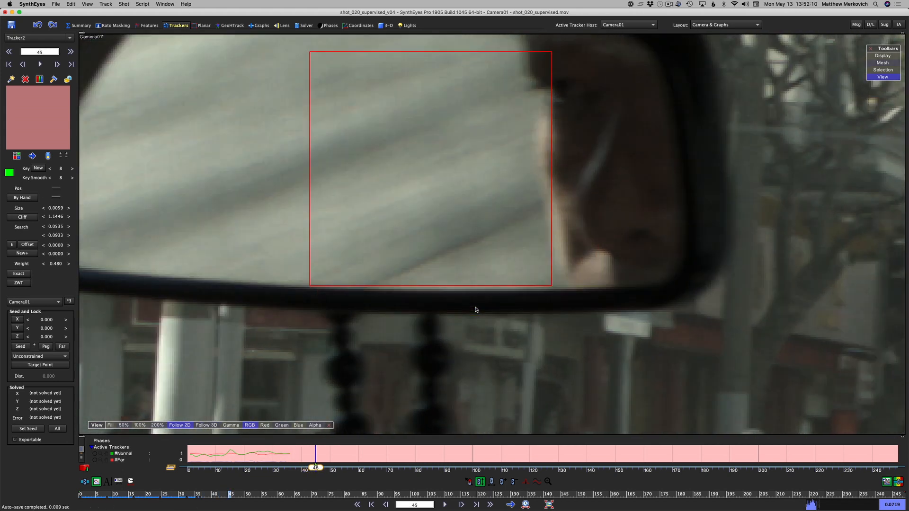
pyautogui.press('d')
pyautogui.press('d')
pyautogui.press('s')
pyautogui.press('s')
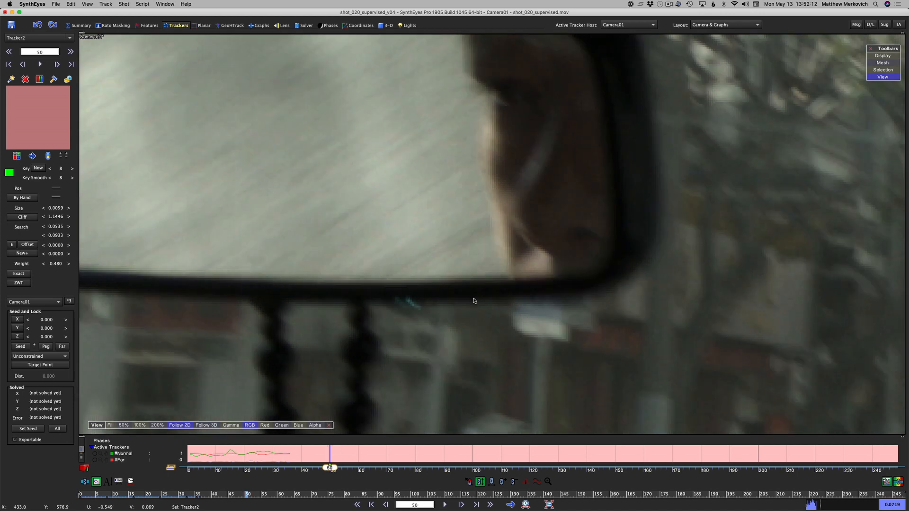
pyautogui.press('d')
pyautogui.click(413, 306)
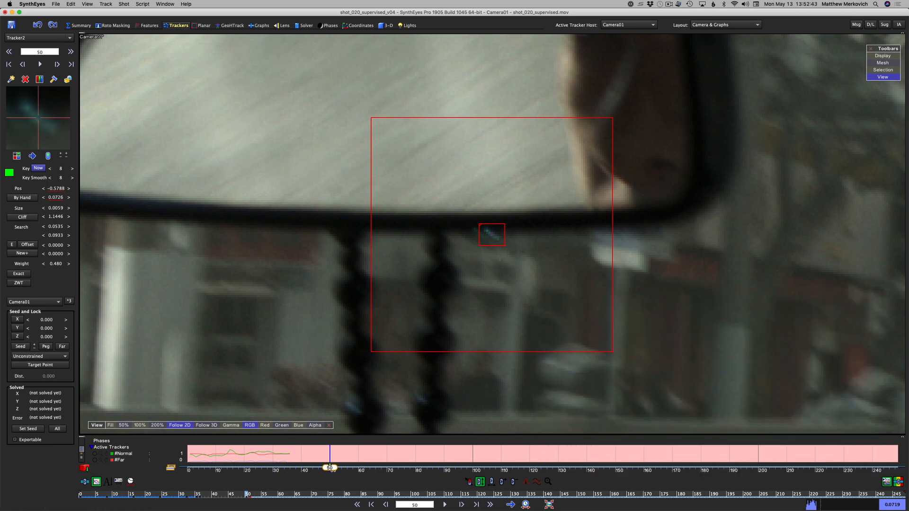
# Step: Correct the tracker's position on frame 51 and disable the tracker on frame 53, where the mirror hides the traffic light
pyautogui.press('s')
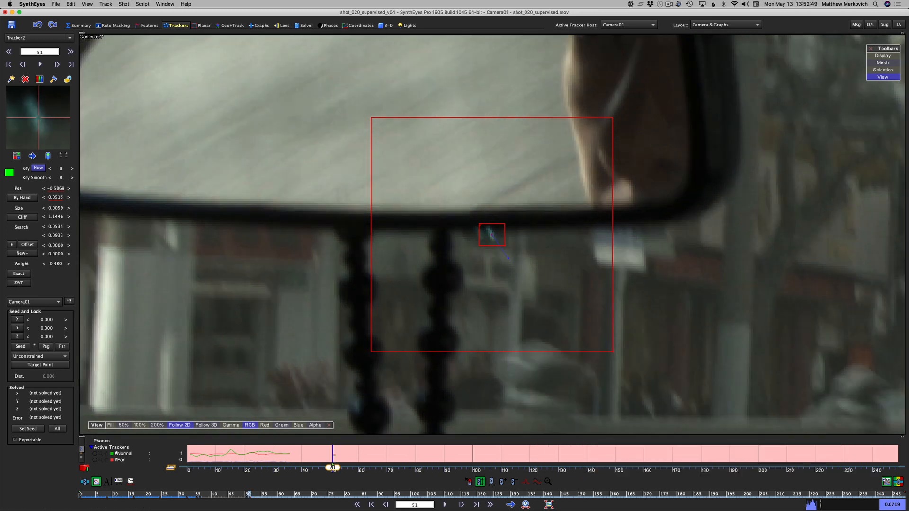
pyautogui.moveTo(40, 120); pyautogui.dragTo(242, 128)
pyautogui.press('d')
pyautogui.press('d')
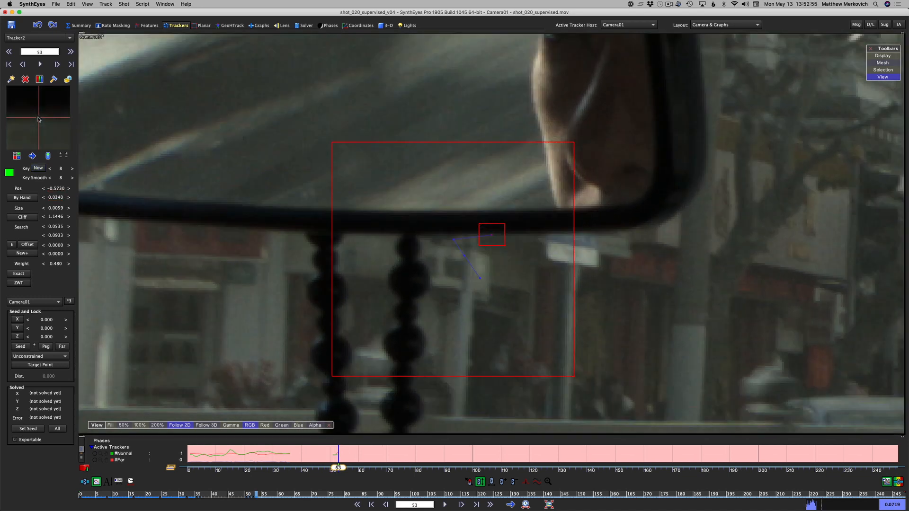
pyautogui.click(49, 158)
# Step: Advance to frame 61 and place the tracker on the lower right corner of the traffic light
pyautogui.press('d')
pyautogui.press('d')
pyautogui.press('d')
pyautogui.press('d')
pyautogui.press('d')
pyautogui.press('d')
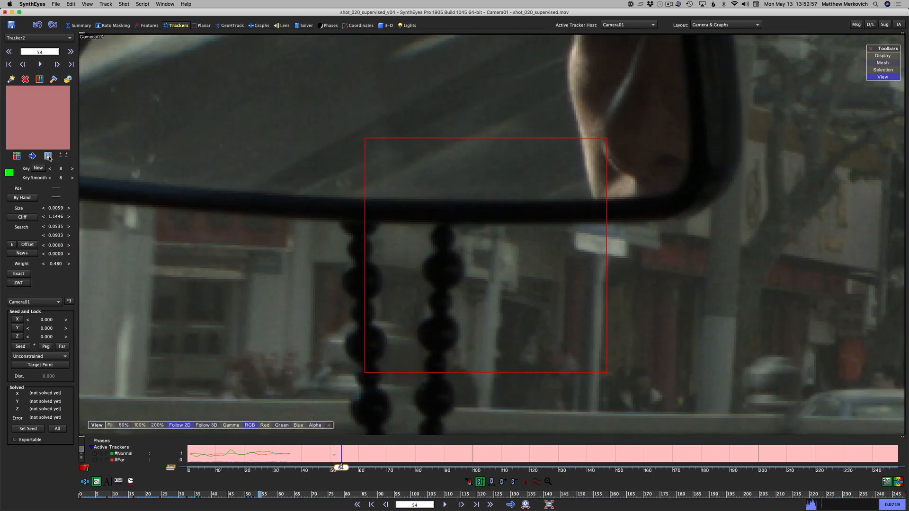
pyautogui.press('d')
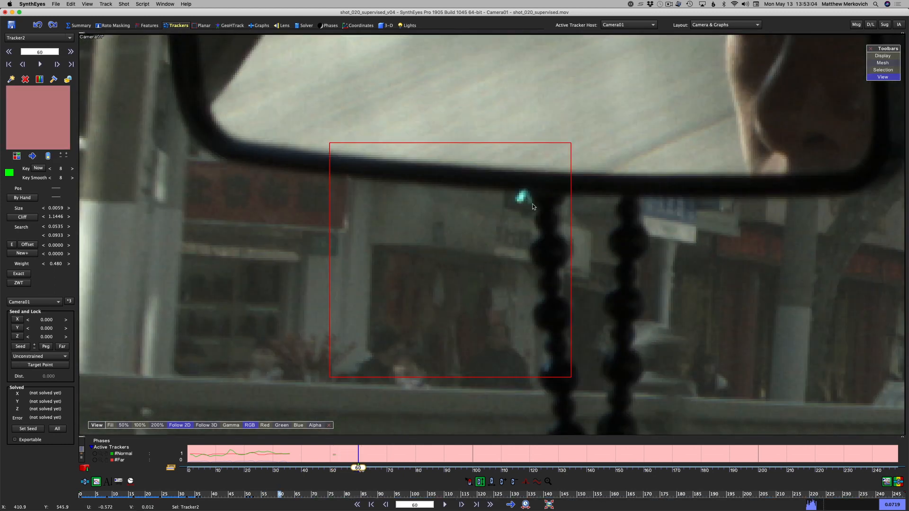
pyautogui.press('d')
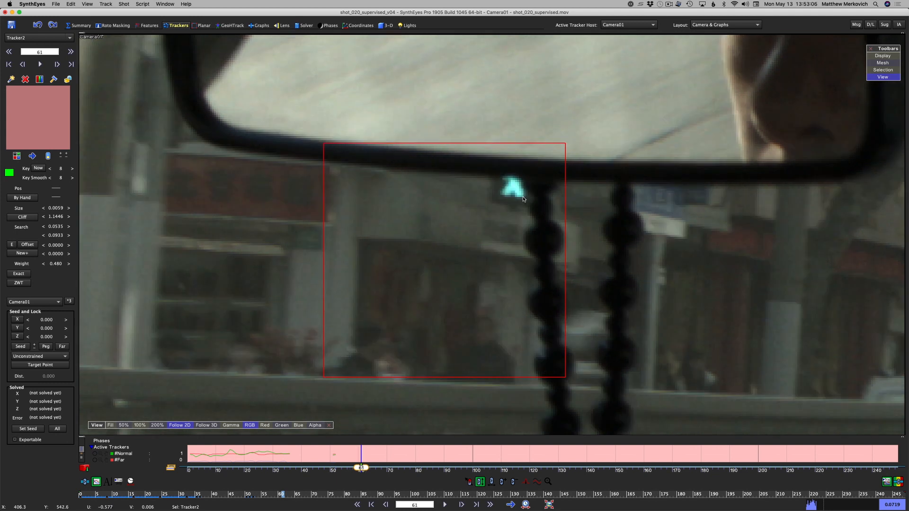
pyautogui.click(523, 199)
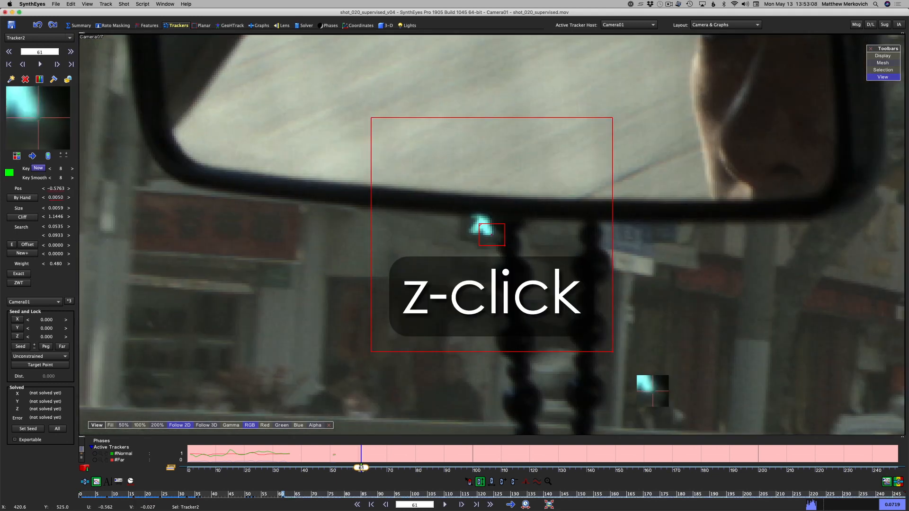
# Step: Track the traffic light frame by frame to frame 68, keying the tracker's position on frames 62 and 68
pyautogui.press('d')
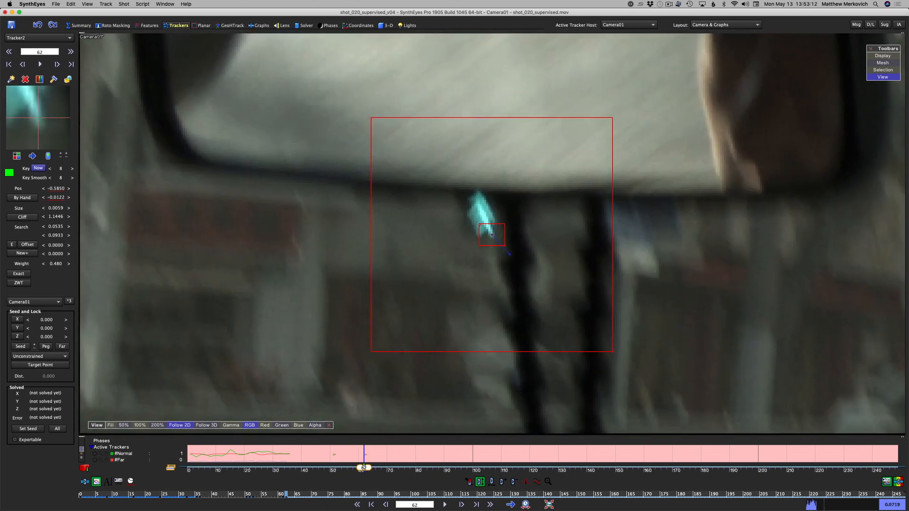
pyautogui.press('s')
pyautogui.press('s')
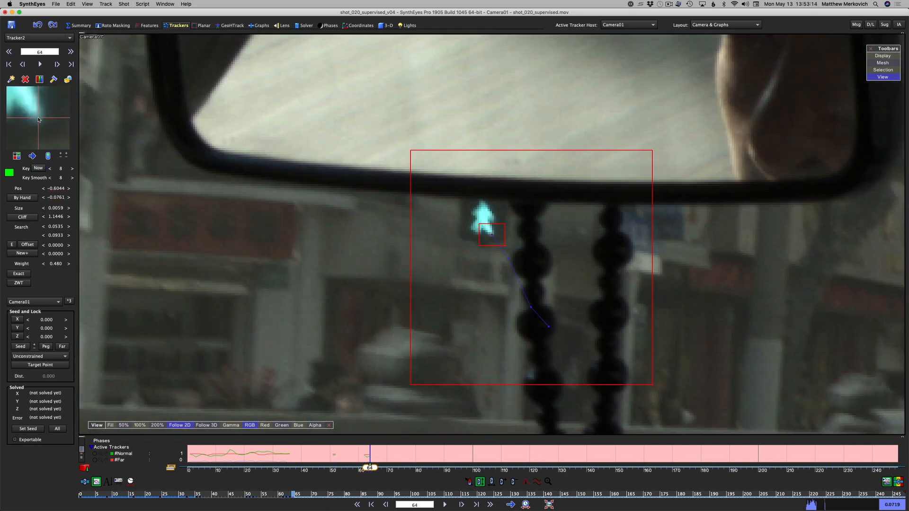
pyautogui.press('s')
pyautogui.press('s')
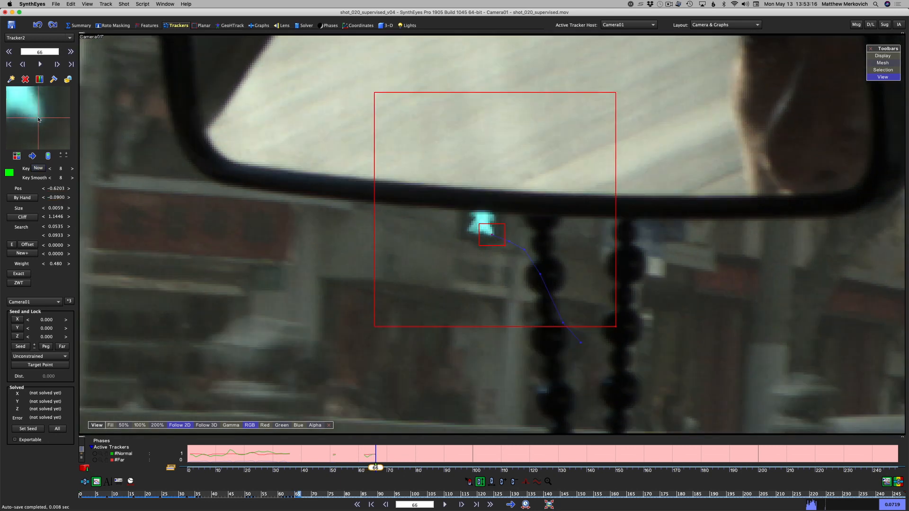
pyautogui.press('s')
pyautogui.press('s')
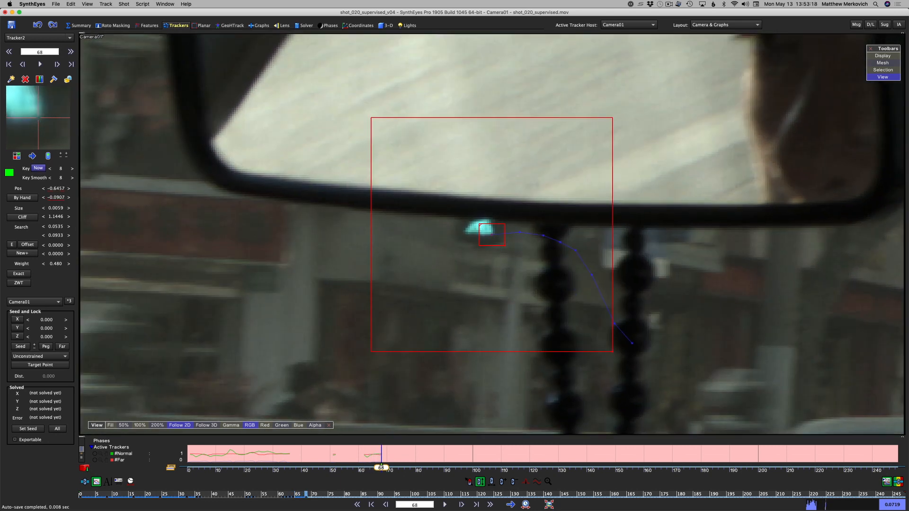
# Step: Correct the tracker's position on frames 69 and 70, comparing the two frames, and disable the tracker on frame 71
pyautogui.press('s')
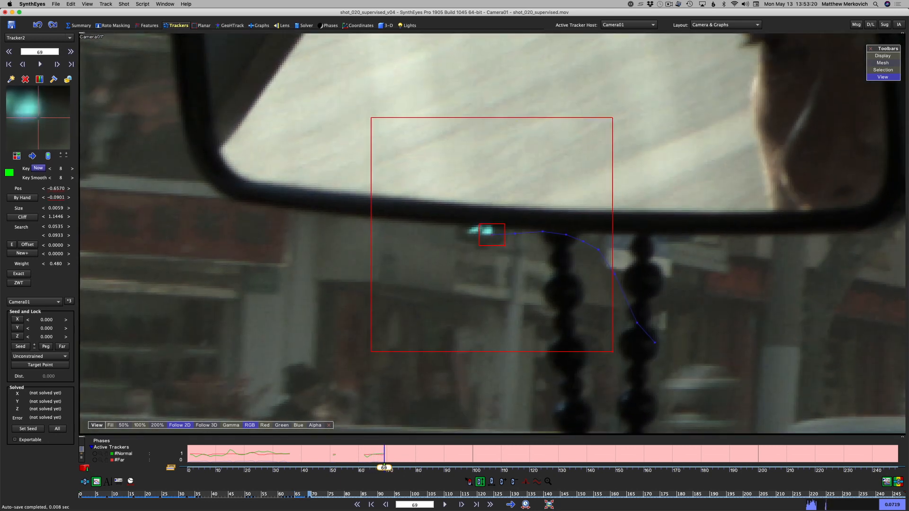
pyautogui.press('s')
pyautogui.press('a')
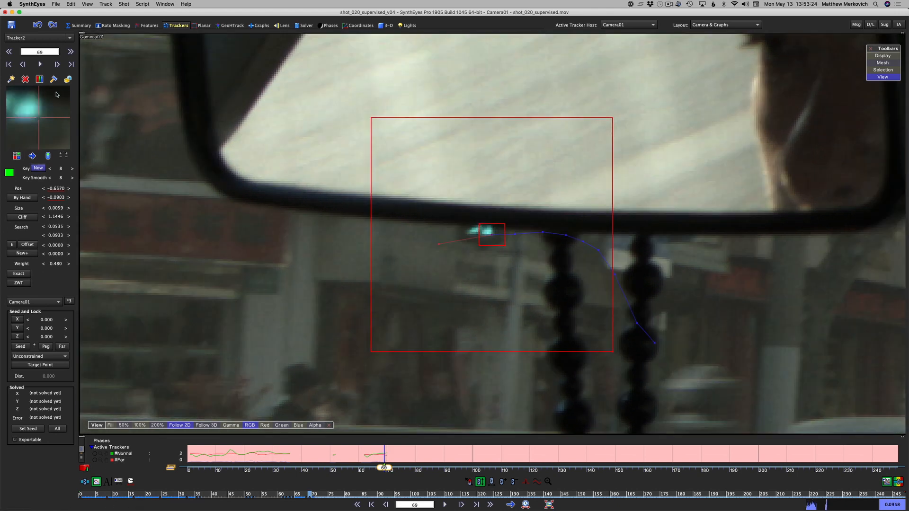
pyautogui.press('s')
pyautogui.press('a')
pyautogui.press('s')
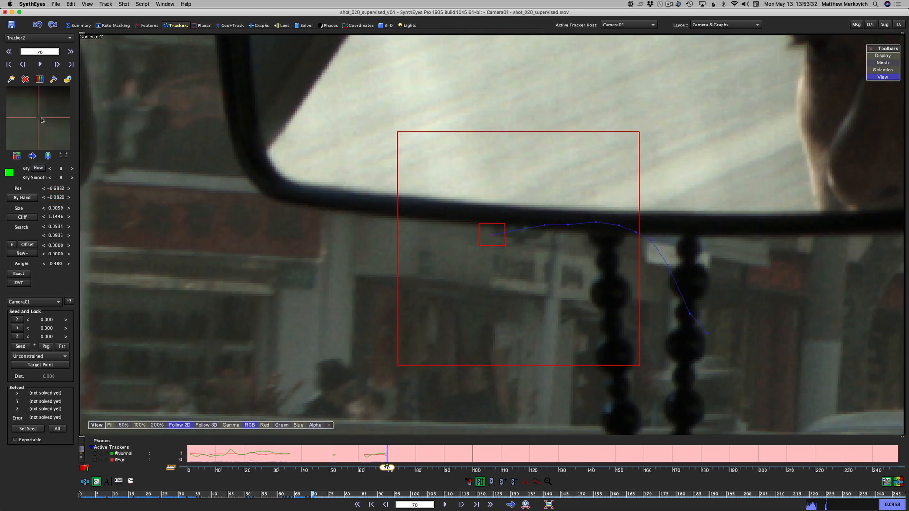
pyautogui.moveTo(41, 121); pyautogui.dragTo(9, 125)
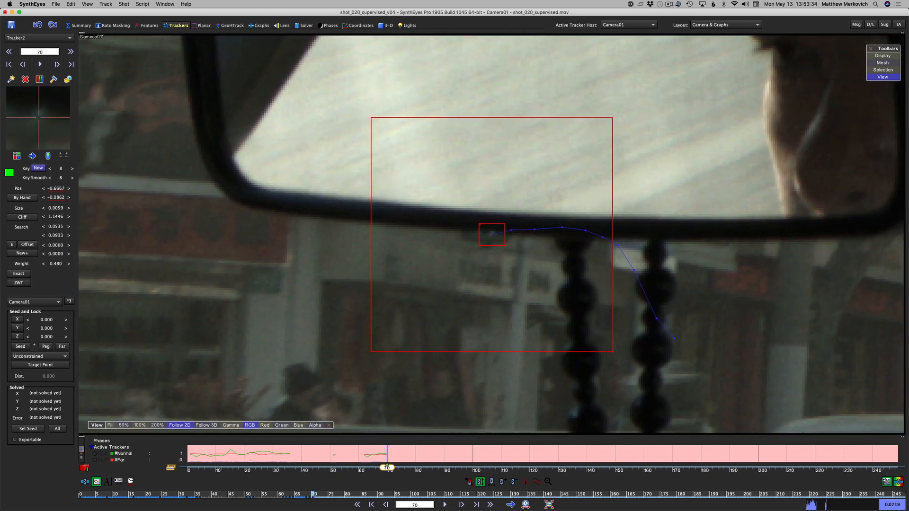
pyautogui.press('s')
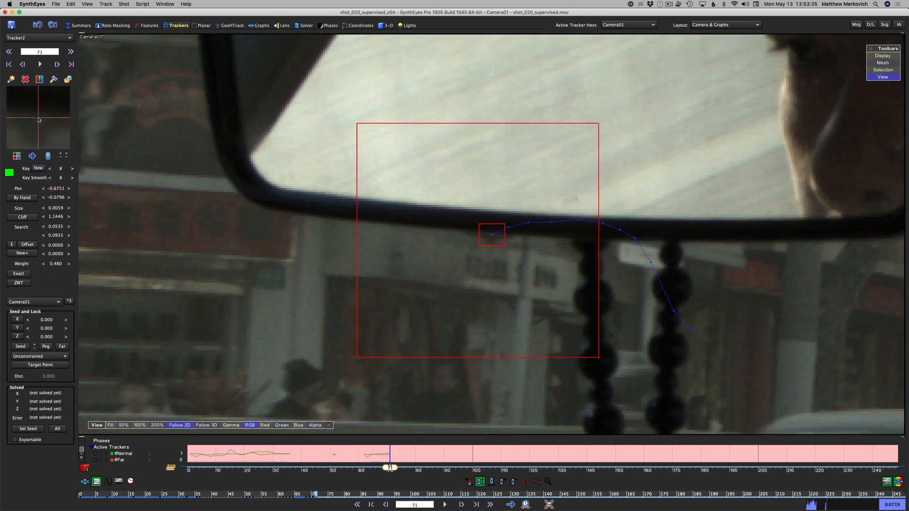
pyautogui.click(46, 156)
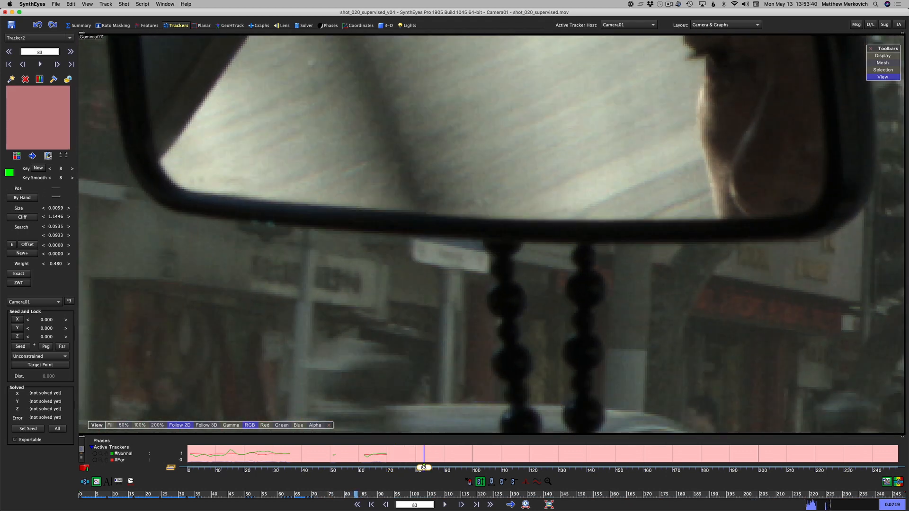
# Step: Place the tracker on the traffic light below the mirror's corner on frame 83 and reposition it on frame 84
pyautogui.click(273, 232)
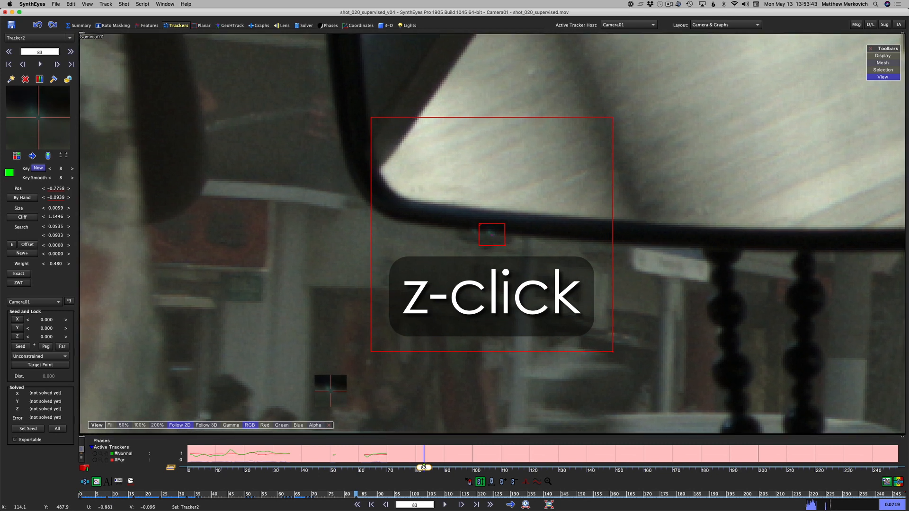
pyautogui.press('d')
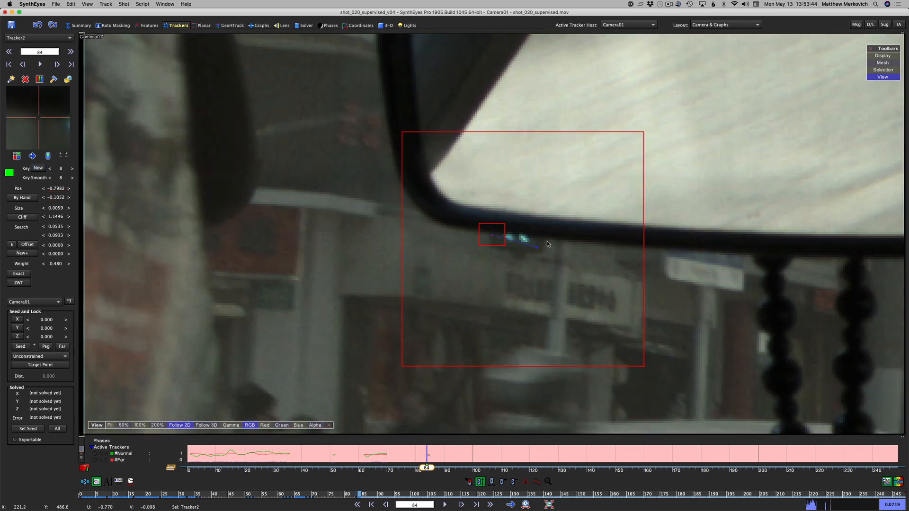
pyautogui.click(521, 240)
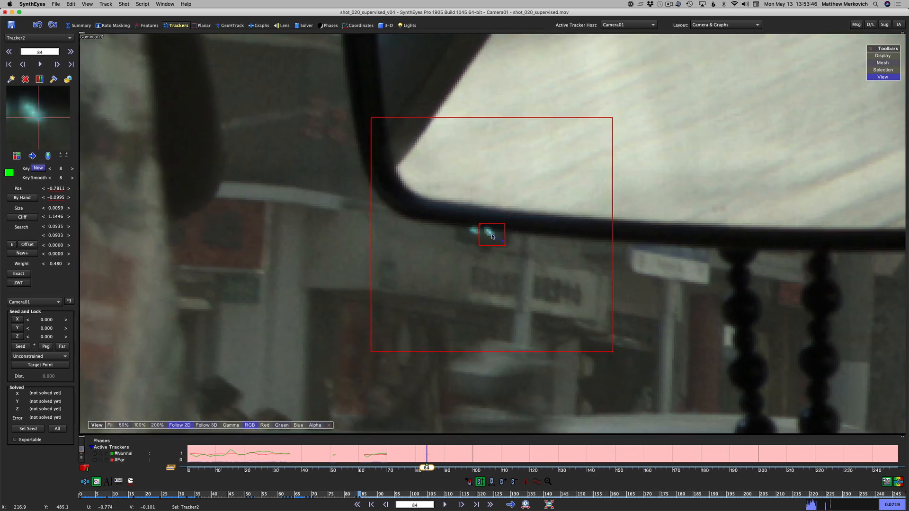
# Step: Track the traffic light on to frame 89, keying the tracker's position on frame 85
pyautogui.press('d')
pyautogui.press('d')
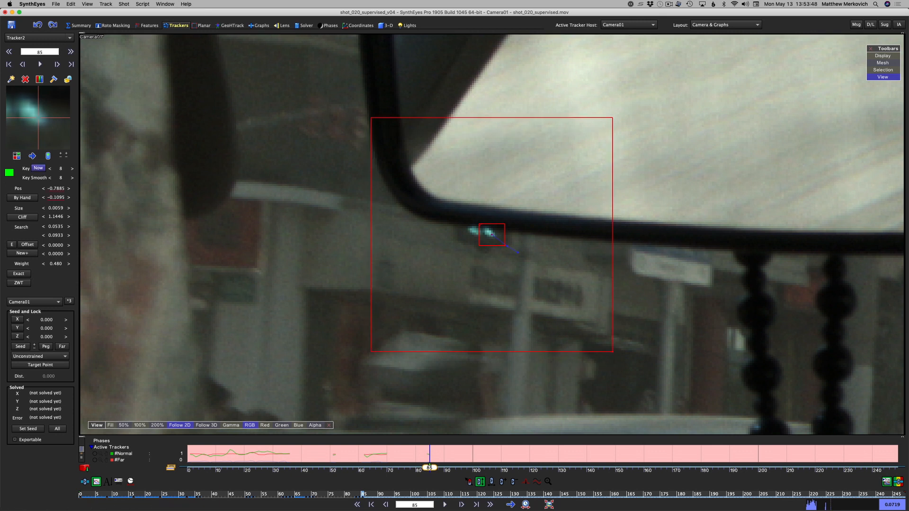
pyautogui.press('d')
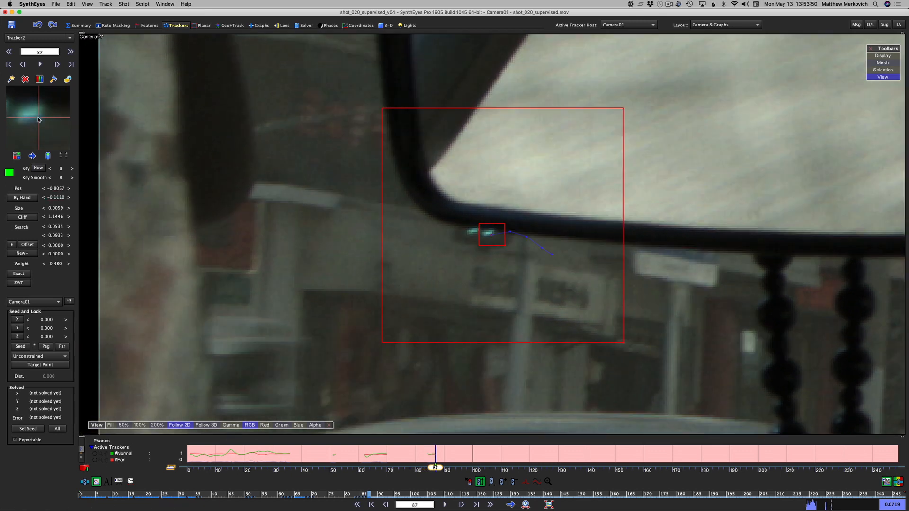
pyautogui.press('d')
pyautogui.press('d')
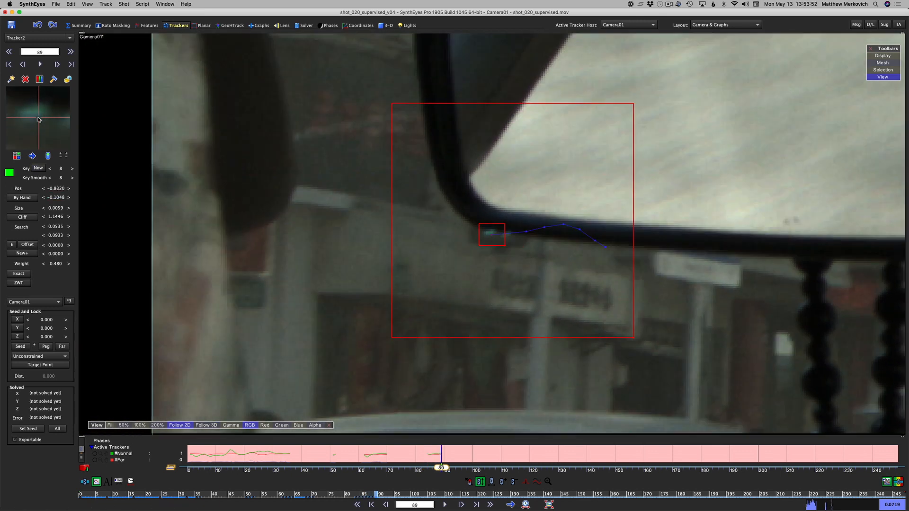
# Step: Advance to frame 90 and reposition the tracker on the traffic light beside the mirror's lower corner
pyautogui.press('d')
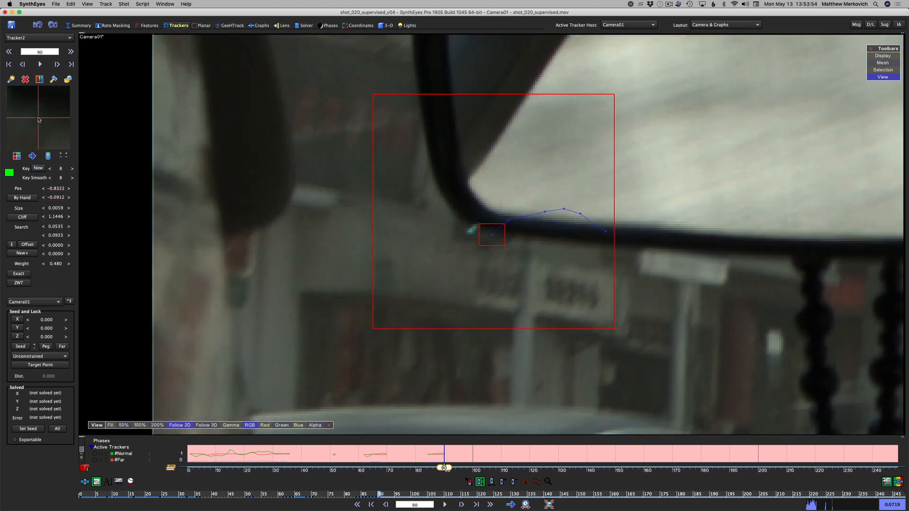
pyautogui.moveTo(37, 119); pyautogui.dragTo(43, 123)
pyautogui.scroll(6, 523, 230)
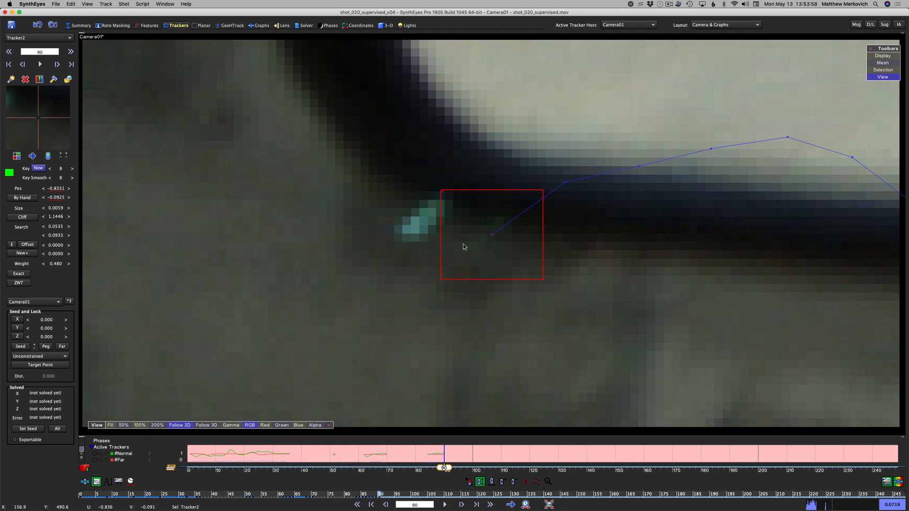
pyautogui.scroll(-5, 497, 234)
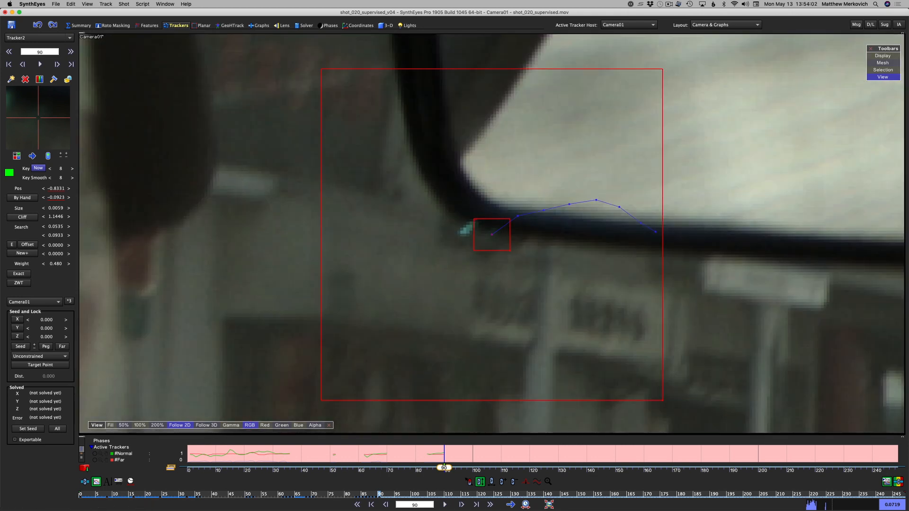
pyautogui.scroll(-1, 38, 119)
pyautogui.moveTo(33, 113); pyautogui.dragTo(39, 118)
# Step: Track the traffic light frame by frame to frame 94 as it emerges from behind the mirror
pyautogui.scroll(-1, 40, 117)
pyautogui.scroll(-1, 39, 120)
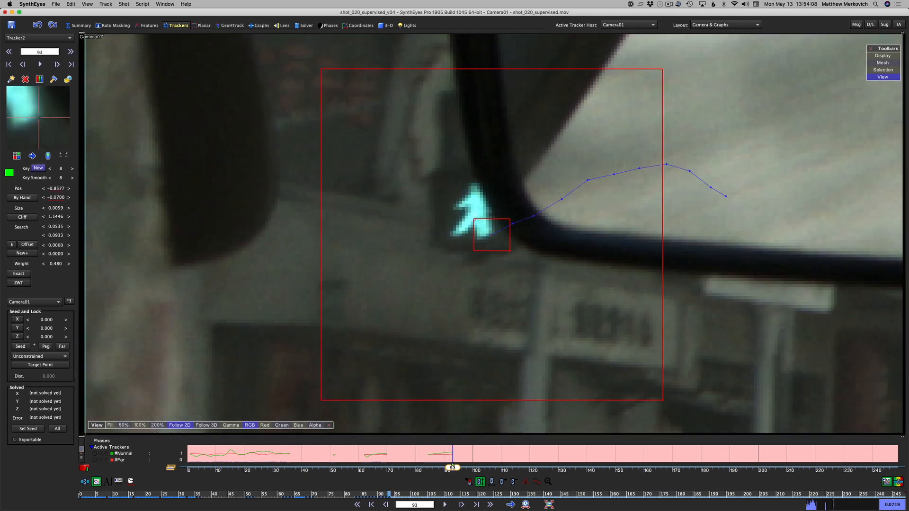
pyautogui.scroll(-1, 39, 120)
pyautogui.scroll(-1, 39, 119)
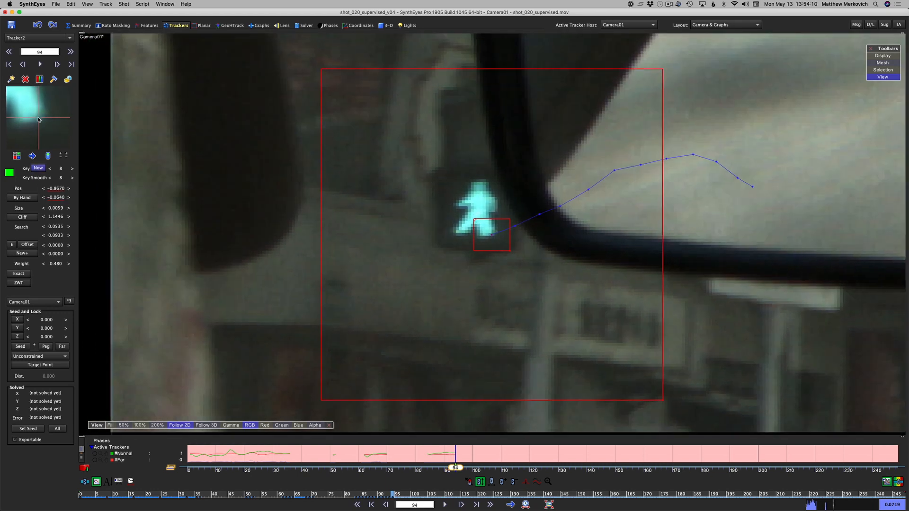
pyautogui.scroll(-1, 39, 120)
pyautogui.scroll(-1, 39, 120)
# Step: Track on to key the tracker's position on frame 100, and disable the tracker on frame 102
pyautogui.scroll(-3, 39, 120)
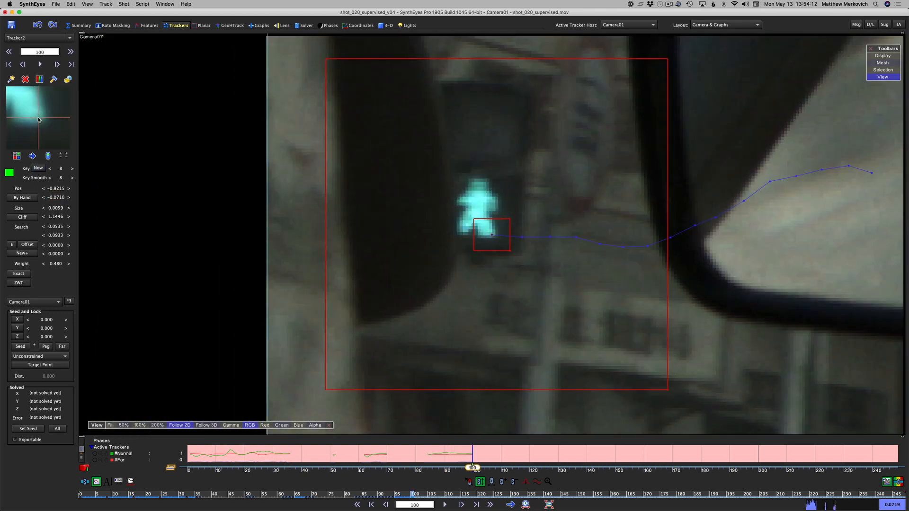
pyautogui.moveTo(39, 120); pyautogui.dragTo(39, 118)
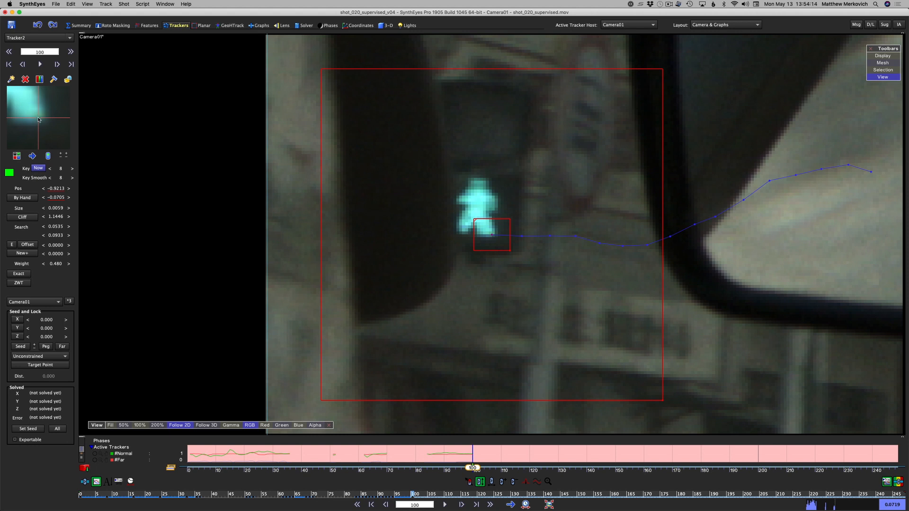
pyautogui.scroll(-2, 39, 120)
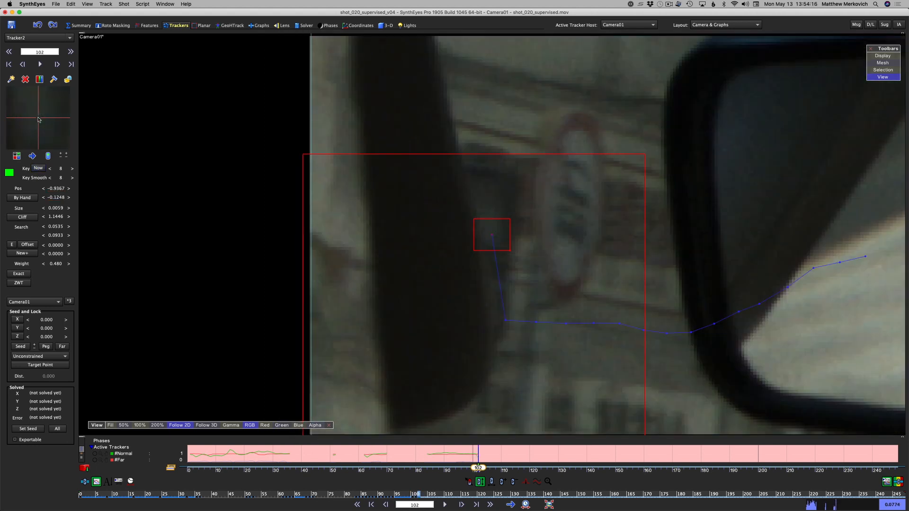
pyautogui.click(47, 157)
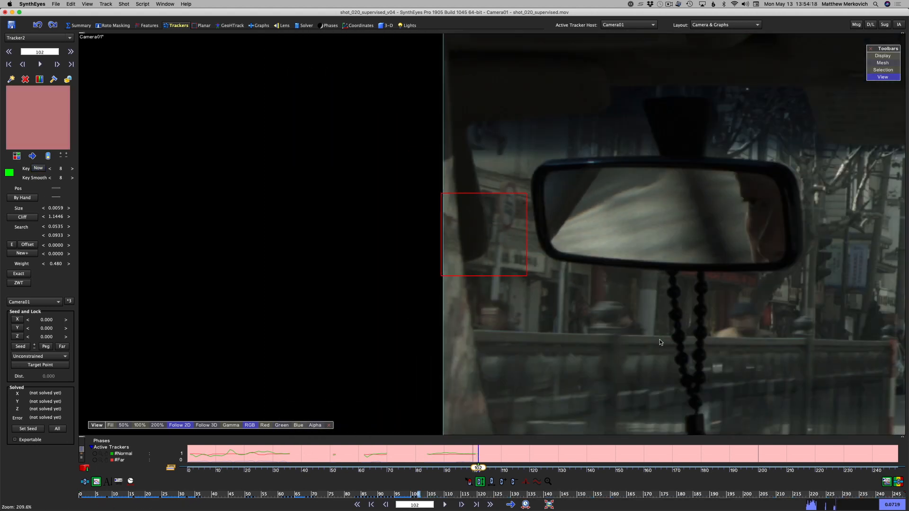
# Step: Return to frame 0 and review the traffic light track up to frame 54, stepping back to frame 49
pyautogui.moveTo(131, 494); pyautogui.dragTo(68, 491)
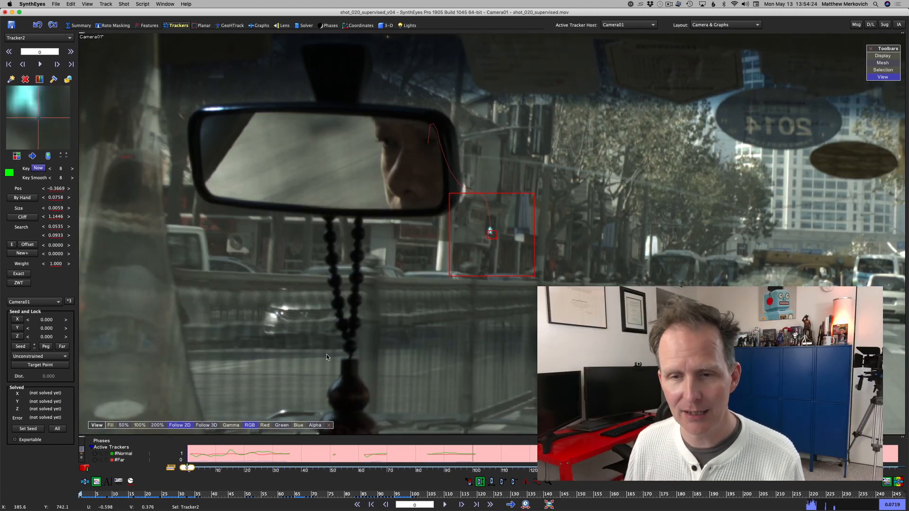
pyautogui.press('d')
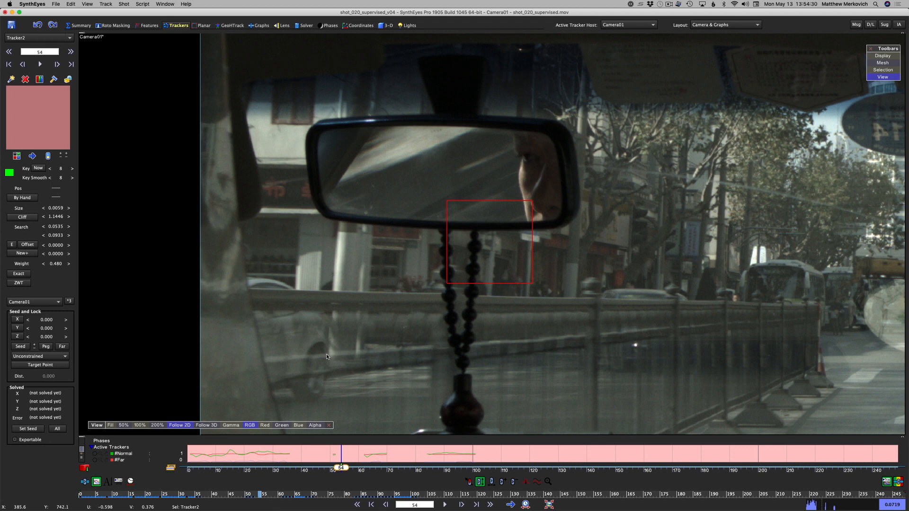
pyautogui.press('s')
pyautogui.press('s')
pyautogui.press('s')
pyautogui.press('s')
pyautogui.press('s')
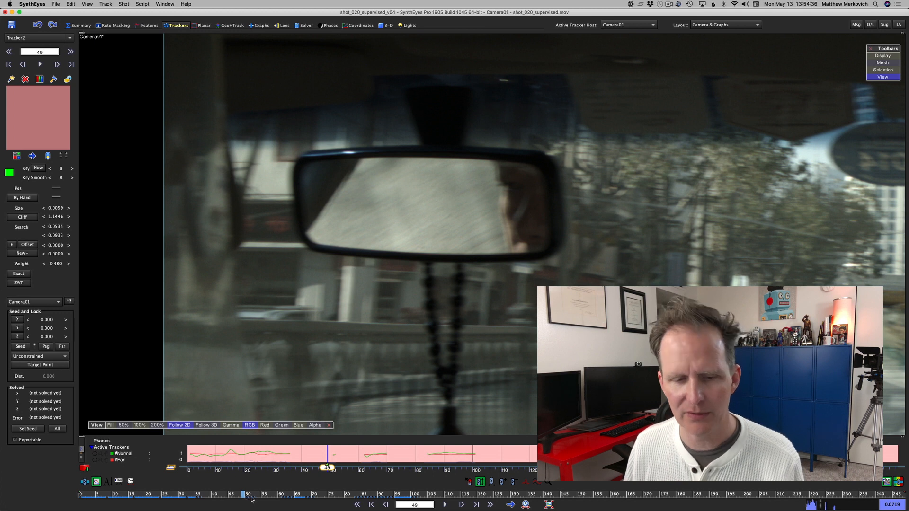
# Step: Step through frames 49 to 100 to check the tracker's position and its enabled and disabled ranges around the mirror
pyautogui.press('d')
pyautogui.press('d')
pyautogui.press('d')
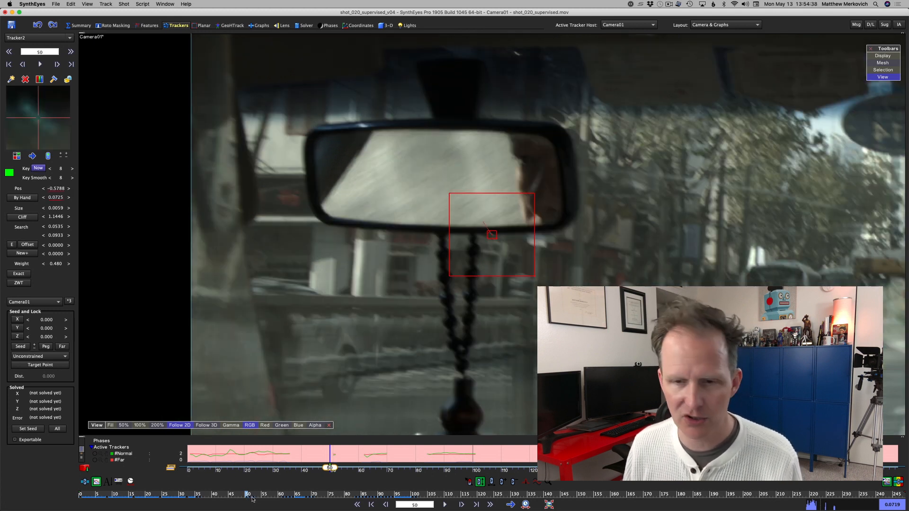
pyautogui.press('d')
pyautogui.press('d')
pyautogui.press('d')
pyautogui.press('d')
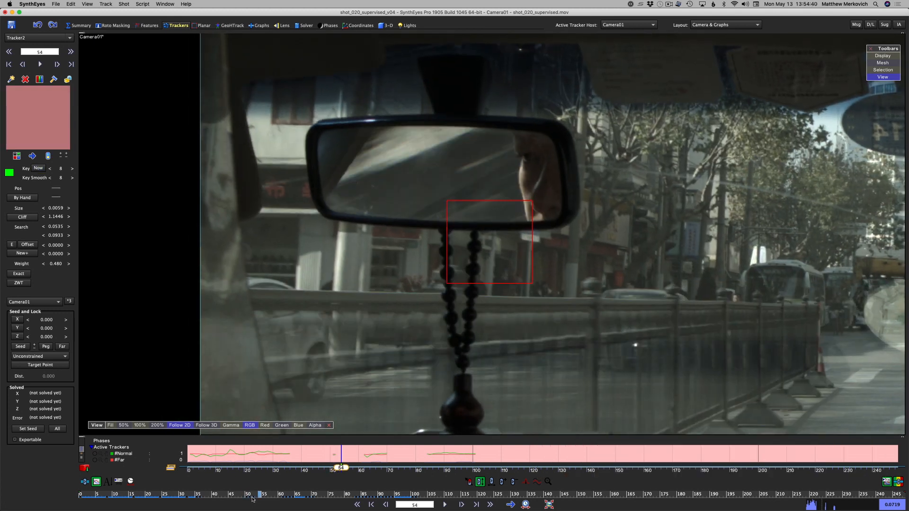
pyautogui.press('d')
pyautogui.press('d')
pyautogui.press('d')
pyautogui.press('d')
pyautogui.press('d')
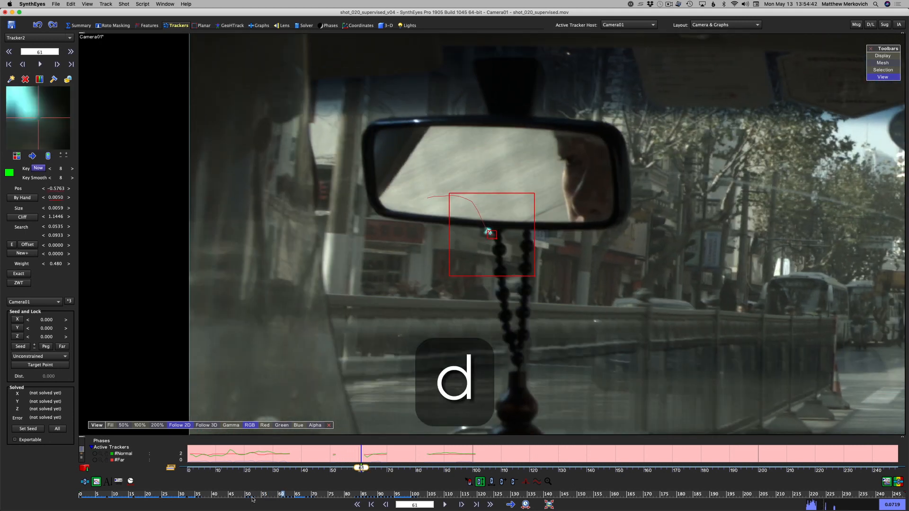
pyautogui.press('d')
pyautogui.press('d')
pyautogui.press('d')
pyautogui.press('d')
pyautogui.press('d')
pyautogui.press('d')
pyautogui.press('d')
pyautogui.press('d')
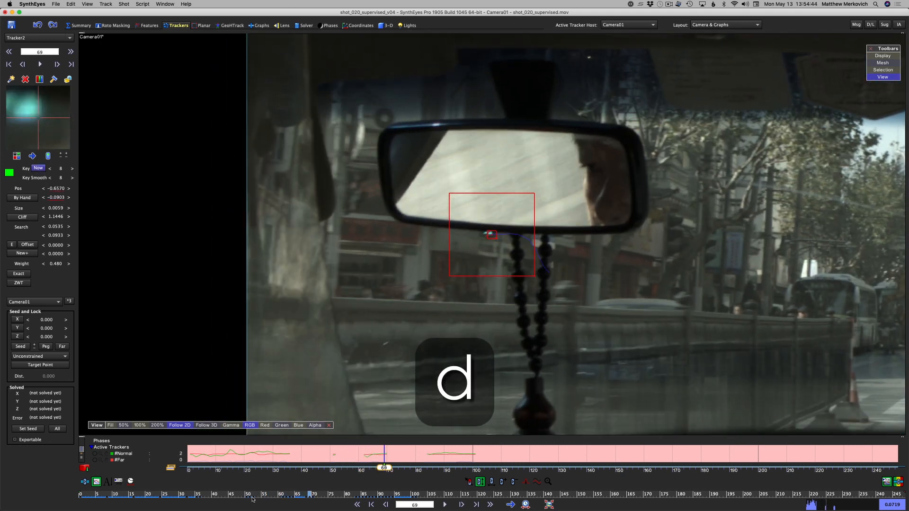
pyautogui.press('d')
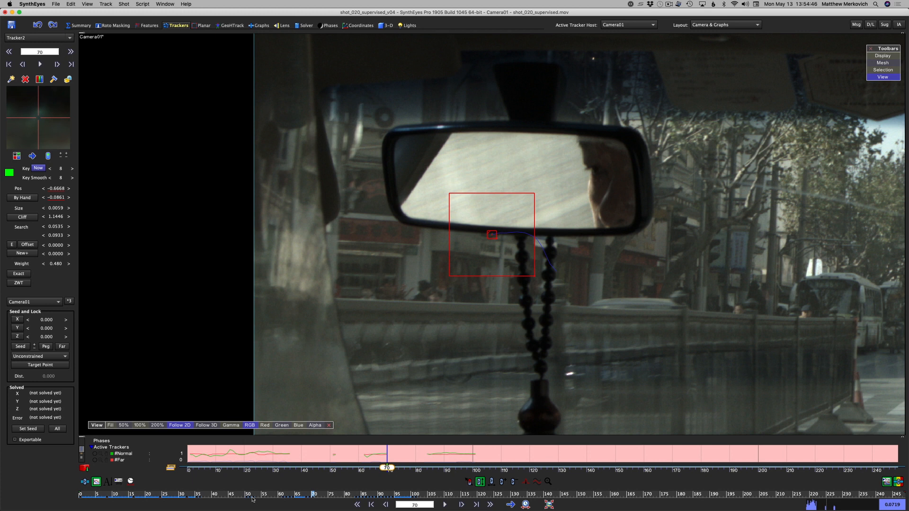
pyautogui.press('d')
pyautogui.press('d')
pyautogui.press('d')
pyautogui.press('d')
pyautogui.press('d')
pyautogui.press('d')
pyautogui.press('d')
pyautogui.press('d')
pyautogui.press('d')
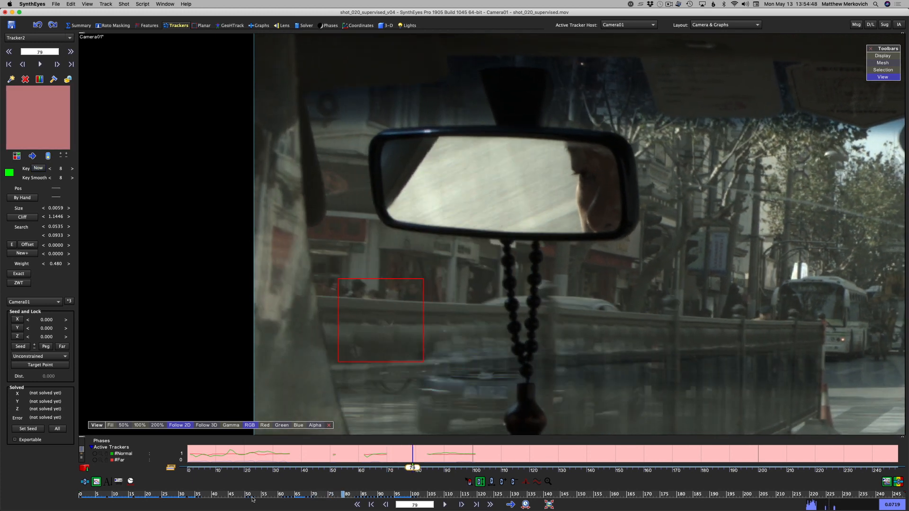
pyautogui.press('d')
pyautogui.press('d')
pyautogui.press('d')
pyautogui.press('d')
pyautogui.press('d')
pyautogui.press('d')
pyautogui.press('d')
pyautogui.press('d')
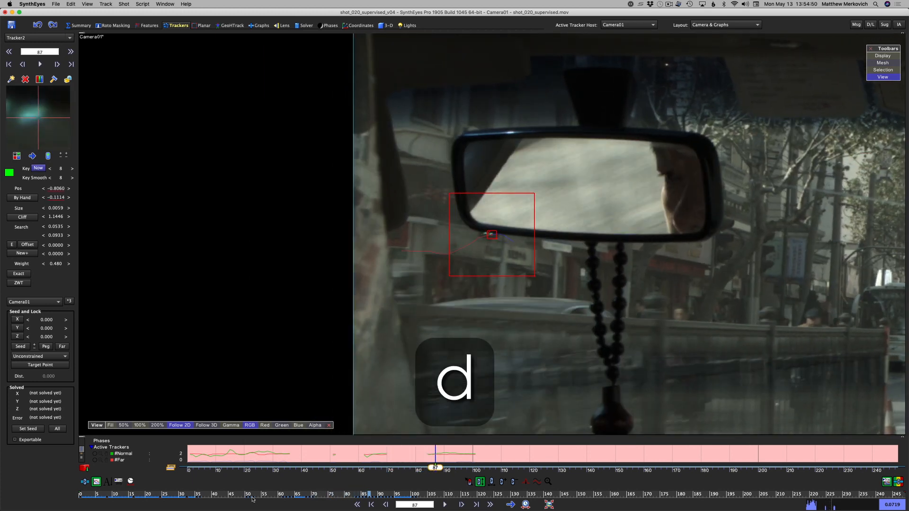
pyautogui.press('d')
pyautogui.press('d')
pyautogui.press('d')
pyautogui.press('d')
pyautogui.press('d')
pyautogui.press('d')
pyautogui.press('d')
pyautogui.press('d')
pyautogui.press('d')
pyautogui.press('d')
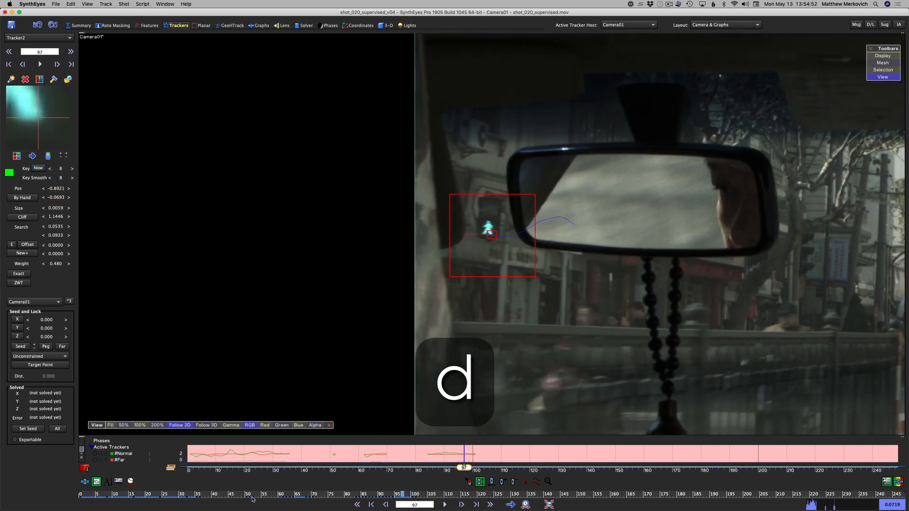
pyautogui.press('d')
pyautogui.press('d')
pyautogui.press('d')
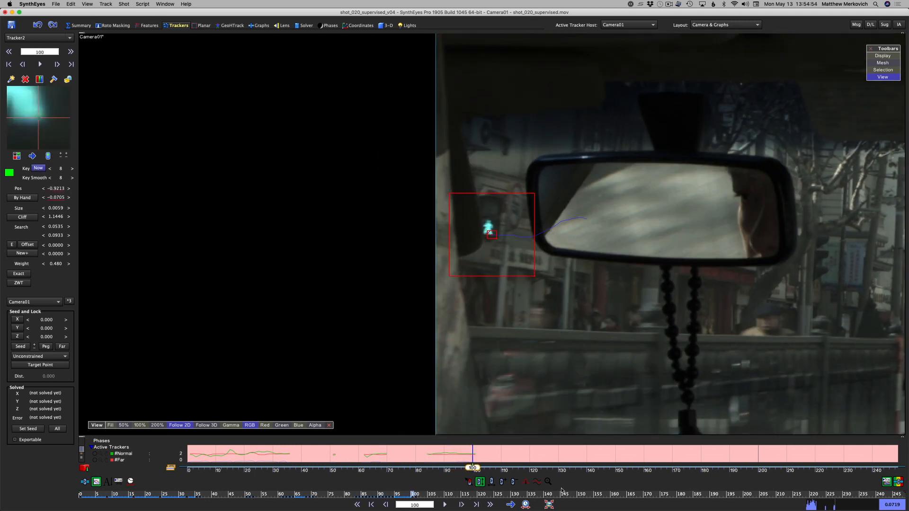
# Step: Step backward from frame 100 to frame 42 to recheck the traffic light track and its gaps
pyautogui.press('s')
pyautogui.press('s')
pyautogui.press('s')
pyautogui.press('s')
pyautogui.press('s')
pyautogui.press('s')
pyautogui.press('s')
pyautogui.press('s')
pyautogui.press('s')
pyautogui.press('s')
pyautogui.press('s')
pyautogui.press('s')
pyautogui.press('s')
pyautogui.press('s')
pyautogui.press('s')
pyautogui.press('s')
pyautogui.press('s')
pyautogui.press('s')
pyautogui.press('s')
pyautogui.press('s')
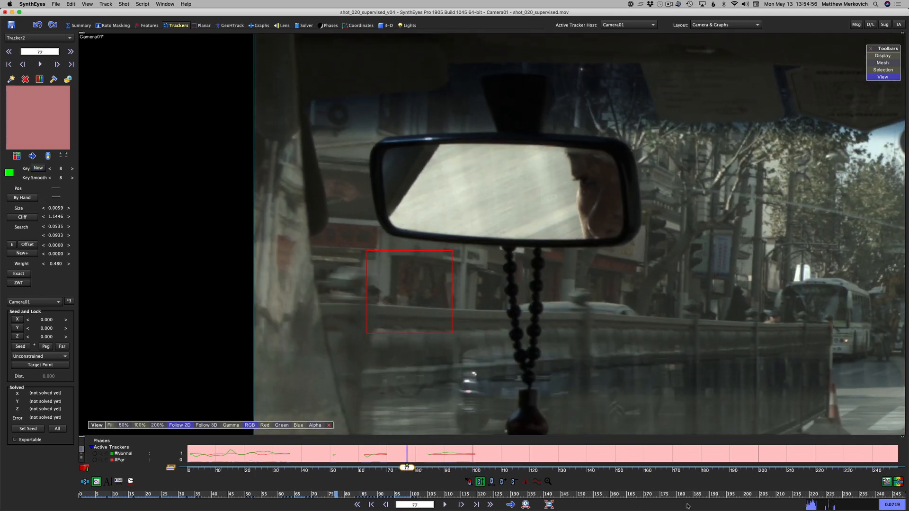
pyautogui.press('s')
pyautogui.press('s')
pyautogui.press('s')
pyautogui.press('s')
pyautogui.press('s')
pyautogui.press('s')
pyautogui.press('s')
pyautogui.press('s')
pyautogui.press('s')
pyautogui.press('s')
pyautogui.press('s')
pyautogui.press('s')
pyautogui.press('s')
pyautogui.press('s')
pyautogui.press('s')
pyautogui.press('s')
pyautogui.press('s')
pyautogui.press('s')
pyautogui.press('s')
pyautogui.press('s')
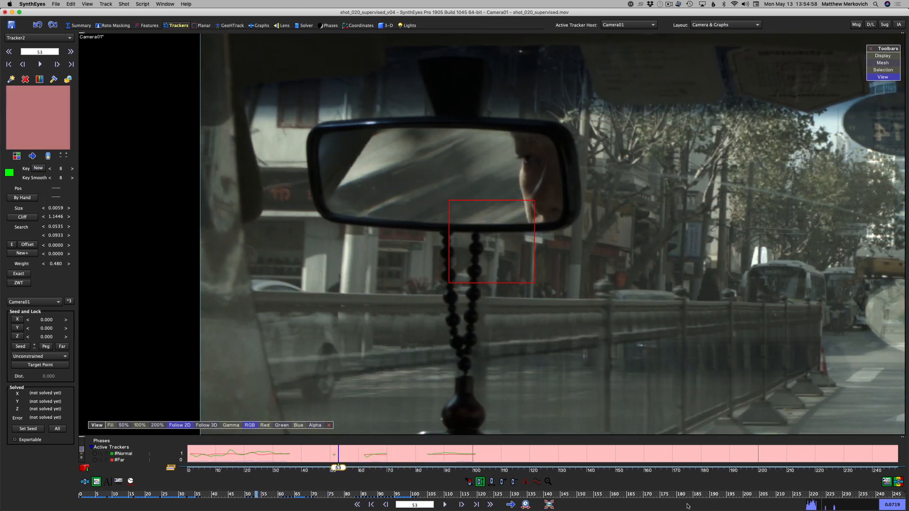
pyautogui.press('s')
pyautogui.press('s')
pyautogui.press('s')
pyautogui.press('s')
pyautogui.press('s')
pyautogui.press('s')
pyautogui.press('s')
pyautogui.press('s')
pyautogui.press('s')
pyautogui.press('s')
pyautogui.press('s')
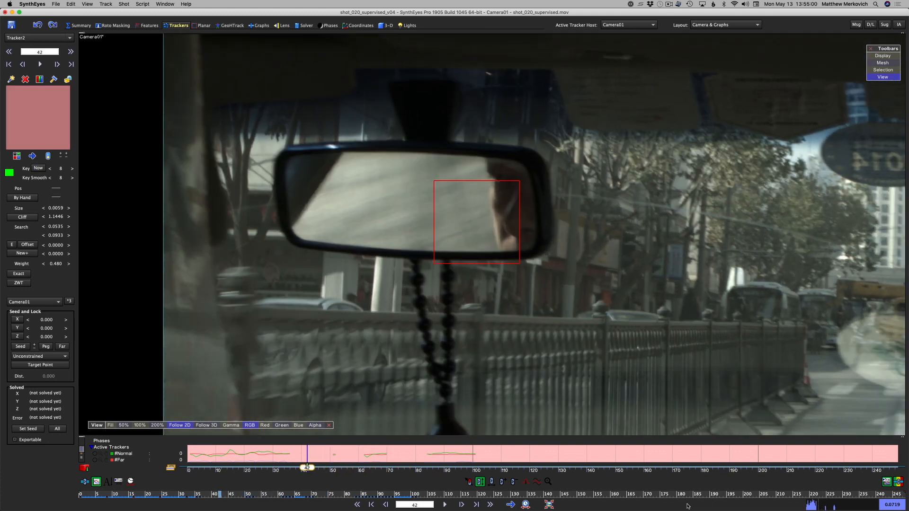
# Step: View the whole shot and review the traffic light tracker from the first frame through frame 54
pyautogui.scroll(-4, 605, 258)
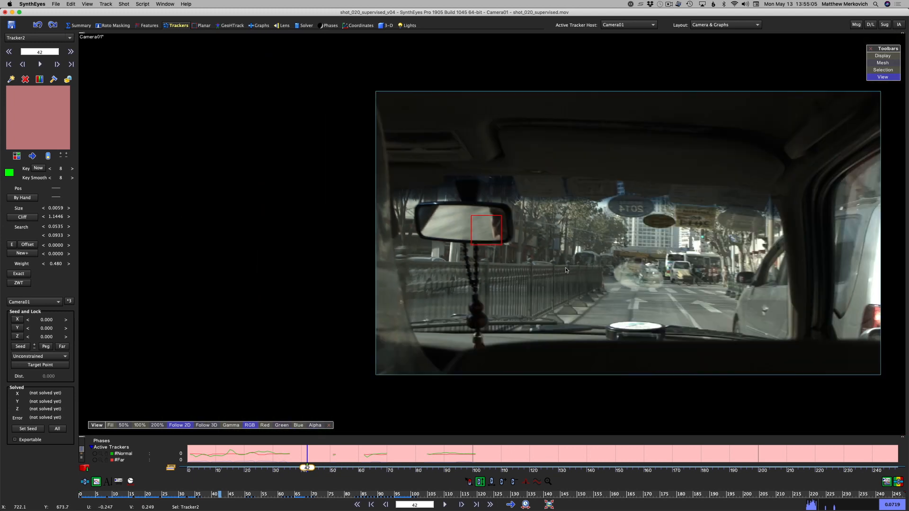
pyautogui.click(81, 494)
pyautogui.press('d')
pyautogui.press('d')
pyautogui.press('d')
pyautogui.press('d')
pyautogui.press('d')
pyautogui.press('d')
pyautogui.press('d')
pyautogui.press('d')
pyautogui.press('d')
pyautogui.press('d')
pyautogui.press('d')
pyautogui.press('d')
pyautogui.press('d')
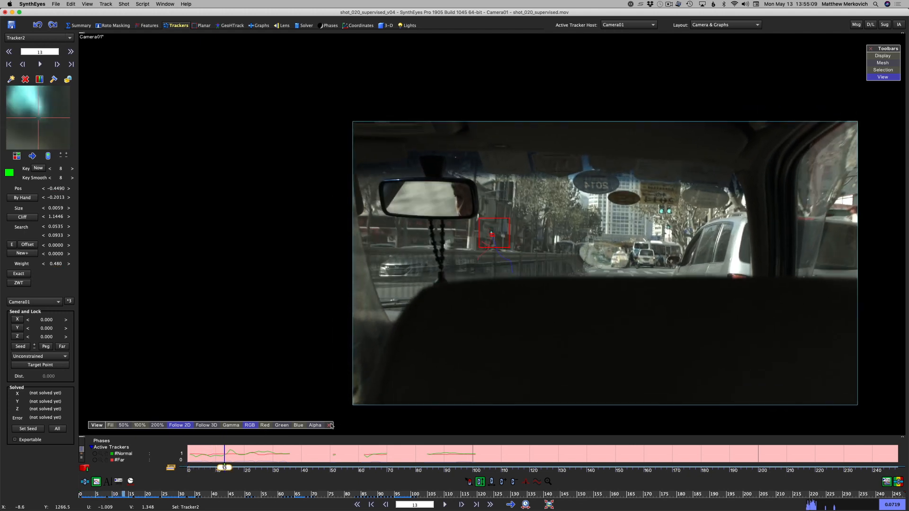
pyautogui.press('d')
pyautogui.press('d')
pyautogui.press('d')
pyautogui.press('d')
pyautogui.press('d')
pyautogui.press('d')
pyautogui.press('d')
pyautogui.press('d')
pyautogui.press('d')
pyautogui.press('d')
pyautogui.press('d')
pyautogui.press('d')
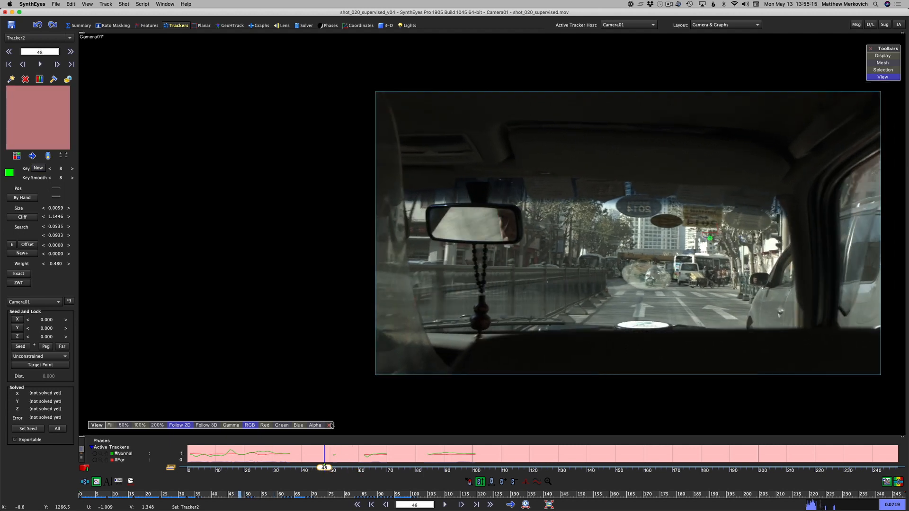
pyautogui.press('Right')
pyautogui.press('Right')
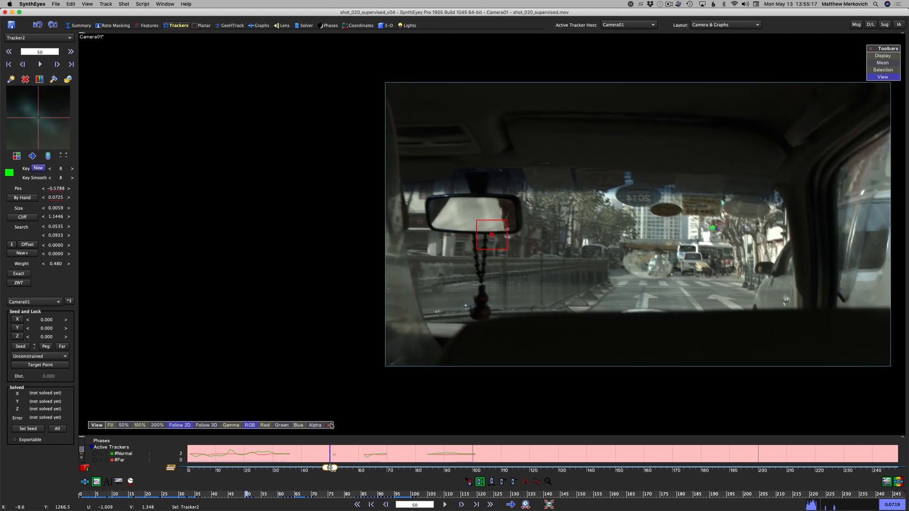
pyautogui.press('Right')
pyautogui.press('Right')
pyautogui.press('Right')
pyautogui.press('Right')
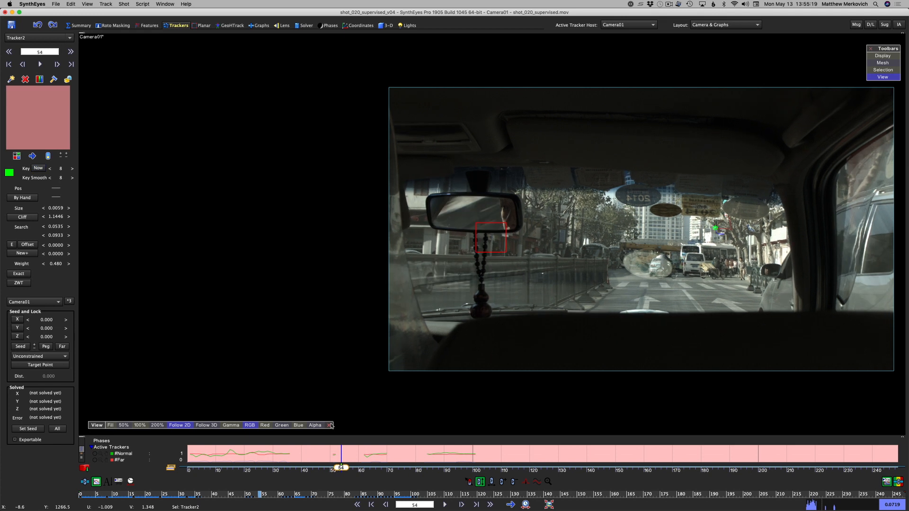
# Step: Step through frames 54 to 106 to check the traffic light tracker's position and its enabled and disabled ranges
pyautogui.press('Right')
pyautogui.press('Right')
pyautogui.press('Right')
pyautogui.press('Right')
pyautogui.press('Right')
pyautogui.press('Right')
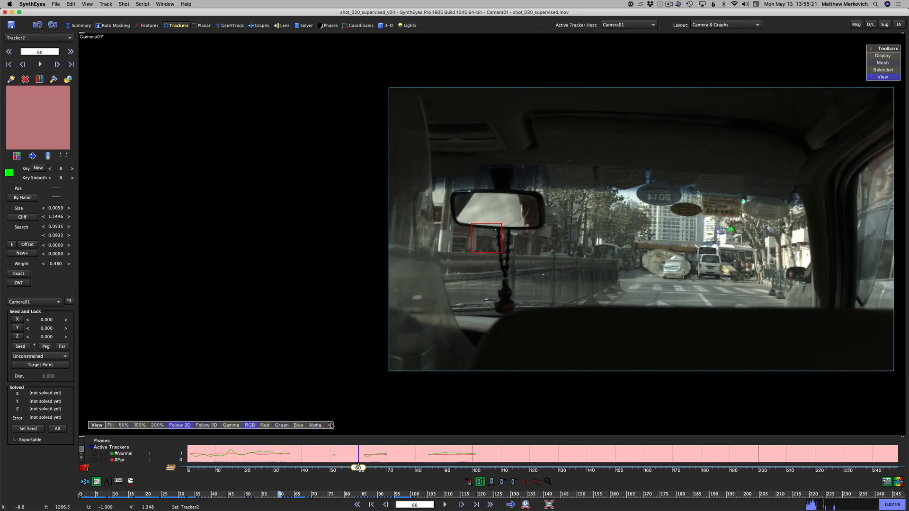
pyautogui.press('Right')
pyautogui.press('Right')
pyautogui.press('Right')
pyautogui.press('Right')
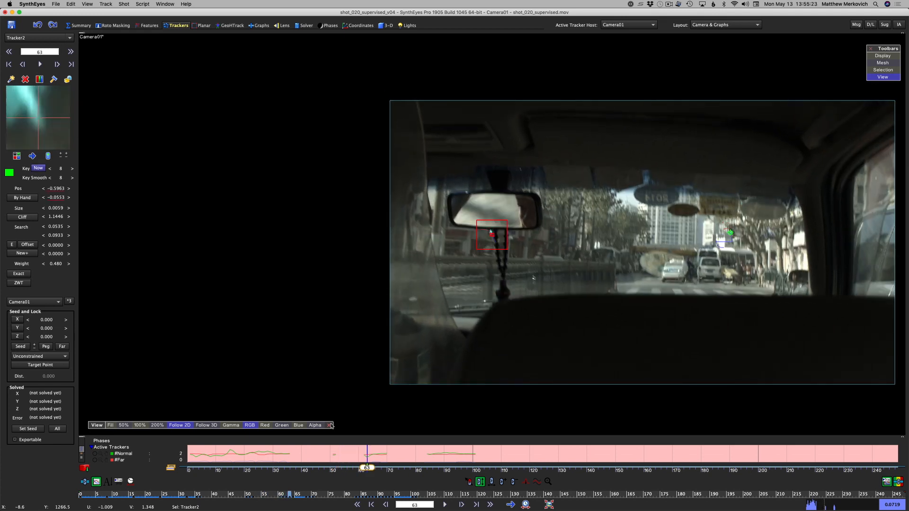
pyautogui.press('Right')
pyautogui.press('Right')
pyautogui.press('Right')
pyautogui.press('Right')
pyautogui.press('Right')
pyautogui.press('Right')
pyautogui.press('Right')
pyautogui.press('Right')
pyautogui.press('Right')
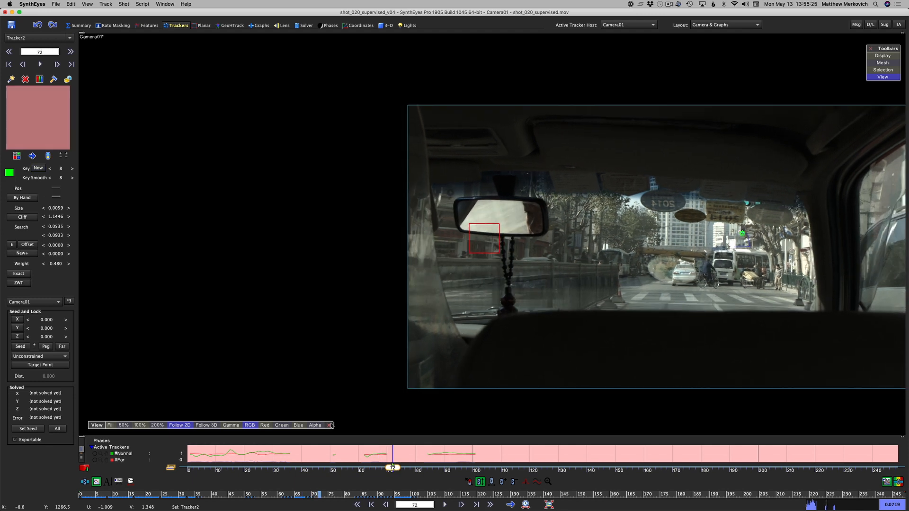
pyautogui.press('Right')
pyautogui.press('Right')
pyautogui.press('Right')
pyautogui.press('Right')
pyautogui.press('Right')
pyautogui.press('Right')
pyautogui.press('Right')
pyautogui.press('Right')
pyautogui.press('Right')
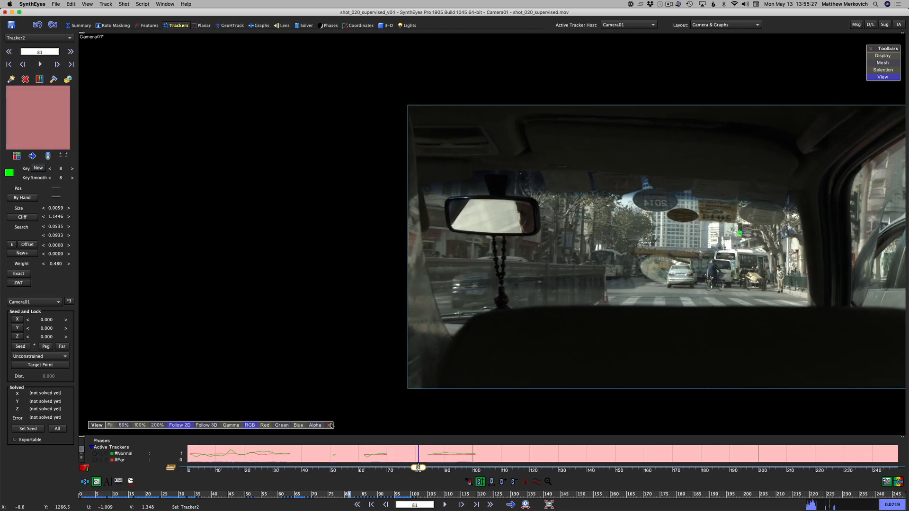
pyautogui.press('Right')
pyautogui.press('Right')
pyautogui.press('Right')
pyautogui.press('Right')
pyautogui.press('Right')
pyautogui.press('Right')
pyautogui.press('Right')
pyautogui.press('Right')
pyautogui.press('Right')
pyautogui.press('Right')
pyautogui.press('Right')
pyautogui.press('Right')
pyautogui.press('Right')
pyautogui.press('Right')
pyautogui.press('Right')
pyautogui.press('Right')
pyautogui.press('Right')
pyautogui.press('Right')
pyautogui.press('Right')
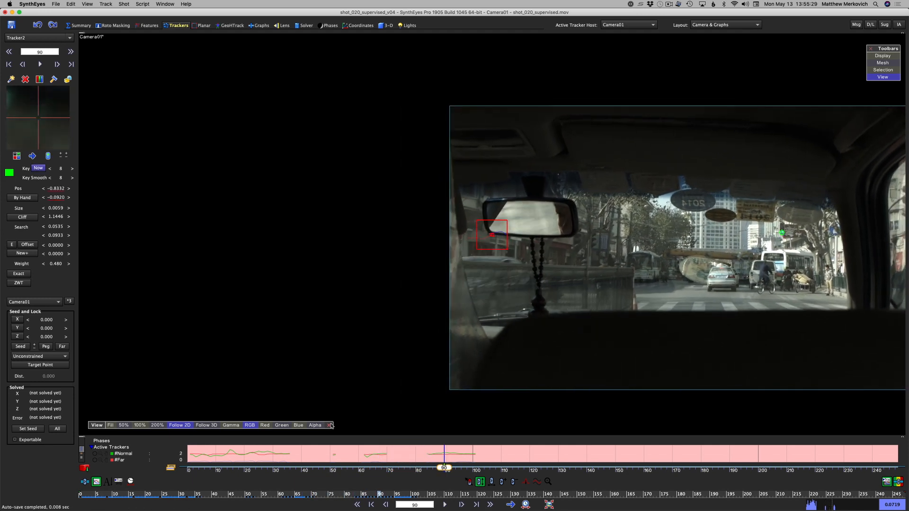
pyautogui.press('Right')
pyautogui.press('Right')
pyautogui.press('Right')
pyautogui.press('Right')
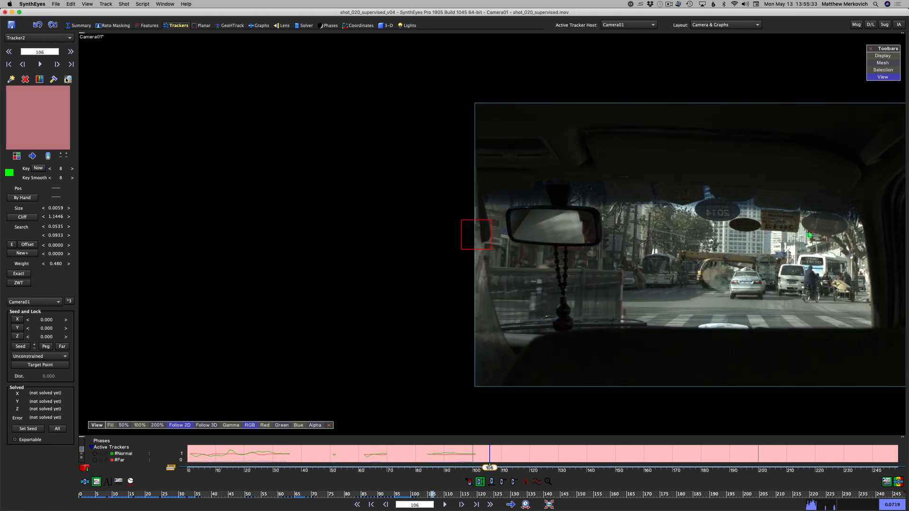
# Step: Lock the traffic light tracker and return to frame 0
pyautogui.click(67, 80)
pyautogui.moveTo(201, 494); pyautogui.dragTo(50, 510)
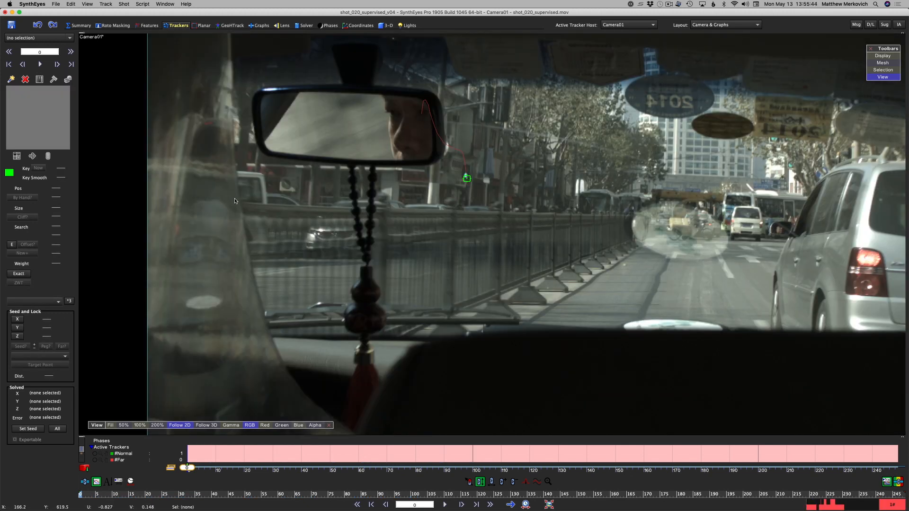
pyautogui.moveTo(84, 496); pyautogui.dragTo(96, 497)
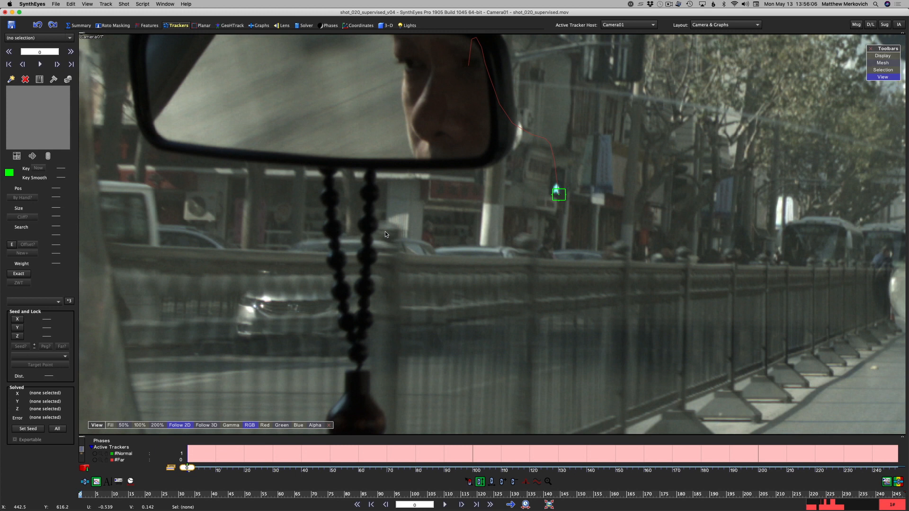
# Step: Create a new tracker at frame 0 on the blurred grey feature beside the hanging beads and refine its placement
pyautogui.click(385, 233)
pyautogui.moveTo(474, 318); pyautogui.dragTo(403, 321)
pyautogui.scroll(3, 447, 231)
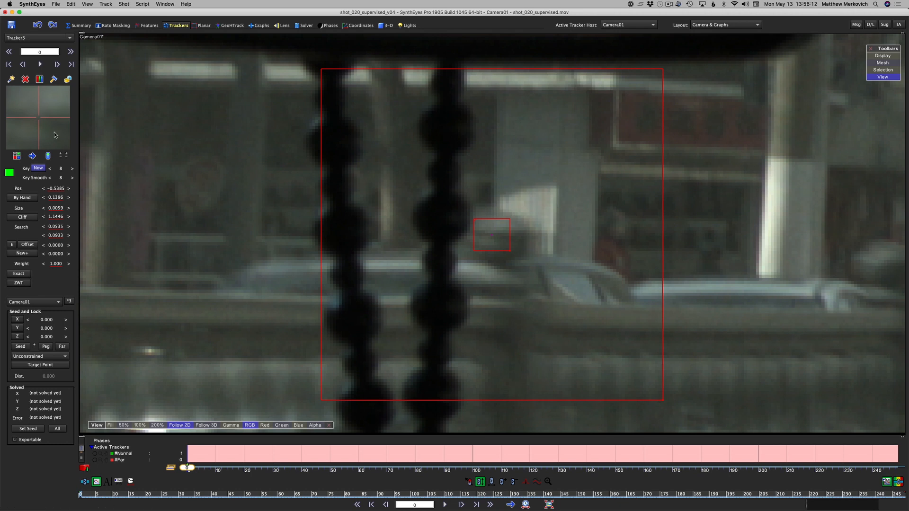
pyautogui.moveTo(54, 132); pyautogui.dragTo(50, 131)
pyautogui.moveTo(49, 131); pyautogui.dragTo(47, 130)
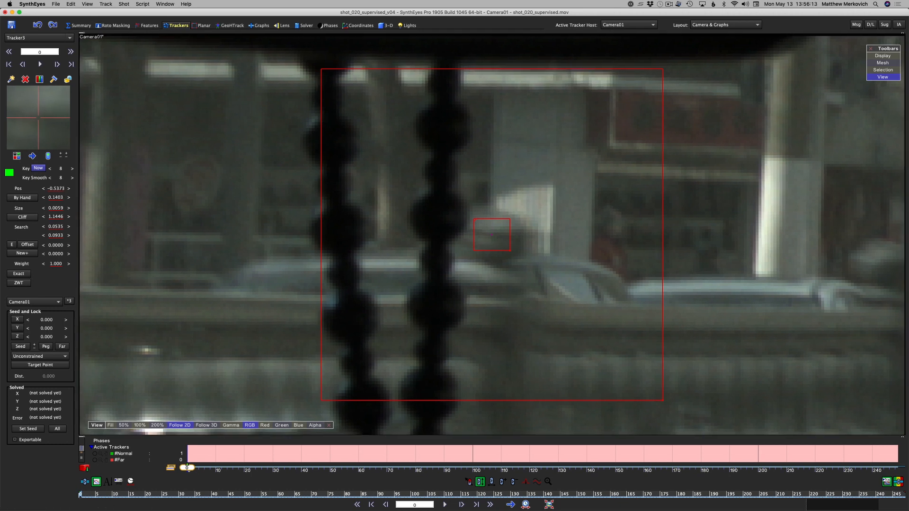
# Step: Enlarge the new tracker to a size of about 0.0105 and re-centre it on the grey feature
pyautogui.moveTo(511, 251); pyautogui.dragTo(528, 261)
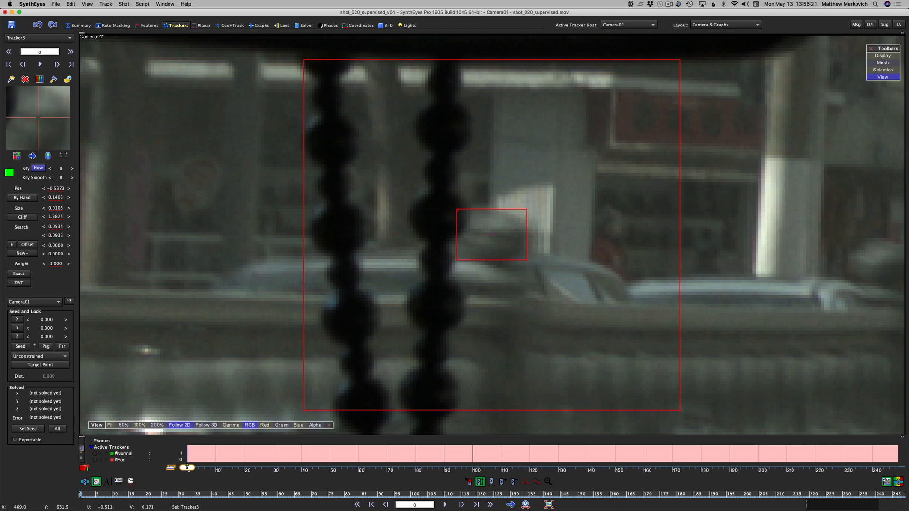
pyautogui.moveTo(40, 121); pyautogui.dragTo(41, 118)
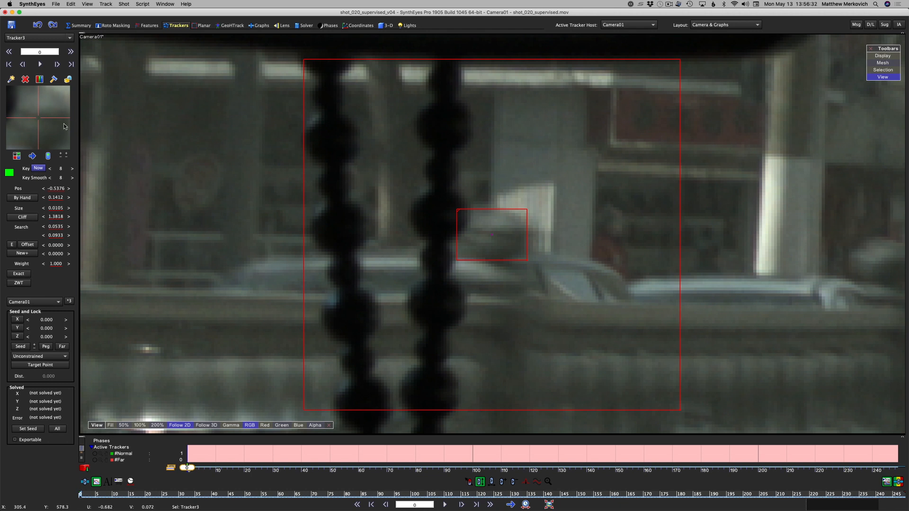
pyautogui.moveTo(40, 129); pyautogui.dragTo(38, 118)
# Step: Reposition the tracker onto the grey feature between the beads at frame 1, and compare it repeatedly with frame 0
pyautogui.press('d')
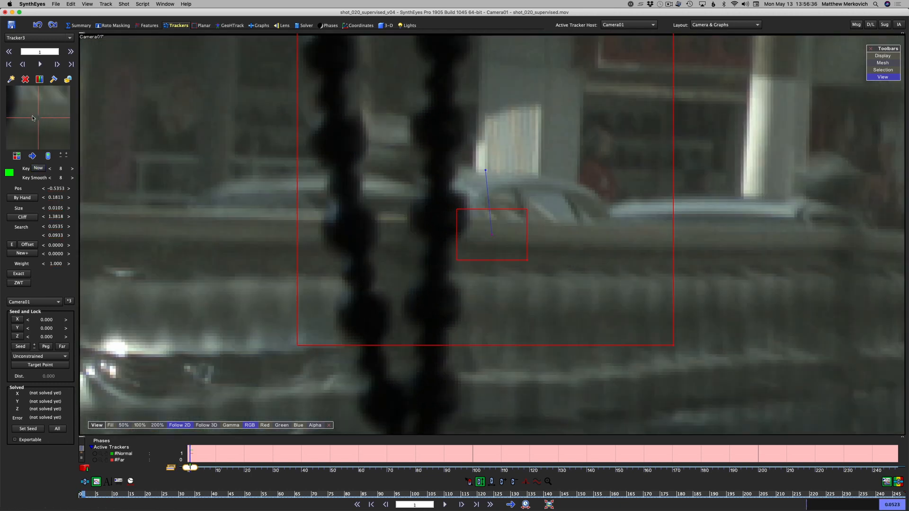
pyautogui.moveTo(38, 115); pyautogui.dragTo(129, 229)
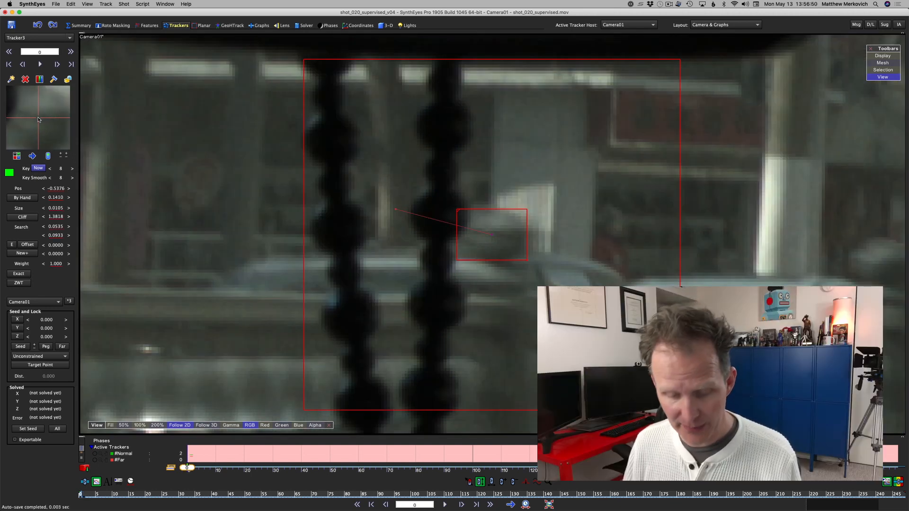
pyautogui.press('d')
pyautogui.press('s')
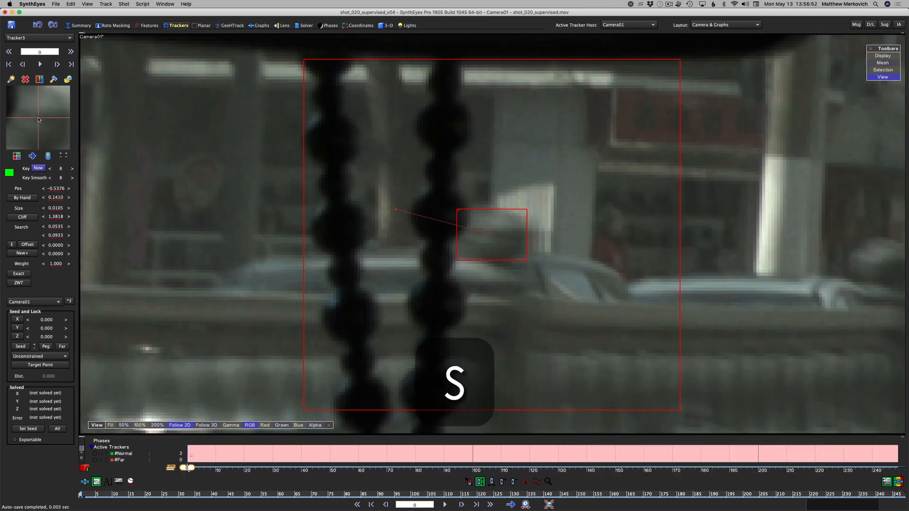
pyautogui.press('d')
pyautogui.press('s')
pyautogui.press('d')
pyautogui.press('s')
pyautogui.press('d')
pyautogui.press('s')
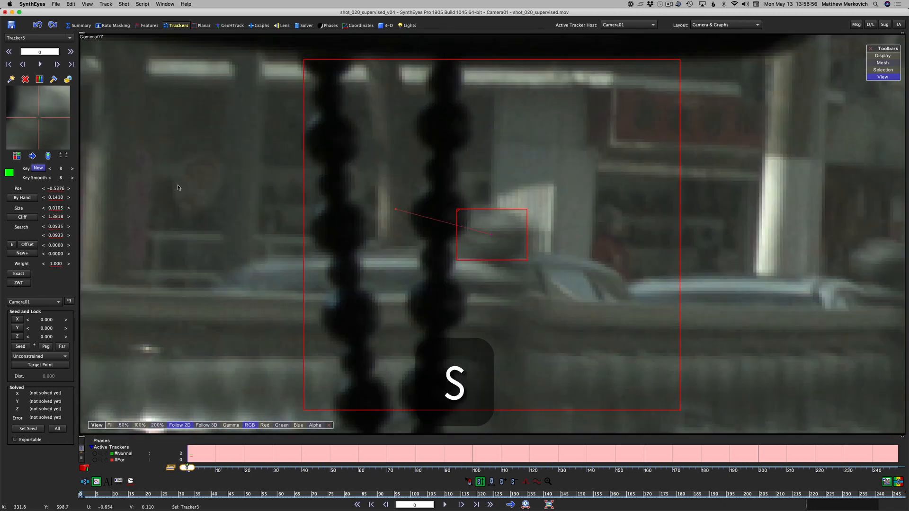
# Step: Fine-tune the tracker's position on the grey feature at frames 0 and 1, checking one against the other
pyautogui.moveTo(38, 116); pyautogui.dragTo(38, 118)
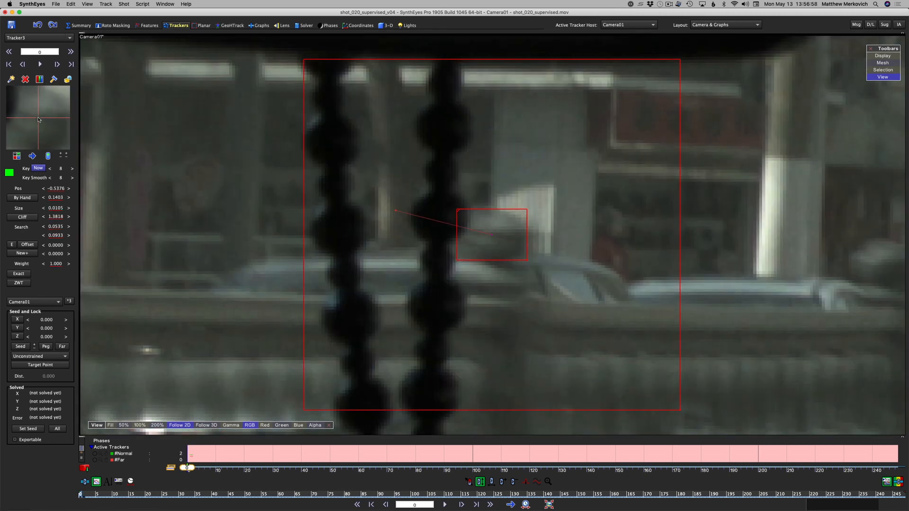
pyautogui.press('d')
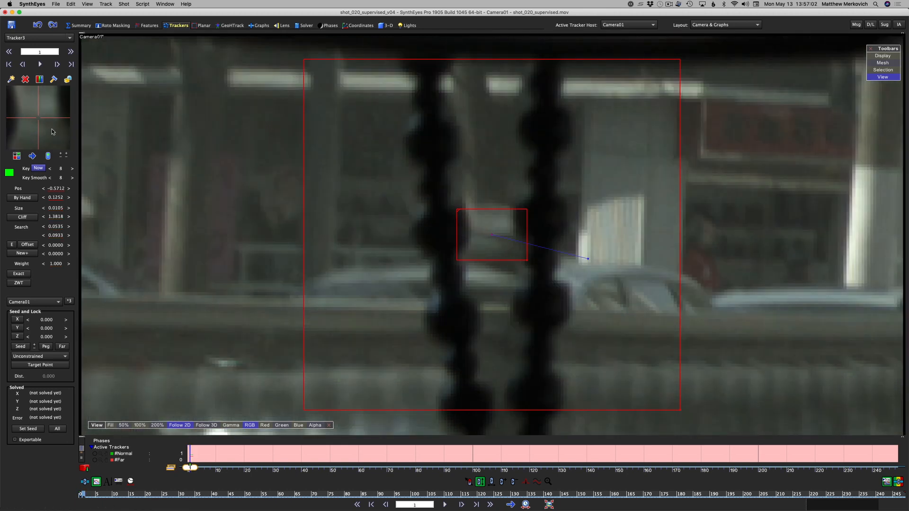
pyautogui.moveTo(59, 138); pyautogui.dragTo(38, 117)
pyautogui.press('s')
pyautogui.press('d')
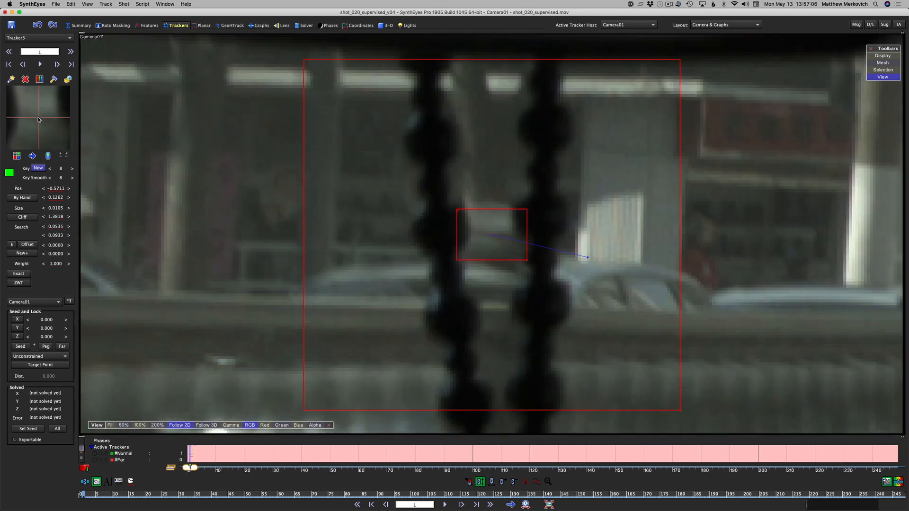
# Step: Position the tracker on the grey feature at frame 2 with a size of about 0.0128, and check the neighbouring frame
pyautogui.press('d')
pyautogui.moveTo(35, 119)
pyautogui.mouseDown()
pyautogui.moveTo(49, 137)
pyautogui.moveTo(27, 108)
pyautogui.moveTo(34, 115)
pyautogui.mouseUp()
pyautogui.press('d')
pyautogui.press('s')
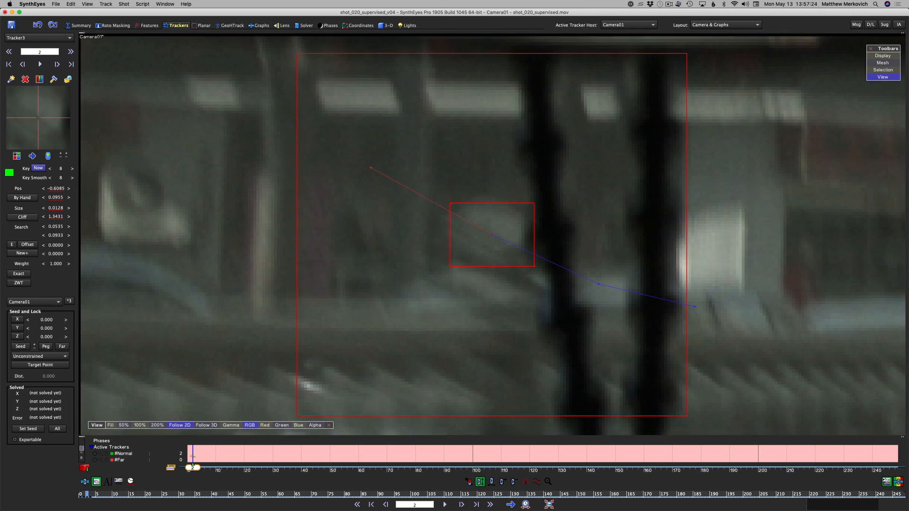
# Step: Enlarge the tracker to about 0.0170 around the motion-blurred feature at frame 3, and reposition it at frame 4
pyautogui.press('d')
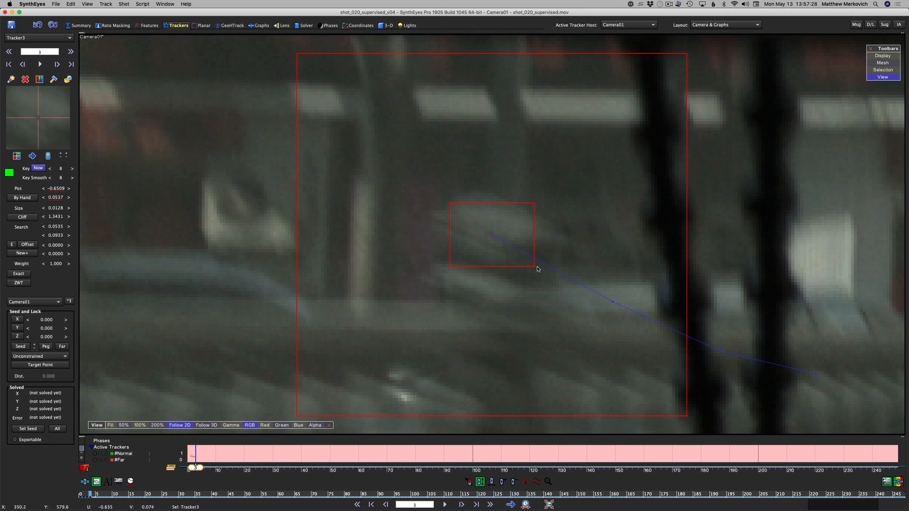
pyautogui.moveTo(533, 266); pyautogui.dragTo(550, 275)
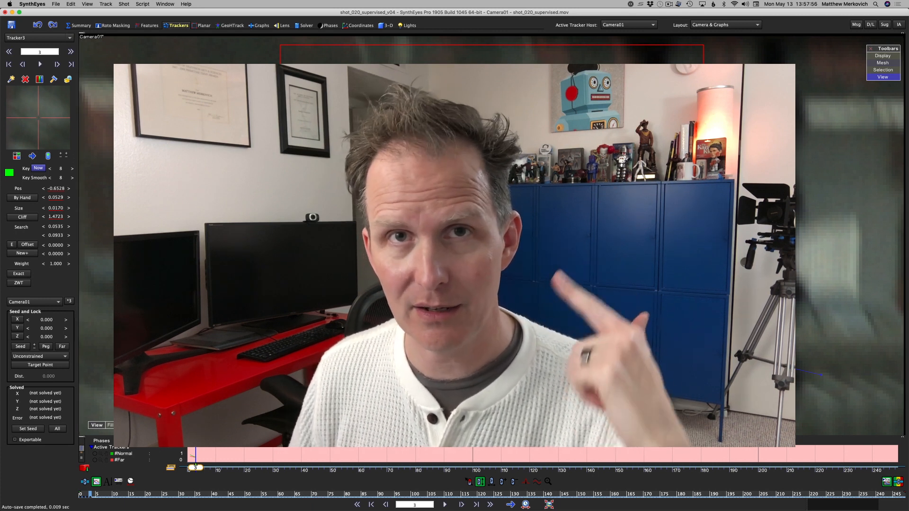
pyautogui.scroll(-1, 39, 119)
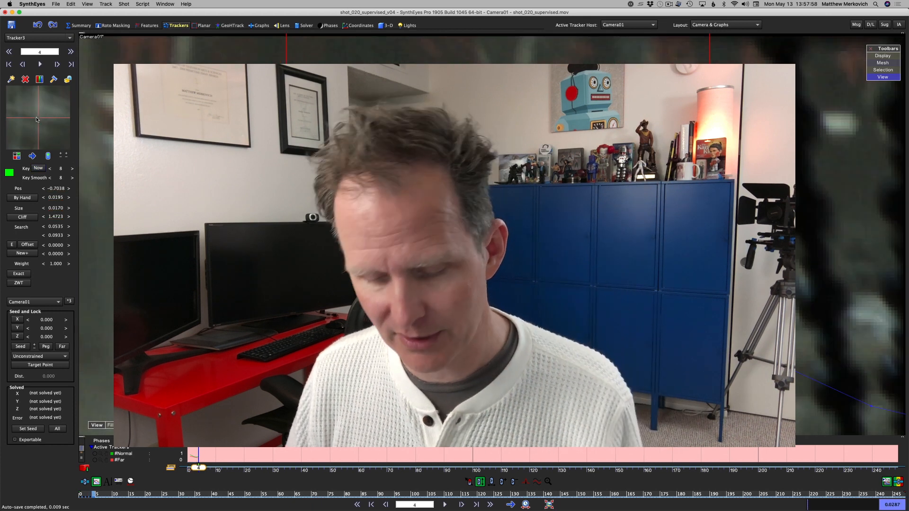
pyautogui.scroll(1, 35, 119)
pyautogui.moveTo(36, 119); pyautogui.dragTo(31, 119)
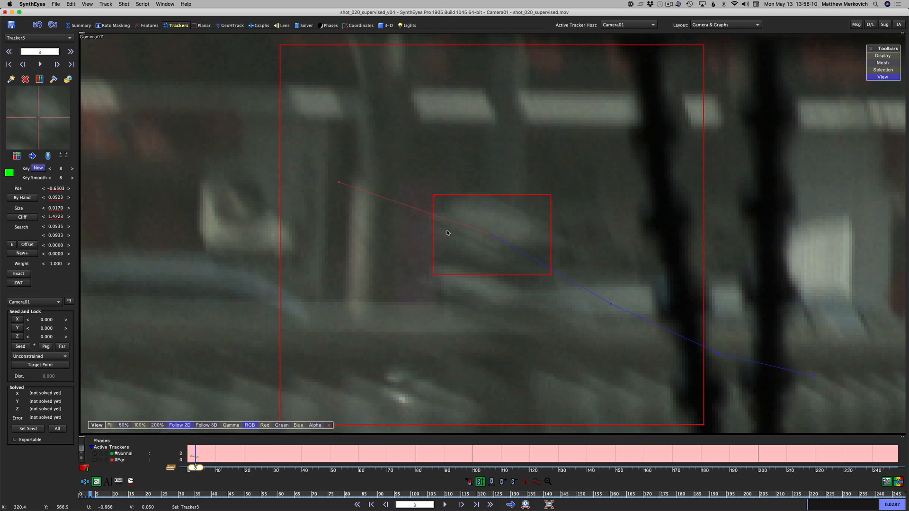
# Step: Recheck the track over frames 1 to 3, re-centre the tracker on the feature at frame 4, and advance to frame 5
pyautogui.press('s')
pyautogui.press('s')
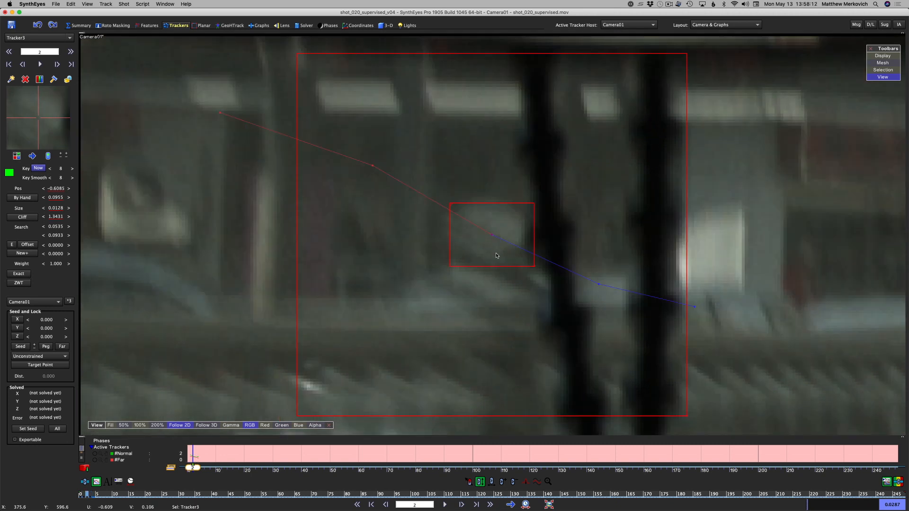
pyautogui.press('d')
pyautogui.press('s')
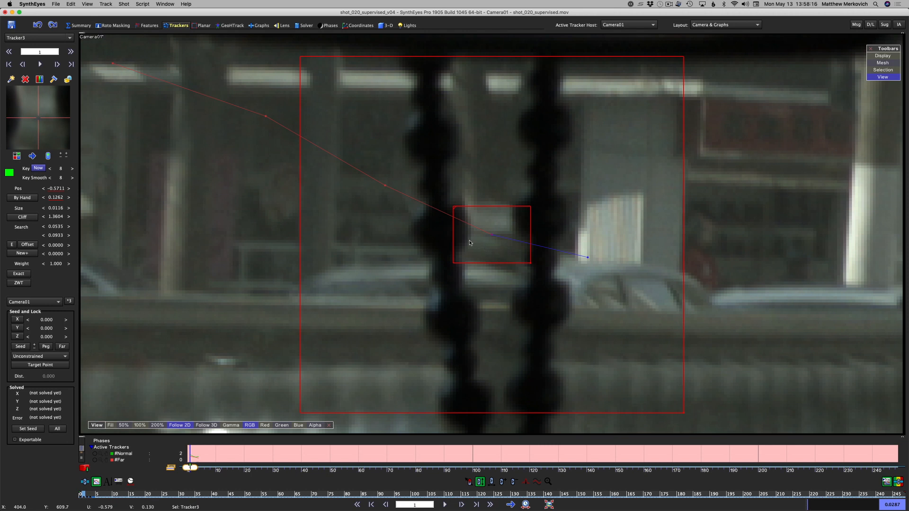
pyautogui.press('d')
pyautogui.press('d')
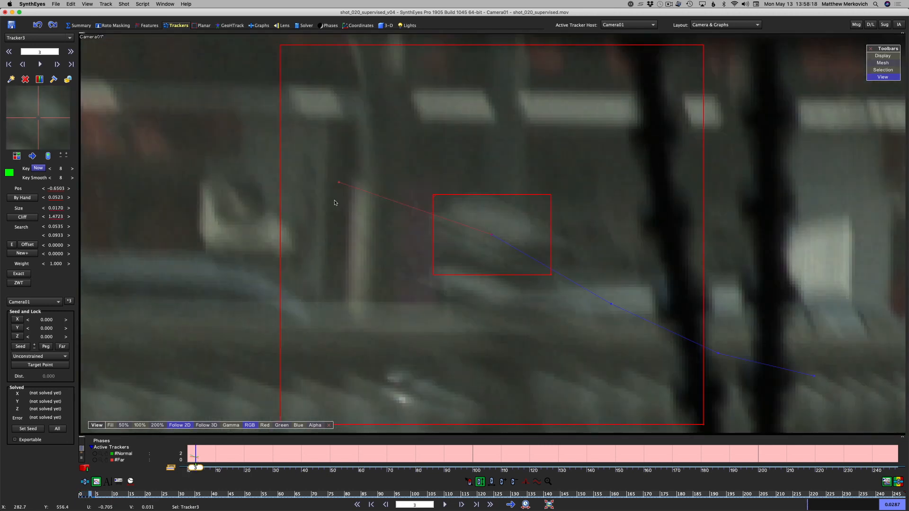
pyautogui.press('d')
pyautogui.moveTo(50, 127); pyautogui.dragTo(40, 113)
pyautogui.press('d')
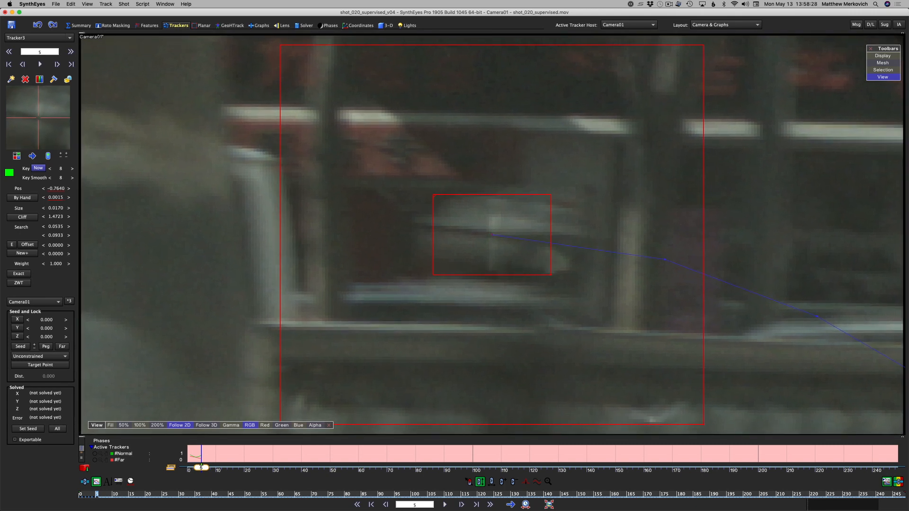
# Step: Step back and forth through the first frames to check that the tracker stays on the same blurred feature
pyautogui.press('s')
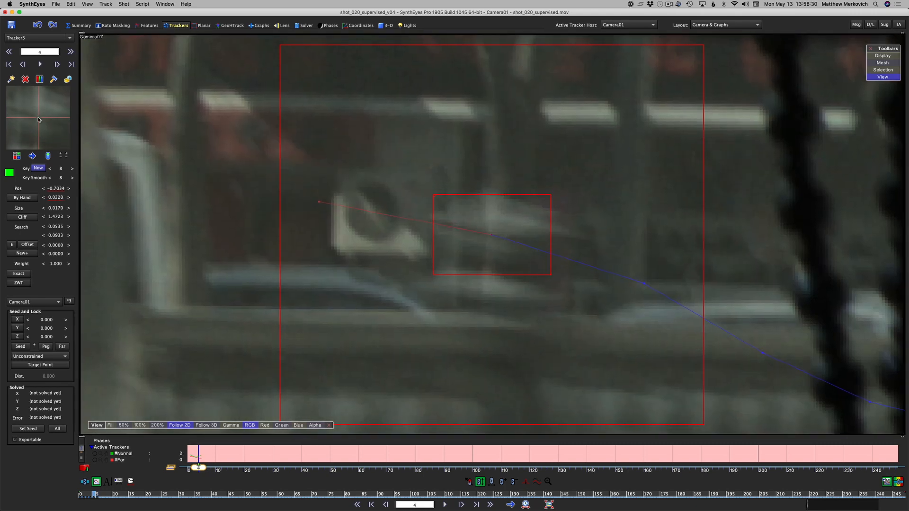
pyautogui.press('s')
pyautogui.press('d')
pyautogui.press('s')
pyautogui.press('s')
pyautogui.press('s')
pyautogui.press('d')
pyautogui.press('d')
pyautogui.press('d')
pyautogui.press('d')
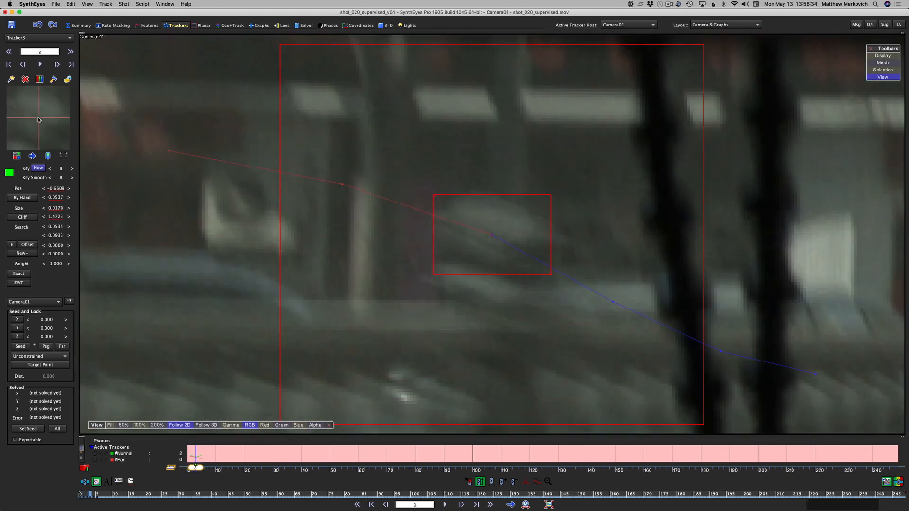
# Step: Reposition the tracker on the blurred feature at frame 6 and enlarge it to a size of about 0.0192
pyautogui.press('d')
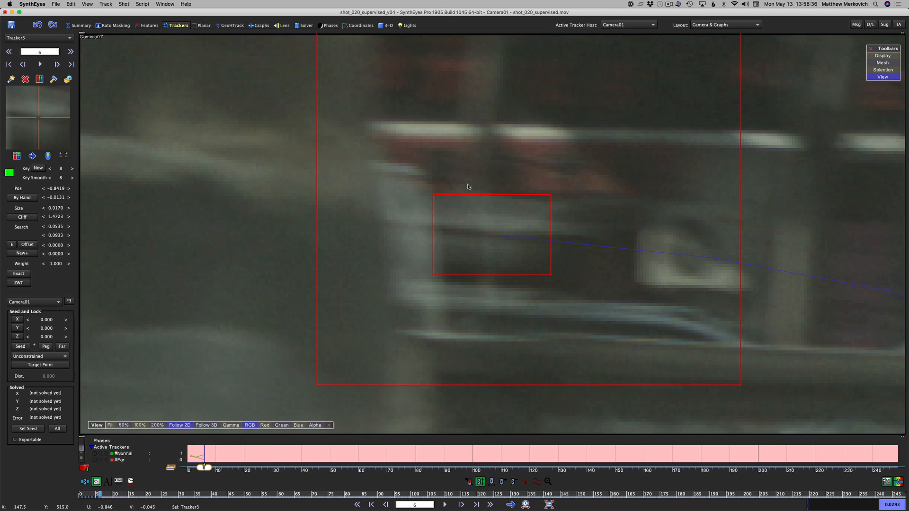
pyautogui.moveTo(43, 120); pyautogui.dragTo(52, 122)
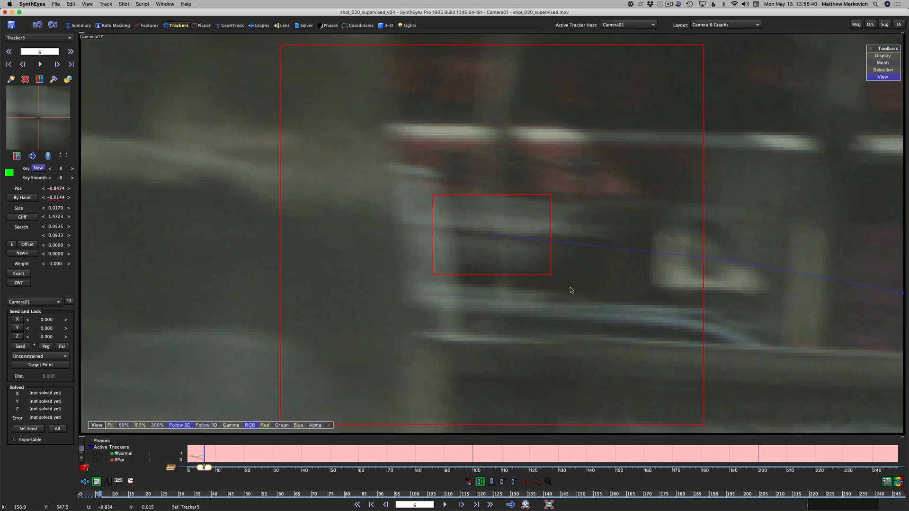
pyautogui.moveTo(551, 274); pyautogui.dragTo(558, 280)
pyautogui.moveTo(41, 119); pyautogui.dragTo(43, 120)
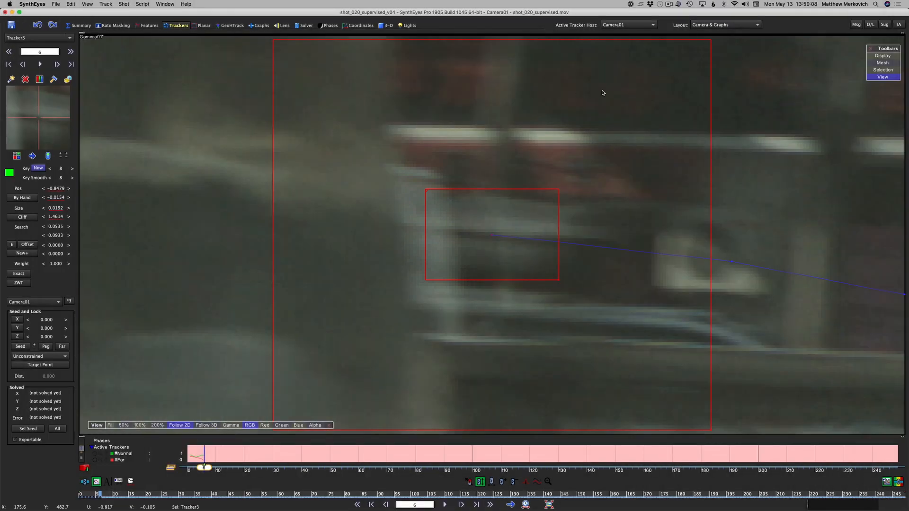
pyautogui.scroll(3, 613, 217)
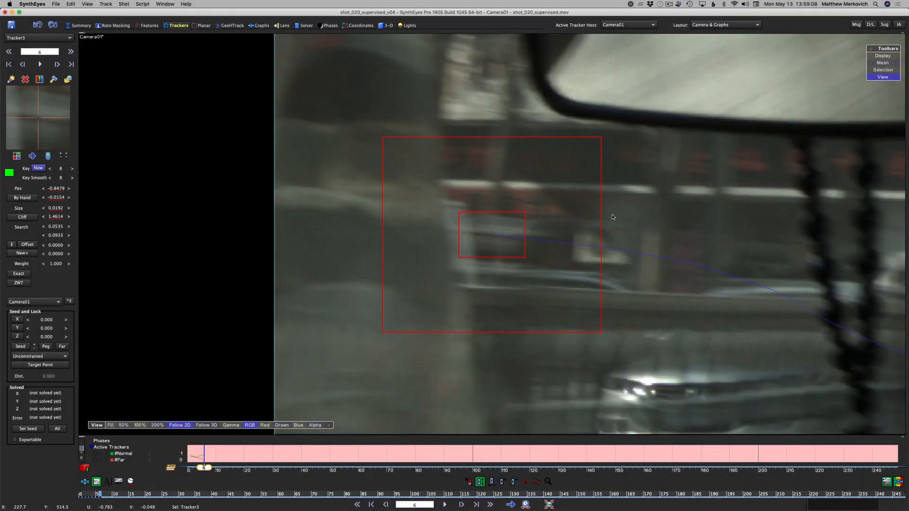
pyautogui.scroll(2, 525, 269)
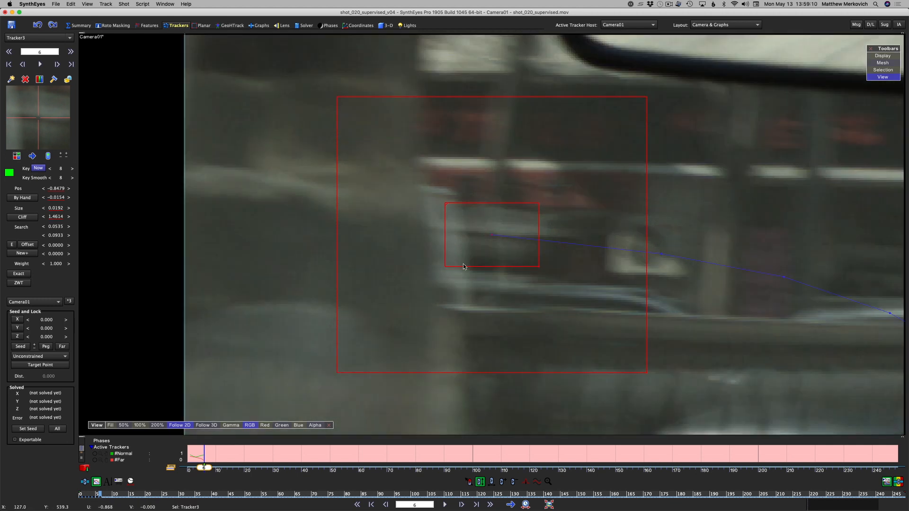
# Step: Review the tracker over frames 0 to 6, examining how well it follows the blurred background feature
pyautogui.scroll(-2, 378, 330)
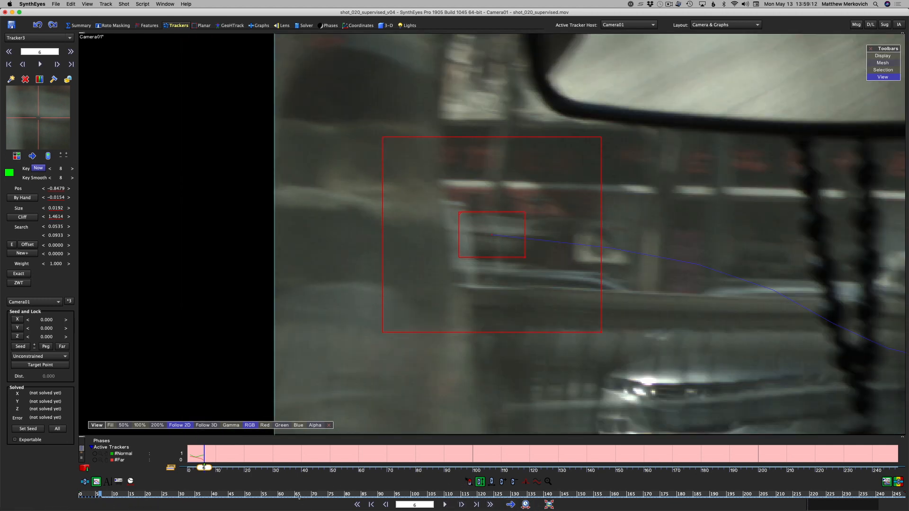
pyautogui.press('s')
pyautogui.press('s')
pyautogui.press('s')
pyautogui.press('s')
pyautogui.press('s')
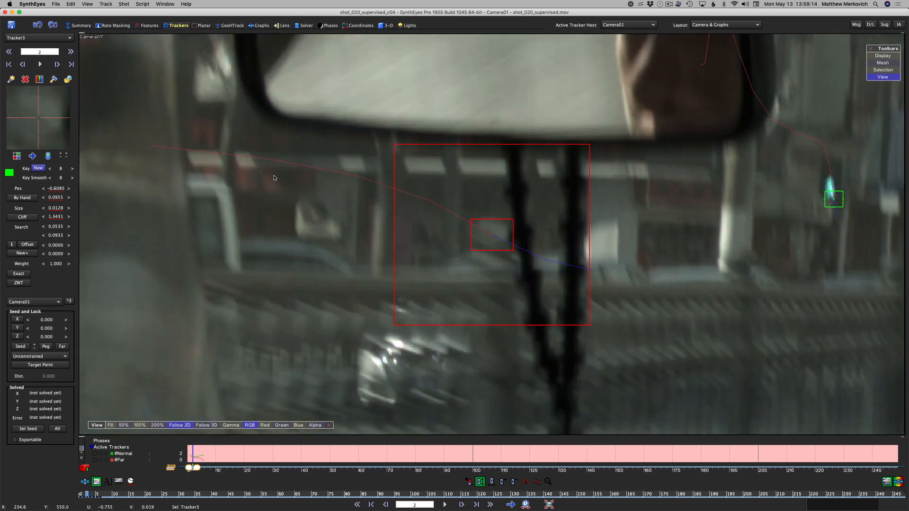
pyautogui.press('s')
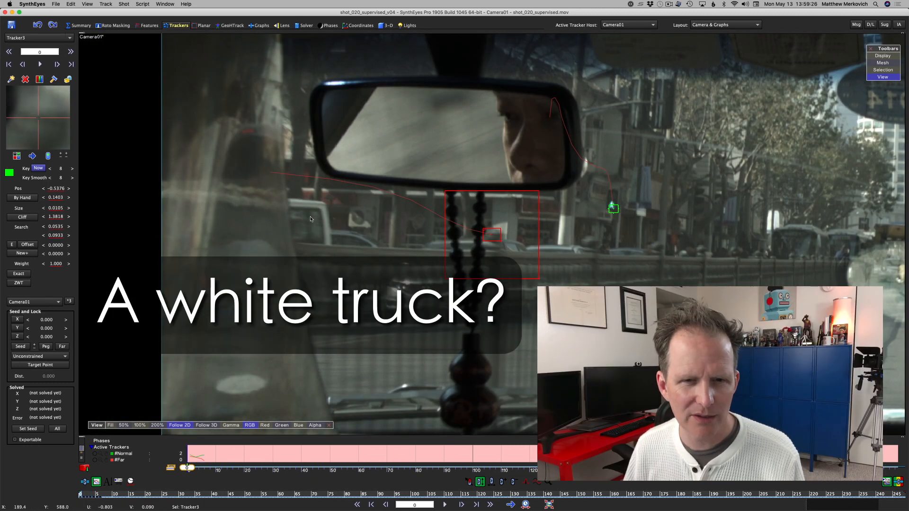
pyautogui.press('d')
pyautogui.press('d')
pyautogui.press('d')
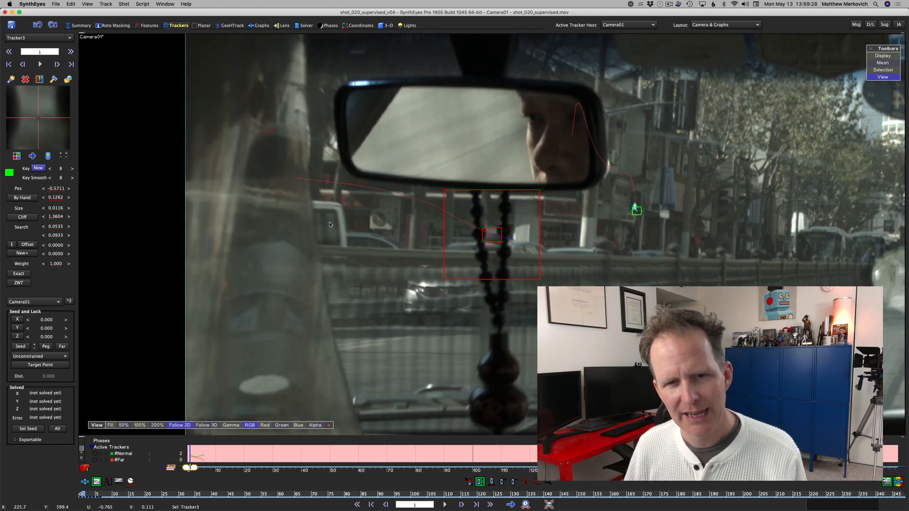
pyautogui.press('d')
pyautogui.press('d')
pyautogui.press('d')
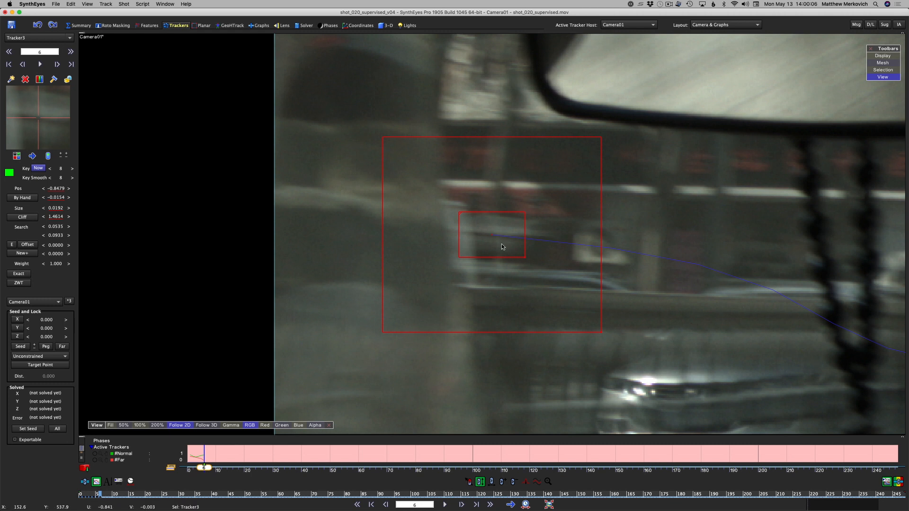
# Step: Compare the tracker with the neighbouring frames and nudge it horizontally to a position of -0.8500 at frame 6
pyautogui.press('s')
pyautogui.press('s')
pyautogui.press('s')
pyautogui.press('d')
pyautogui.press('d')
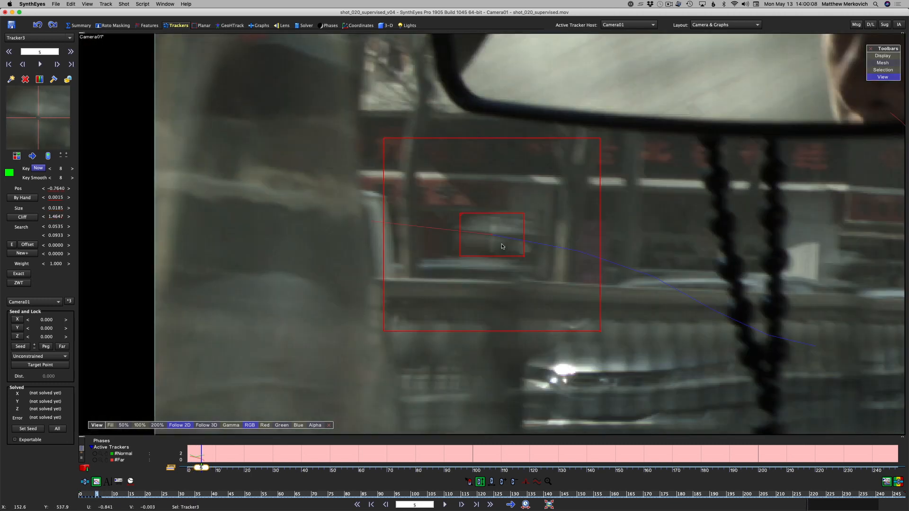
pyautogui.press('d')
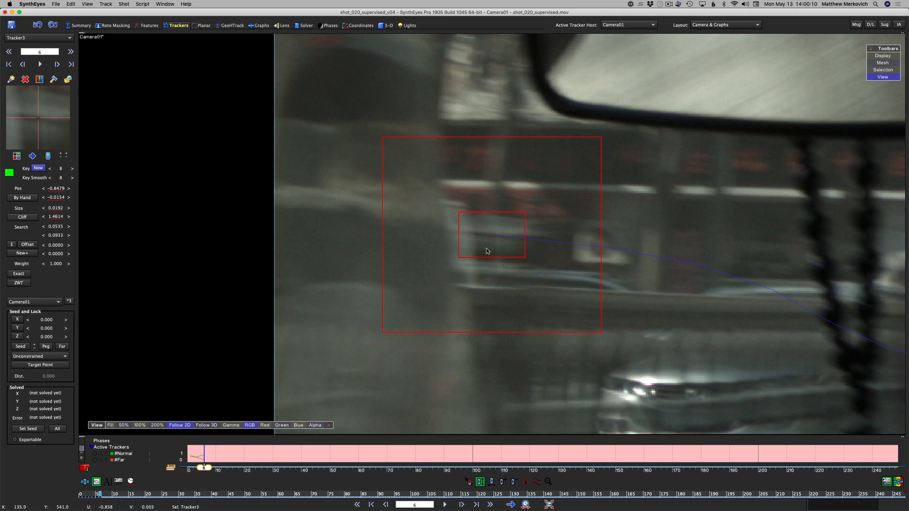
pyautogui.moveTo(48, 127); pyautogui.dragTo(50, 127)
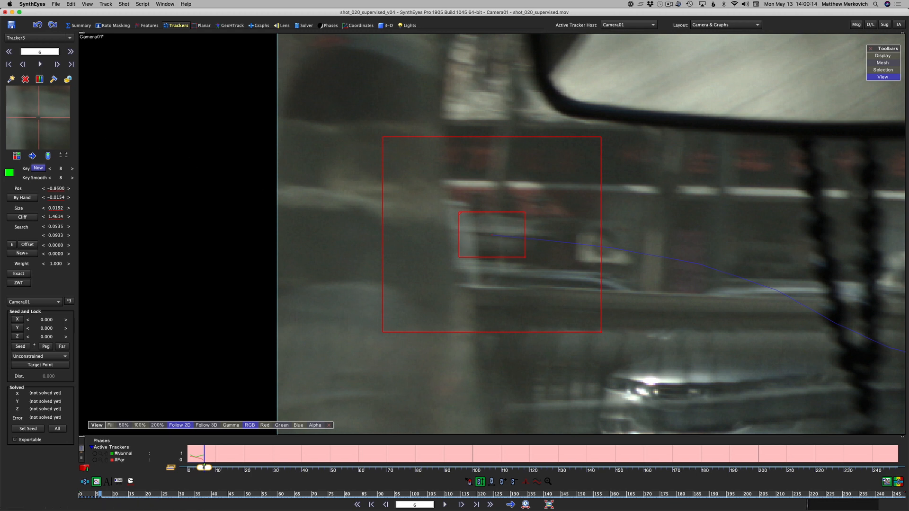
# Step: Step repeatedly through frames 0 to 7, close up and in the wider shot, to examine the tracker's path
pyautogui.press('s')
pyautogui.press('s')
pyautogui.press('s')
pyautogui.press('s')
pyautogui.press('s')
pyautogui.press('d')
pyautogui.press('d')
pyautogui.press('d')
pyautogui.press('d')
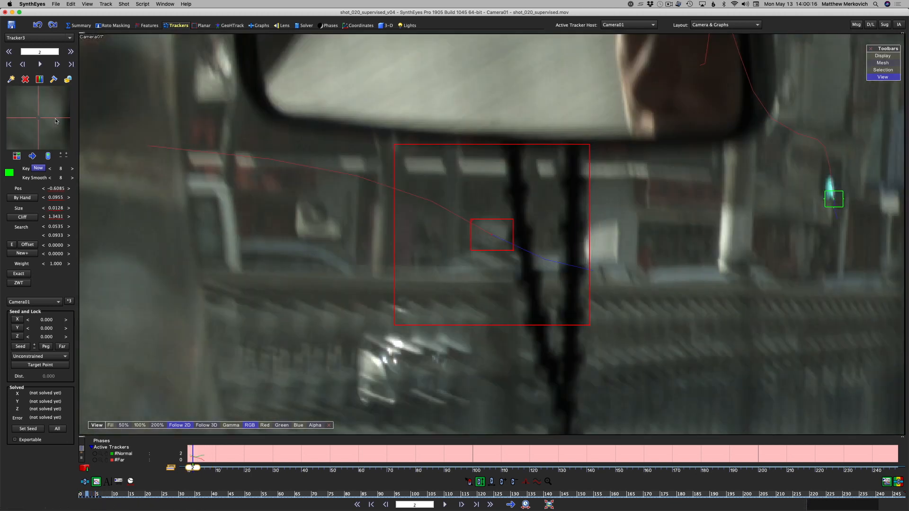
pyautogui.press('d')
pyautogui.scroll(-6, 501, 187)
pyautogui.press('s')
pyautogui.press('s')
pyautogui.press('s')
pyautogui.press('s')
pyautogui.press('s')
pyautogui.press('s')
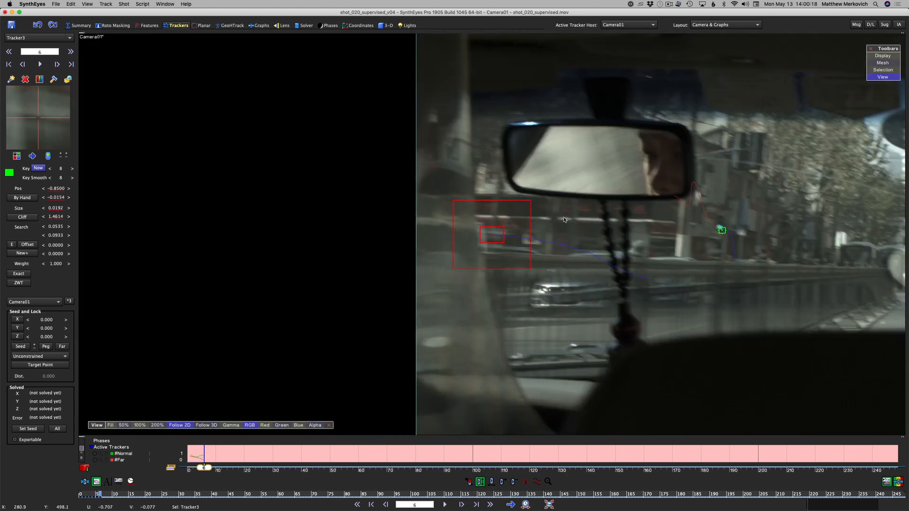
pyautogui.press('d')
pyautogui.press('d')
pyautogui.press('d')
pyautogui.press('d')
pyautogui.press('d')
pyautogui.press('d')
pyautogui.press('d')
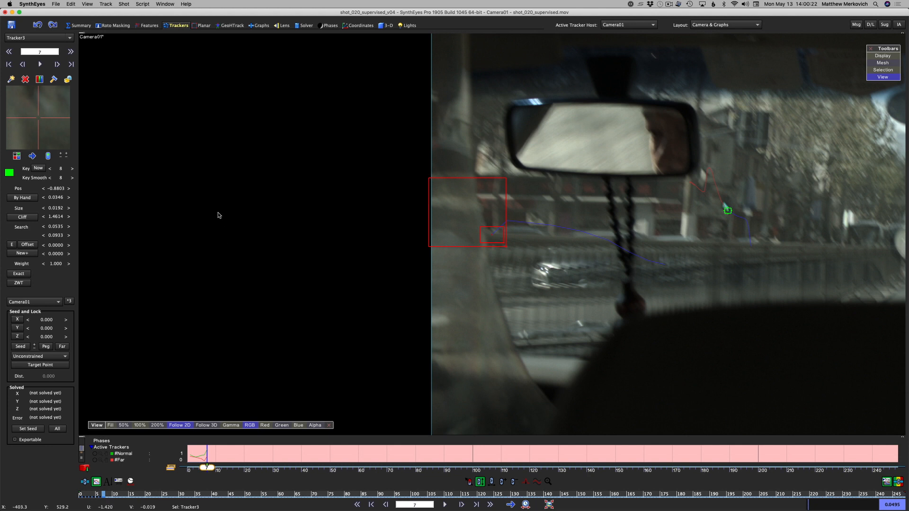
# Step: Recheck the earlier frames, switch the tracker off at frame 7, and lock it as finished
pyautogui.press('s')
pyautogui.press('s')
pyautogui.press('s')
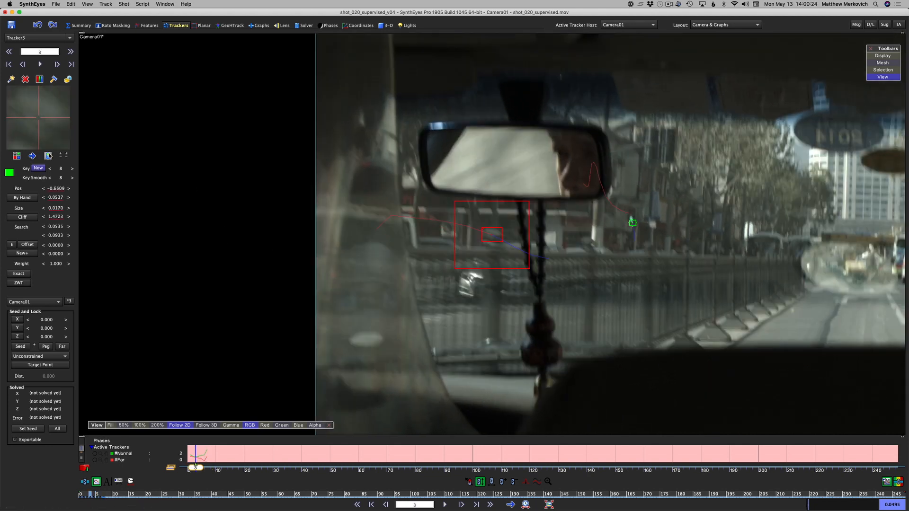
pyautogui.press('d')
pyautogui.press('d')
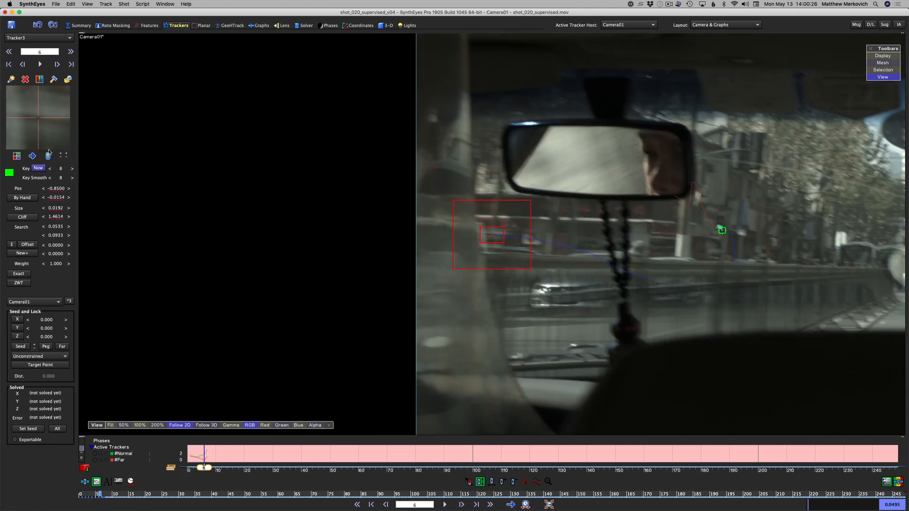
pyautogui.press('d')
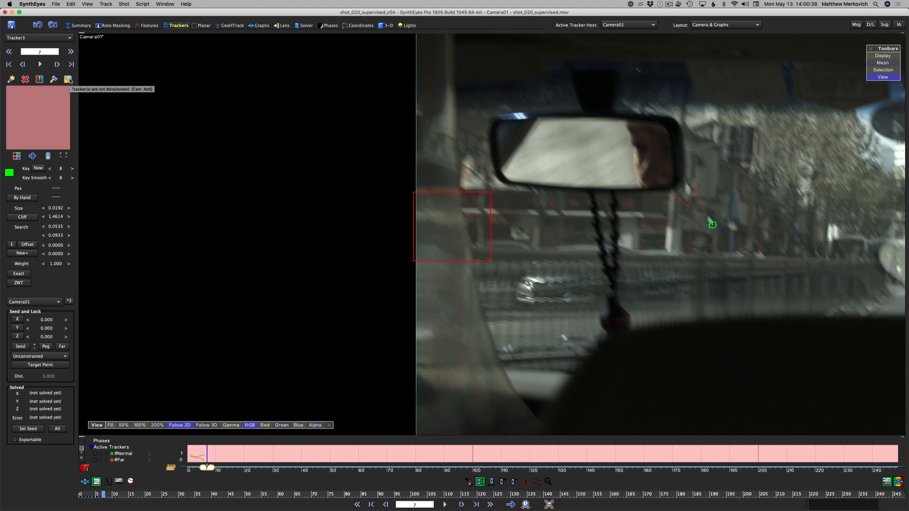
pyautogui.click(68, 79)
# Step: Step back and forth over frames 0 to 7 to review the locked tracker's complete path
pyautogui.press('s')
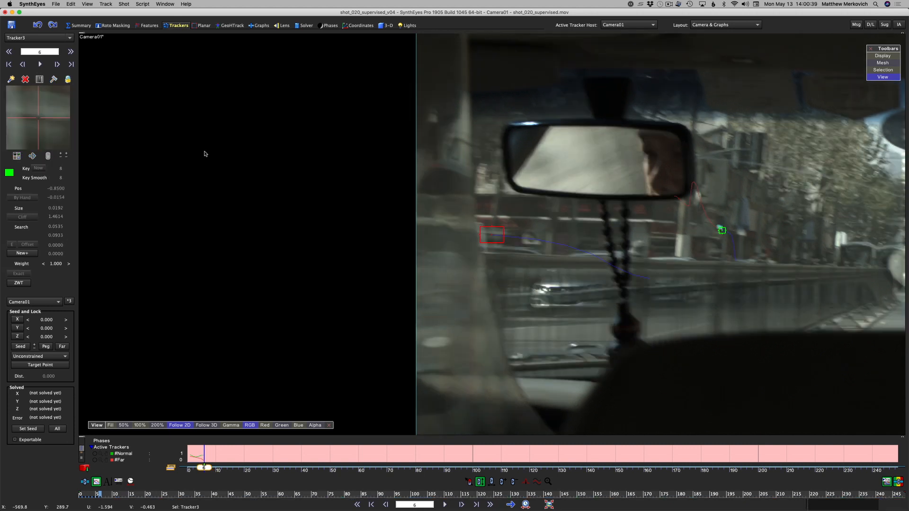
pyautogui.press('s')
pyautogui.press('d')
pyautogui.press('d')
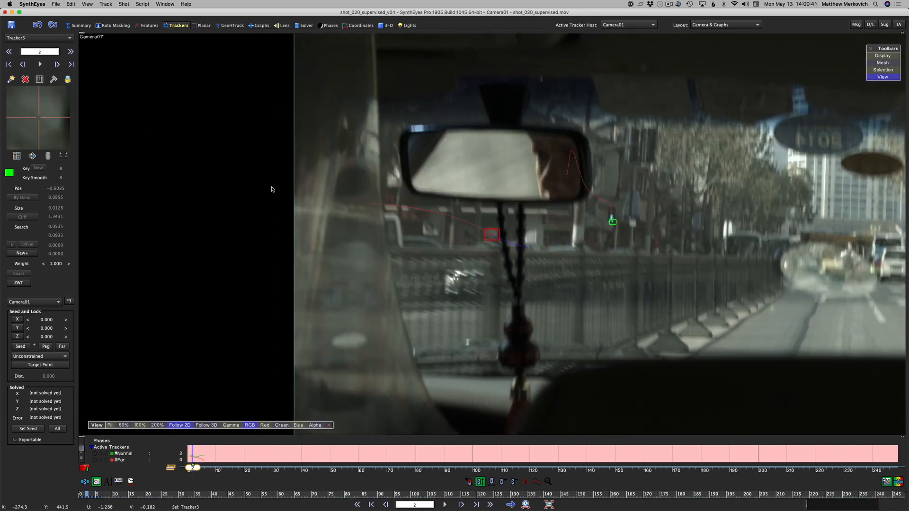
pyautogui.press('s')
pyautogui.press('s')
pyautogui.press('s')
pyautogui.press('s')
pyautogui.press('s')
pyautogui.press('s')
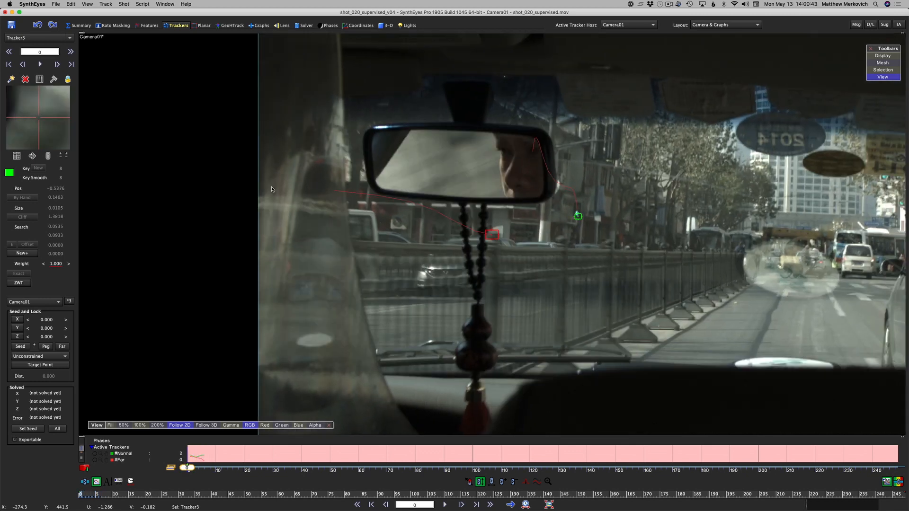
pyautogui.press('d')
pyautogui.press('d')
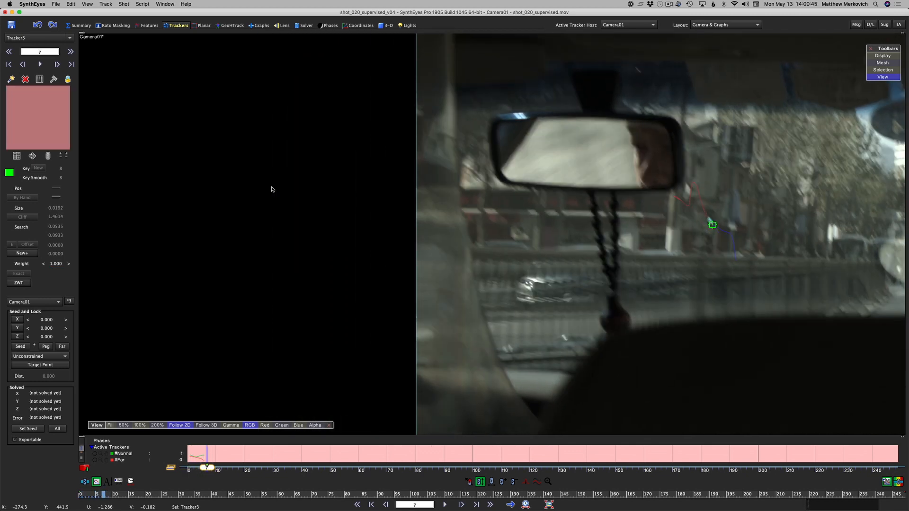
pyautogui.press('d')
pyautogui.press('d')
pyautogui.press('d')
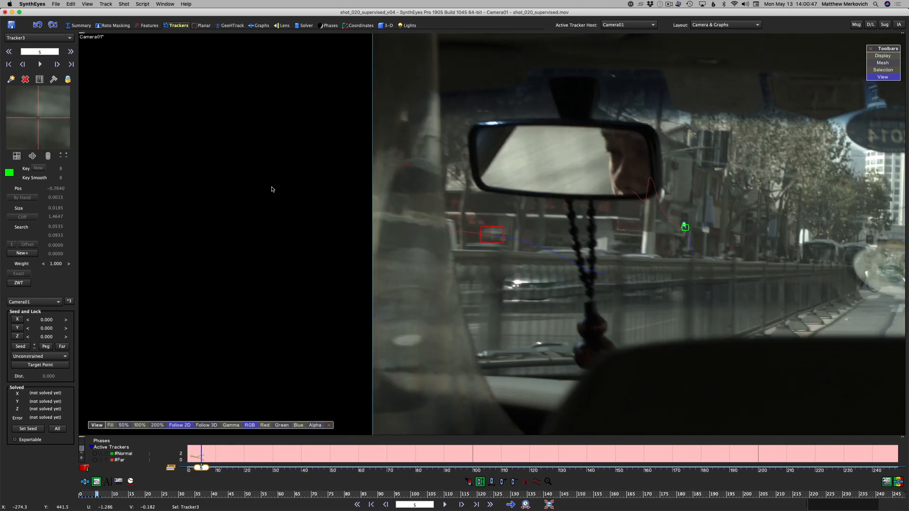
pyautogui.press('s')
pyautogui.press('s')
pyautogui.press('s')
pyautogui.press('s')
pyautogui.press('s')
pyautogui.press('s')
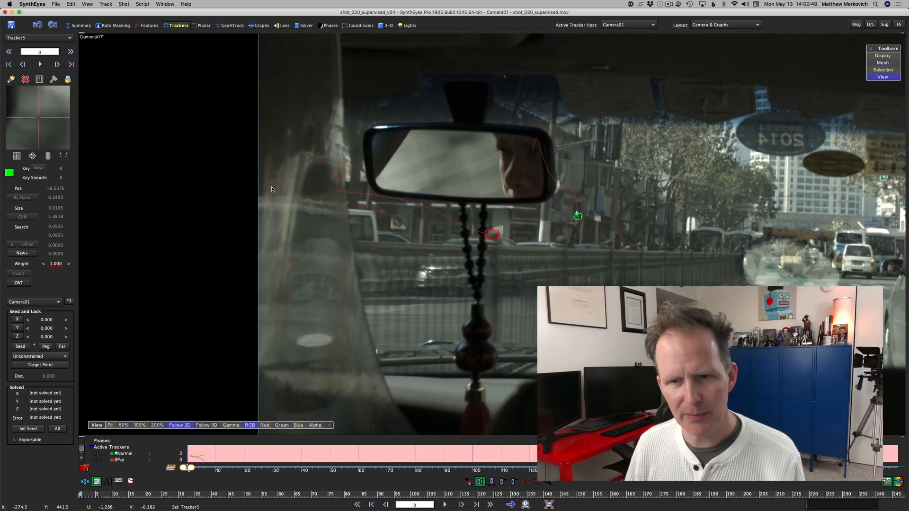
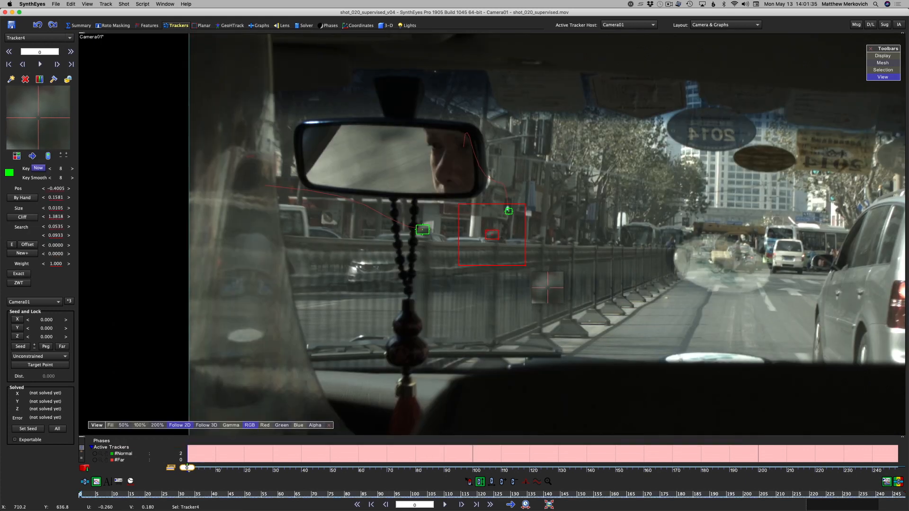
# Step: Zoom in on the new background tracker near the traffic light to follow its feature from frame 0
pyautogui.scroll(5, 493, 237)
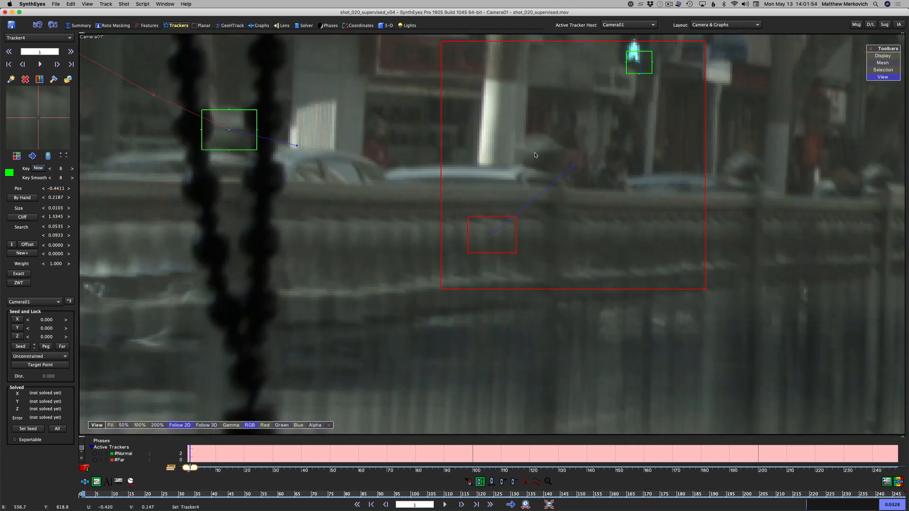
# Step: Place Tracker4 on its blurred background feature above the parked car at frame 1, comparing the match with frame 0
pyautogui.click(538, 153)
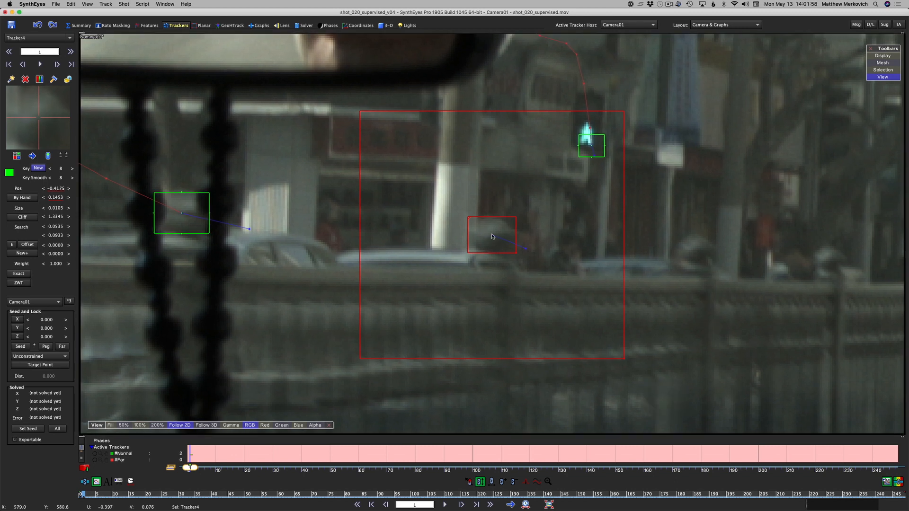
pyautogui.press('s')
pyautogui.press('d')
pyautogui.press('s')
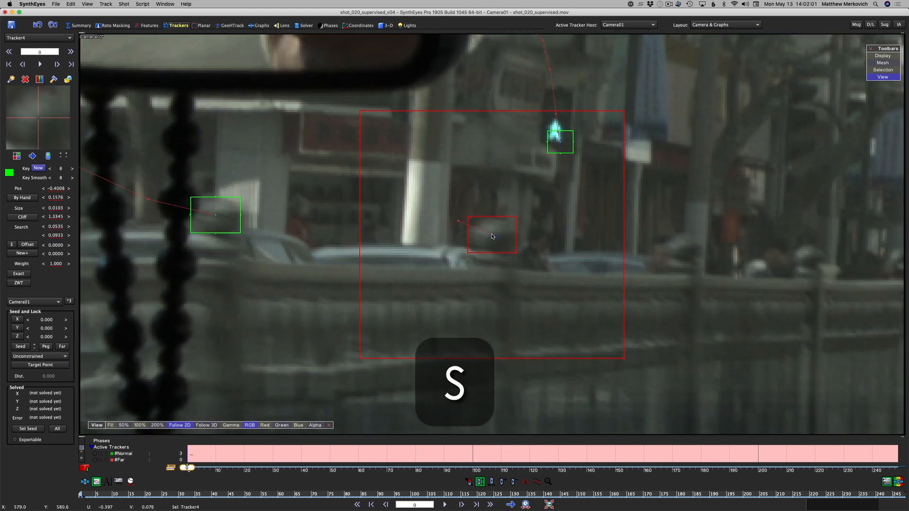
pyautogui.press('d')
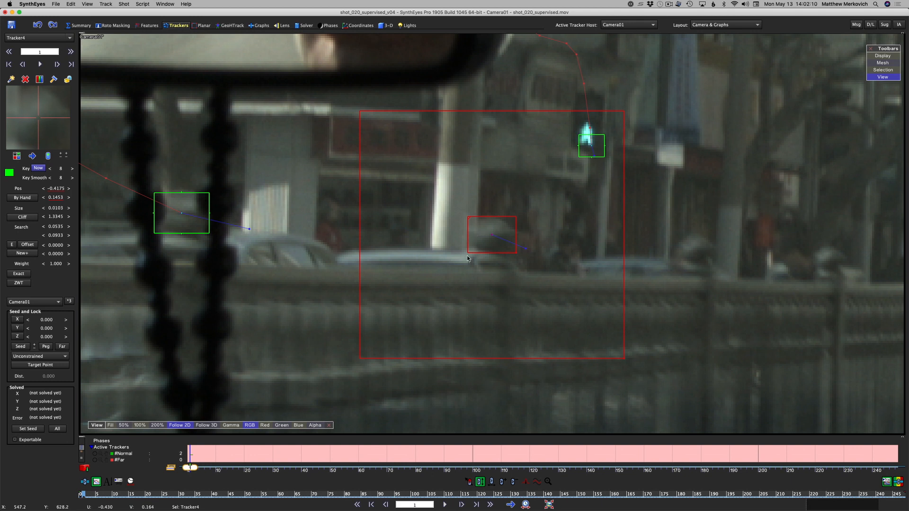
# Step: Align Tracker4 with the same background feature at frame 2 and check it against the neighbouring frames
pyautogui.press('d')
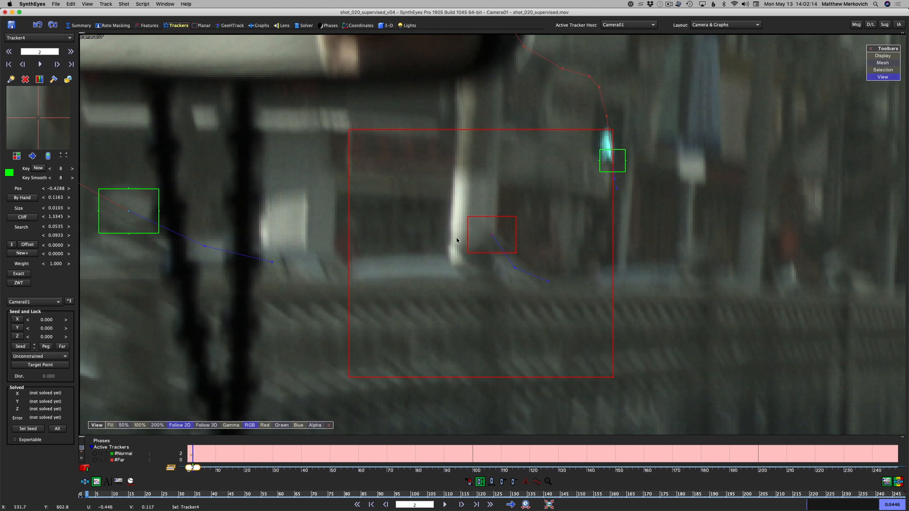
pyautogui.moveTo(17, 118); pyautogui.dragTo(38, 118)
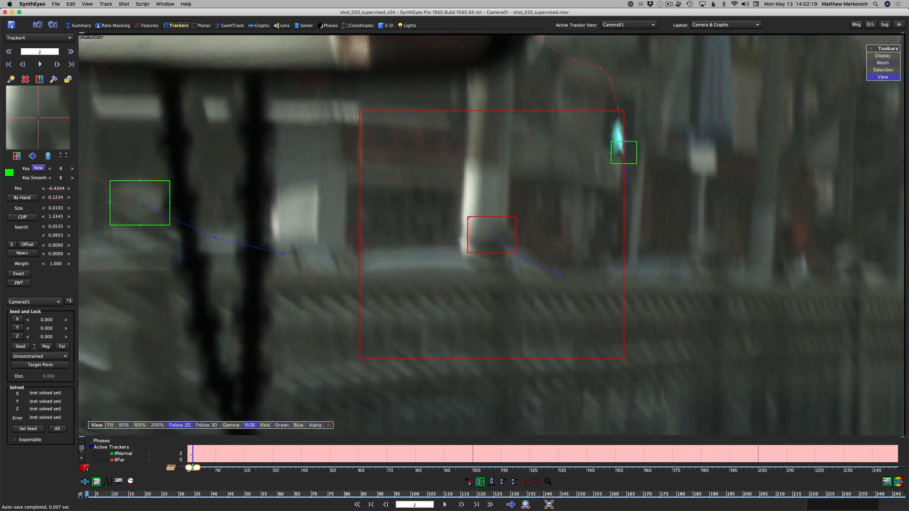
pyautogui.press('s')
pyautogui.press('d')
pyautogui.press('d')
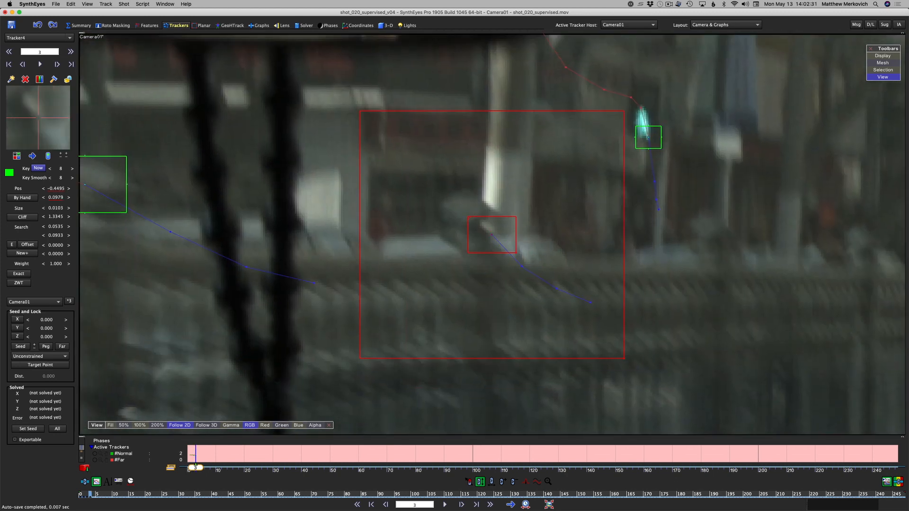
# Step: Refine Tracker4's position around frames 2 and 3, stepping back and forth from frame 0 to compare the match
pyautogui.moveTo(38, 118); pyautogui.dragTo(37, 121)
pyautogui.press('s')
pyautogui.press('s')
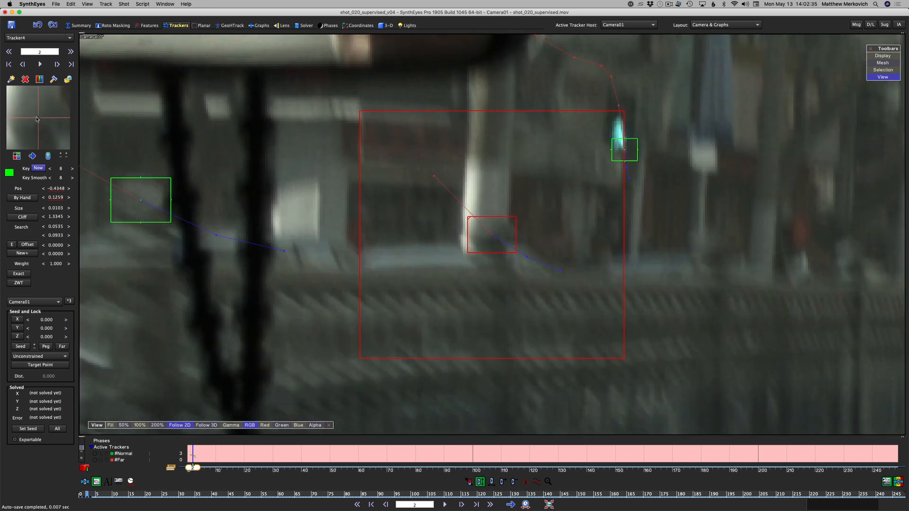
pyautogui.press('d')
pyautogui.press('d')
pyautogui.press('s')
pyautogui.press('s')
pyautogui.press('d')
pyautogui.press('d')
pyautogui.press('s')
pyautogui.press('s')
pyautogui.scroll(-3, 328, 176)
pyautogui.press('d')
pyautogui.press('d')
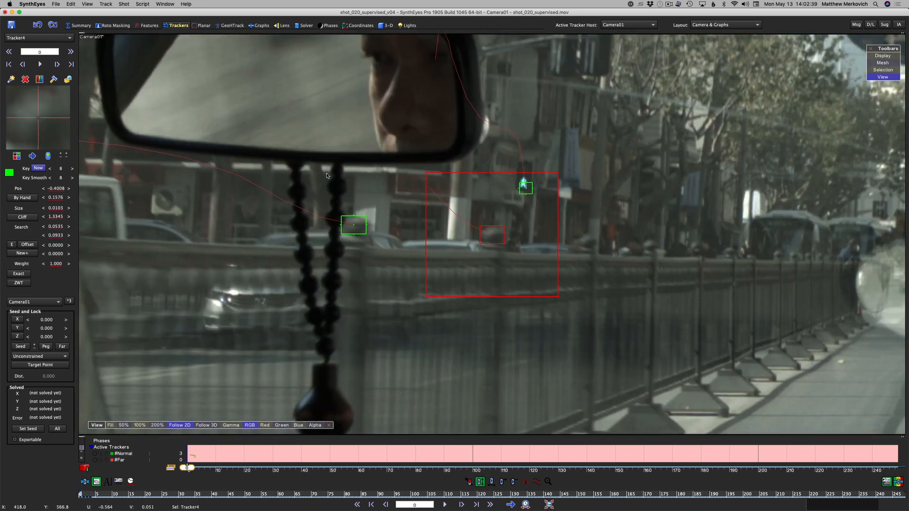
# Step: Compare frames 2 and 3 and adjust Tracker4's position at frame 3 to stay on its feature
pyautogui.press('s')
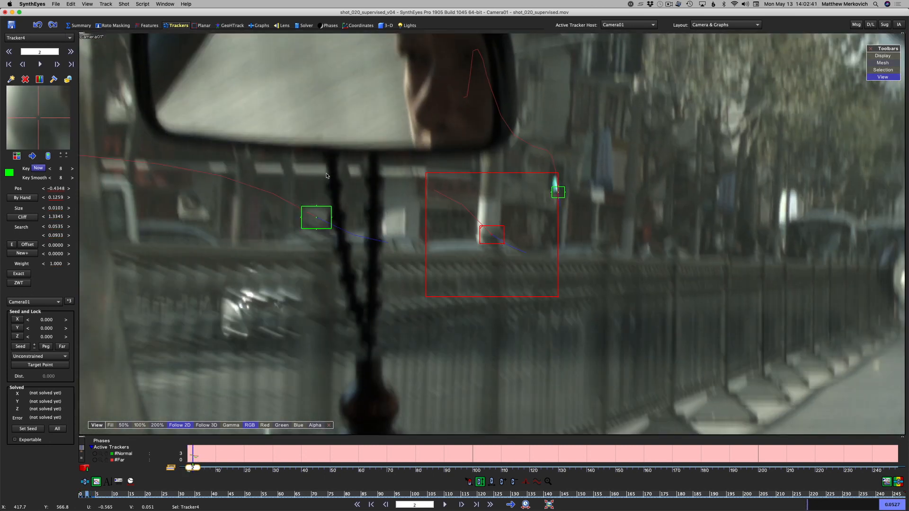
pyautogui.press('d')
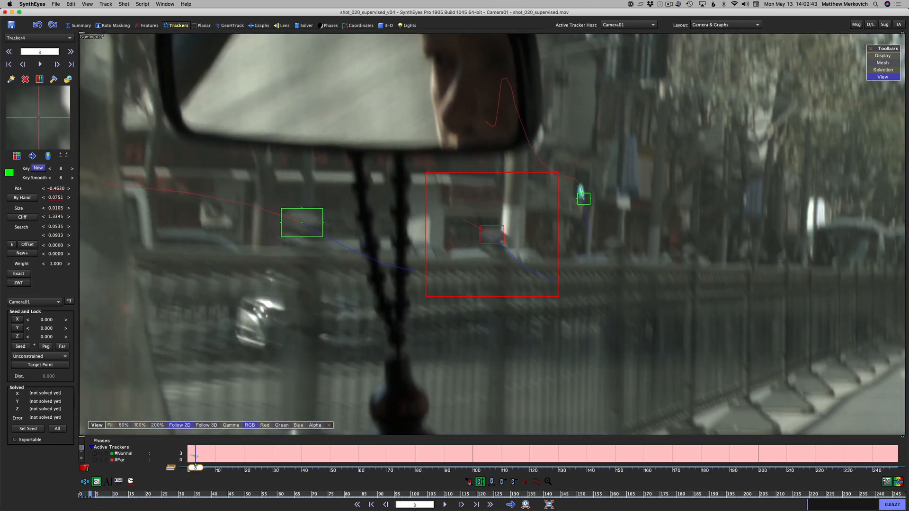
pyautogui.press('s')
pyautogui.press('d')
pyautogui.press('d')
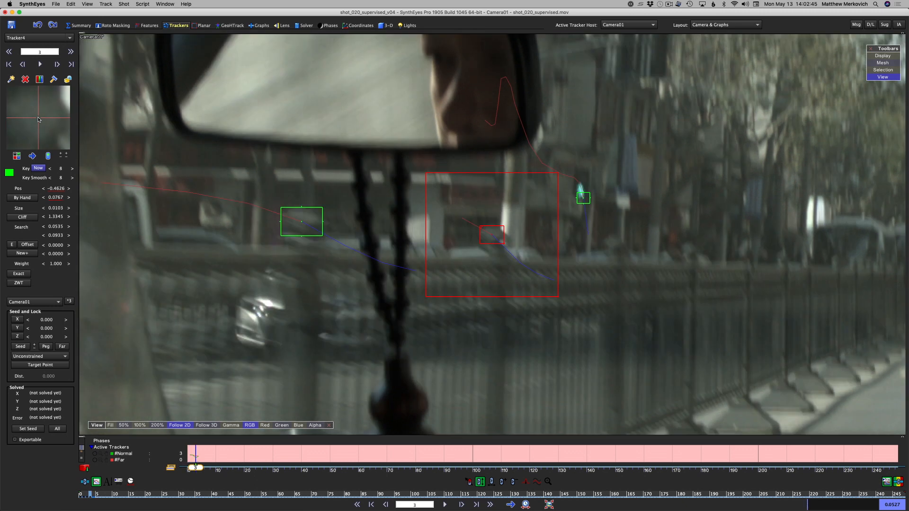
pyautogui.moveTo(38, 118); pyautogui.dragTo(24, 116)
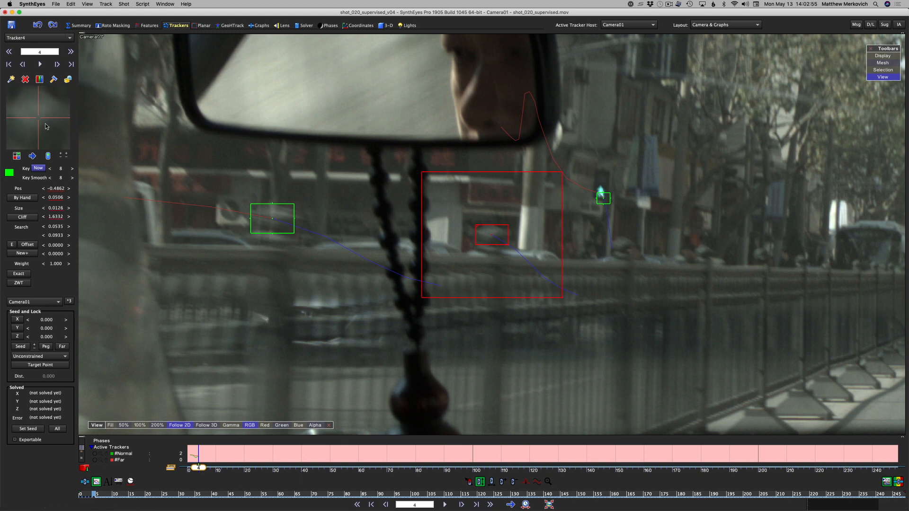
# Step: Align Tracker4 by hand with its background feature at frames 4 and 5
pyautogui.moveTo(24, 117); pyautogui.dragTo(26, 116)
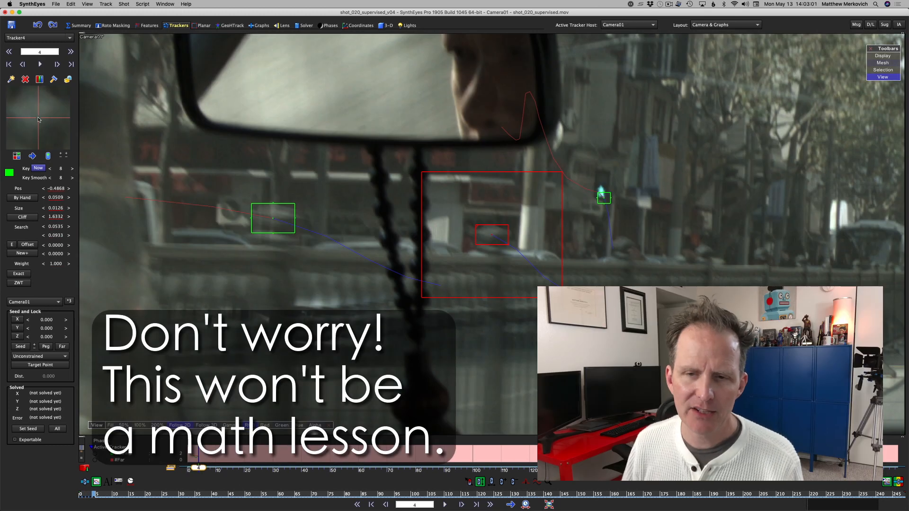
pyautogui.press('d')
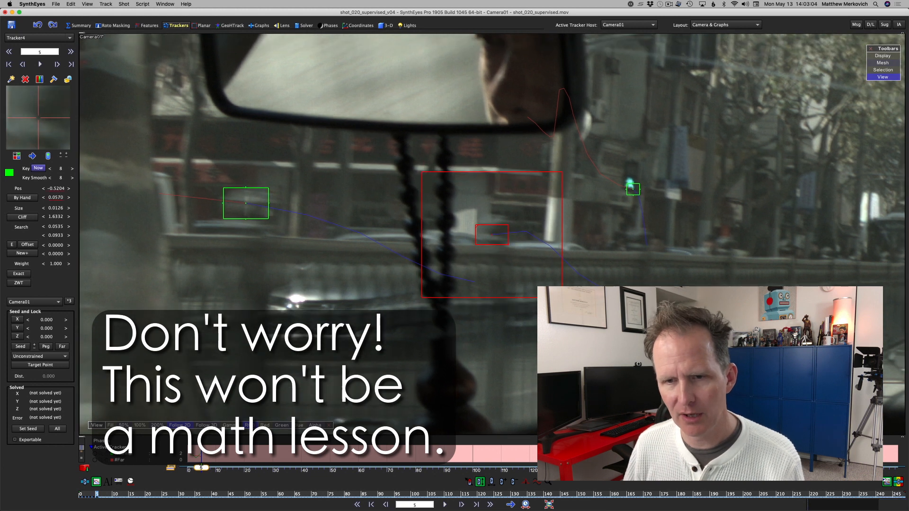
pyautogui.moveTo(38, 122); pyautogui.dragTo(56, 126)
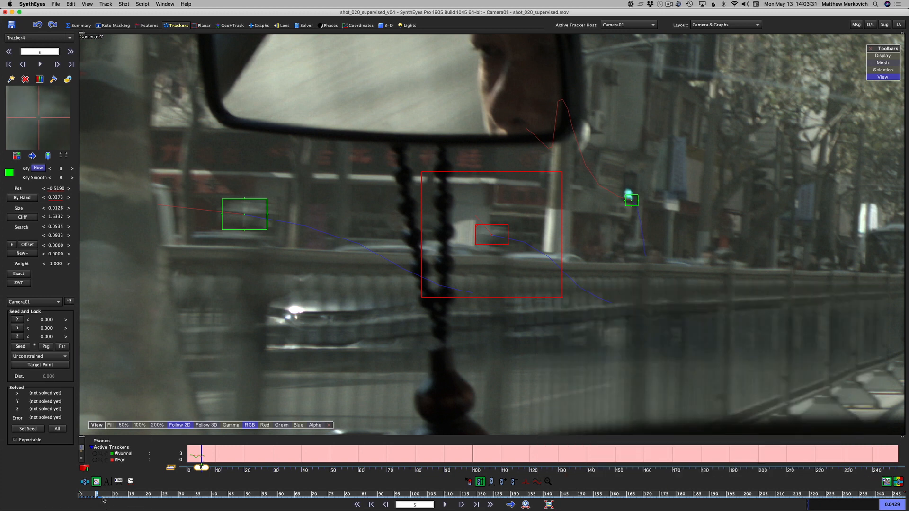
# Step: Go to frame 12 and position Tracker4 on the same background feature where it is clear of the hanging beads
pyautogui.moveTo(102, 498); pyautogui.dragTo(120, 496)
pyautogui.scroll(-3, 173, 178)
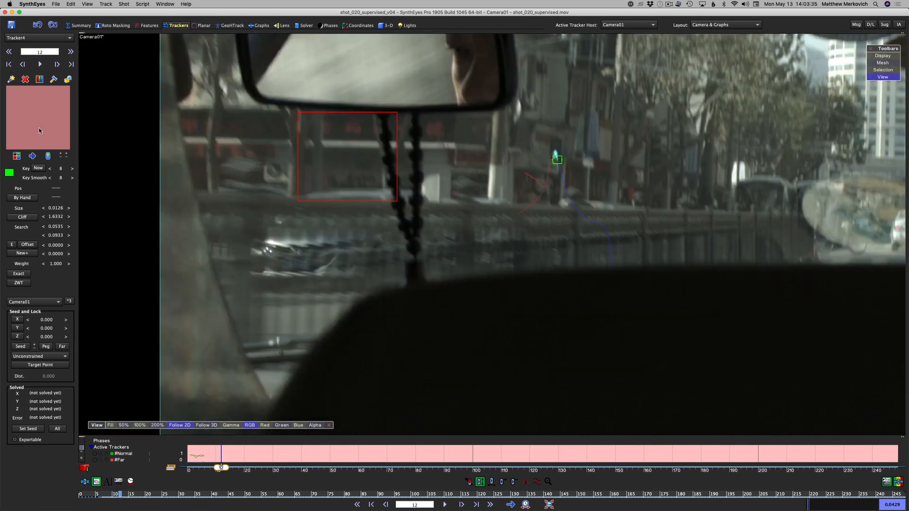
pyautogui.scroll(2, 40, 131)
pyautogui.scroll(-2, 40, 130)
pyautogui.moveTo(39, 128); pyautogui.dragTo(141, 115)
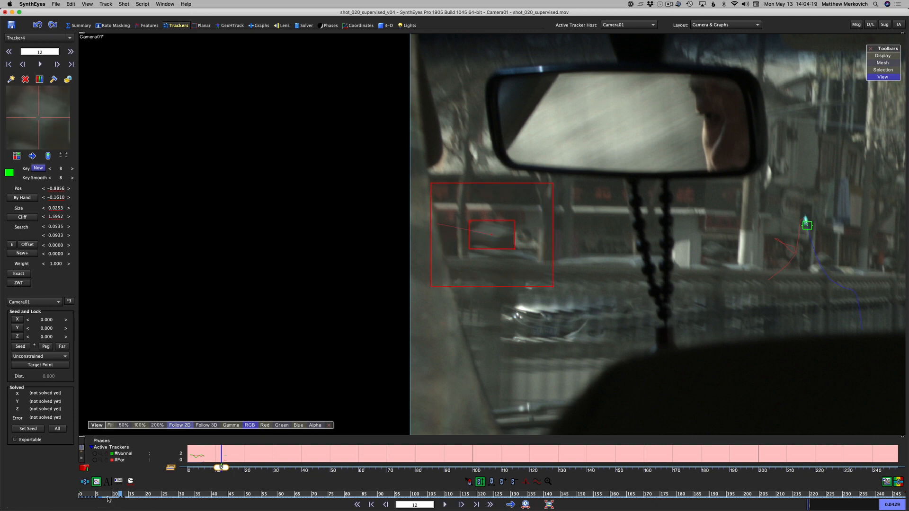
# Step: Return to frame 5, advance to frame 6, and align Tracker4 with its background feature there
pyautogui.moveTo(108, 498); pyautogui.dragTo(98, 501)
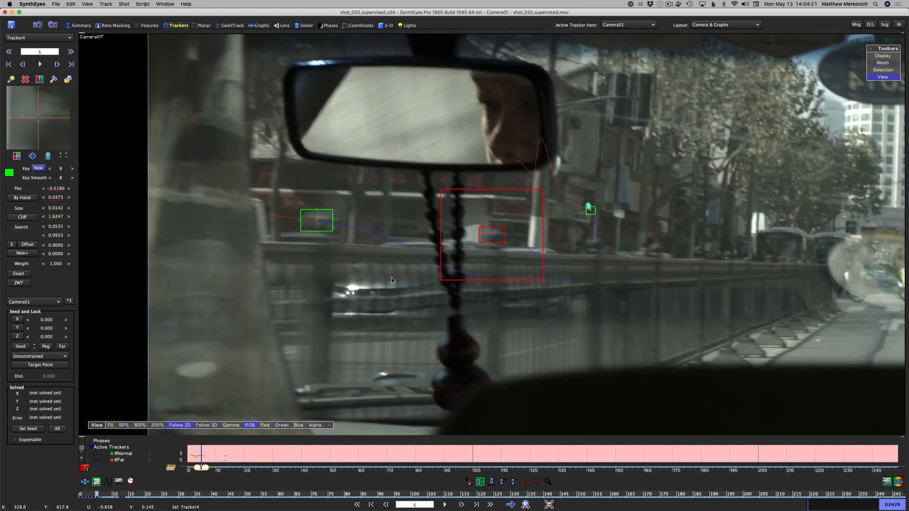
pyautogui.press('Right')
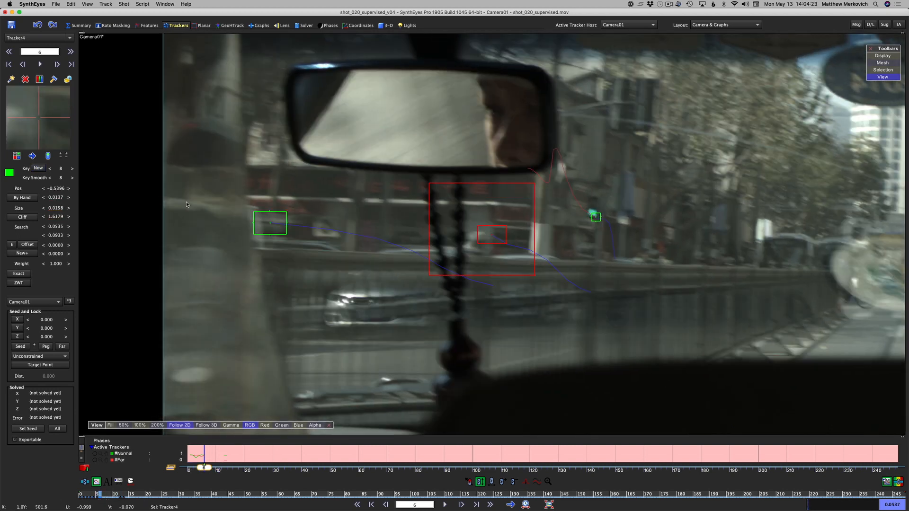
pyautogui.scroll(1, 538, 232)
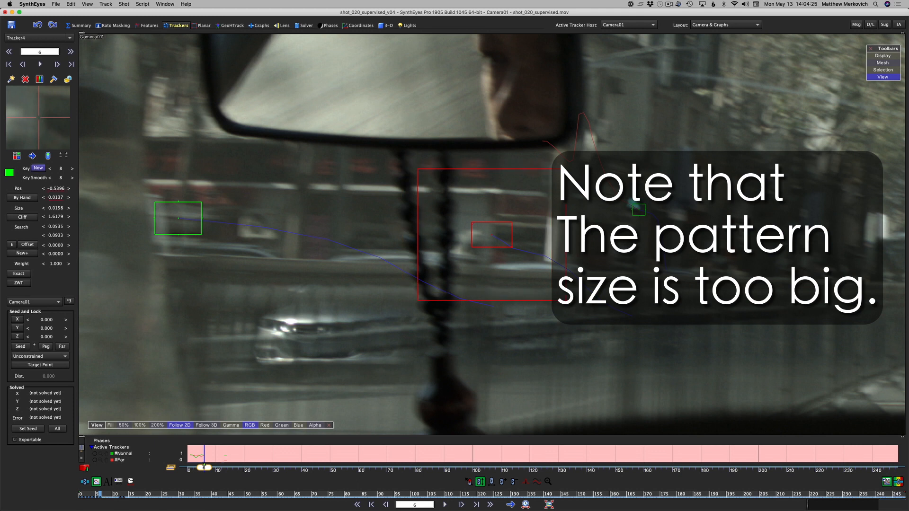
pyautogui.moveTo(36, 121); pyautogui.dragTo(59, 109)
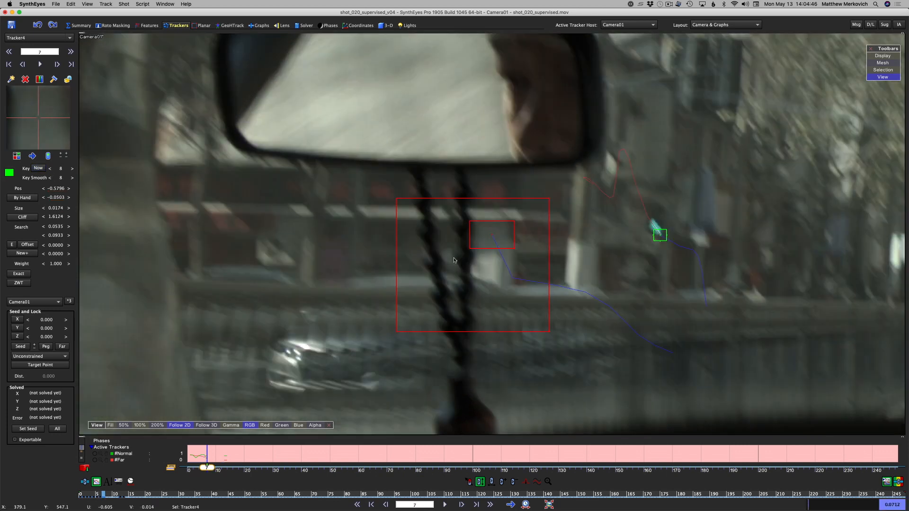
# Step: Disable Tracker4 at frame 7, where the beads obscure its feature, and place it on the feature again at frame 9
pyautogui.click(51, 159)
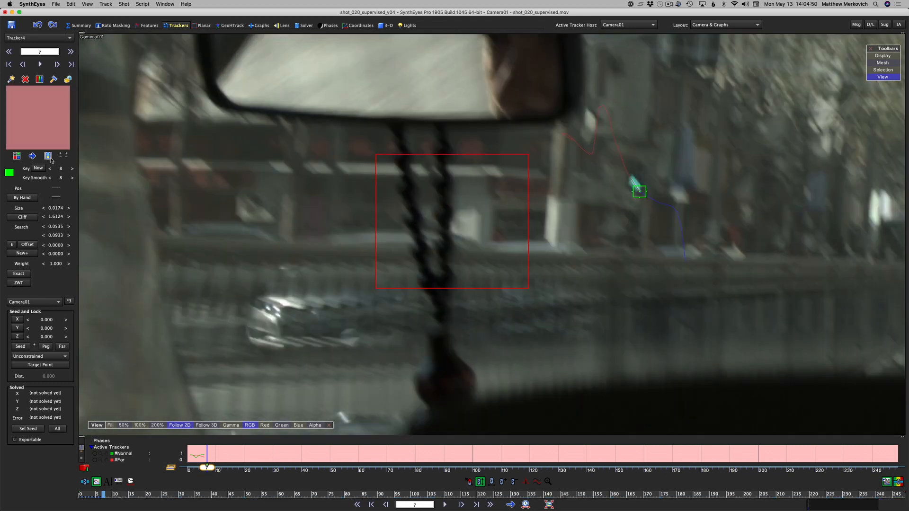
pyautogui.press('d')
pyautogui.press('d')
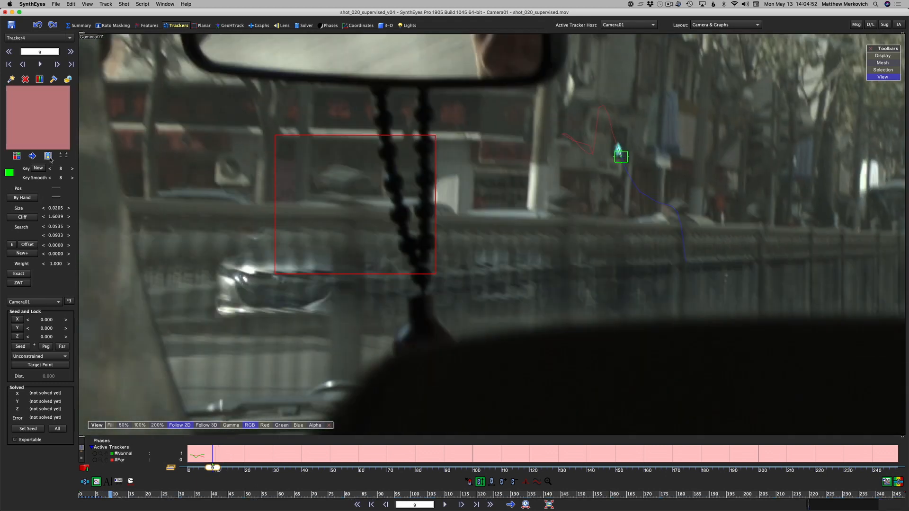
pyautogui.press('s')
pyautogui.press('d')
pyautogui.click(341, 181)
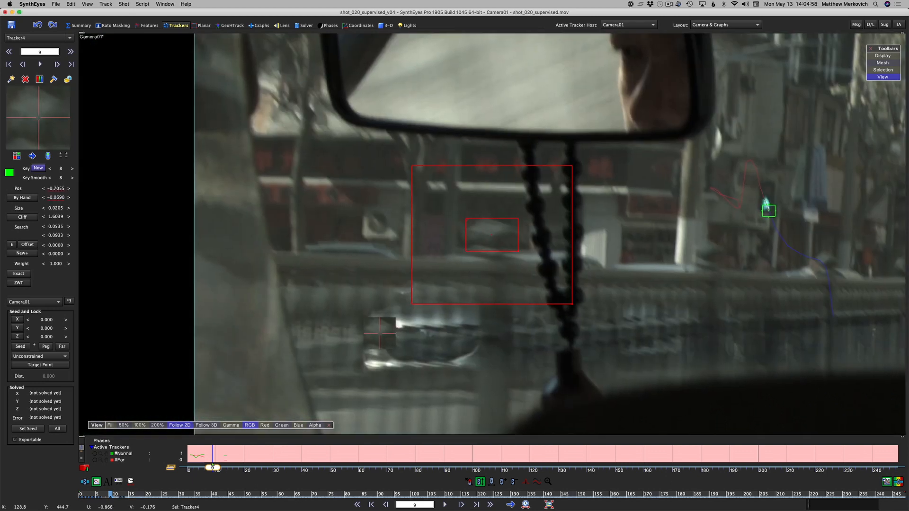
pyautogui.moveTo(330, 174); pyautogui.dragTo(332, 180)
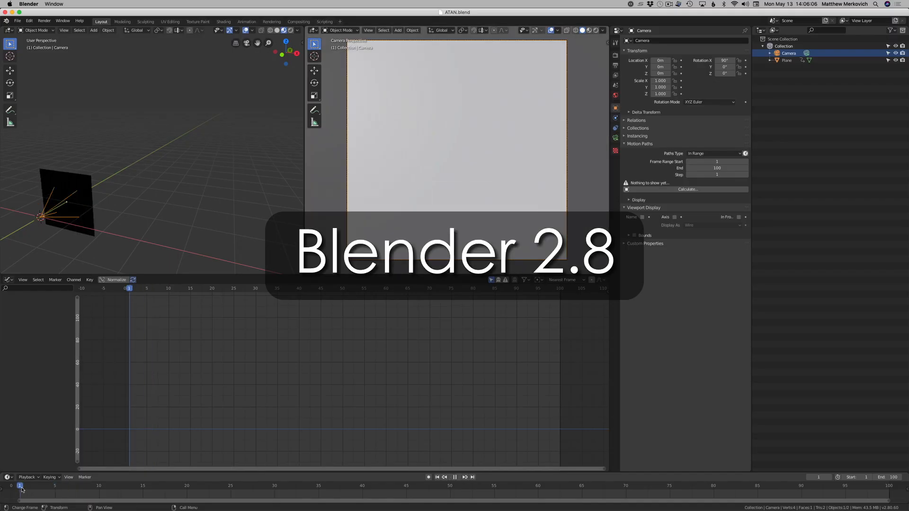
# Step: Switch to Blender, select the plane, and play its animation from frame 1 to 100 to examine its apparent size
pyautogui.press('space')
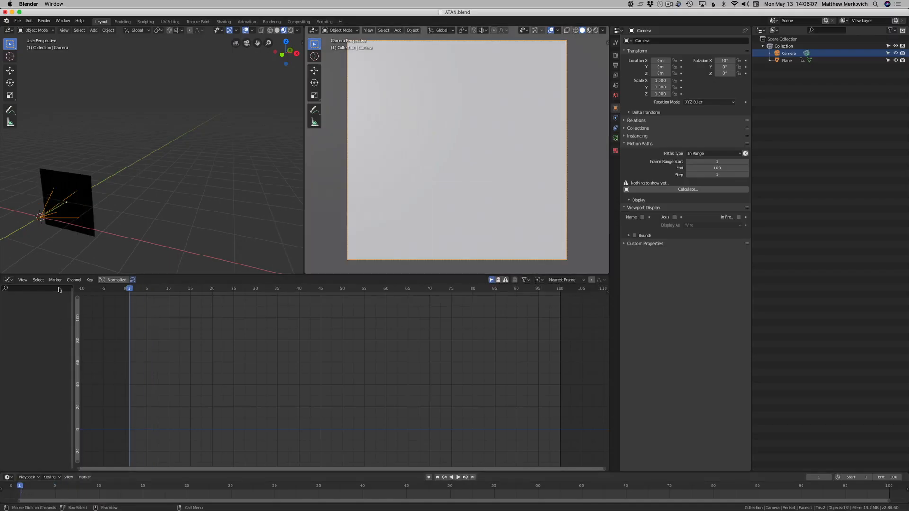
pyautogui.click(84, 180)
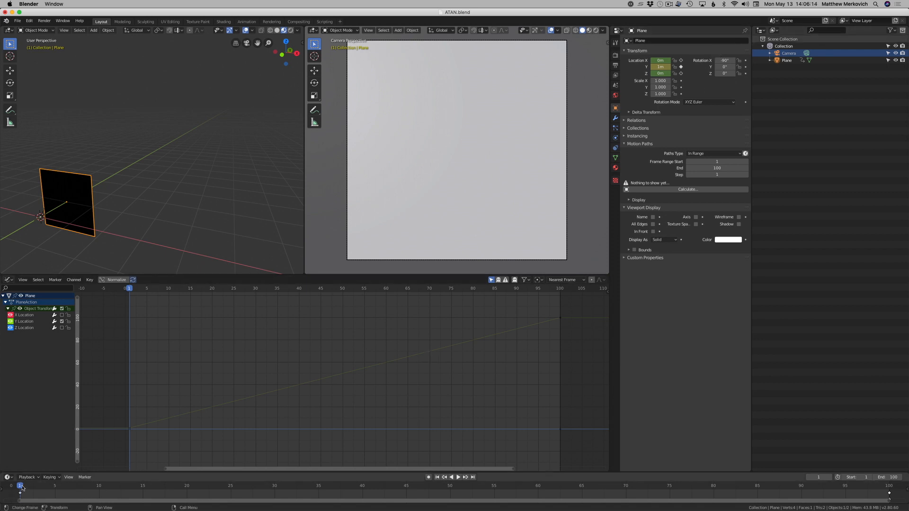
pyautogui.press('space')
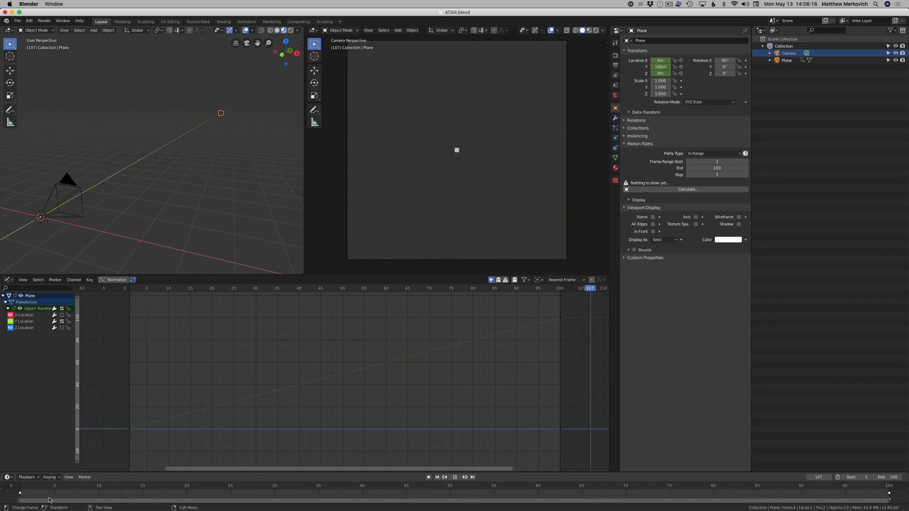
pyautogui.moveTo(50, 500); pyautogui.dragTo(888, 496)
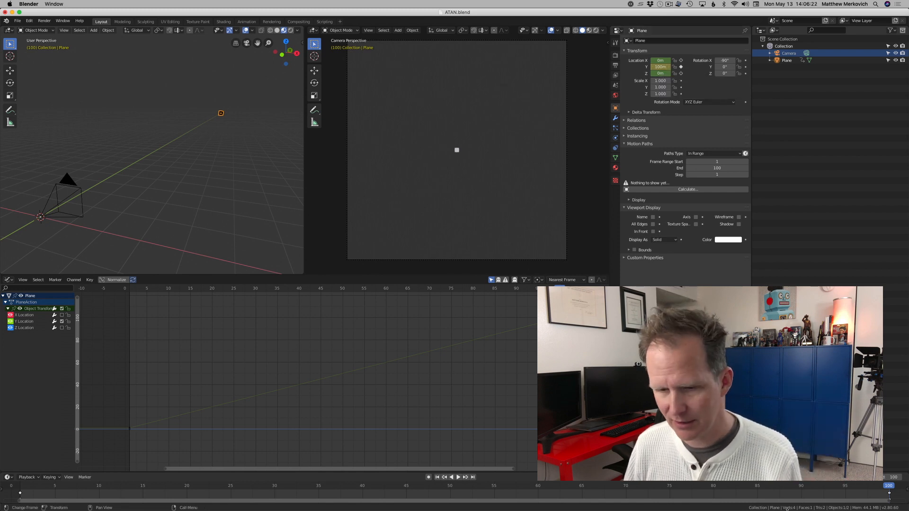
# Step: Scrub the plane's animation from frame 1 through the early frames toward frame 100 to compare how its apparent size changes with distance
pyautogui.click(451, 488)
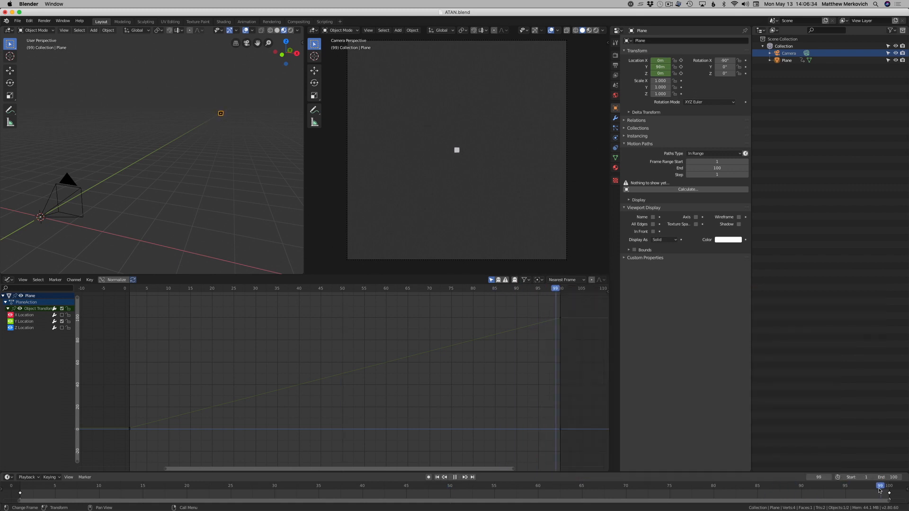
pyautogui.press('space')
pyautogui.click(22, 491)
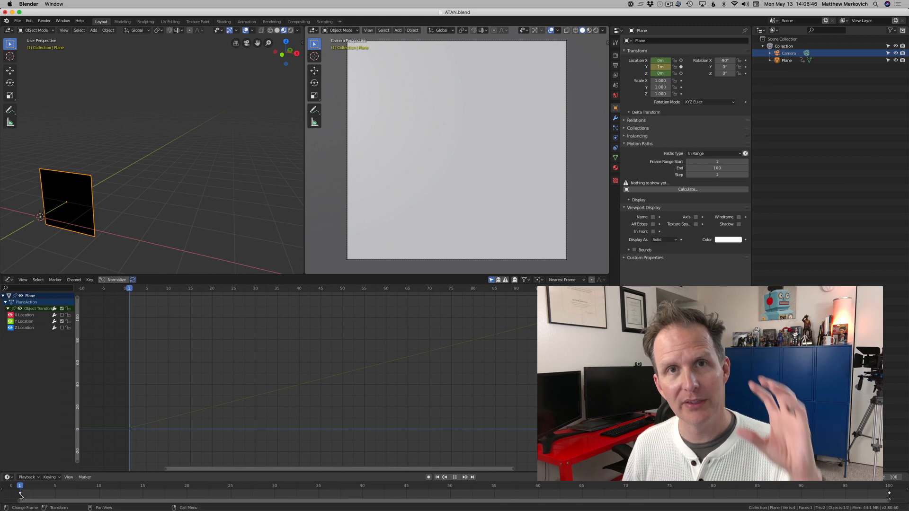
pyautogui.press('space')
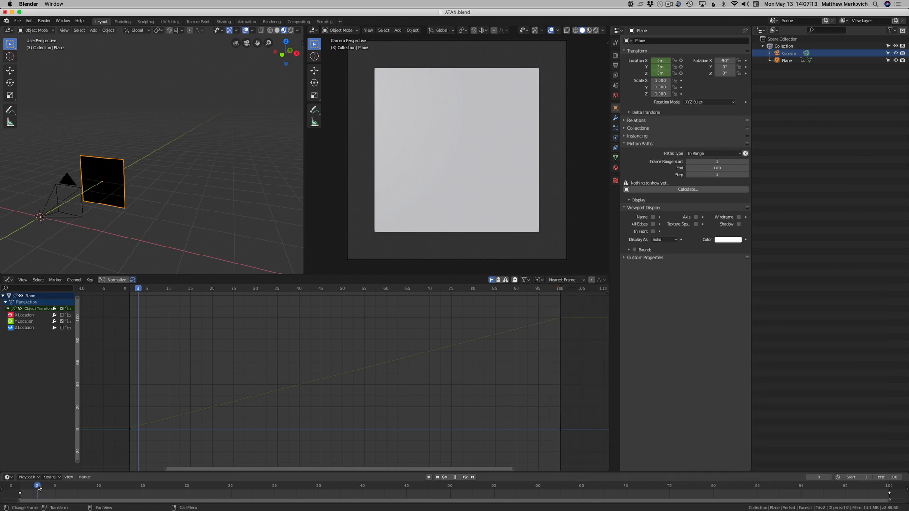
pyautogui.moveTo(39, 488); pyautogui.dragTo(53, 487)
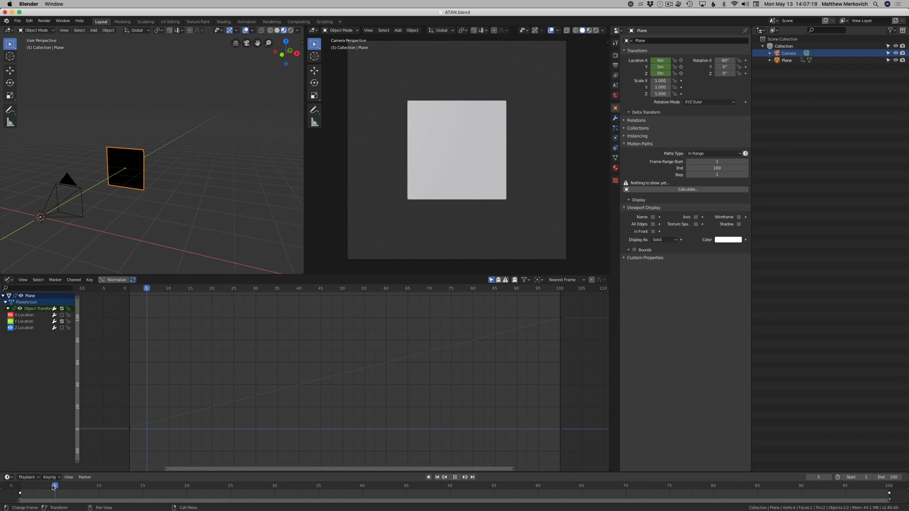
pyautogui.moveTo(58, 488); pyautogui.dragTo(736, 491)
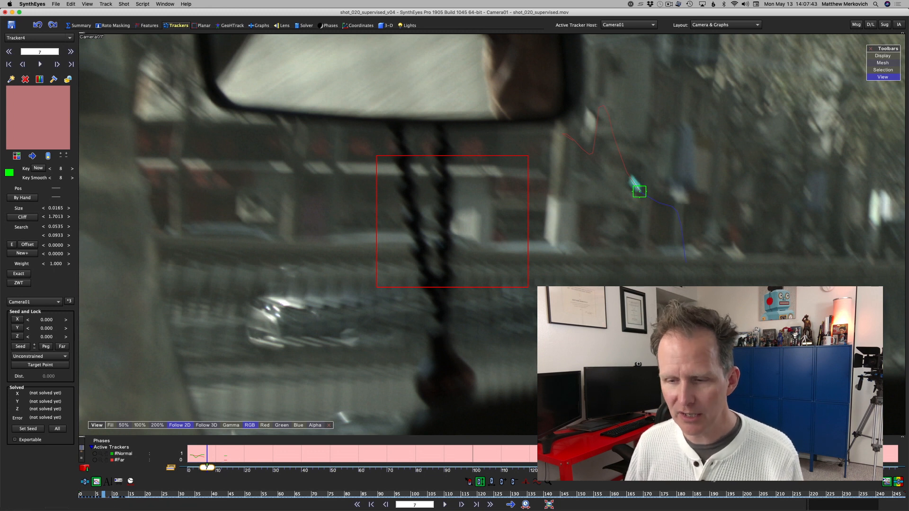
pyautogui.scroll(-3, 710, 253)
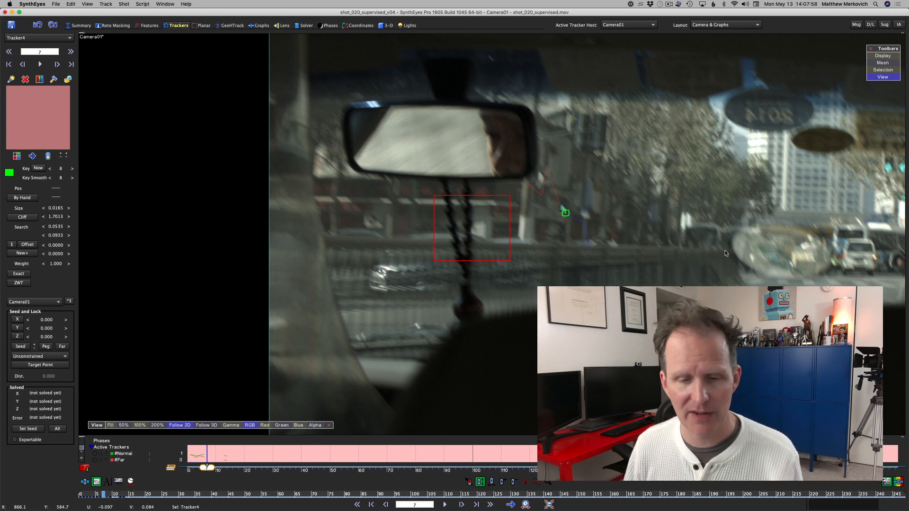
# Step: Follow Tracker4's background feature from frame 9 through frame 13, keying its position and enlarging its tracking box to size 0.0253
pyautogui.press('d')
pyautogui.press('d')
pyautogui.scroll(5, 492, 234)
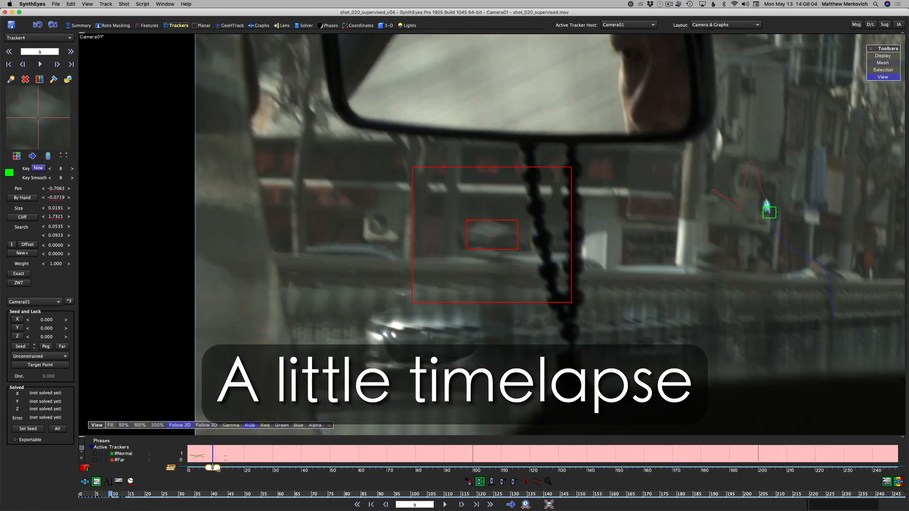
pyautogui.press('d')
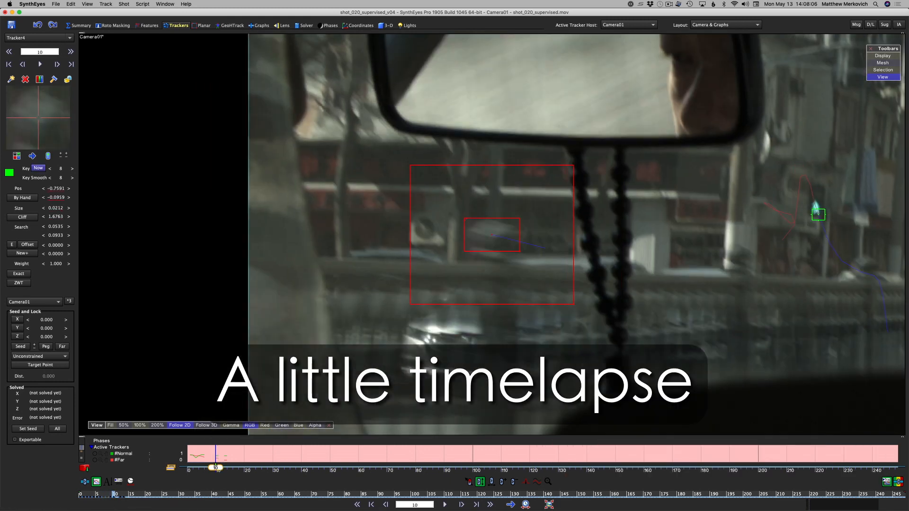
pyautogui.press('s')
pyautogui.press('d')
pyautogui.press('d')
pyautogui.press('d')
pyautogui.press('d')
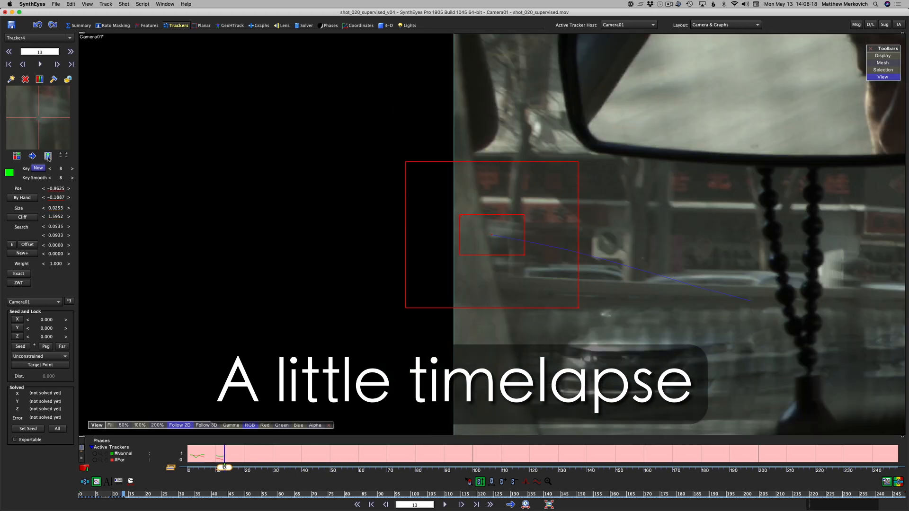
pyautogui.scroll(-5, 478, 249)
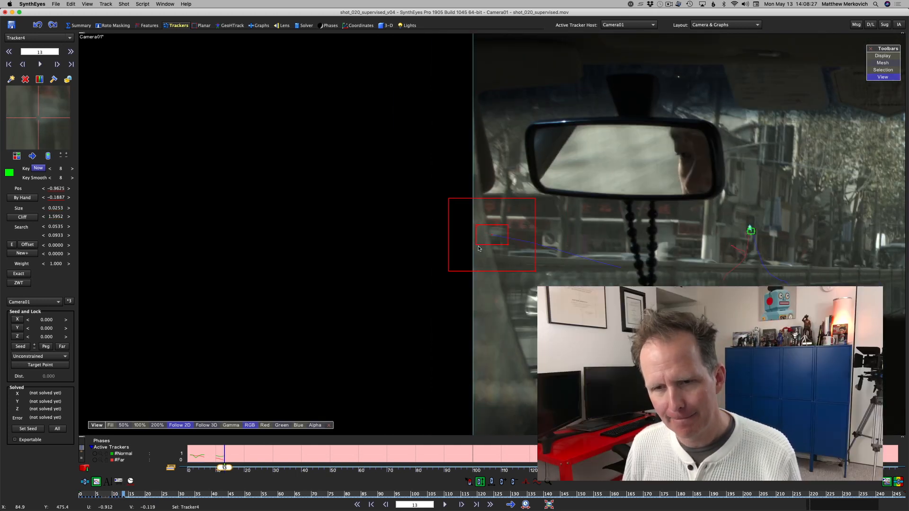
# Step: Compare frames 12 and 13 repeatedly to examine Tracker4's feature where it reaches the windshield pillar, and advance past frame 13
pyautogui.press('s')
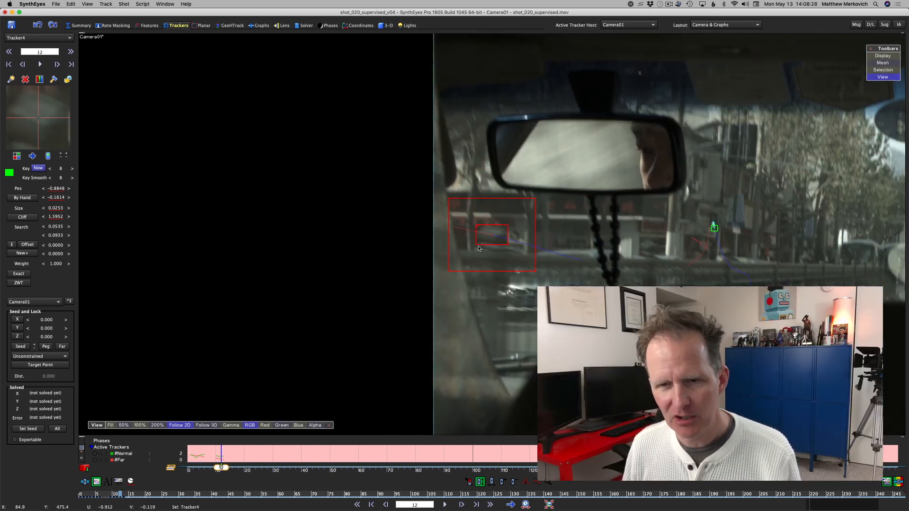
pyautogui.press('d')
pyautogui.press('s')
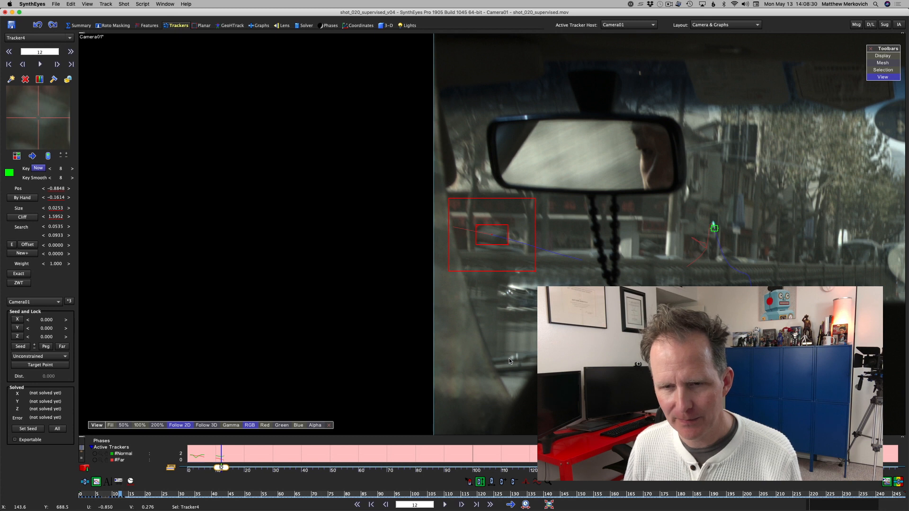
pyautogui.press('d')
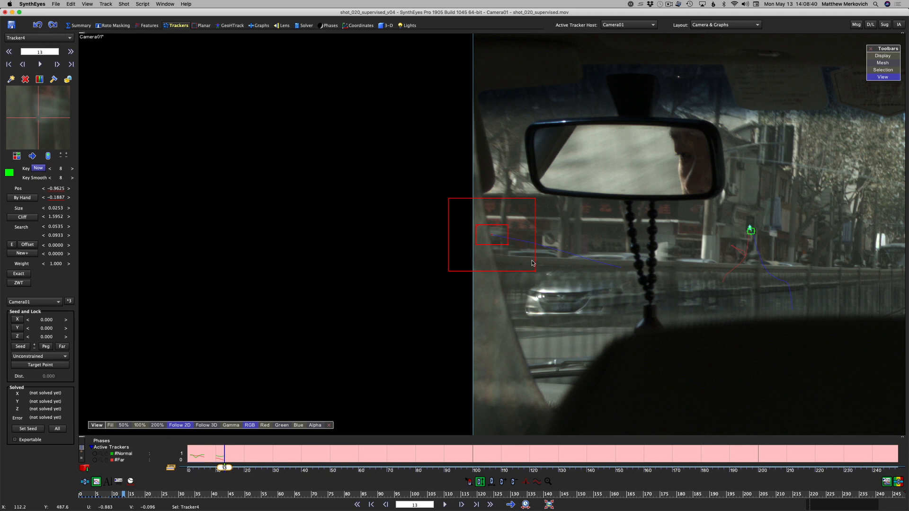
pyautogui.press('s')
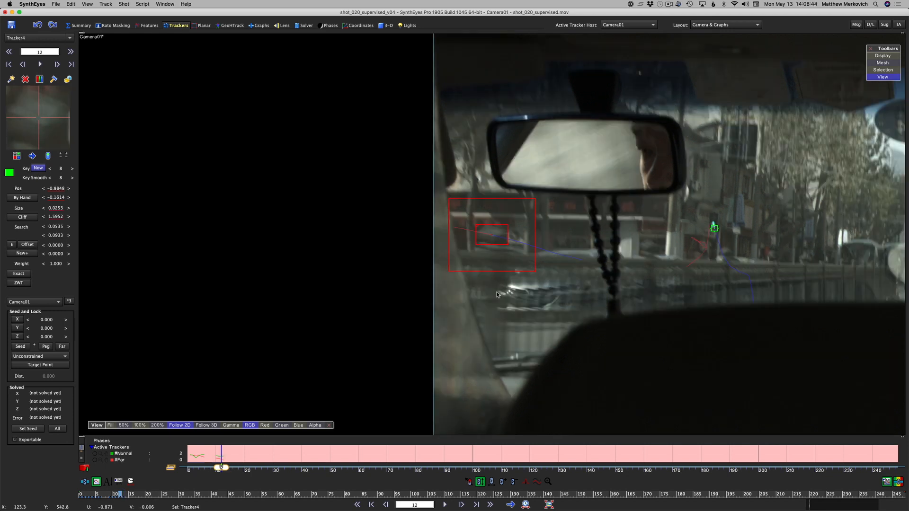
pyautogui.press('d')
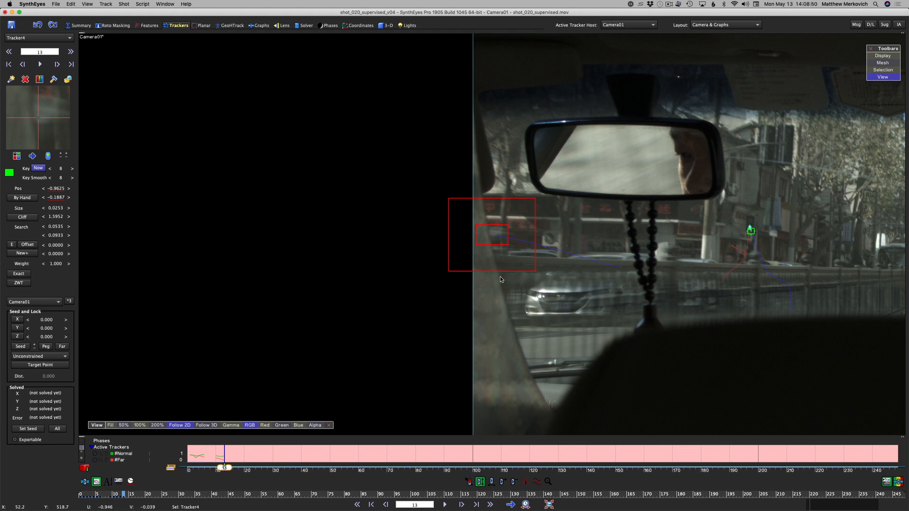
pyautogui.press('s')
pyautogui.press('d')
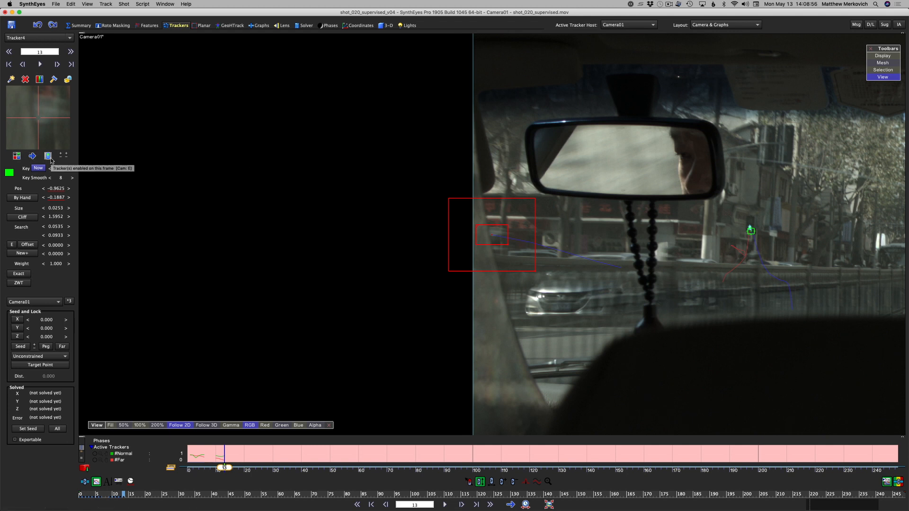
pyautogui.press('d')
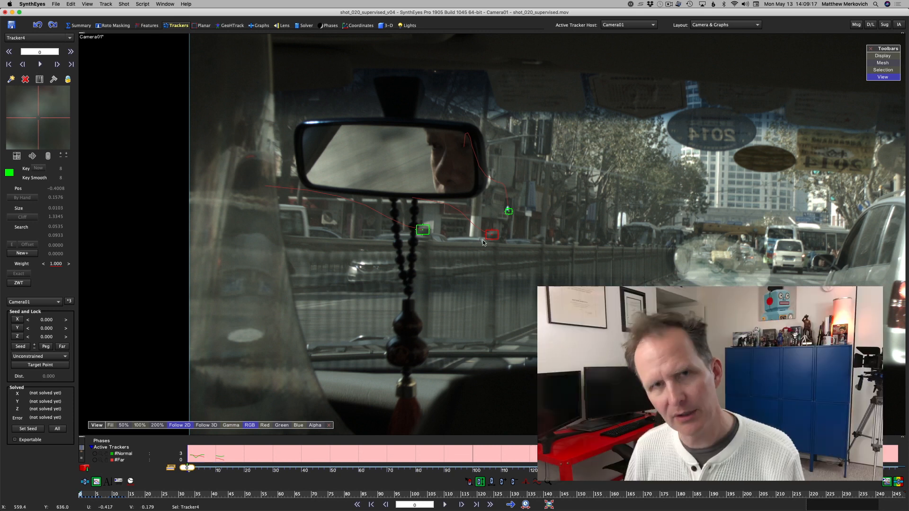
# Step: Step from frame 0 to frame 7 and back to frame 0 to examine the background for another trackable feature
pyautogui.press('d')
pyautogui.press('d')
pyautogui.press('d')
pyautogui.press('d')
pyautogui.press('d')
pyautogui.press('d')
pyautogui.press('d')
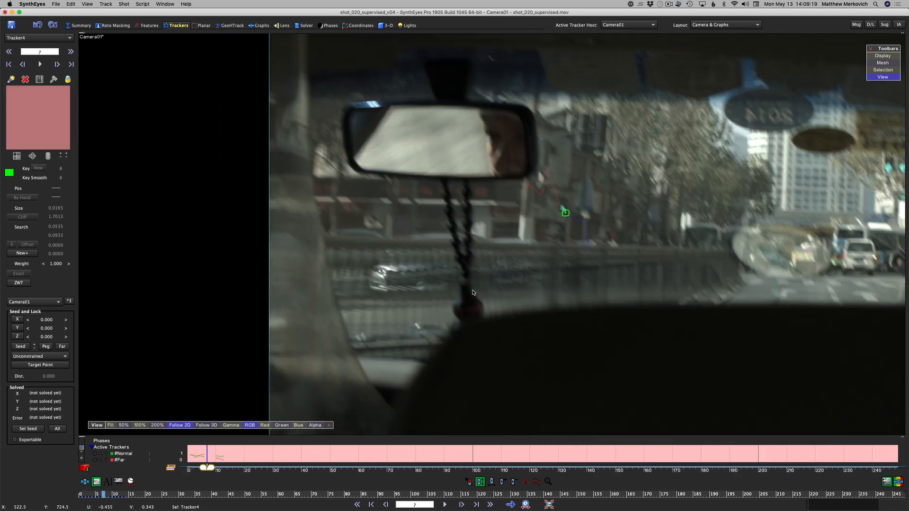
pyautogui.press('s')
pyautogui.press('s')
pyautogui.press('s')
pyautogui.press('s')
pyautogui.press('s')
pyautogui.press('s')
pyautogui.press('s')
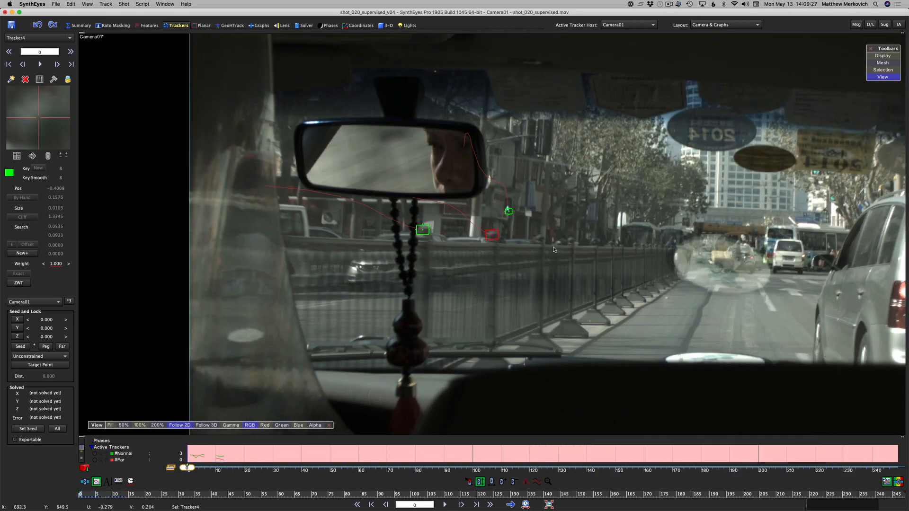
# Step: Create Tracker5 at frame 0 on the blurred feature above the fence, beyond Tracker4, and advance it to frame 4
pyautogui.scroll(3, 554, 249)
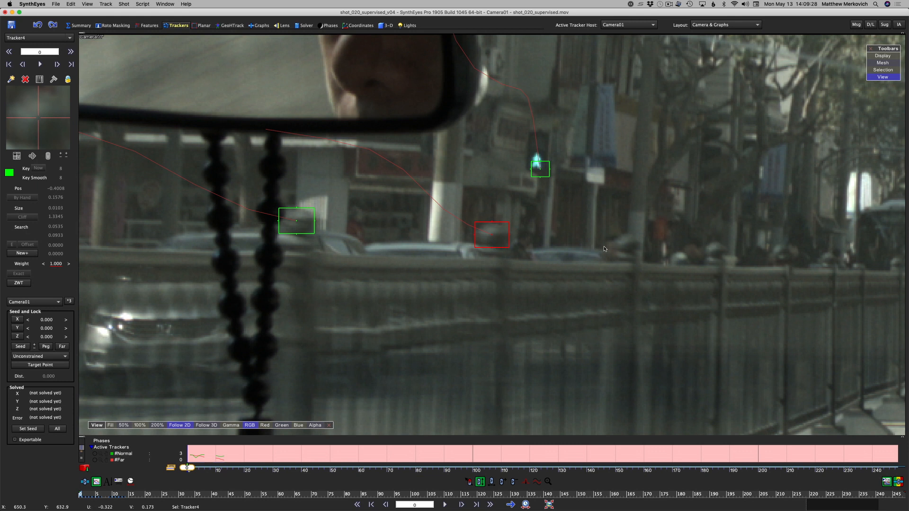
pyautogui.click(627, 243)
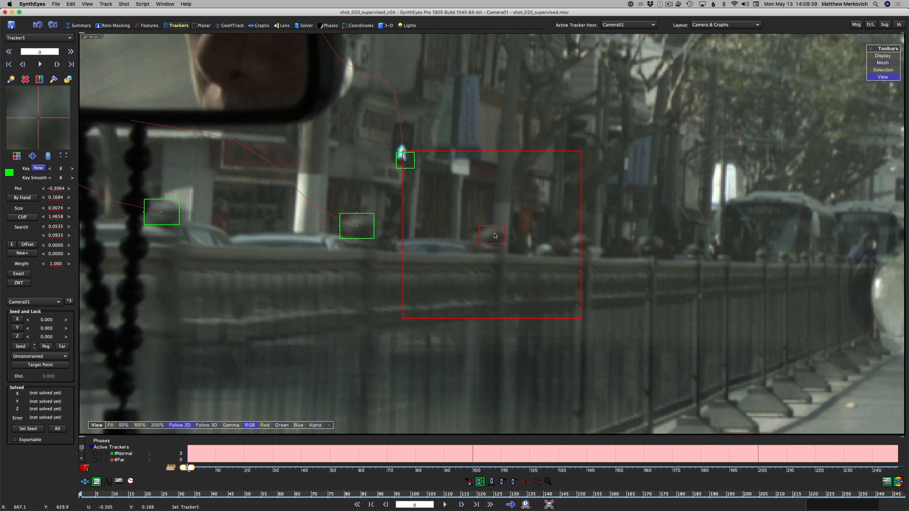
pyautogui.press('d')
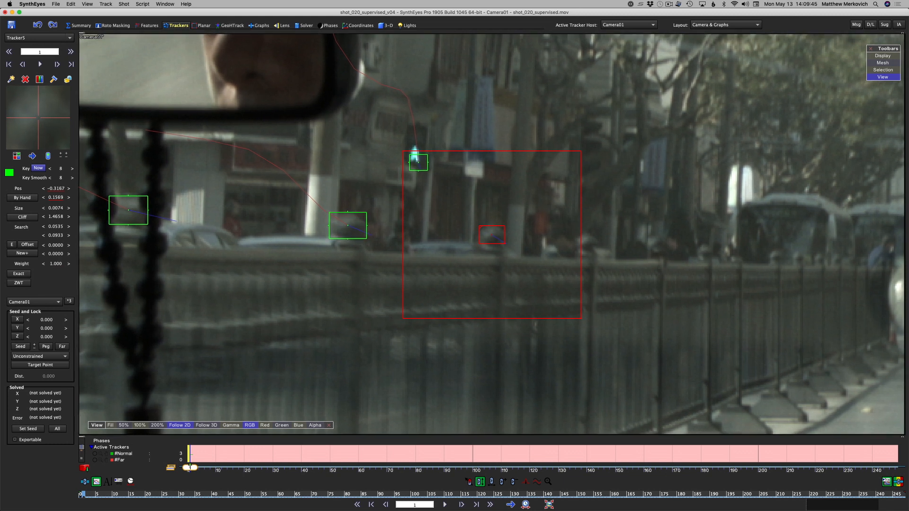
pyautogui.press('d')
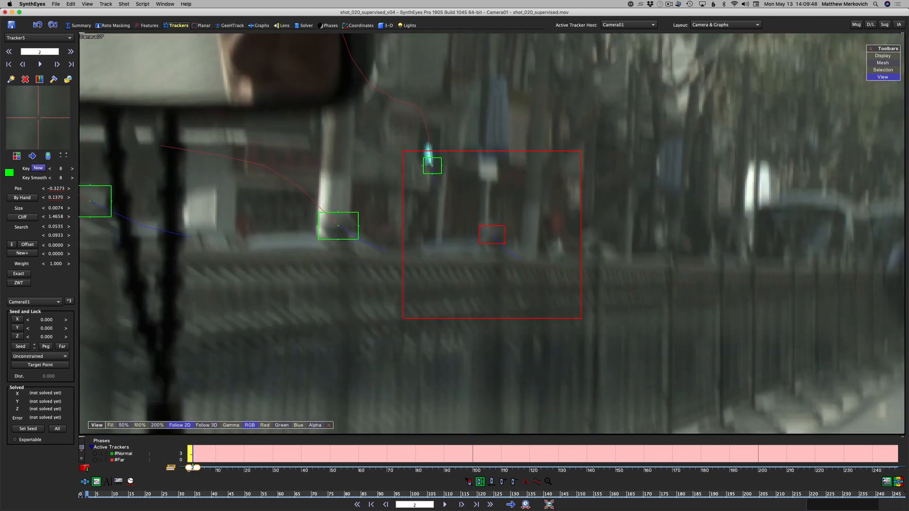
pyautogui.press('d')
pyautogui.press('d')
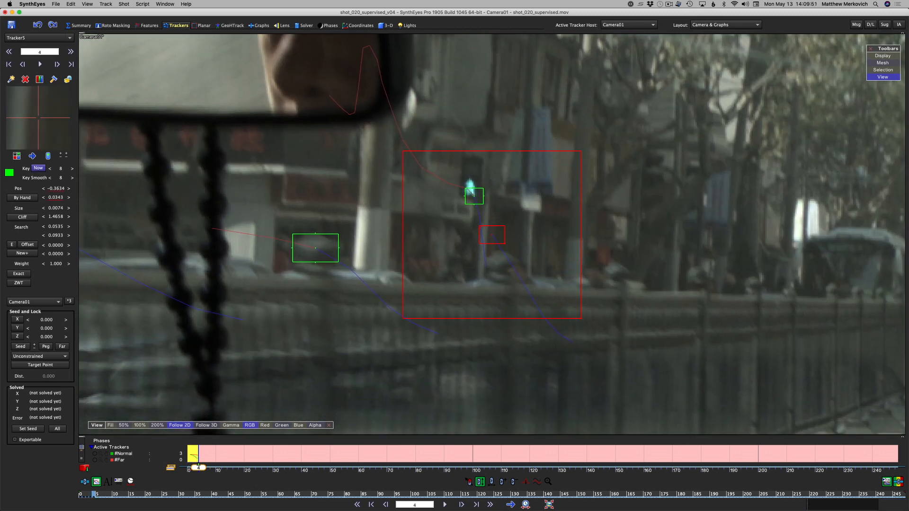
# Step: Align Tracker5 with its feature at frames 4 and 5, and enlarge its tracking box to size 0.0100
pyautogui.moveTo(492, 235); pyautogui.dragTo(500, 261)
pyautogui.press('d')
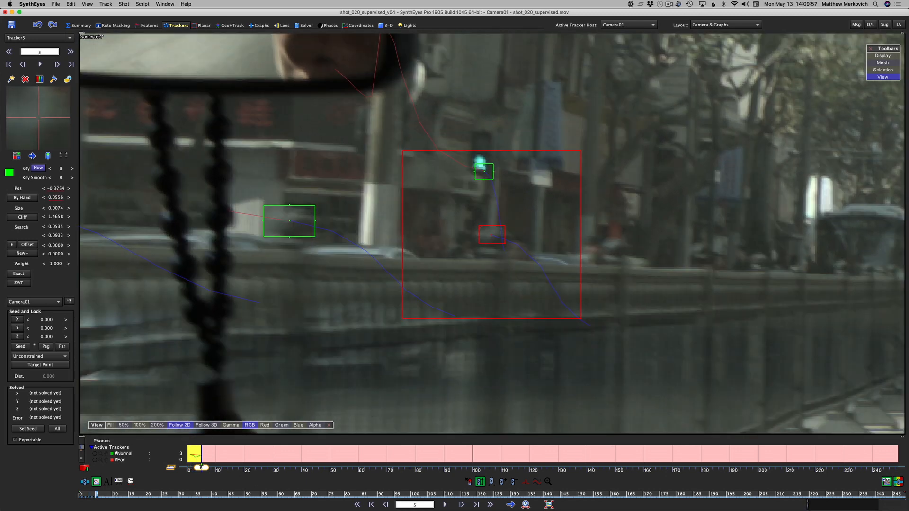
pyautogui.moveTo(492, 235); pyautogui.dragTo(512, 247)
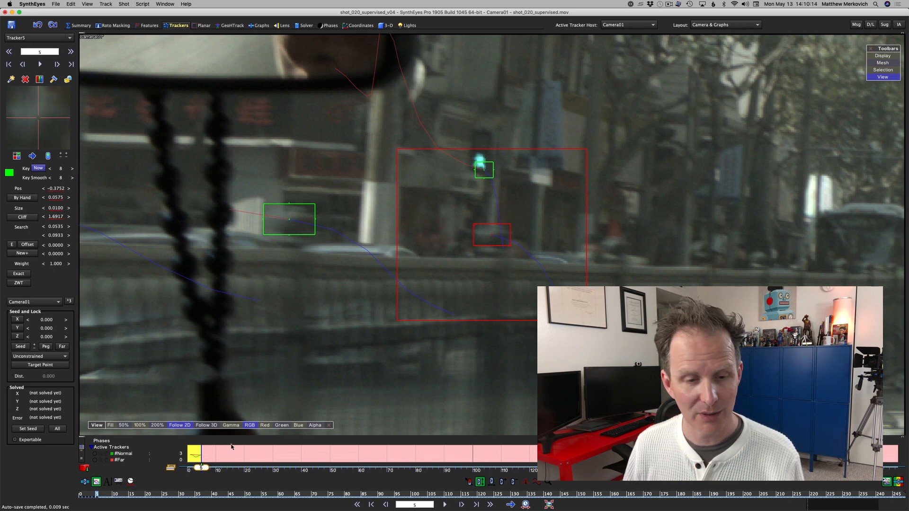
# Step: Adjust the border between the camera view and the graph slightly, and review the available layouts, keeping Camera & Graphs
pyautogui.moveTo(235, 436)
pyautogui.mouseDown()
pyautogui.moveTo(236, 182)
pyautogui.moveTo(237, 437)
pyautogui.mouseUp()
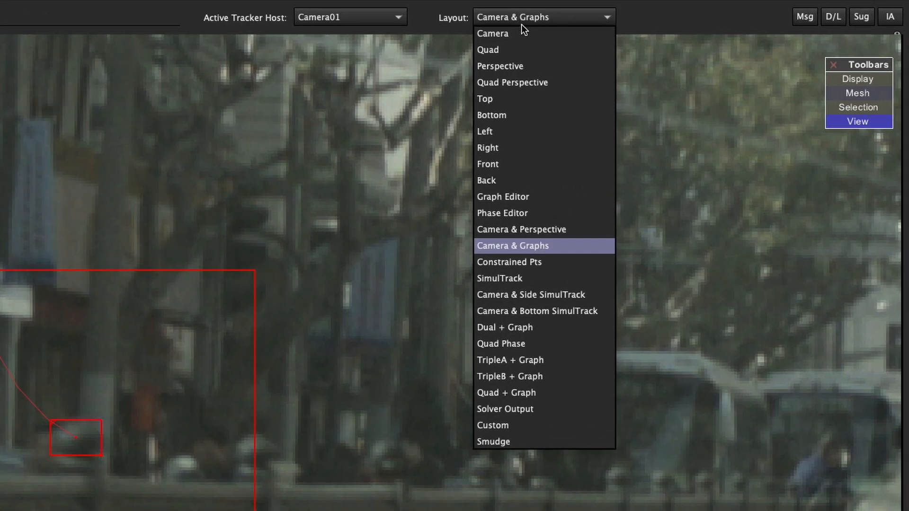
pyautogui.click(609, 204)
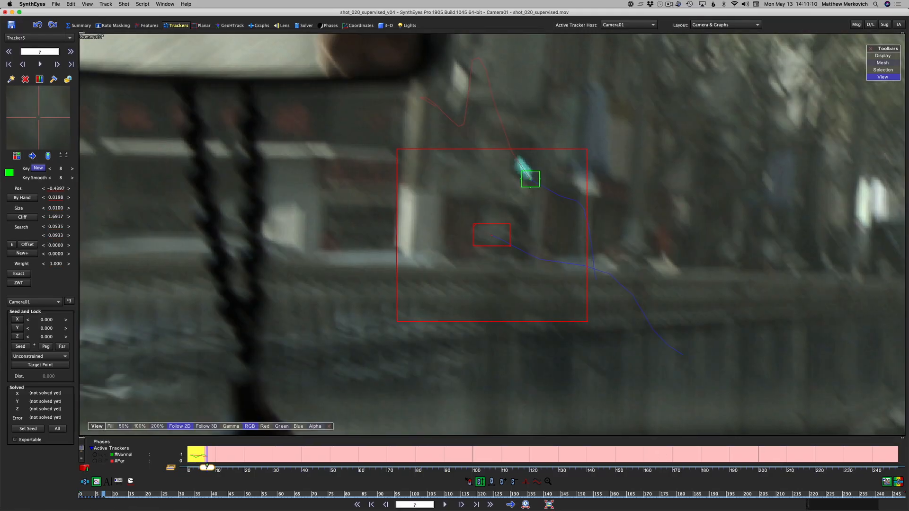
# Step: Step Tracker5 back from frame 7 to frame 0 and forward to frame 6 to check its alignment with the feature
pyautogui.press('s')
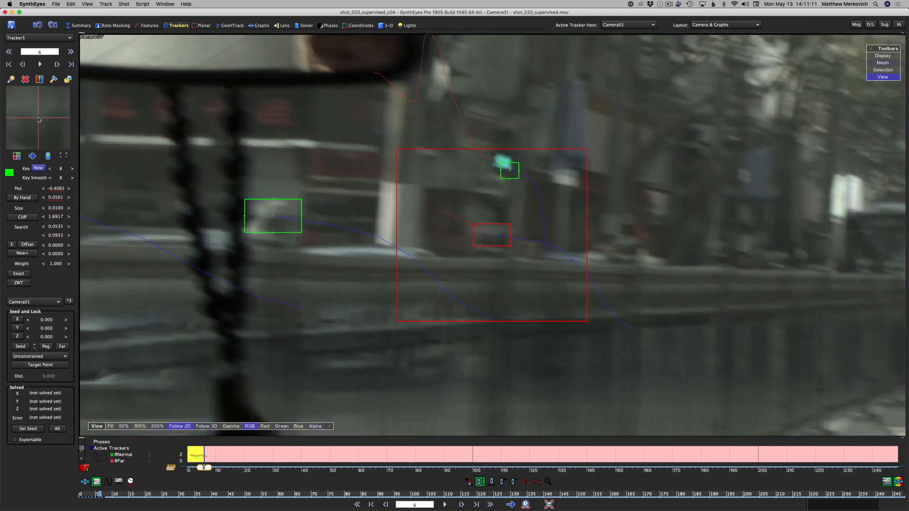
pyautogui.press('a')
pyautogui.press('a')
pyautogui.press('a')
pyautogui.press('a')
pyautogui.press('a')
pyautogui.press('a')
pyautogui.press('a')
pyautogui.press('a')
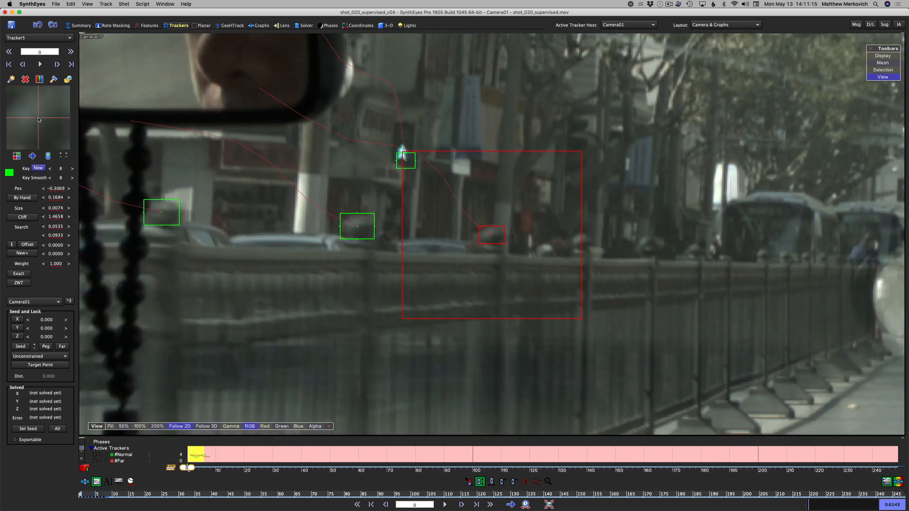
pyautogui.press('s')
pyautogui.press('s')
pyautogui.press('s')
pyautogui.press('s')
pyautogui.press('s')
pyautogui.press('s')
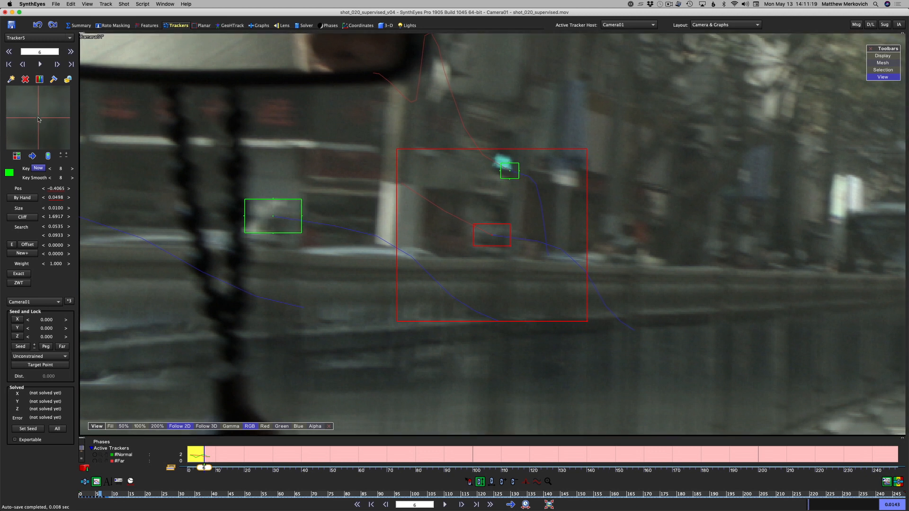
# Step: Advance frame by frame from frame 6 to frame 10, nudging Tracker5 onto its blurred feature along the way
pyautogui.press('s')
pyautogui.moveTo(39, 120); pyautogui.dragTo(39, 121)
pyautogui.press('s')
pyautogui.moveTo(39, 120); pyautogui.dragTo(39, 119)
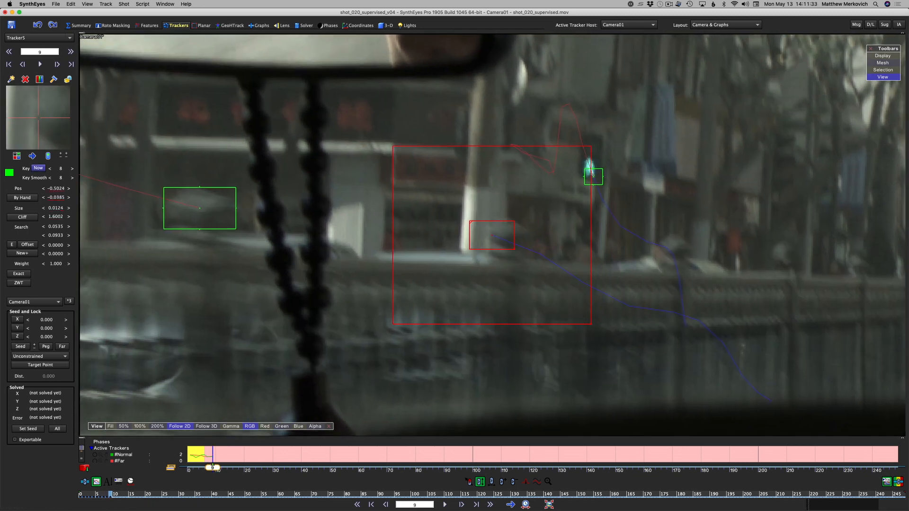
pyautogui.moveTo(38, 118); pyautogui.dragTo(37, 114)
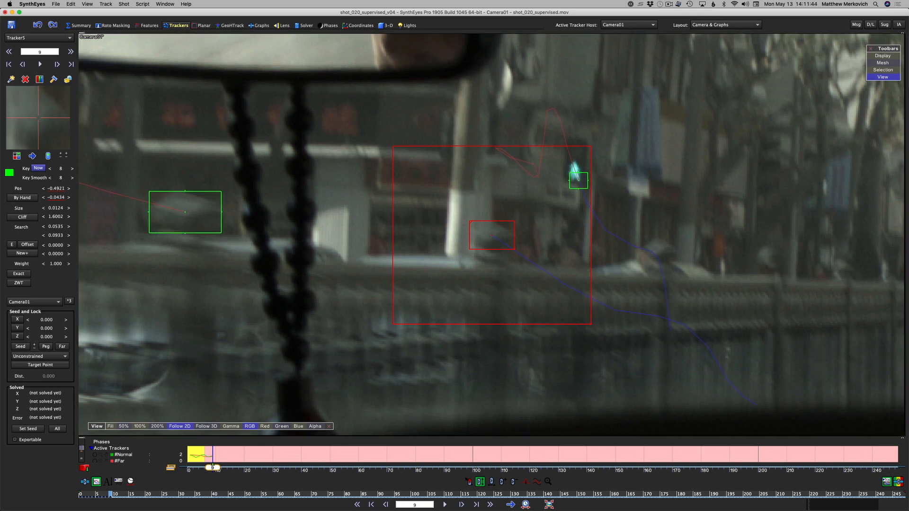
pyautogui.press('s')
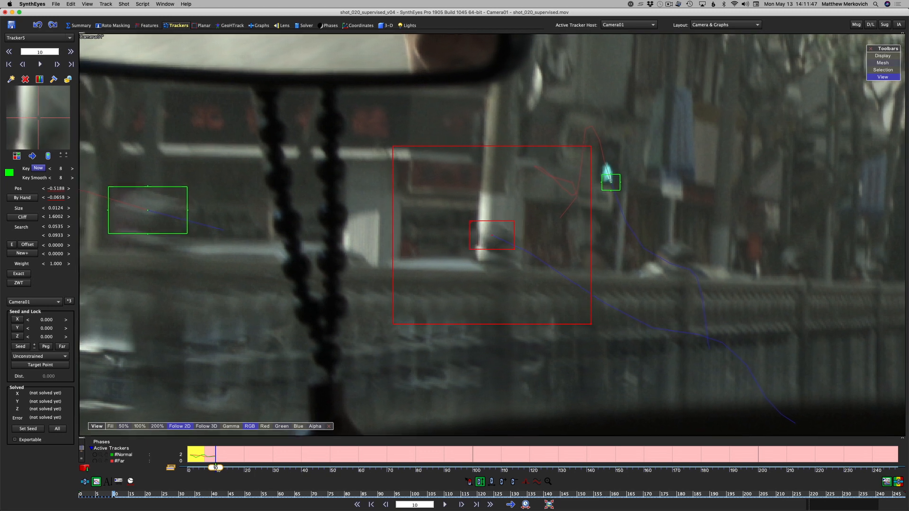
pyautogui.moveTo(39, 117); pyautogui.dragTo(39, 117)
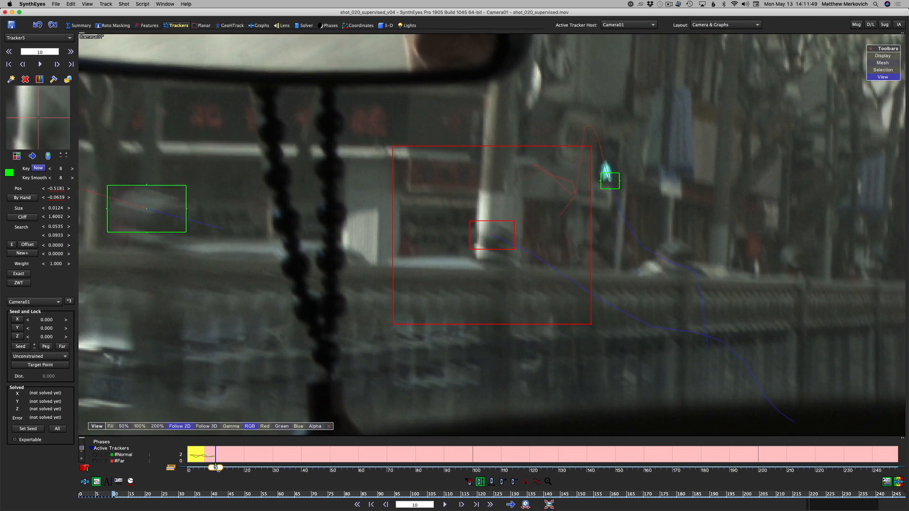
# Step: Reposition Tracker5 on its feature at frame 11, clear of the white pole, and enlarge its tracking box to size 0.0147
pyautogui.scroll(2, 516, 235)
pyautogui.scroll(3, 594, 246)
pyautogui.scroll(-1, 581, 248)
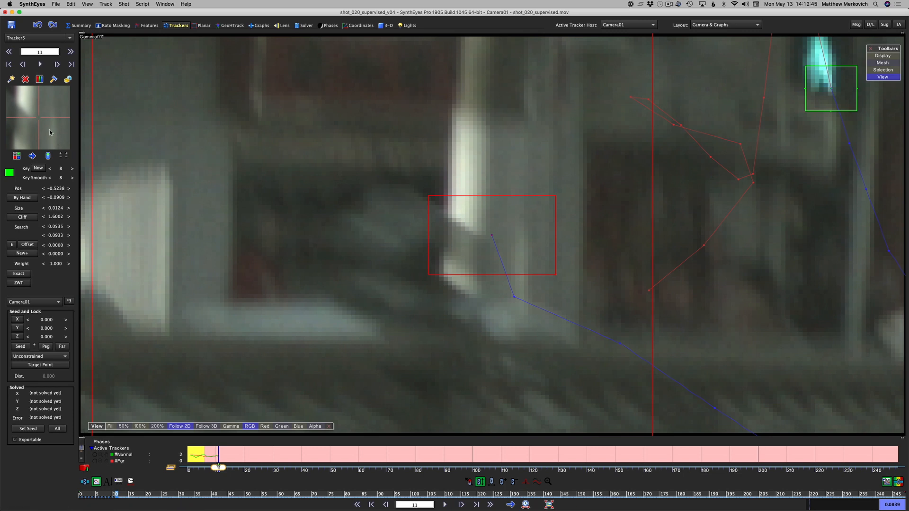
pyautogui.moveTo(49, 133); pyautogui.dragTo(95, 136)
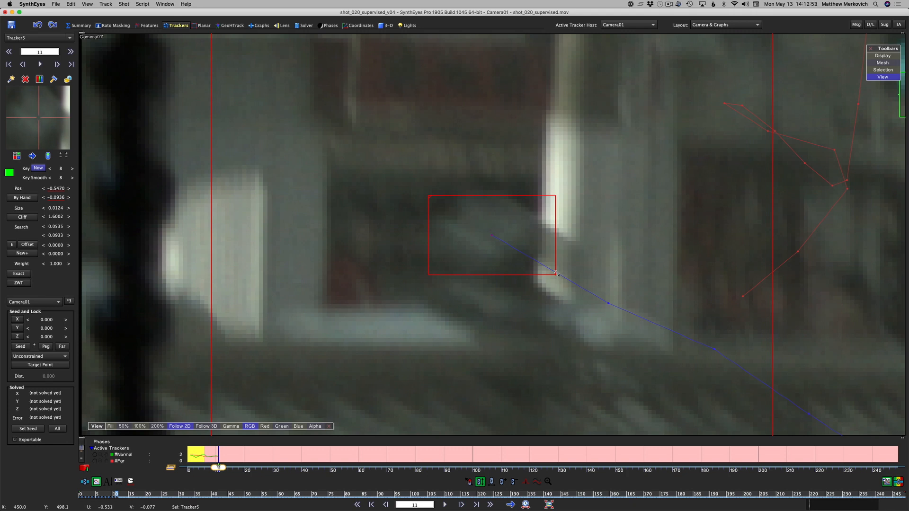
pyautogui.moveTo(555, 273); pyautogui.dragTo(568, 282)
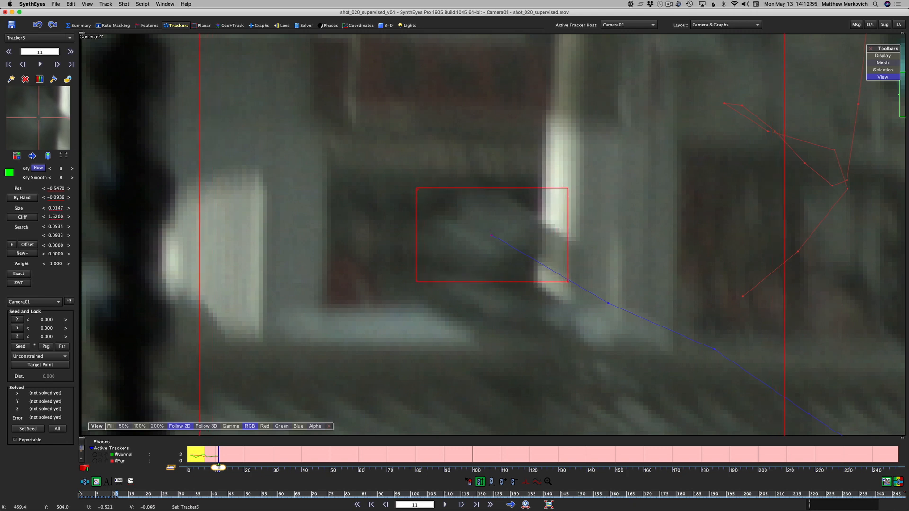
# Step: Compare Tracker5's placement between frames 10 and 11, and nudge it onto its feature while stepping back toward frame 8
pyautogui.scroll(3, 61, 123)
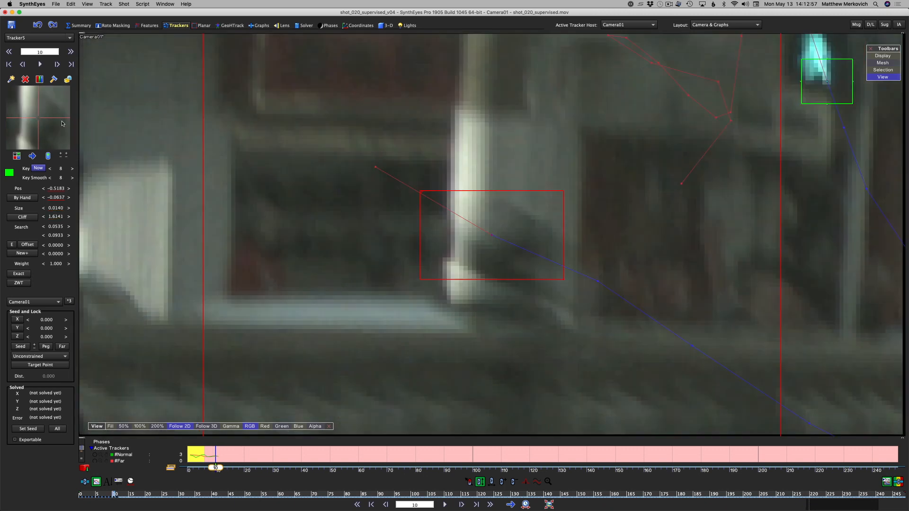
pyautogui.scroll(-3, 61, 124)
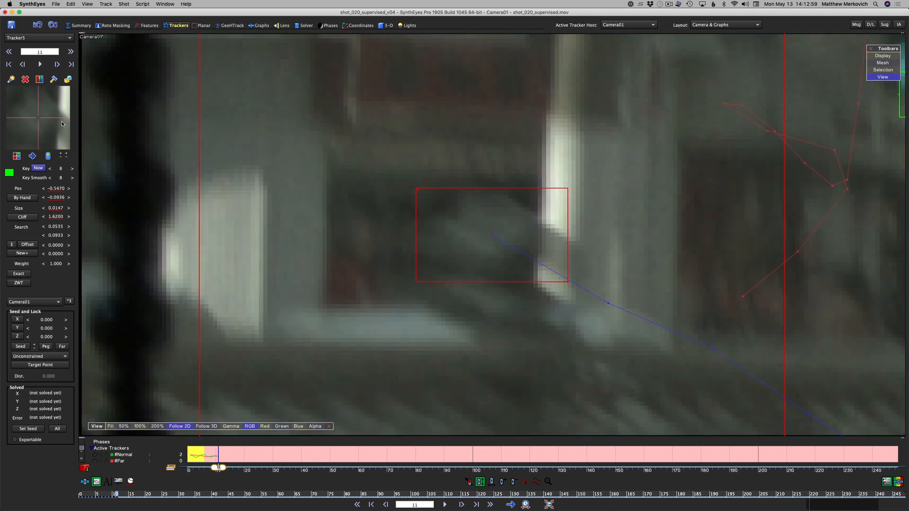
pyautogui.scroll(3, 61, 124)
pyautogui.scroll(-3, 62, 123)
pyautogui.scroll(3, 61, 123)
pyautogui.moveTo(45, 122); pyautogui.dragTo(46, 129)
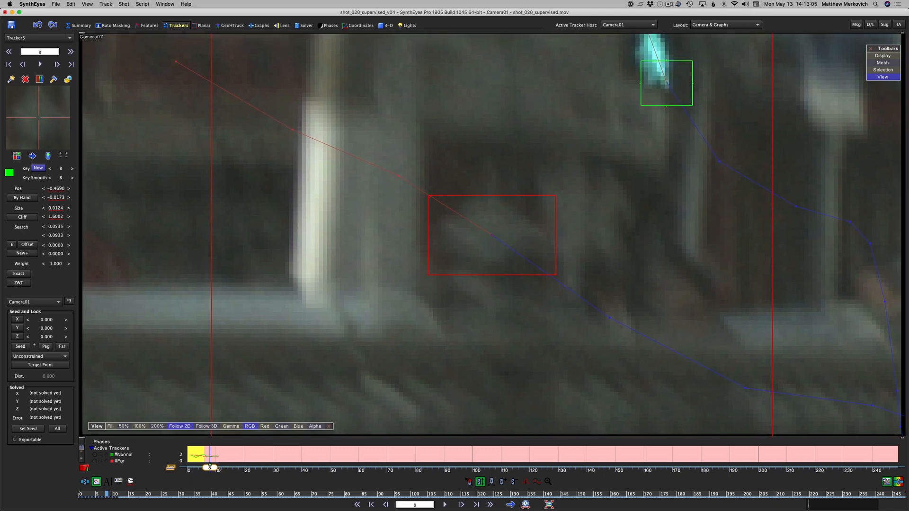
# Step: Compare Tracker5's placement on its feature between frames 5 and 11, and step back to frame 0
pyautogui.scroll(-3, 38, 119)
pyautogui.scroll(3, 39, 119)
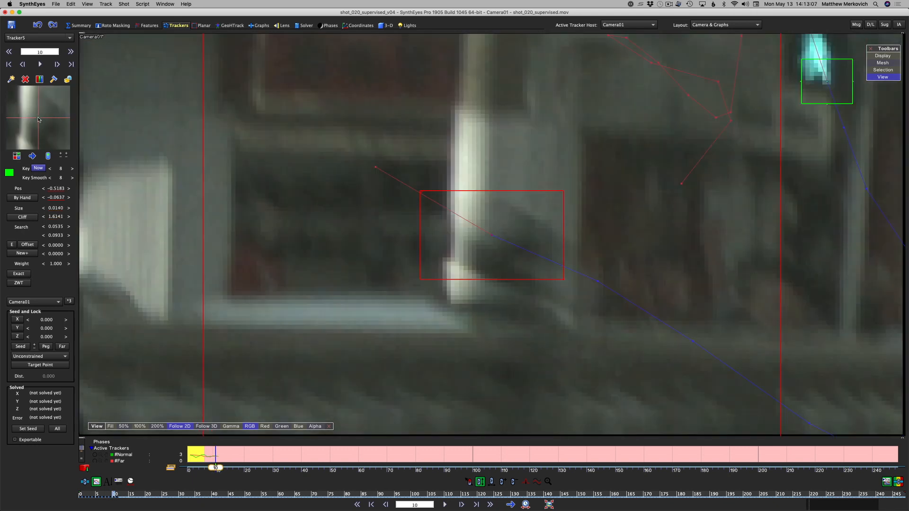
pyautogui.scroll(2, 37, 115)
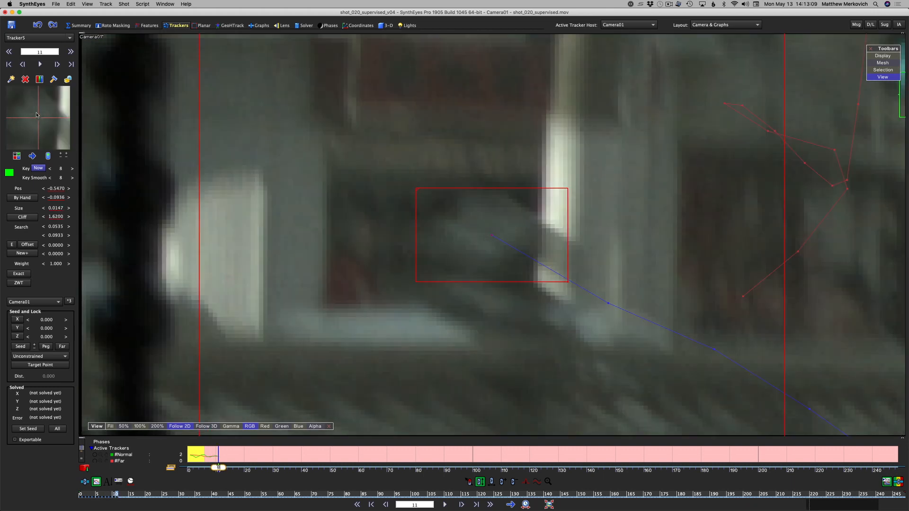
pyautogui.scroll(-1, 37, 114)
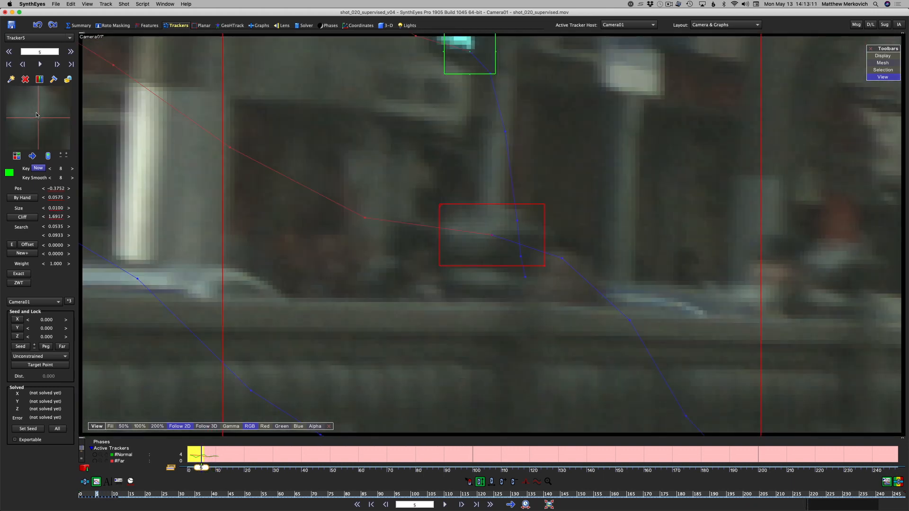
pyautogui.scroll(-4, 405, 190)
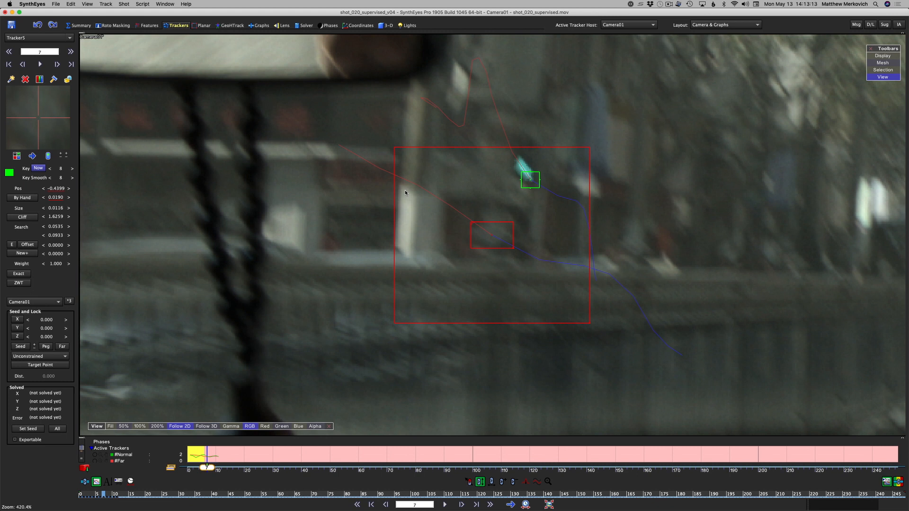
pyautogui.scroll(-4, 405, 191)
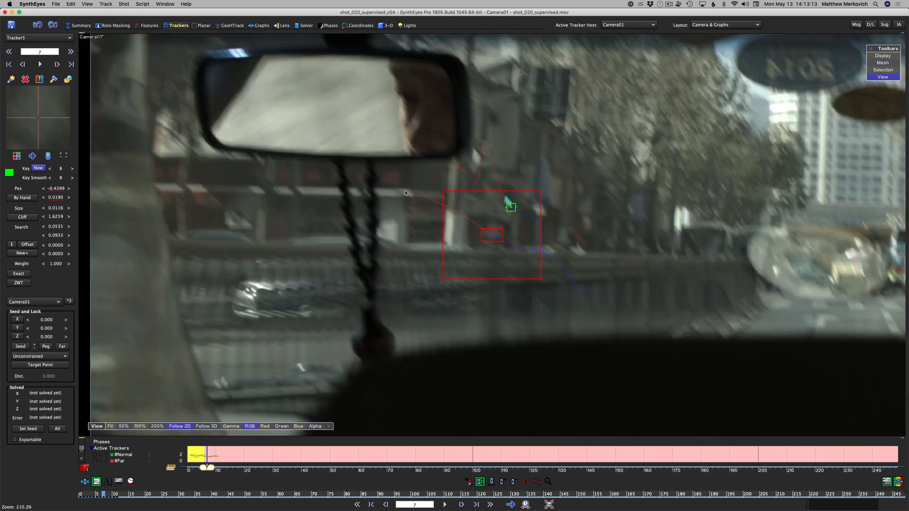
pyautogui.press('s')
pyautogui.press('s')
pyautogui.press('s')
pyautogui.press('s')
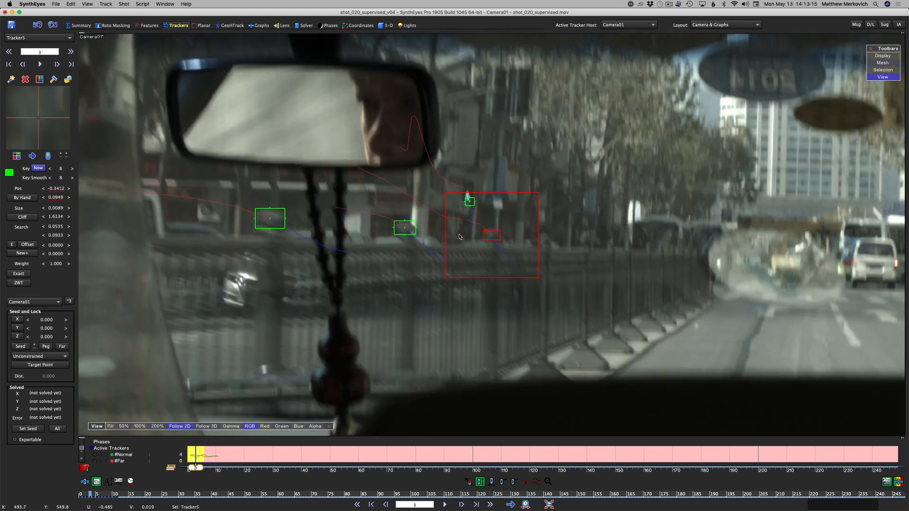
pyautogui.press('s')
pyautogui.press('s')
pyautogui.press('s')
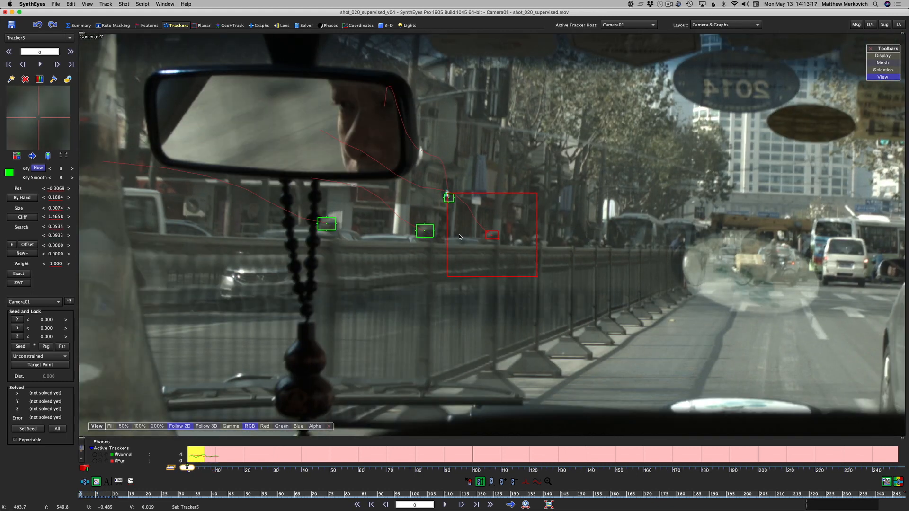
# Step: Step forward from frame 0 to frame 12 to check how Tracker5 follows its feature
pyautogui.press('d')
pyautogui.press('d')
pyautogui.press('d')
pyautogui.press('d')
pyautogui.press('d')
pyautogui.press('d')
pyautogui.press('d')
pyautogui.press('d')
pyautogui.press('d')
pyautogui.press('d')
pyautogui.press('d')
pyautogui.press('d')
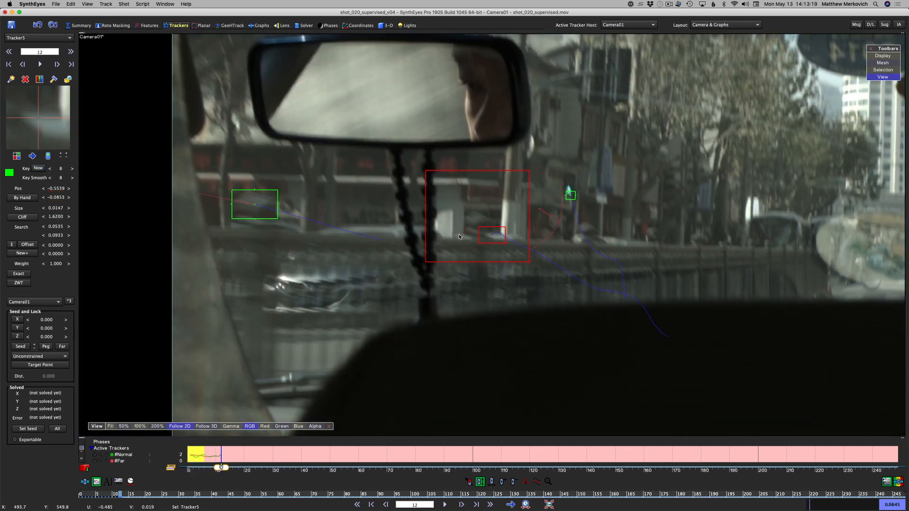
# Step: Move Tracker5 onto its blurred feature at frame 12 and again at frame 13, beside the hanging beads
pyautogui.press('s')
pyautogui.scroll(3, 528, 248)
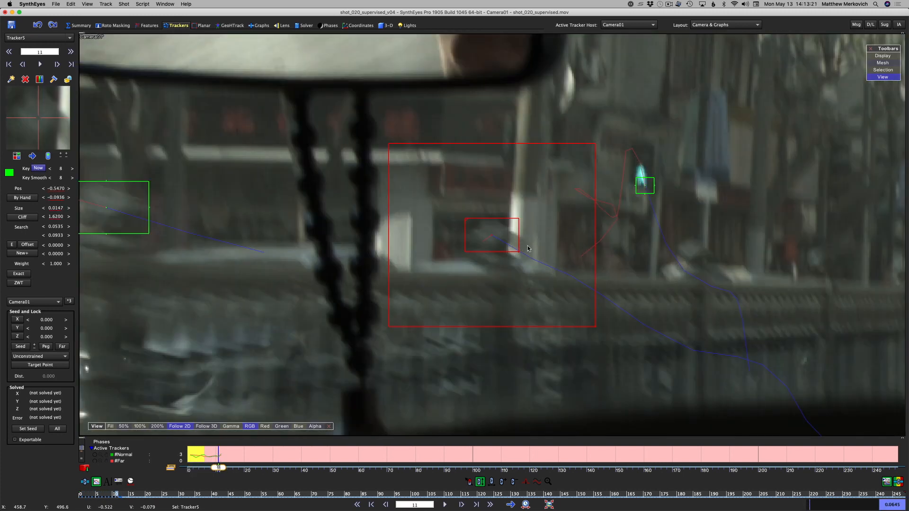
pyautogui.moveTo(38, 118); pyautogui.dragTo(76, 152)
pyautogui.press('d')
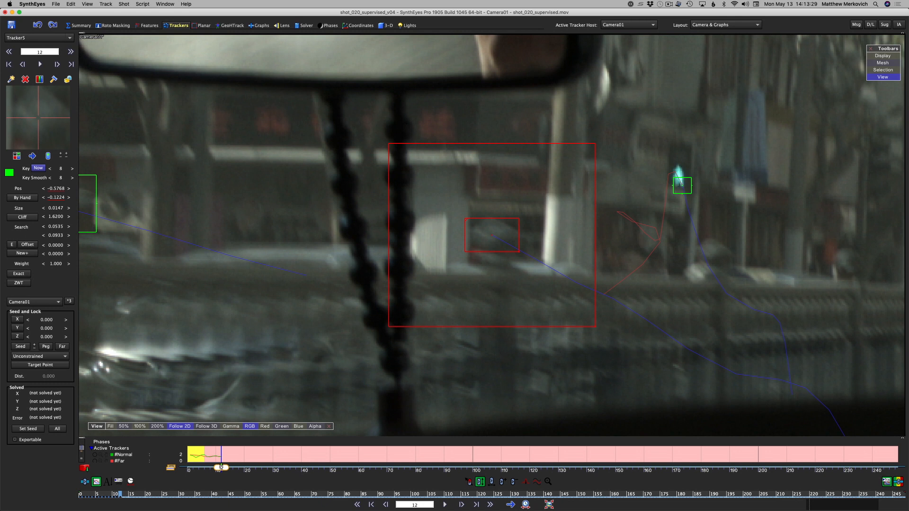
pyautogui.scroll(3, 479, 258)
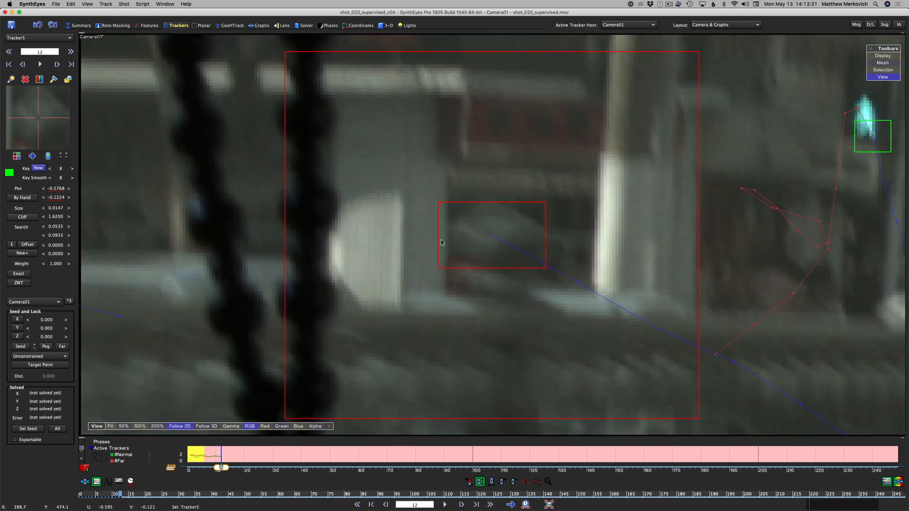
pyautogui.press('d')
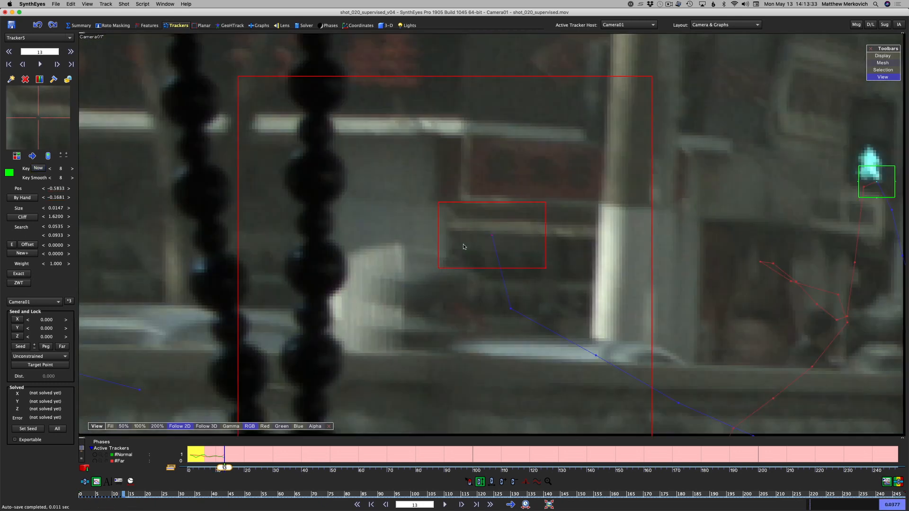
pyautogui.click(426, 284)
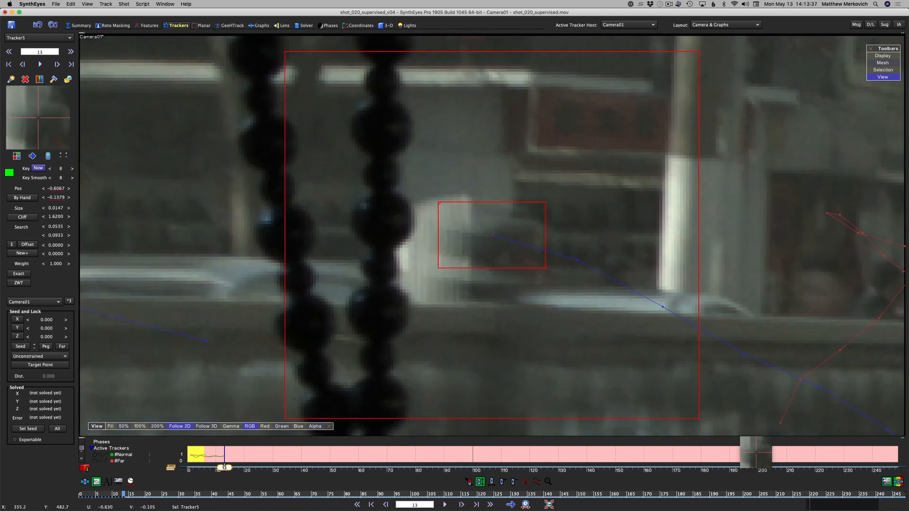
# Step: Advance to frame 14 and disable Tracker5 there, where the hanging beads hide its feature
pyautogui.press('d')
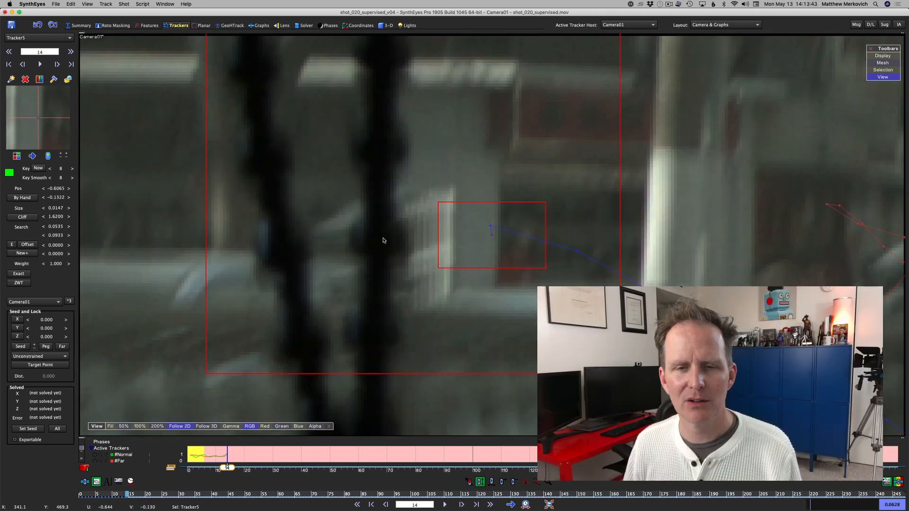
pyautogui.scroll(-2, 381, 237)
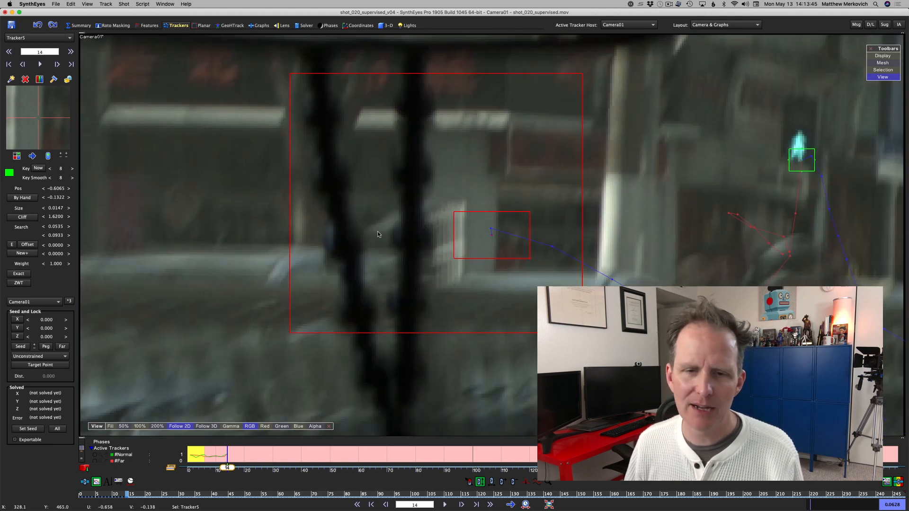
pyautogui.click(47, 155)
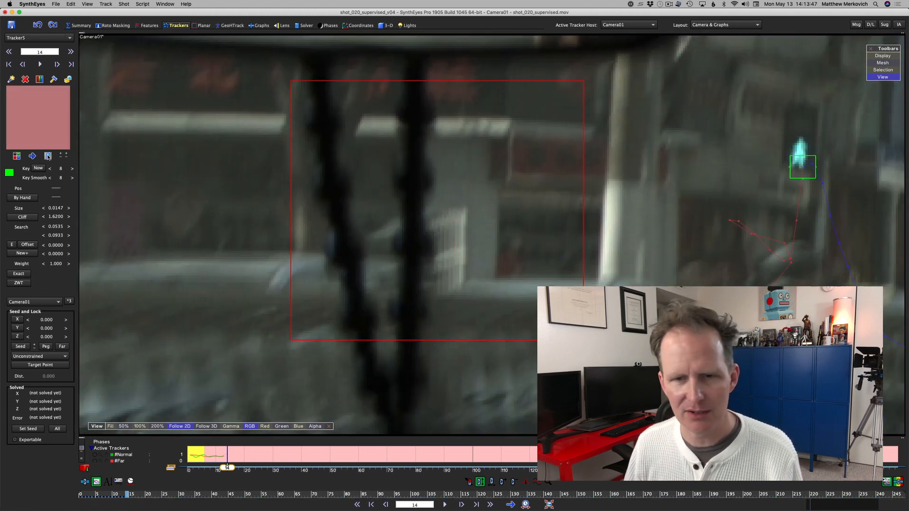
# Step: Place Tracker5 back on its feature at frame 16, past the beads, and enlarge its tracking box to size 0.0177
pyautogui.press('d')
pyautogui.press('d')
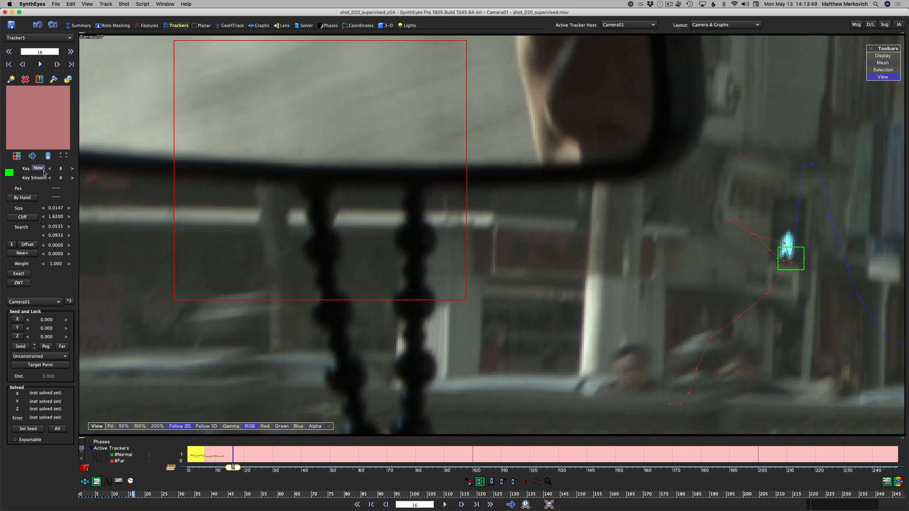
pyautogui.click(237, 318)
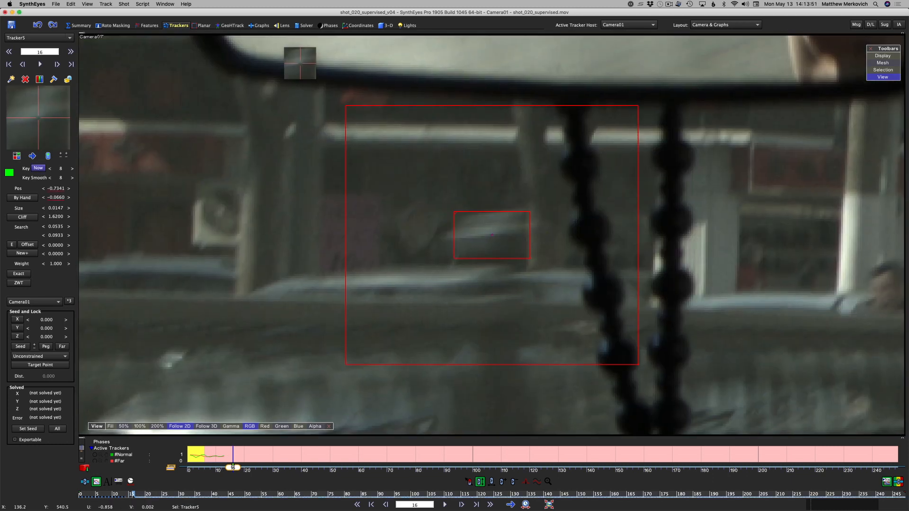
pyautogui.moveTo(224, 320); pyautogui.dragTo(227, 320)
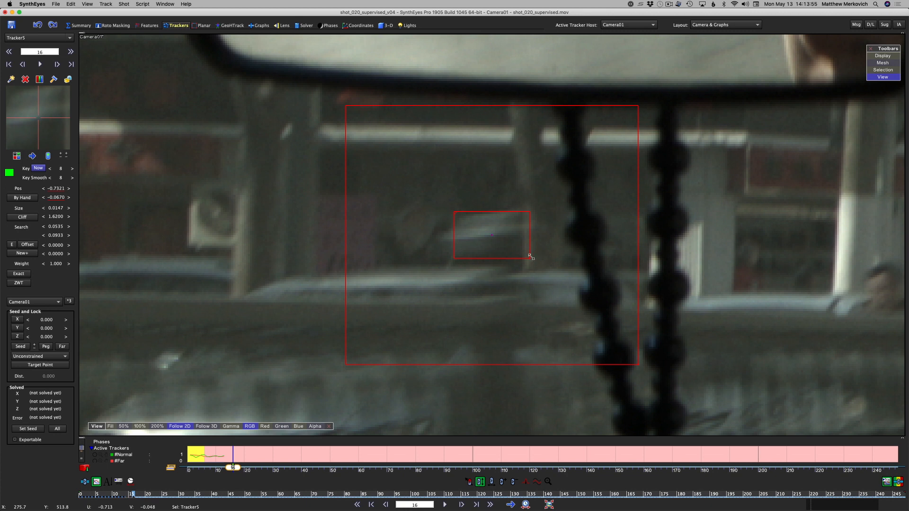
pyautogui.moveTo(532, 257); pyautogui.dragTo(539, 261)
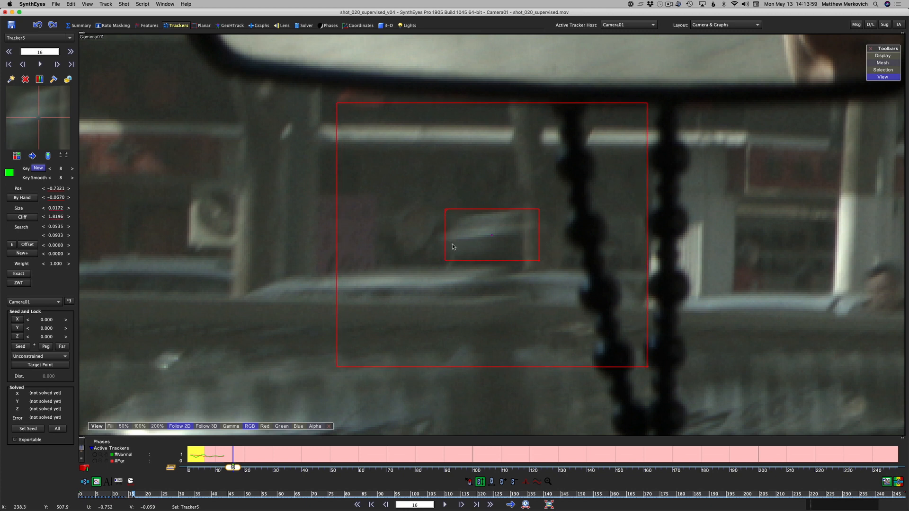
pyautogui.moveTo(527, 260); pyautogui.dragTo(545, 262)
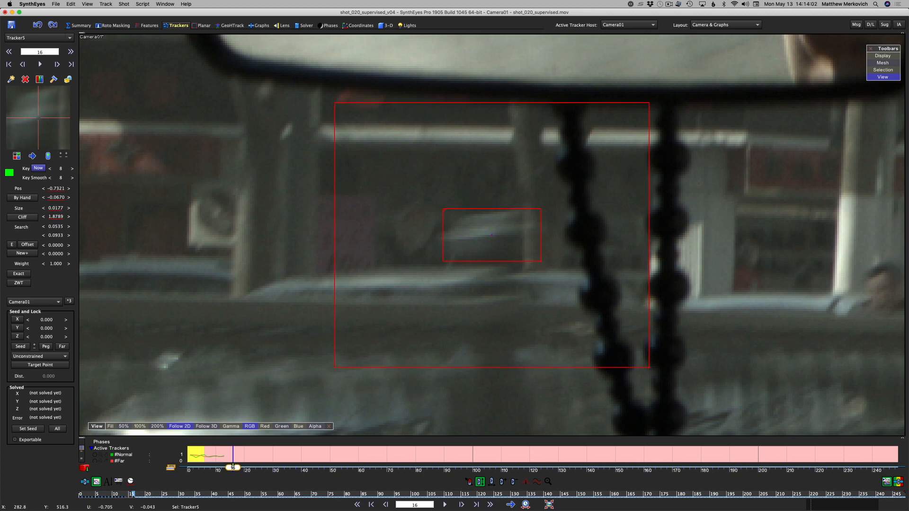
pyautogui.moveTo(484, 247); pyautogui.dragTo(462, 226)
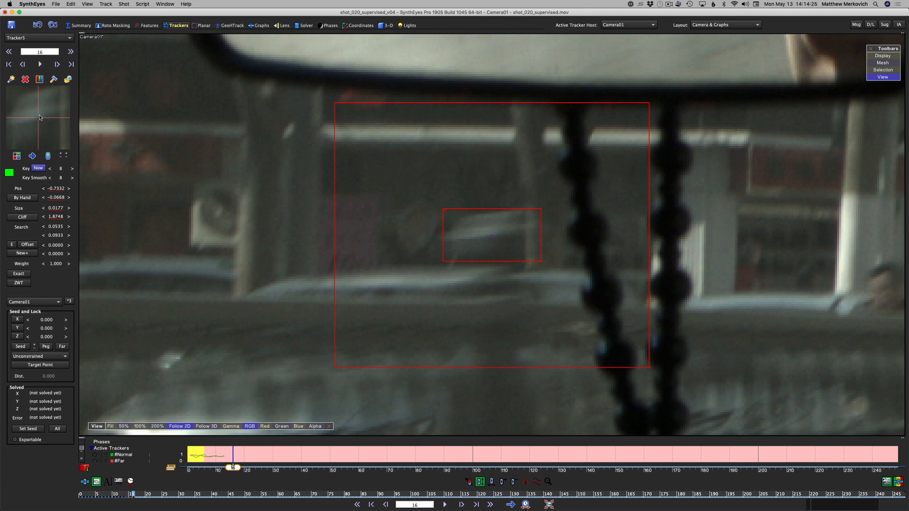
# Step: Advance to frame 19, nudge Tracker5 onto its feature near the image edge, and enlarge its box to size 0.0211
pyautogui.press('d')
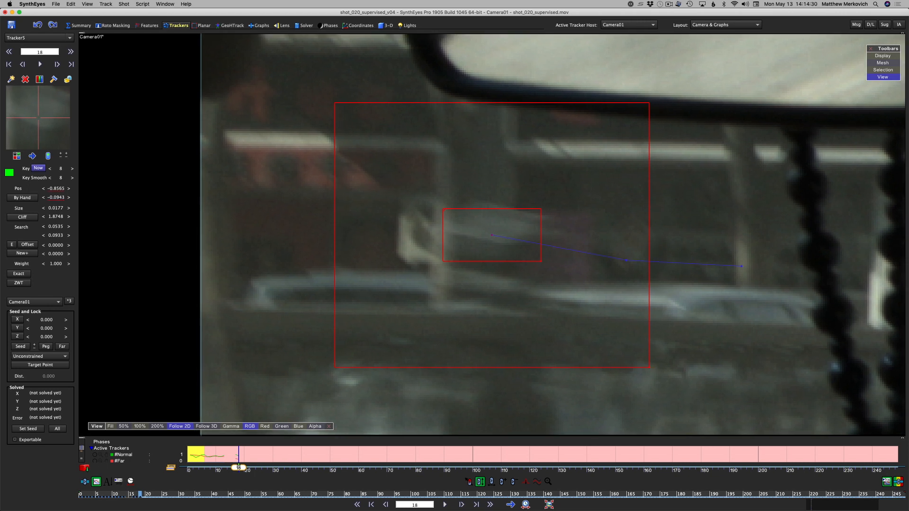
pyautogui.press('d')
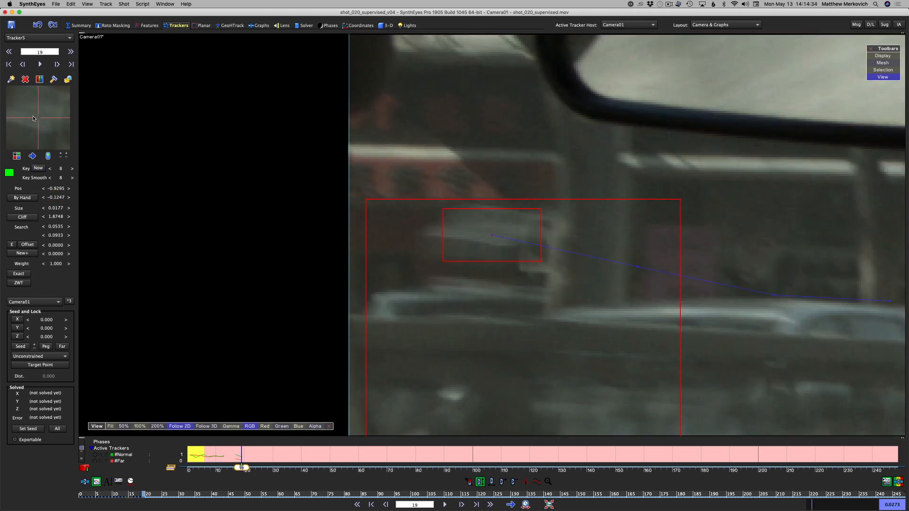
pyautogui.moveTo(33, 119); pyautogui.dragTo(43, 119)
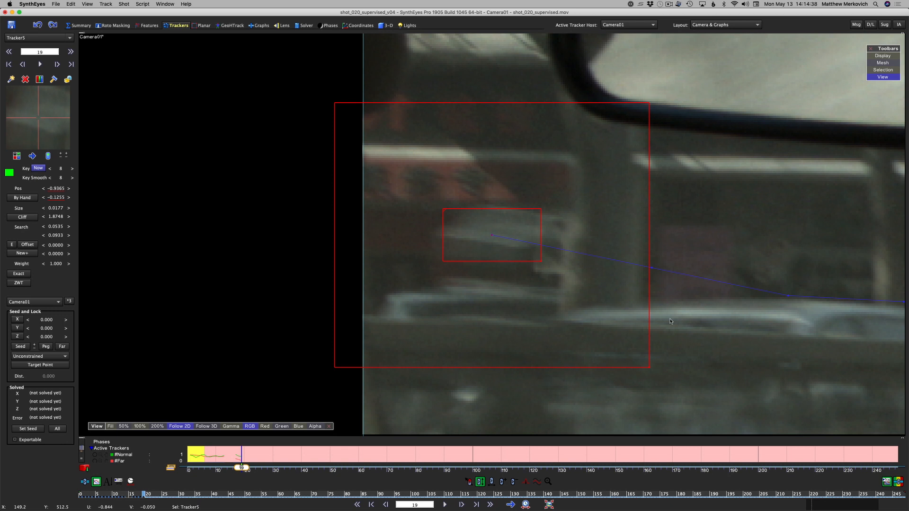
pyautogui.moveTo(540, 261); pyautogui.dragTo(550, 266)
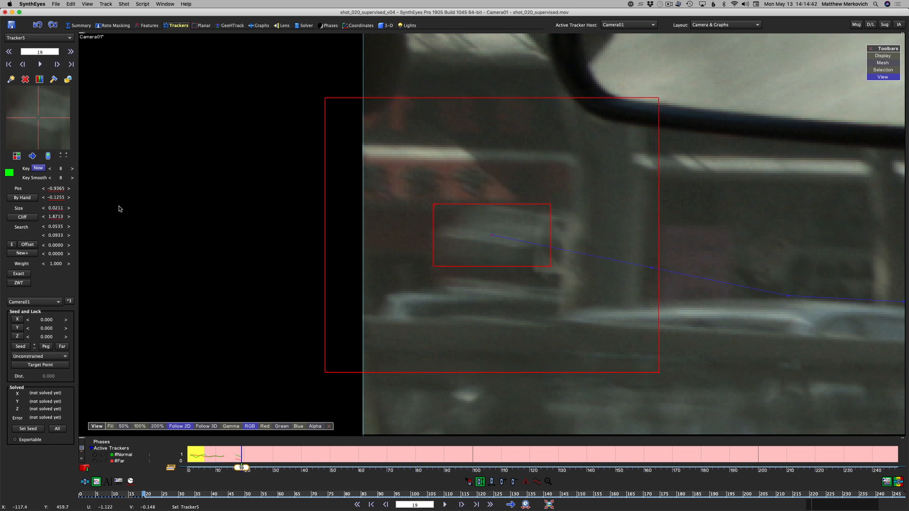
pyautogui.moveTo(39, 121); pyautogui.dragTo(40, 120)
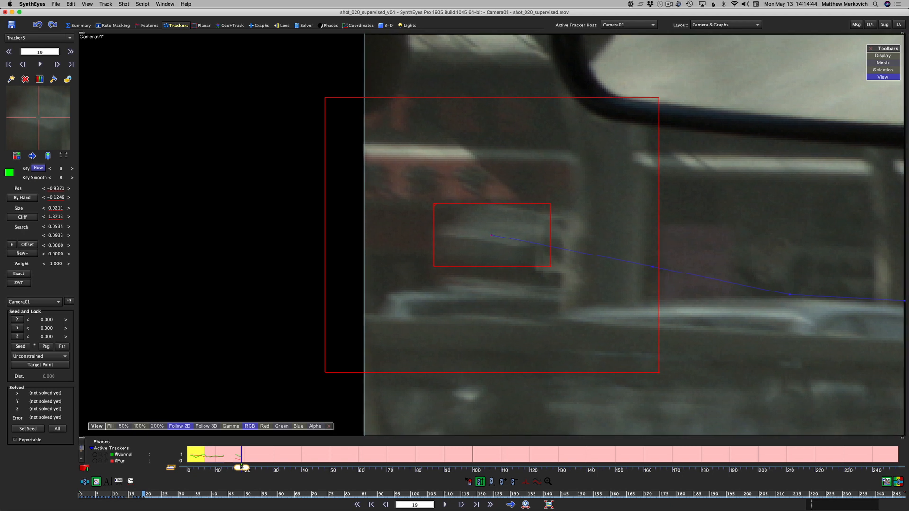
# Step: End Tracker5 at frame 20, where its feature leaves the image, and lock the tracker
pyautogui.press('s')
pyautogui.press('d')
pyautogui.press('d')
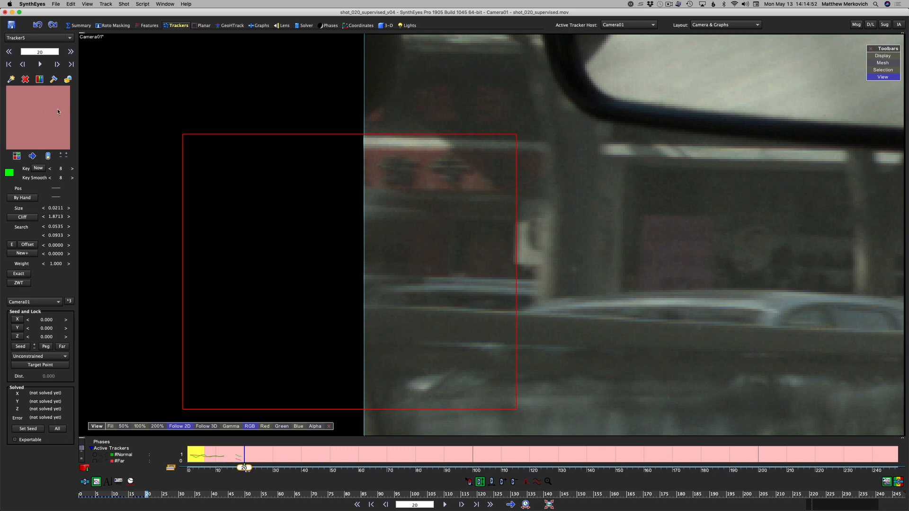
pyautogui.click(68, 79)
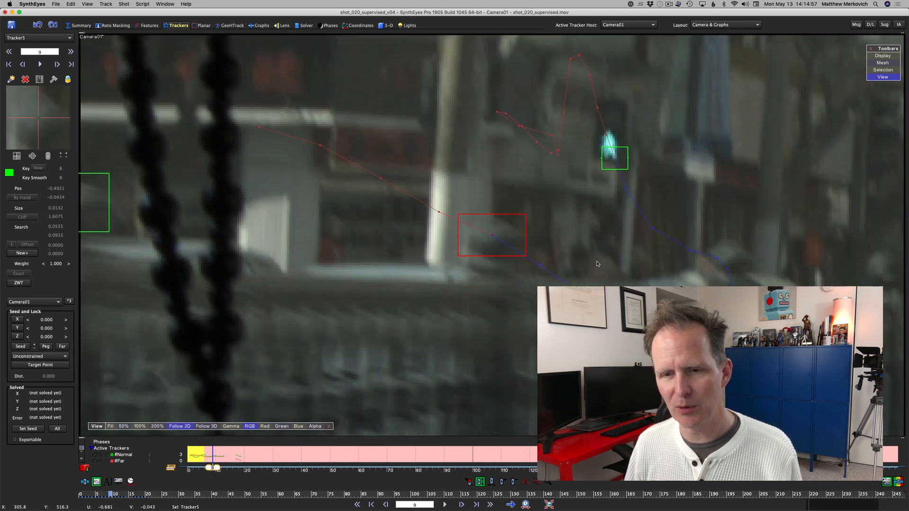
# Step: Step backward through the shot to frame 0 to review the locked Tracker5's path
pyautogui.press('Left')
pyautogui.press('Left')
pyautogui.press('Left')
pyautogui.press('Left')
pyautogui.press('Left')
pyautogui.press('Left')
pyautogui.press('Left')
pyautogui.press('Left')
pyautogui.press('Left')
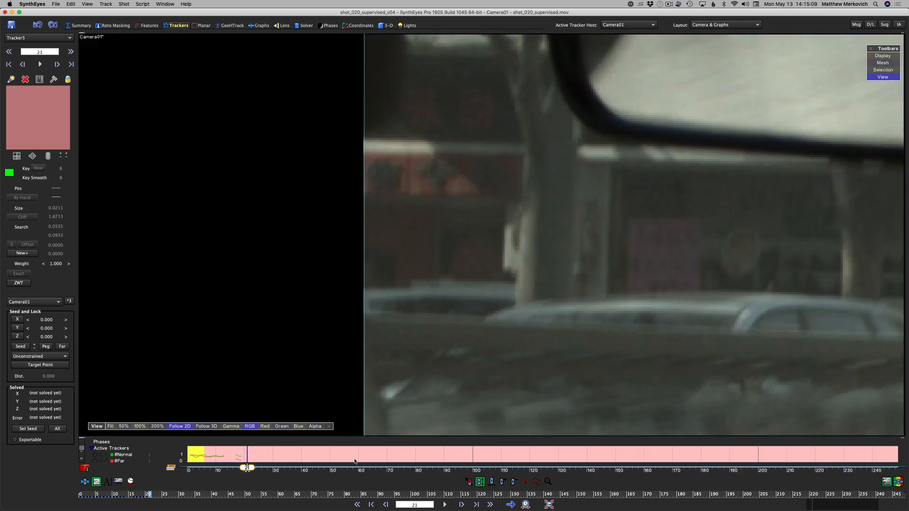
pyautogui.press('Left')
pyautogui.press('Left')
pyautogui.press('Left')
pyautogui.press('Left')
pyautogui.press('Left')
pyautogui.press('Left')
pyautogui.press('Left')
pyautogui.press('Left')
pyautogui.press('Left')
pyautogui.press('Left')
pyautogui.press('Left')
pyautogui.press('Left')
pyautogui.press('Left')
pyautogui.press('Left')
pyautogui.press('Left')
pyautogui.press('Left')
pyautogui.press('Left')
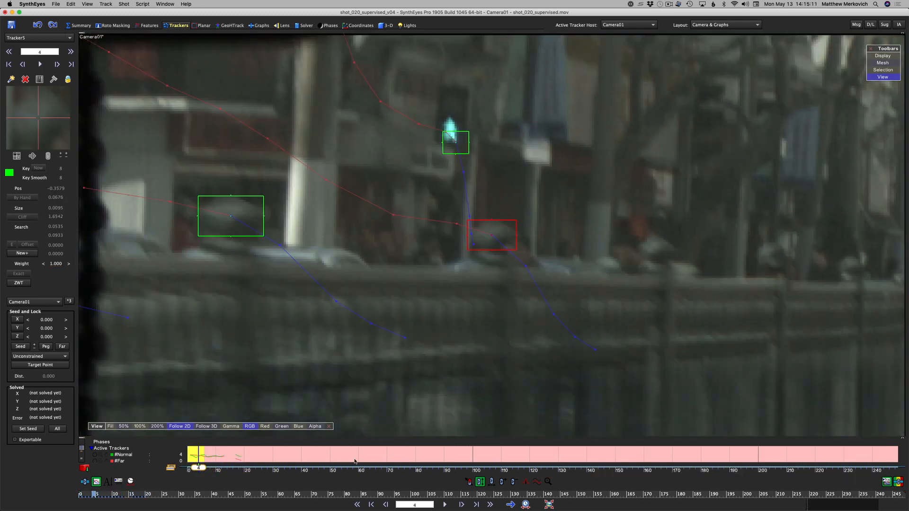
pyautogui.press('Left')
pyautogui.press('Left')
pyautogui.press('Left')
pyautogui.press('Left')
# Step: Play the wider view frame by frame from frame 0 to 17 and back to 12 to compare all trackers
pyautogui.scroll(-6, 396, 368)
pyautogui.press('Right')
pyautogui.press('Right')
pyautogui.press('Right')
pyautogui.press('Right')
pyautogui.press('Right')
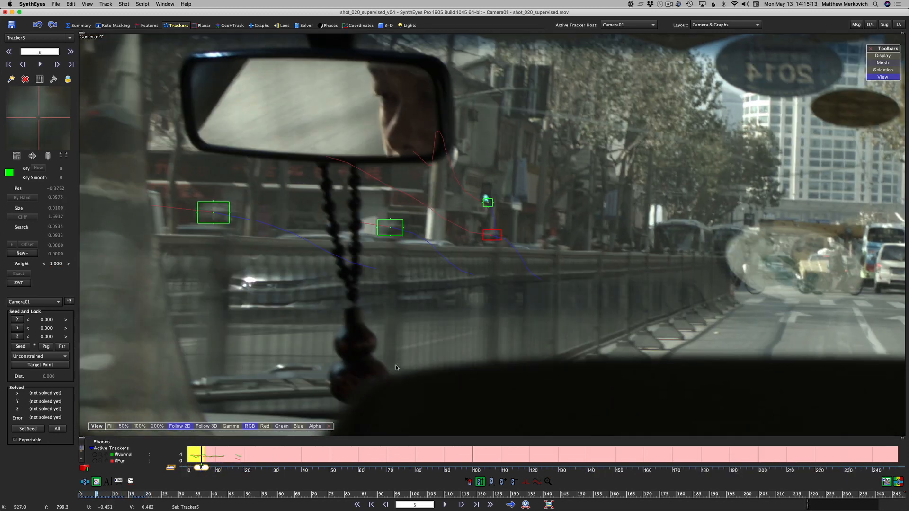
pyautogui.press('Right')
pyautogui.press('Right')
pyautogui.press('Right')
pyautogui.press('Right')
pyautogui.press('Right')
pyautogui.press('Right')
pyautogui.press('Right')
pyautogui.press('Right')
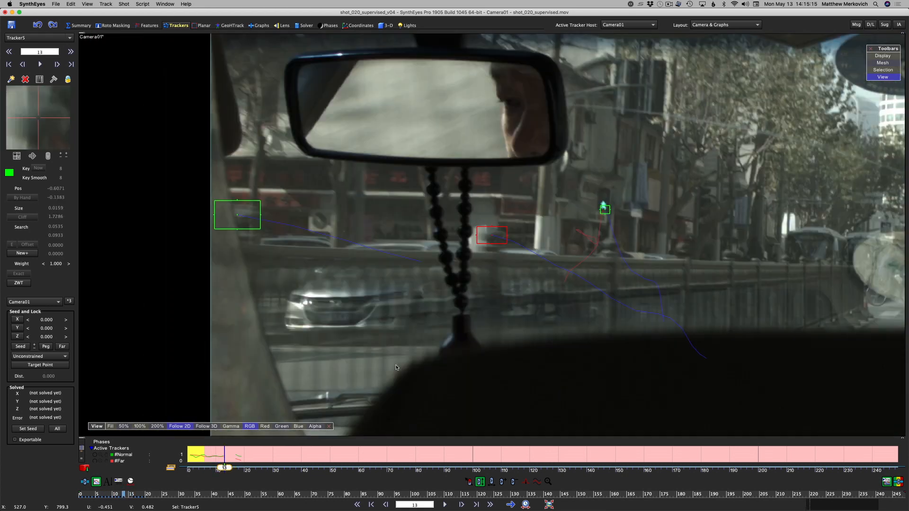
pyautogui.press('Right')
pyautogui.press('Right')
pyautogui.press('Right')
pyautogui.press('Right')
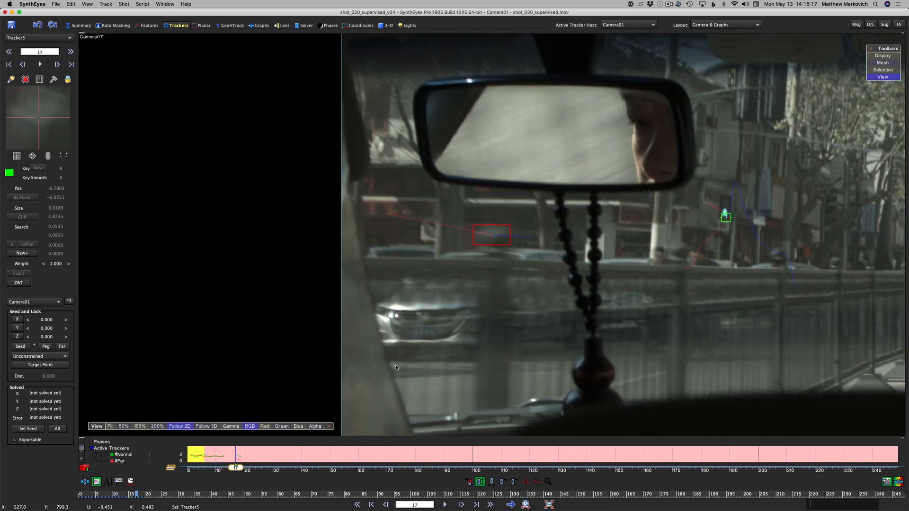
pyautogui.press('Left')
pyautogui.press('Left')
pyautogui.press('Left')
pyautogui.press('Left')
pyautogui.press('Left')
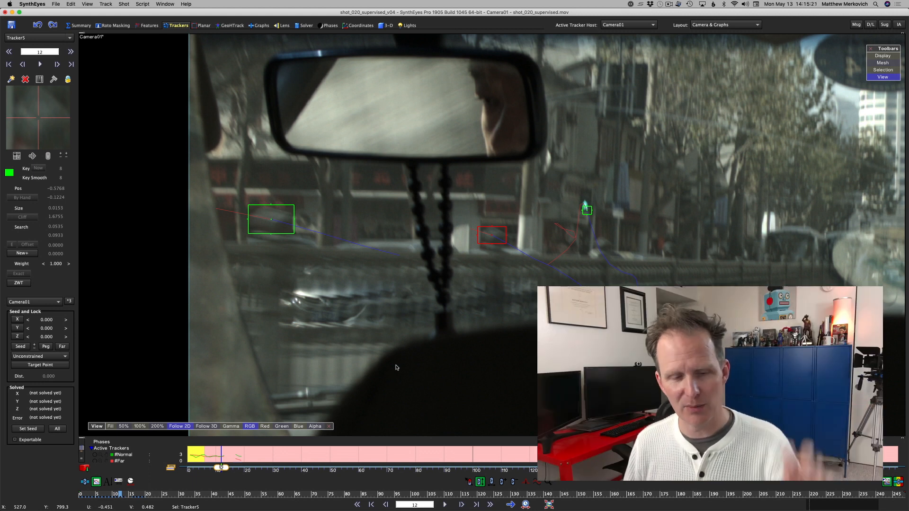
# Step: Return to frame 0 and play back and forth through the frames up to 18 to compare the motion of all trackers
pyautogui.click(74, 498)
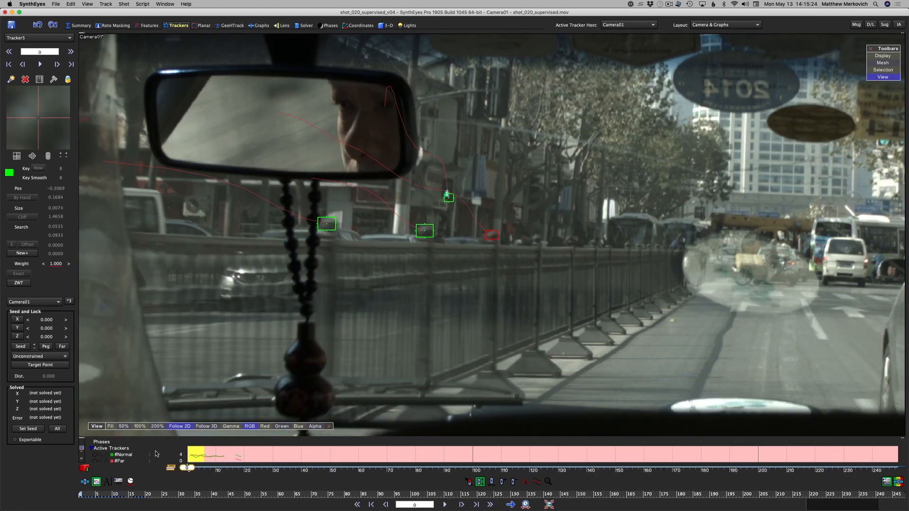
pyautogui.press('f')
pyautogui.press('f')
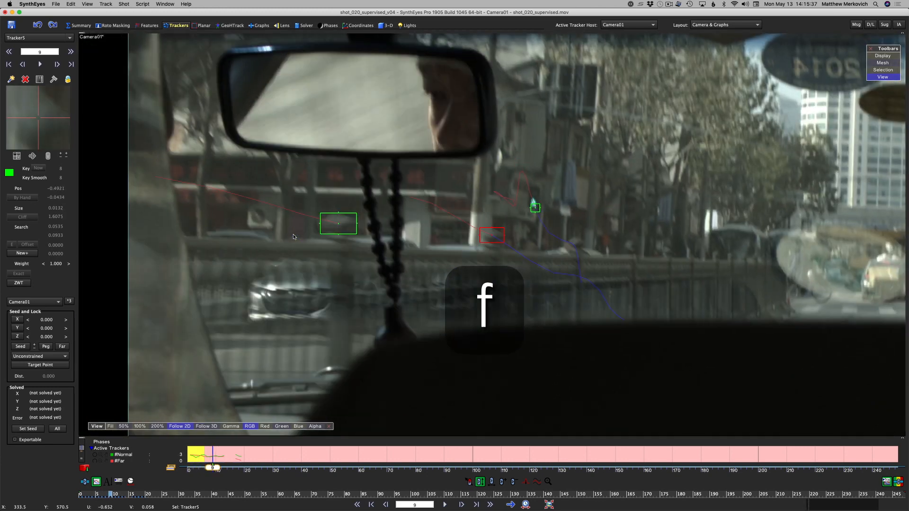
pyautogui.press('a')
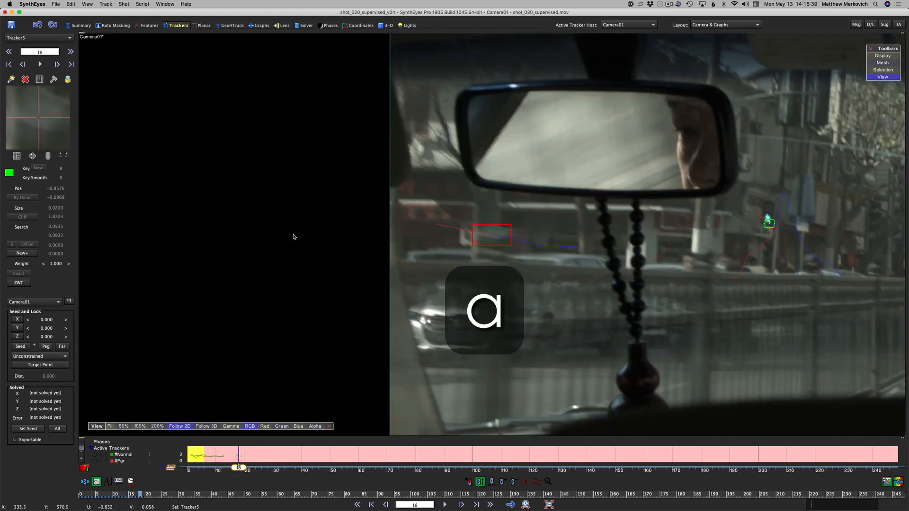
pyautogui.press('a')
pyautogui.press('a')
pyautogui.press('a')
pyautogui.press('a')
pyautogui.press('f')
pyautogui.press('f')
pyautogui.press('f')
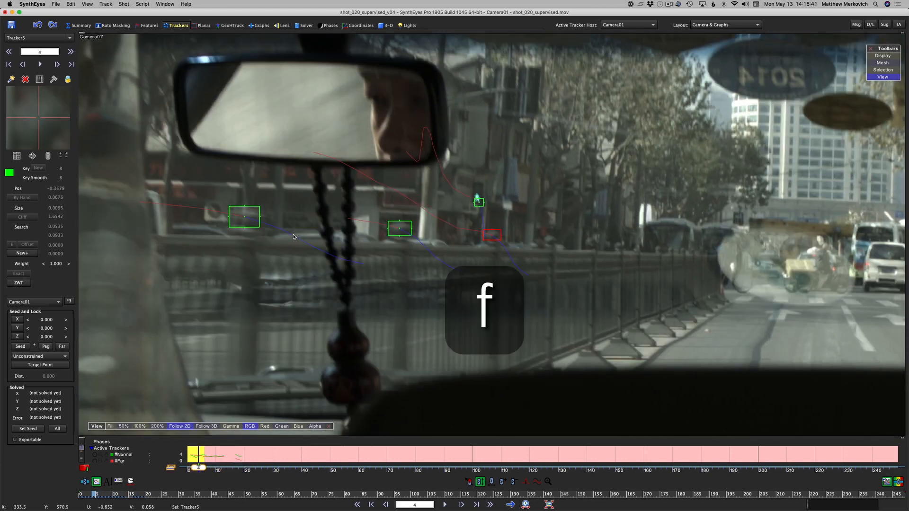
pyautogui.press('f')
pyautogui.press('f')
pyautogui.press('f')
pyautogui.press('f')
pyautogui.press('a')
pyautogui.press('a')
pyautogui.press('a')
pyautogui.press('a')
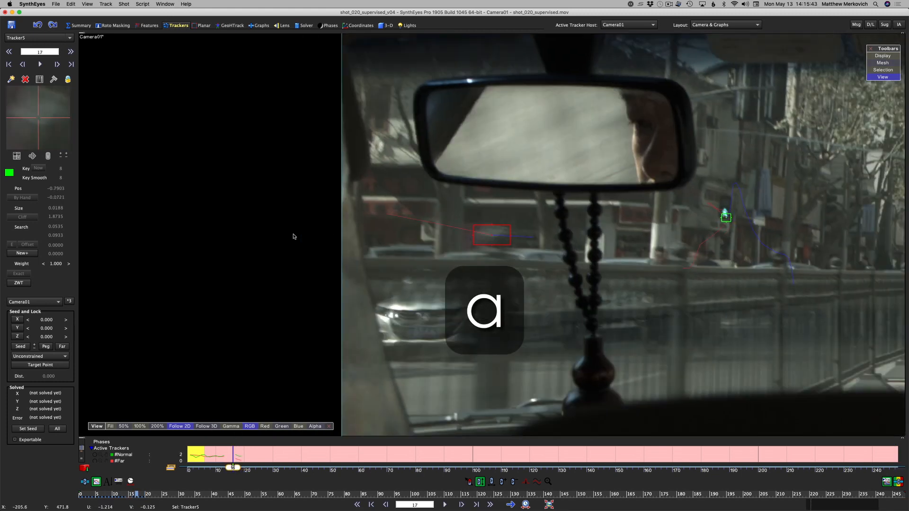
pyautogui.press('a')
pyautogui.press('a')
pyautogui.press('a')
pyautogui.press('a')
pyautogui.press('a')
pyautogui.press('a')
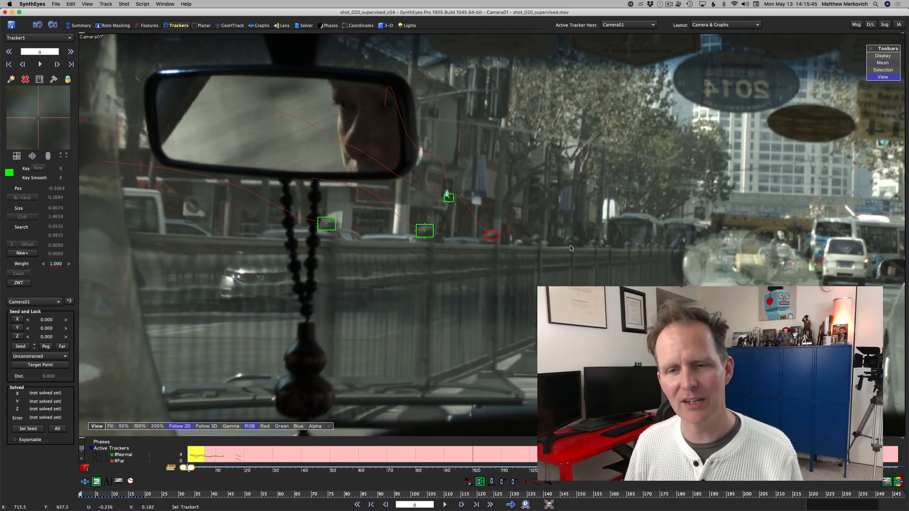
# Step: Create a new tracker at frame 0 on the blurred head above the fence, beside Tracker5, and shrink its box to size 0.0060
pyautogui.scroll(-3, 521, 256)
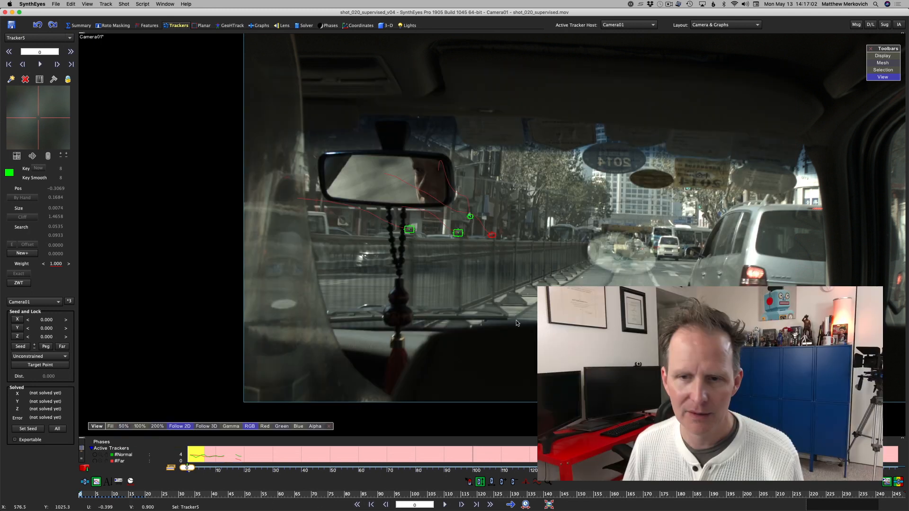
pyautogui.scroll(5, 529, 260)
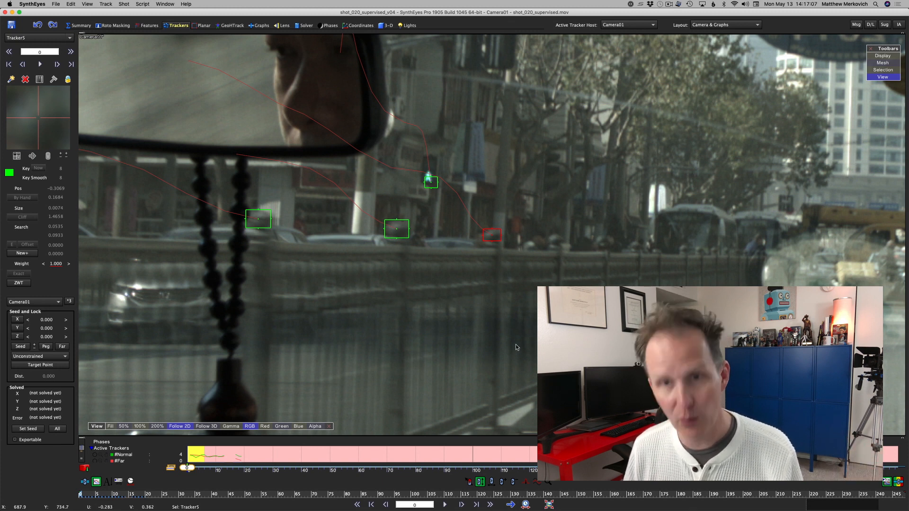
pyautogui.click(556, 240)
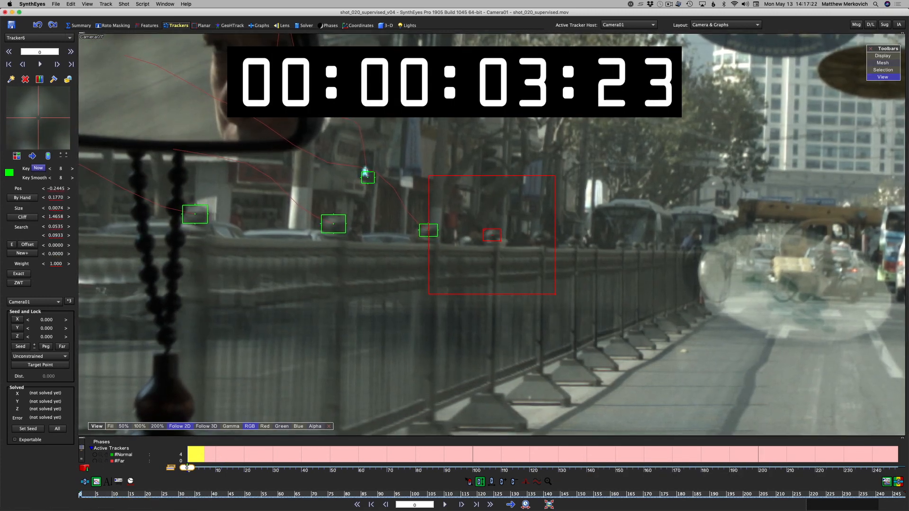
pyautogui.scroll(3, 496, 240)
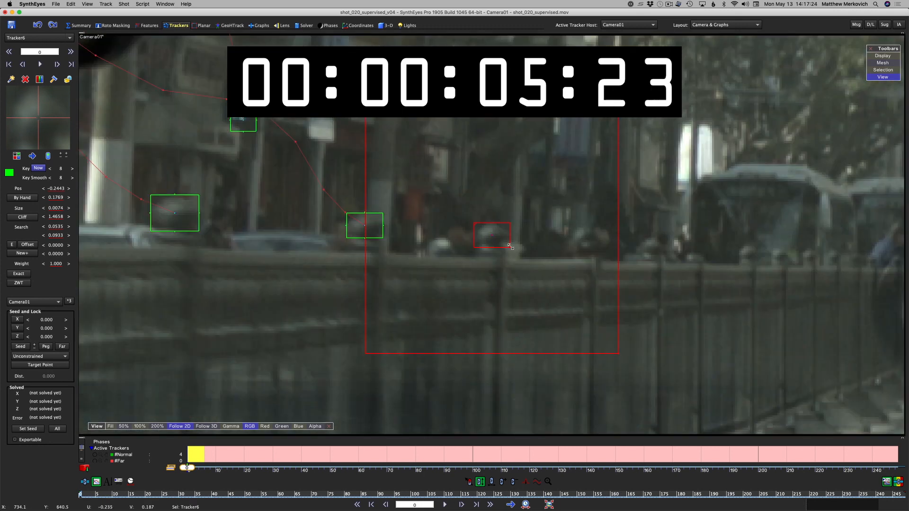
pyautogui.moveTo(511, 246); pyautogui.dragTo(509, 244)
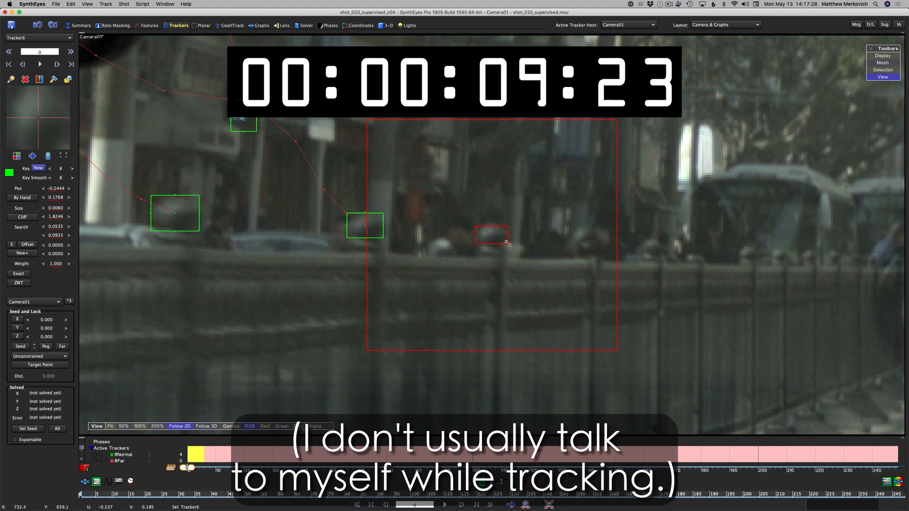
# Step: Track Tracker6 frame by frame to frame 4, rechecking frame 1 and recentring the tracker on the head at frame 4
pyautogui.press('.')
pyautogui.press('.')
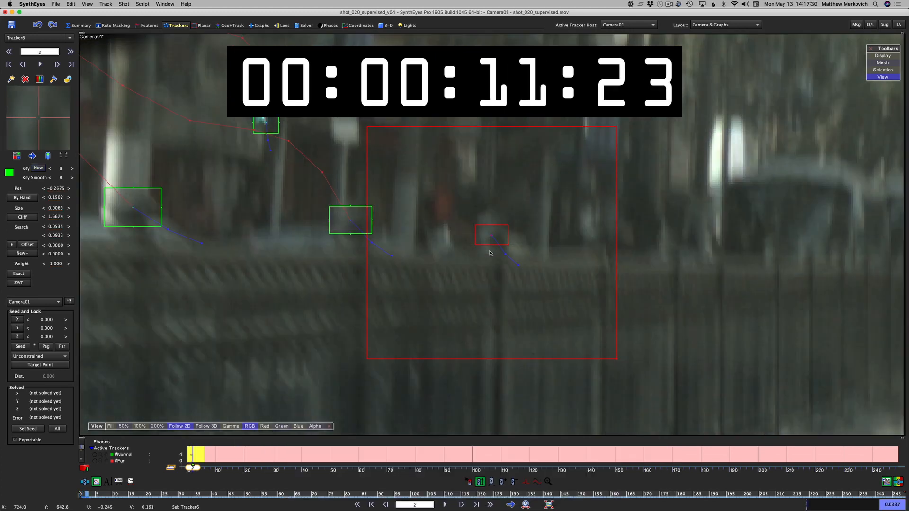
pyautogui.press(',')
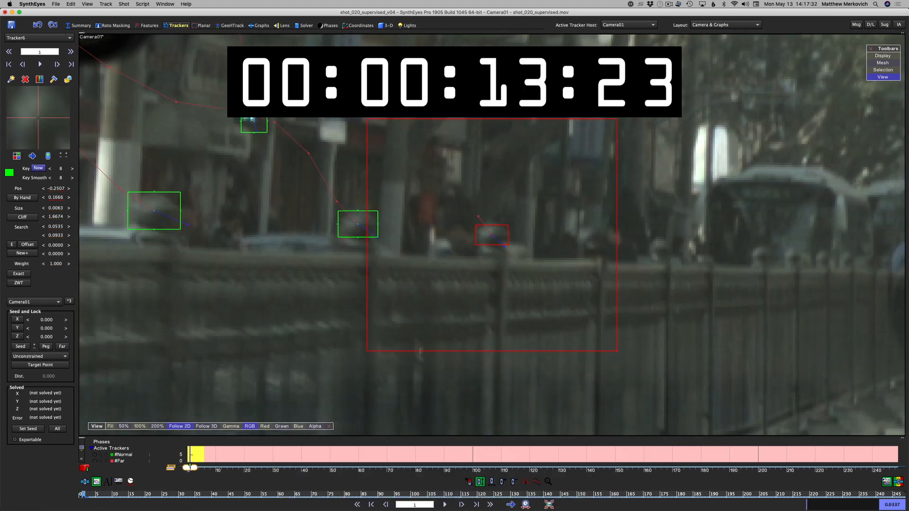
pyautogui.press('.')
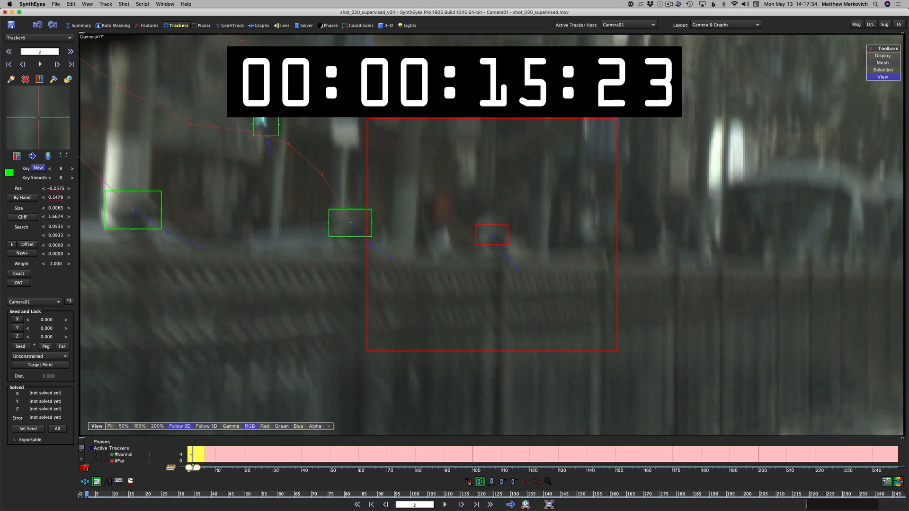
pyautogui.press('.')
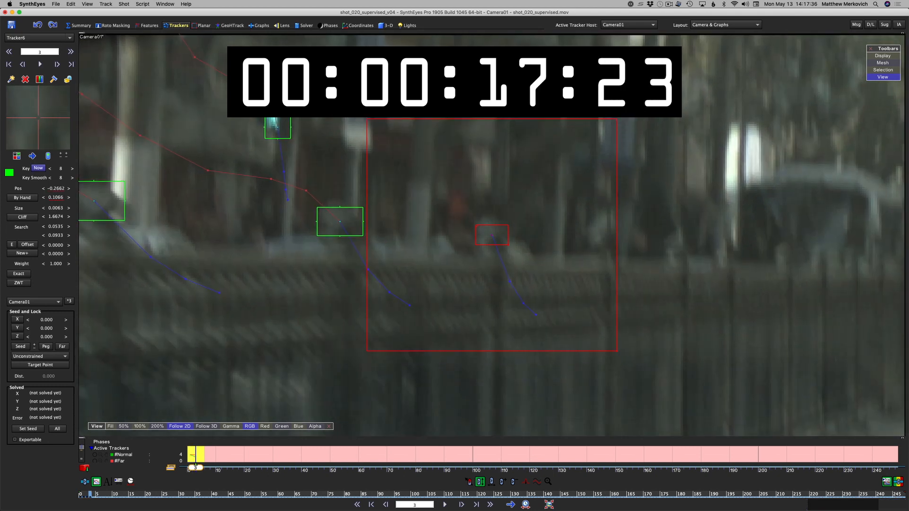
pyautogui.press('.')
pyautogui.moveTo(36, 129); pyautogui.dragTo(52, 36)
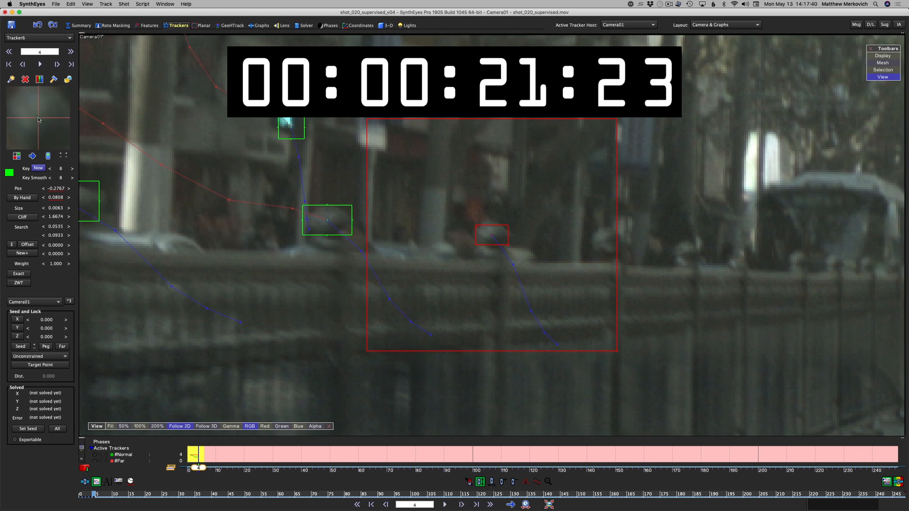
# Step: Track Tracker6 frame by frame to frame 10 and enlarge its box to size 0.0093
pyautogui.press('.')
pyautogui.press('.')
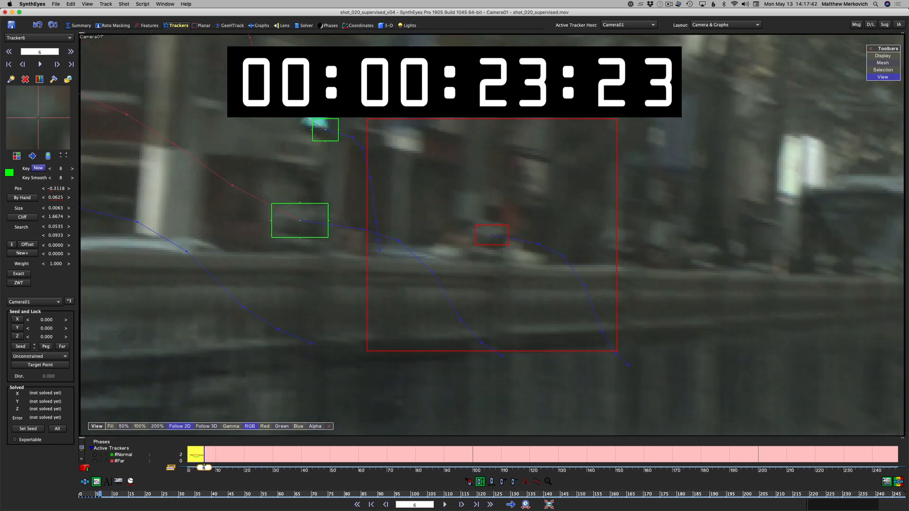
pyautogui.press('.')
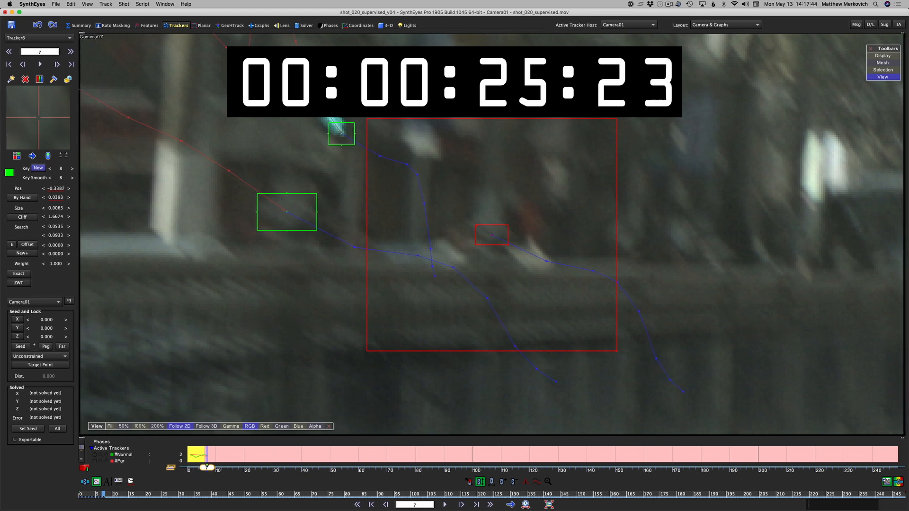
pyautogui.press('.')
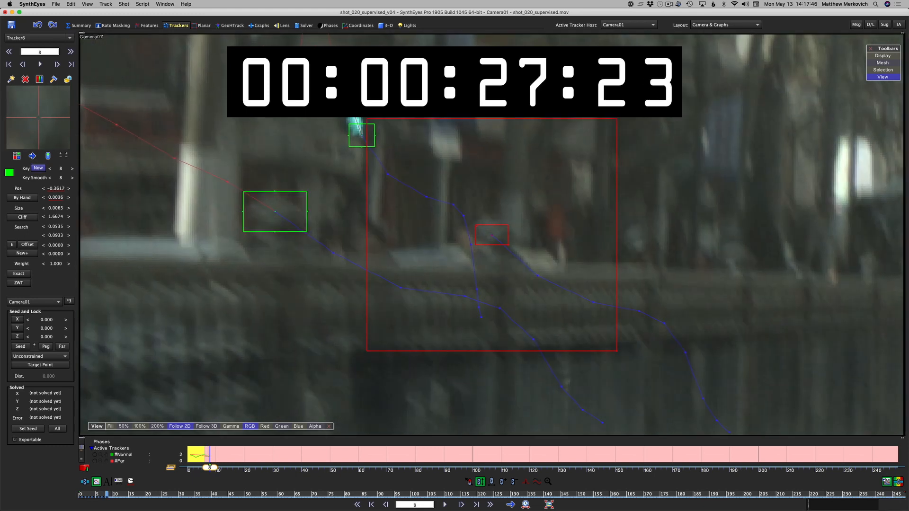
pyautogui.press('.')
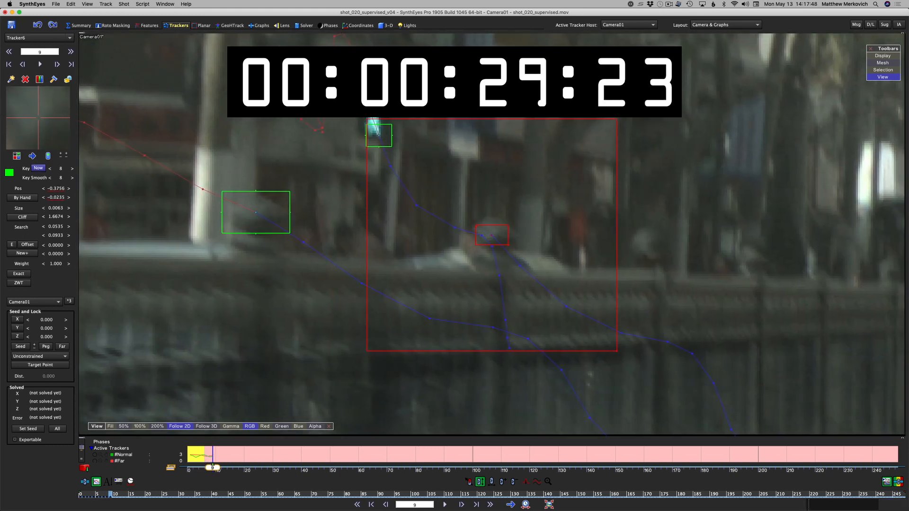
pyautogui.press('.')
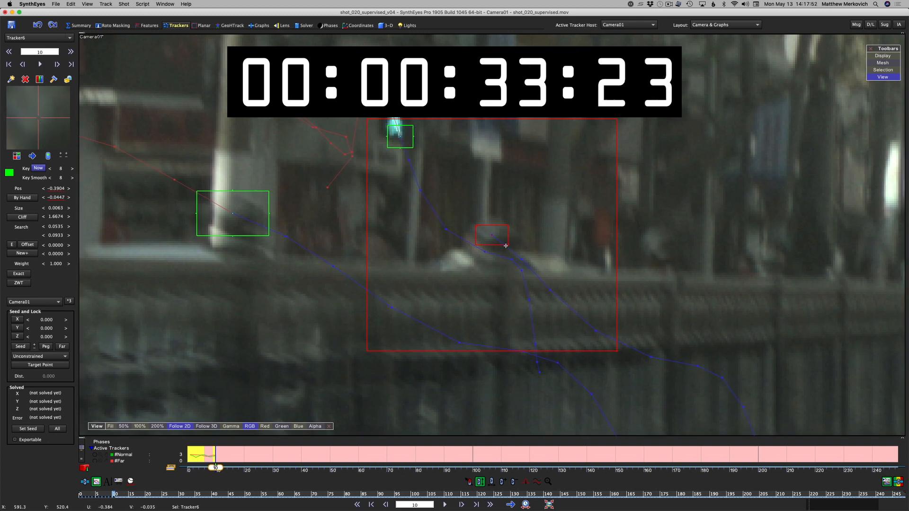
pyautogui.moveTo(506, 246); pyautogui.dragTo(513, 251)
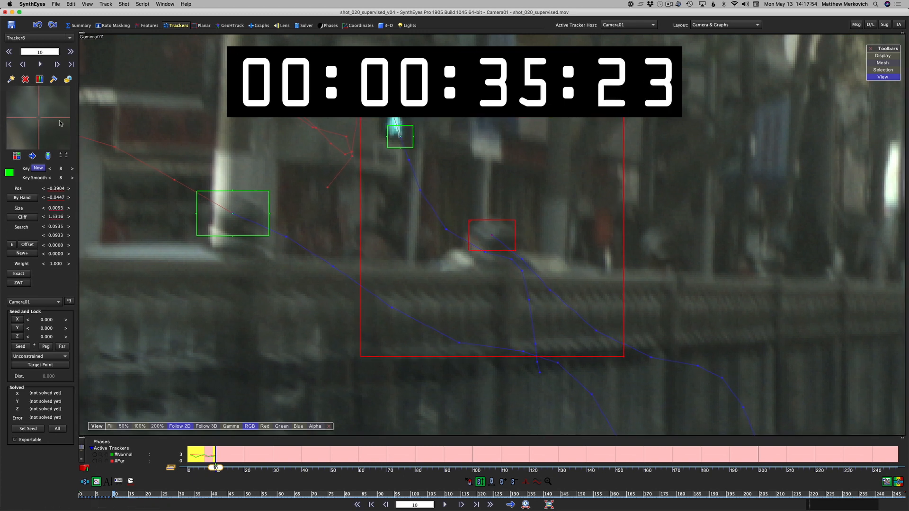
# Step: Track Tracker6 to frame 14, nudge it onto the head, and show only the selected tracker in the view
pyautogui.press('.')
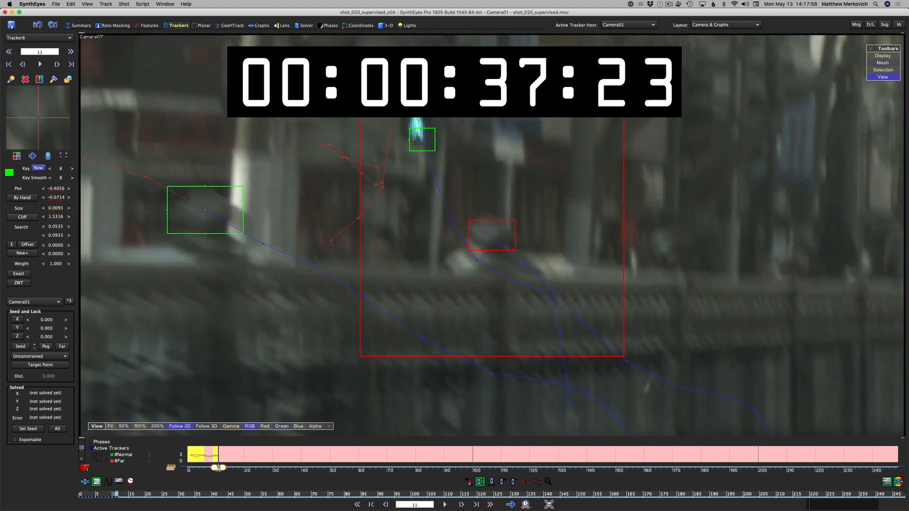
pyautogui.press('.')
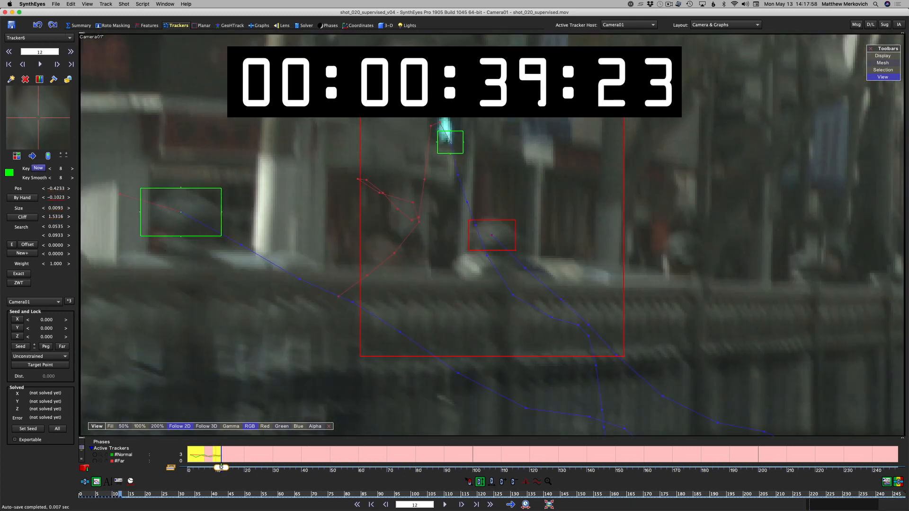
pyautogui.press('.')
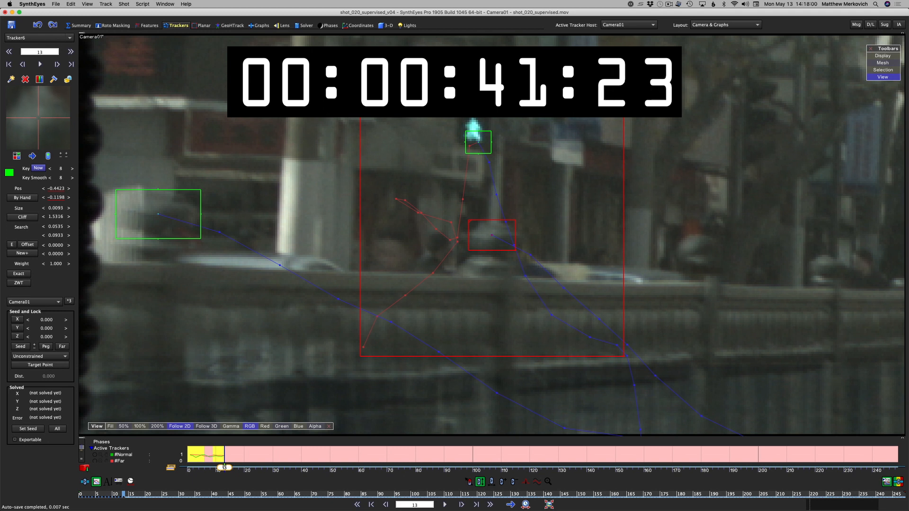
pyautogui.press('.')
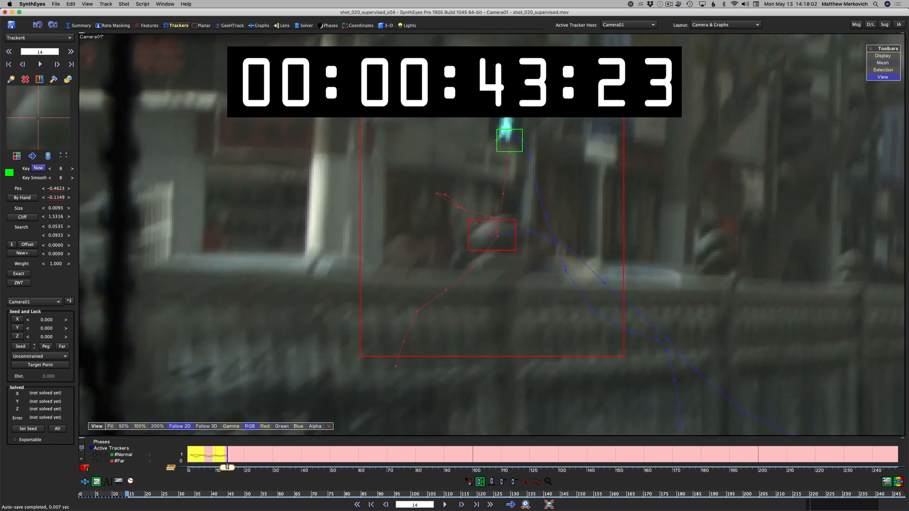
pyautogui.moveTo(492, 235); pyautogui.dragTo(494, 236)
pyautogui.hotkey('shift', 'o')
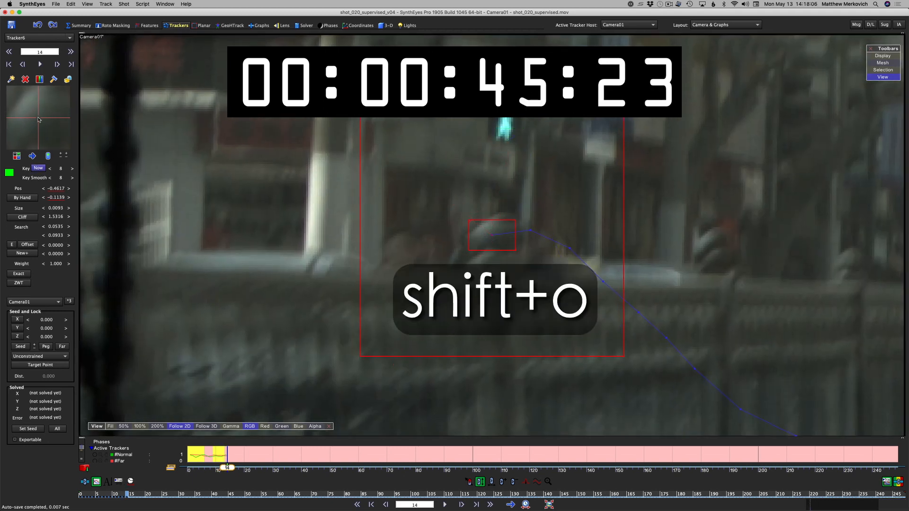
# Step: Advance Tracker6 to frame 18, enlarge its box to size 0.0120, and nudge it onto its feature
pyautogui.press('.')
pyautogui.press('.')
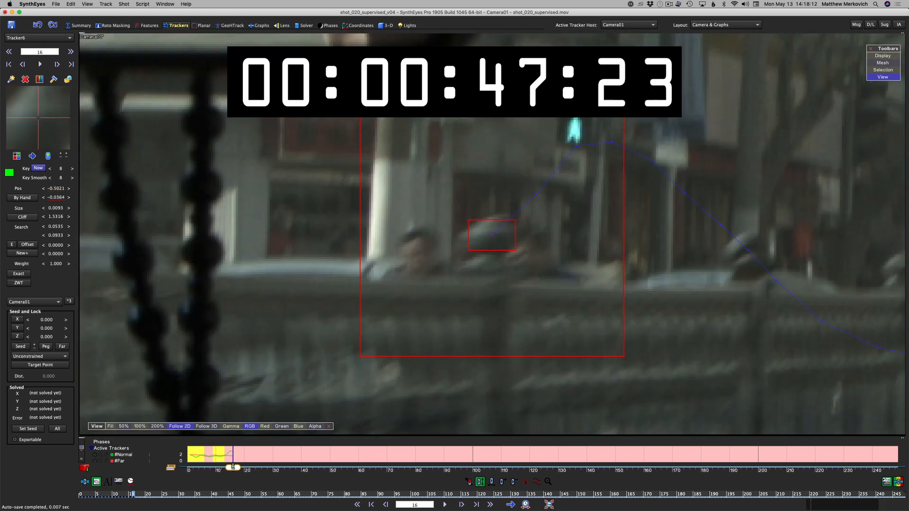
pyautogui.press('.')
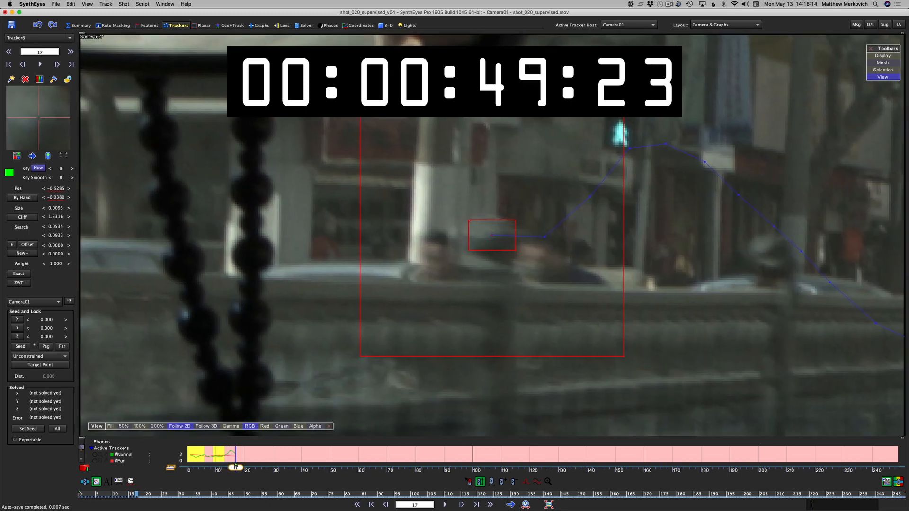
pyautogui.press('.')
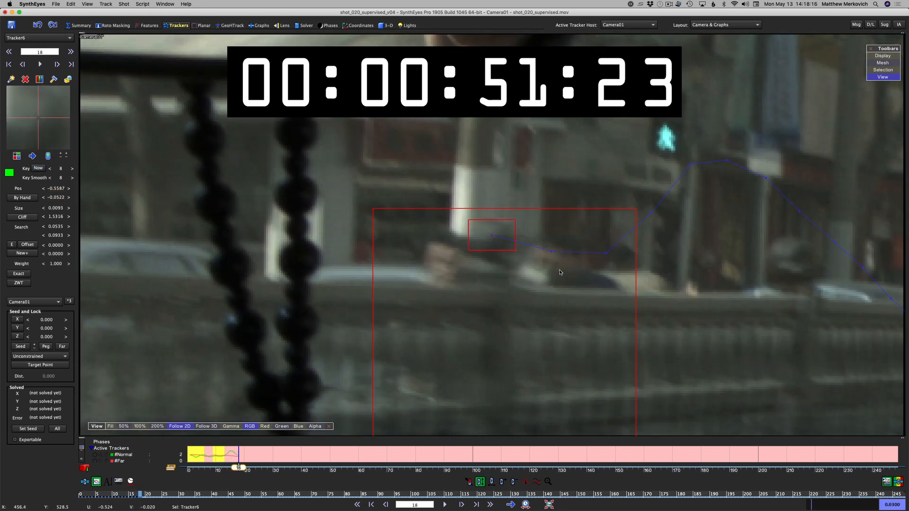
pyautogui.moveTo(516, 250); pyautogui.dragTo(522, 255)
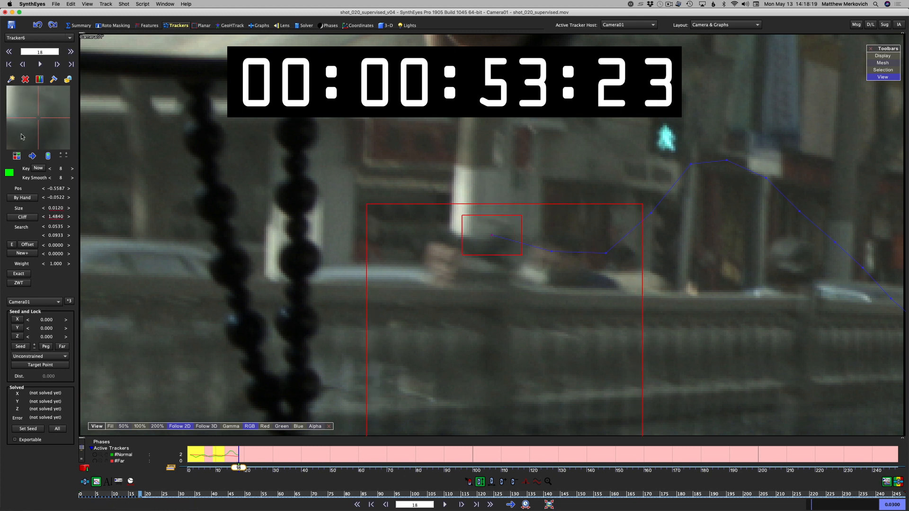
pyautogui.moveTo(32, 119); pyautogui.dragTo(38, 117)
# Step: Track Tracker6 frame by frame to frame 20, repositioning it onto the blurred head at frames 19 and 20
pyautogui.press(',')
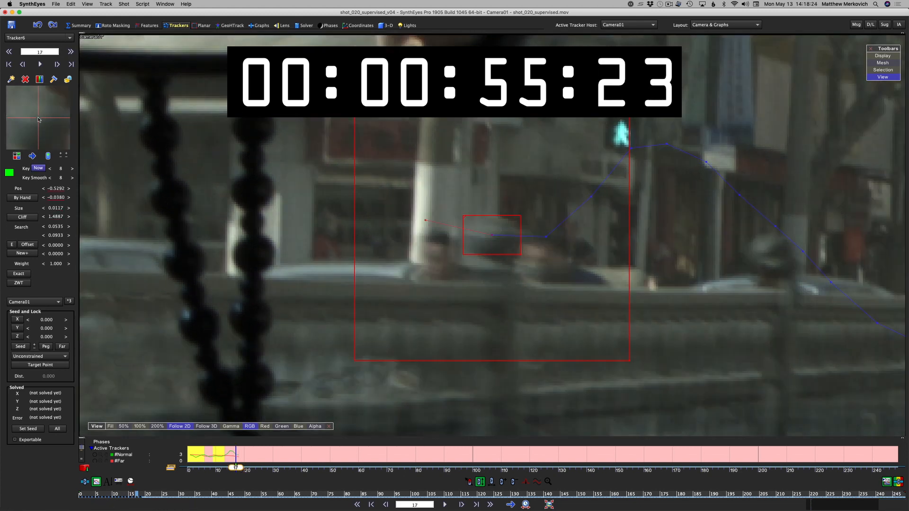
pyautogui.press('.')
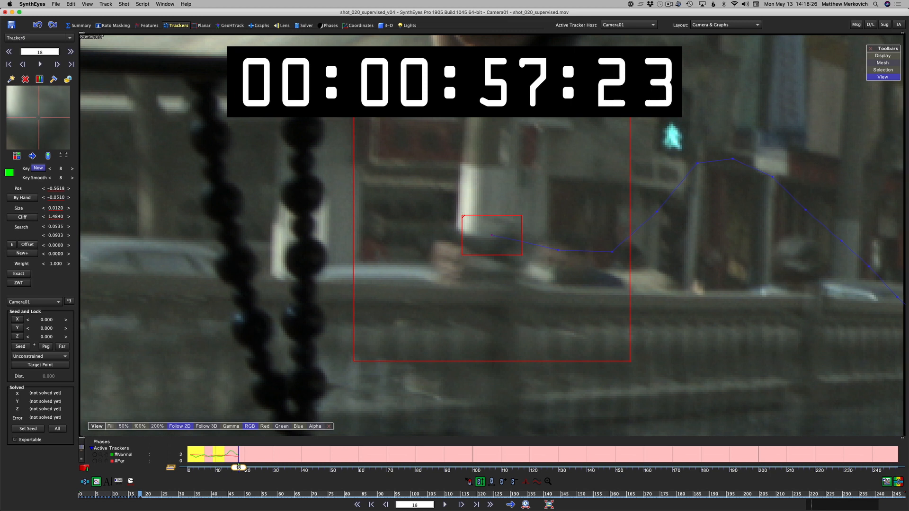
pyautogui.press('.')
pyautogui.moveTo(38, 119); pyautogui.dragTo(95, 107)
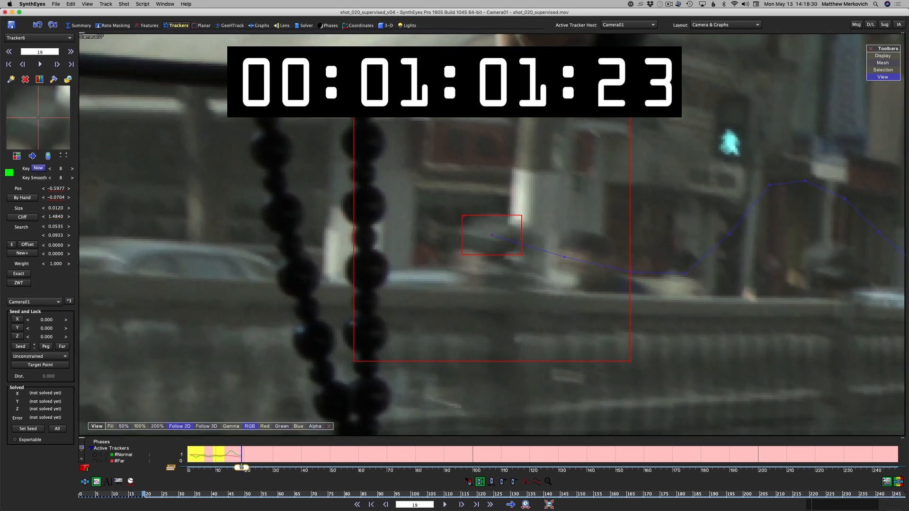
pyautogui.press(',')
pyautogui.press('.')
pyautogui.press('.')
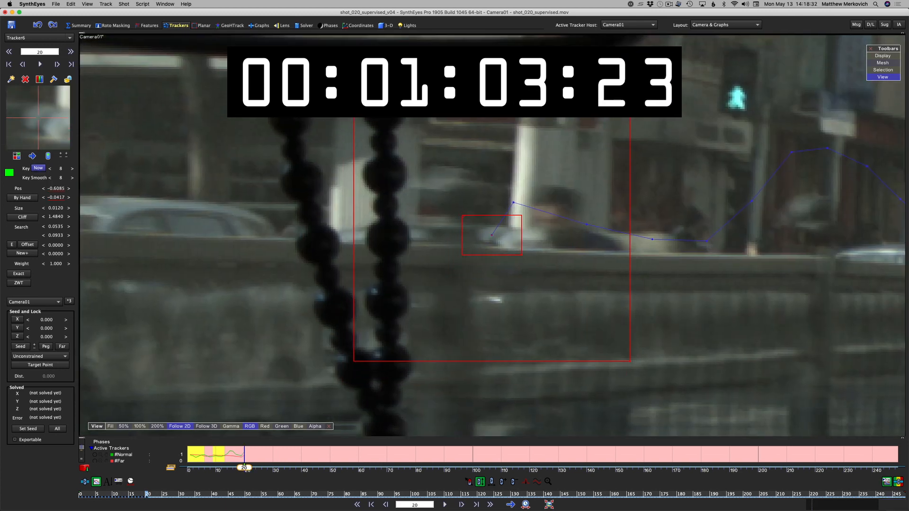
pyautogui.moveTo(41, 118); pyautogui.dragTo(37, 117)
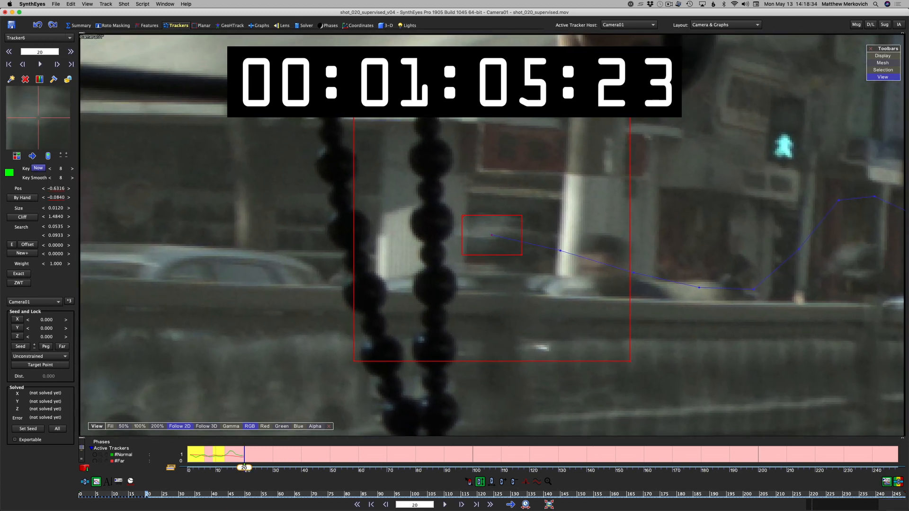
# Step: Advance past frame 21, place Tracker6 back on its feature at frame 22, and enlarge its box to size 0.0152
pyautogui.press('.')
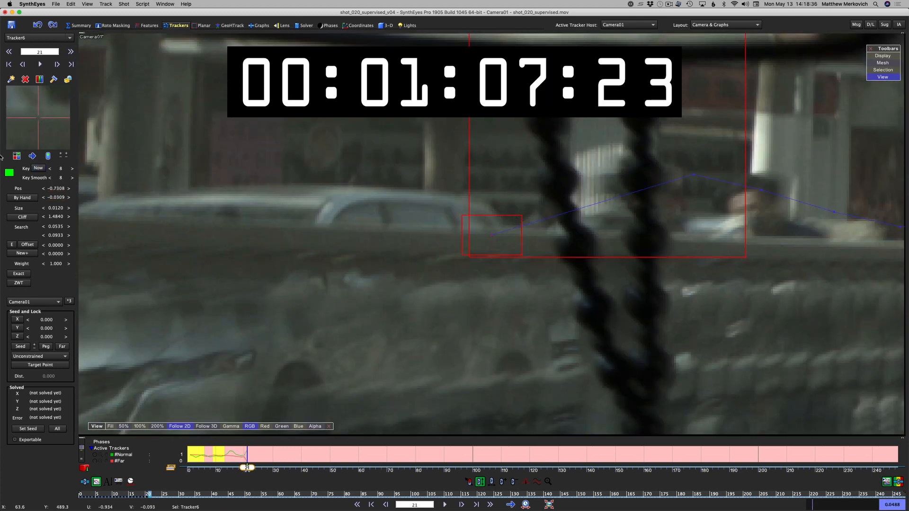
pyautogui.press('.')
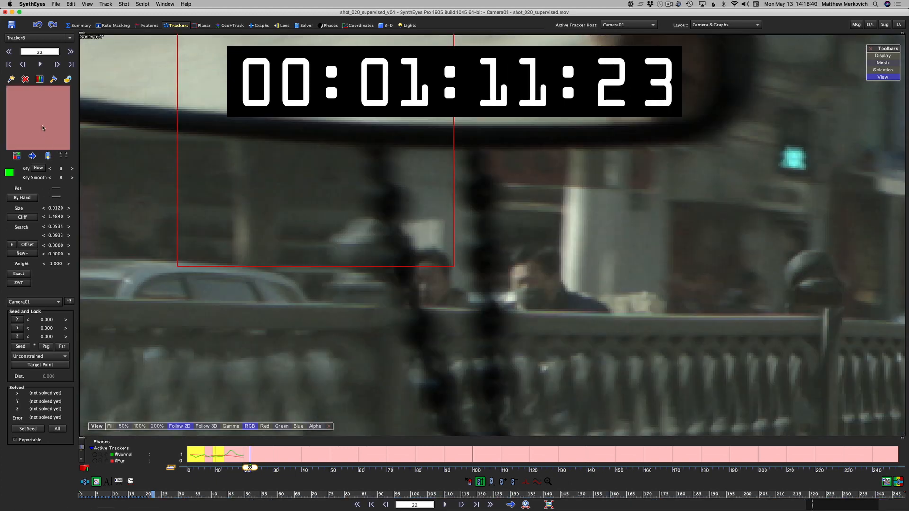
pyautogui.moveTo(42, 128); pyautogui.dragTo(17, 67)
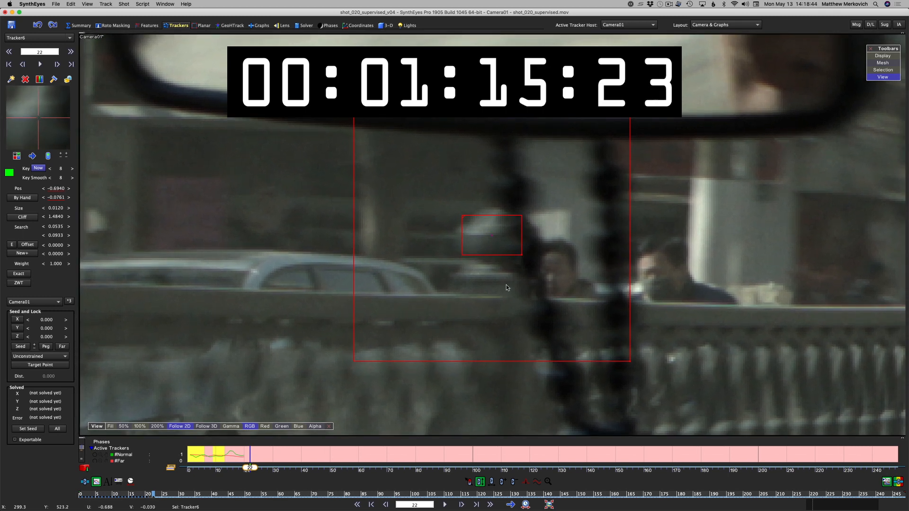
pyautogui.moveTo(522, 256); pyautogui.dragTo(528, 261)
# Step: Advance Tracker6 to frame 23 and fine-tune its position at frames 22 and 23, flipping between them to compare
pyautogui.press('d')
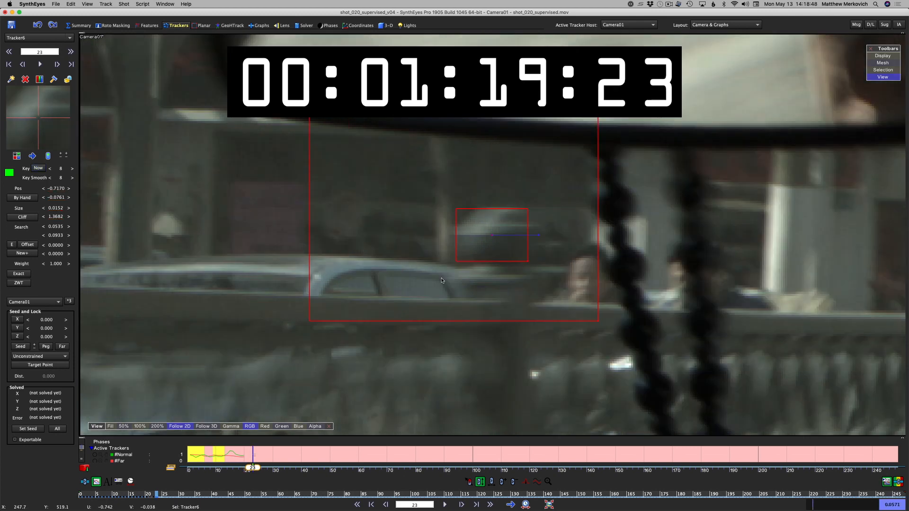
pyautogui.moveTo(38, 116); pyautogui.dragTo(35, 118)
pyautogui.press('s')
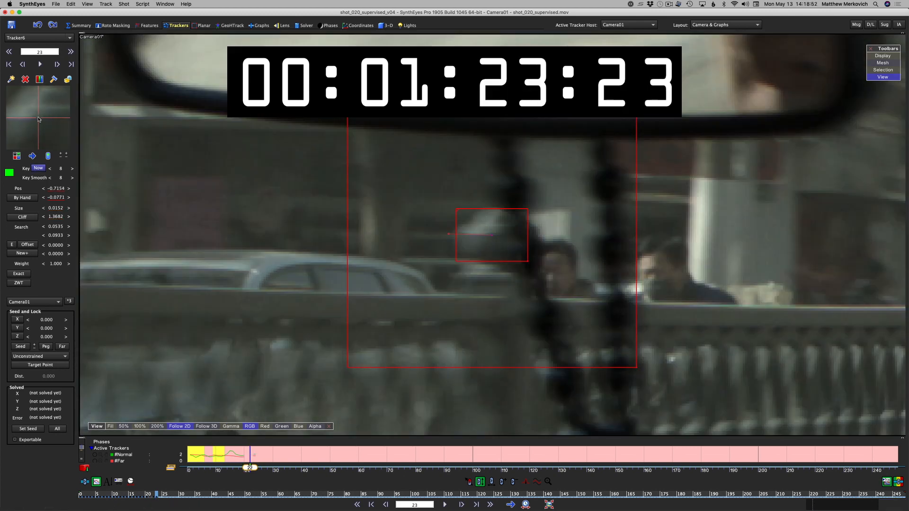
pyautogui.moveTo(39, 117); pyautogui.dragTo(38, 117)
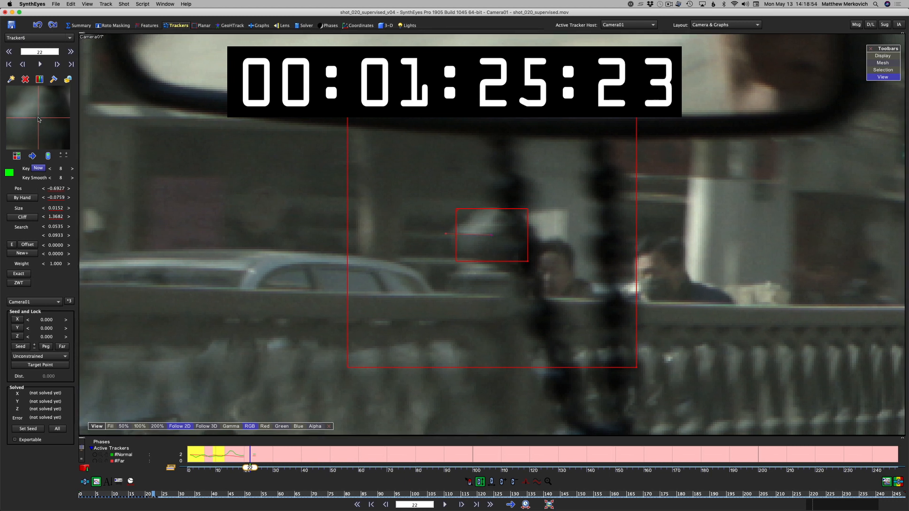
pyautogui.press('s')
pyautogui.press('d')
pyautogui.press('d')
pyautogui.press('s')
pyautogui.press('d')
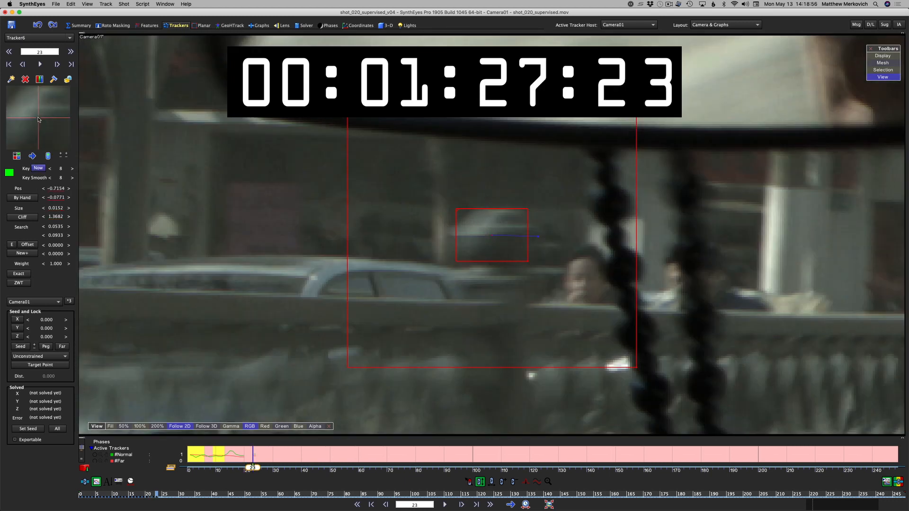
pyautogui.press('s')
pyautogui.press('d')
pyautogui.press('s')
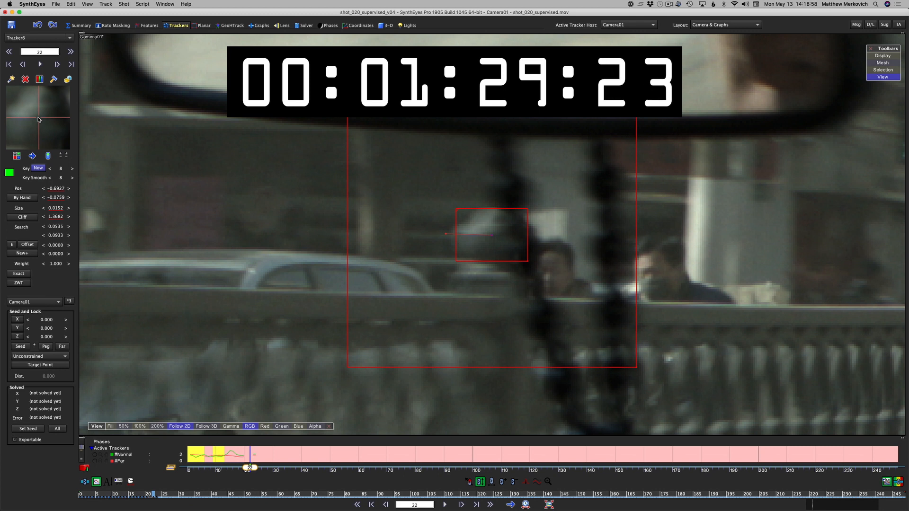
pyautogui.press('d')
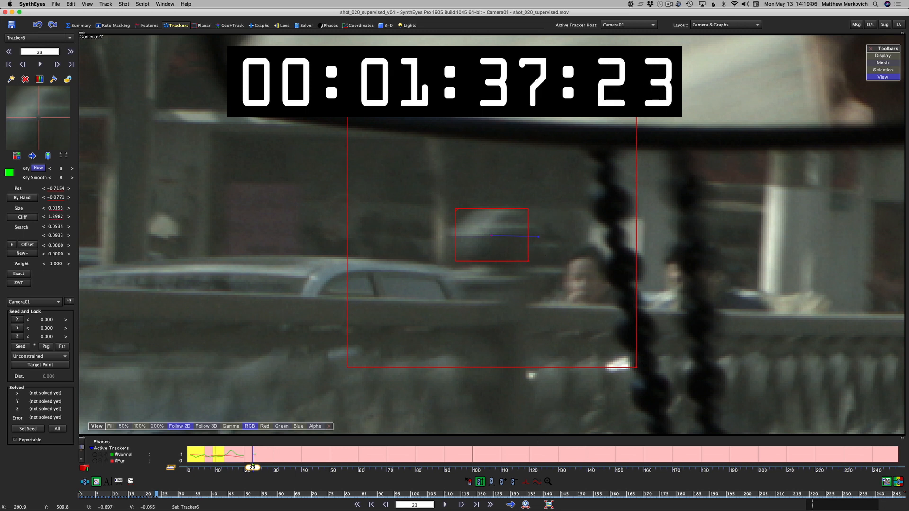
# Step: Enlarge Tracker6's box to size 0.0166 at frame 23 and compare its alignment against frame 22
pyautogui.moveTo(530, 260); pyautogui.dragTo(541, 262)
pyautogui.press('s')
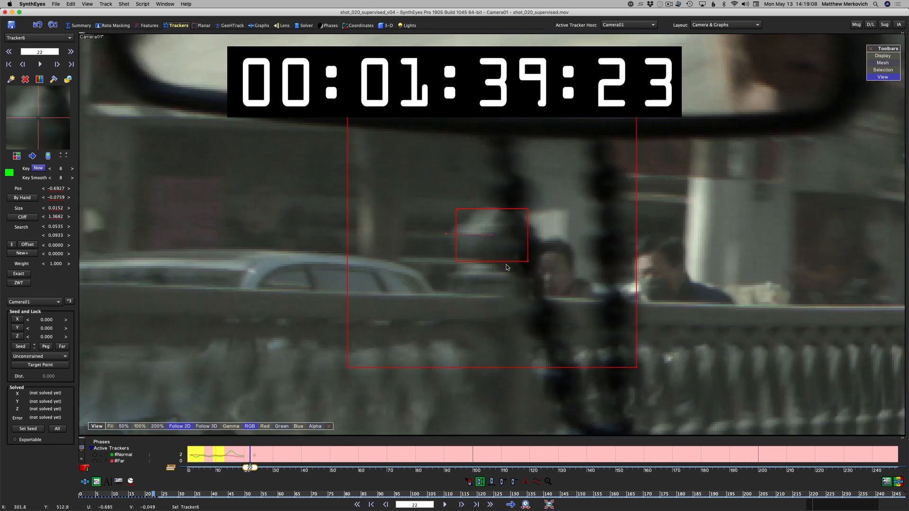
pyautogui.press('d')
pyautogui.press('s')
pyautogui.press('d')
pyautogui.press('s')
pyautogui.press('d')
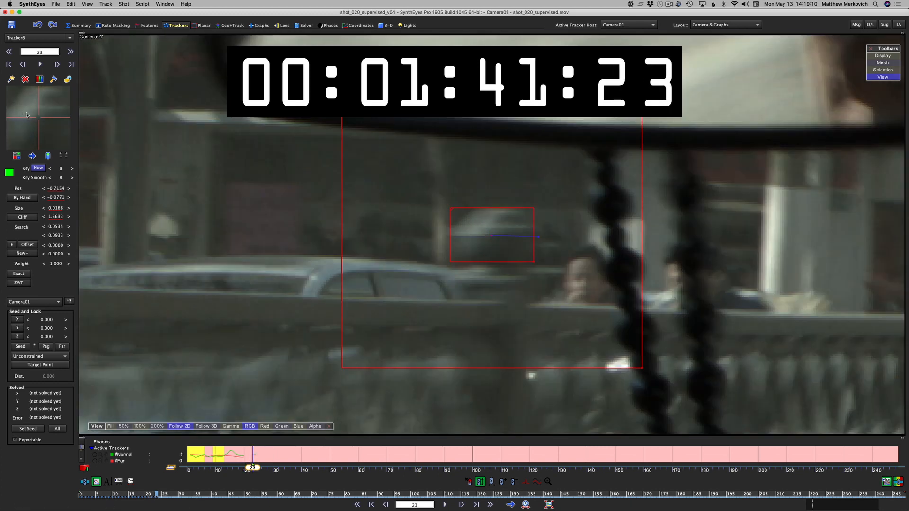
# Step: Advance Tracker6 to frame 24, compare it with the two preceding frames, and nudge it onto its feature
pyautogui.press('d')
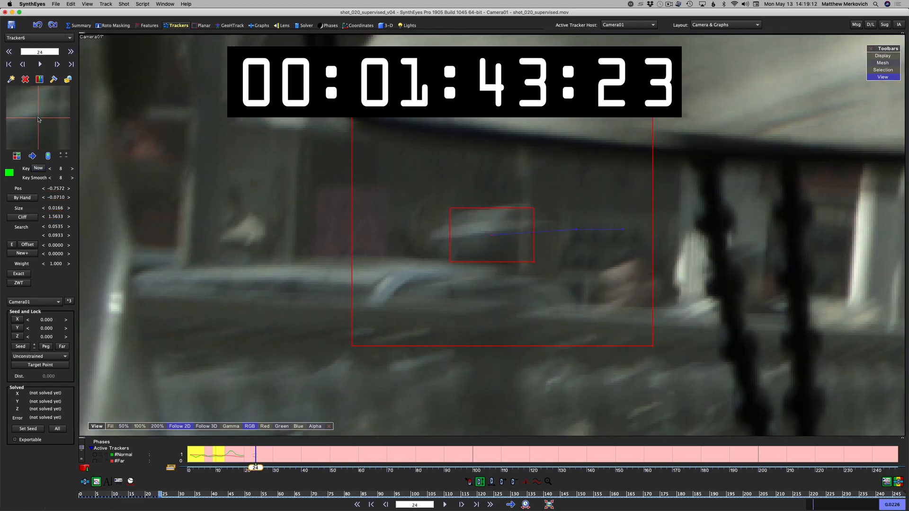
pyautogui.press('s')
pyautogui.press('s')
pyautogui.press('d')
pyautogui.press('d')
pyautogui.moveTo(38, 118); pyautogui.dragTo(39, 118)
# Step: Track Tracker6 on to frame 27, enlarging its box to size 0.0217 at frame 25, and disable it at frame 27
pyautogui.press('d')
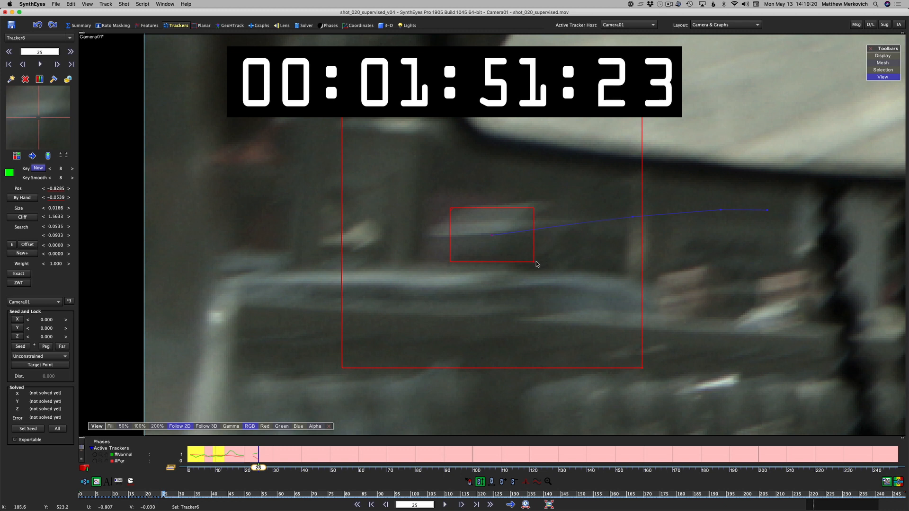
pyautogui.moveTo(537, 264); pyautogui.dragTo(550, 270)
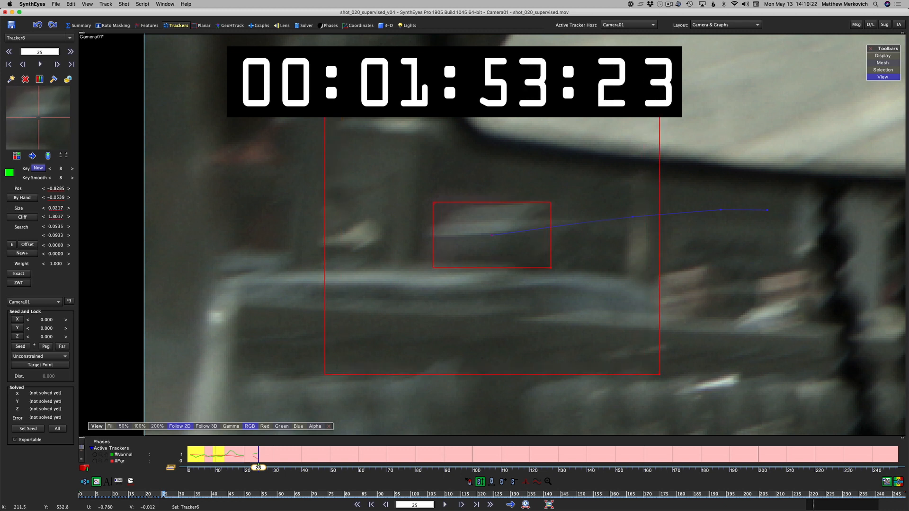
pyautogui.press('d')
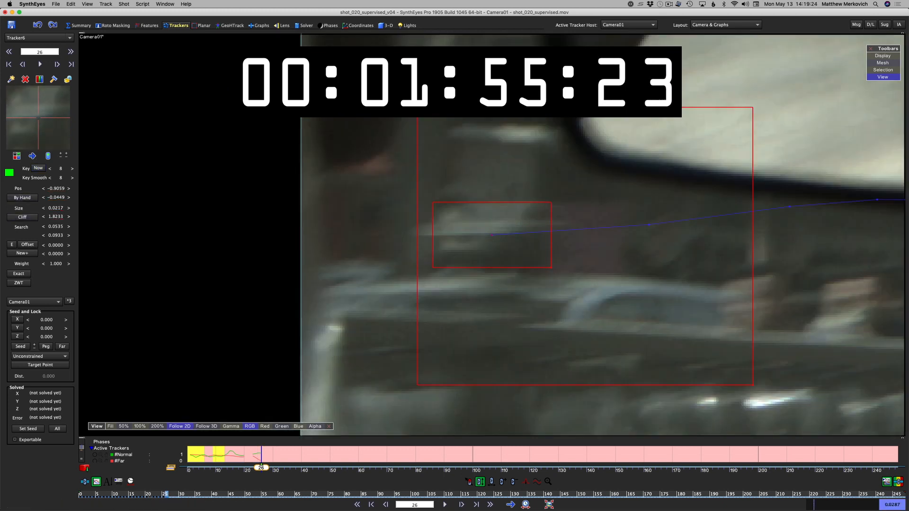
pyautogui.press('d')
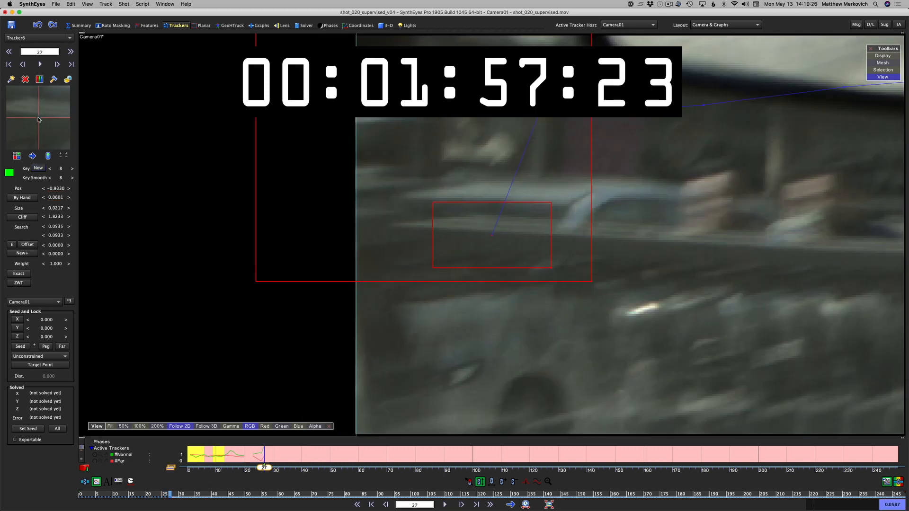
pyautogui.click(48, 156)
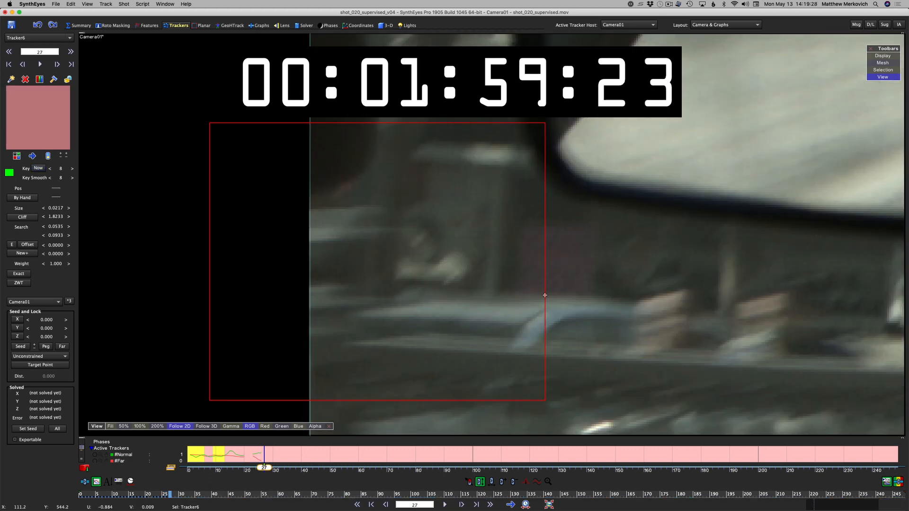
# Step: Play the shot back from frame 0 to review Tracker6's full path
pyautogui.scroll(-2, 545, 296)
pyautogui.hotkey('shift', 'space')
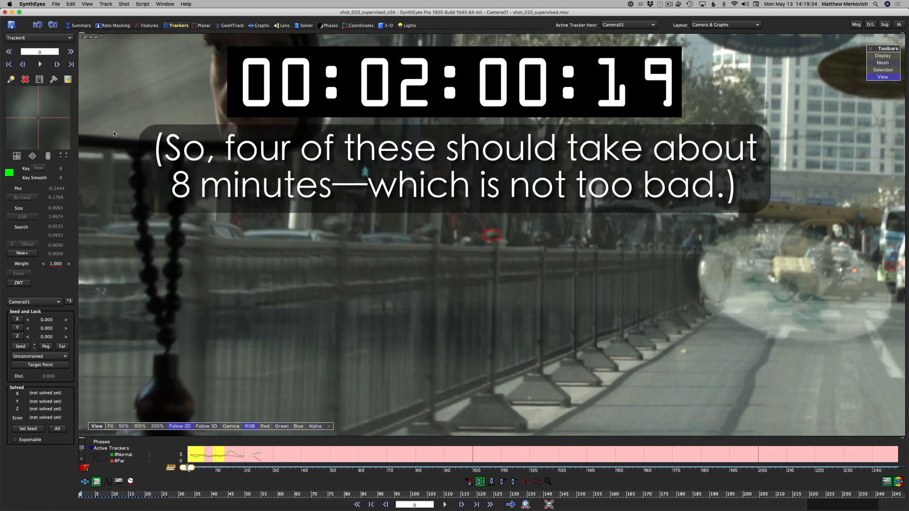
pyautogui.press('space')
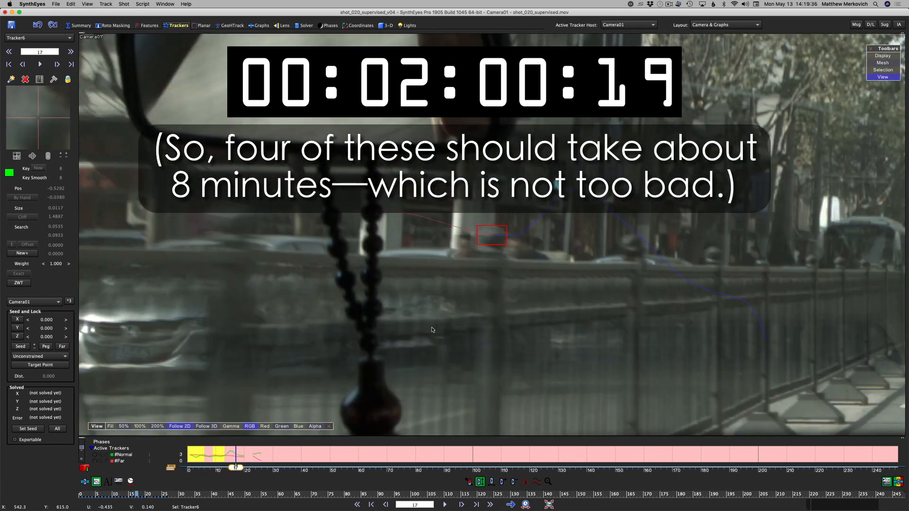
pyautogui.hotkey('shift', 'space')
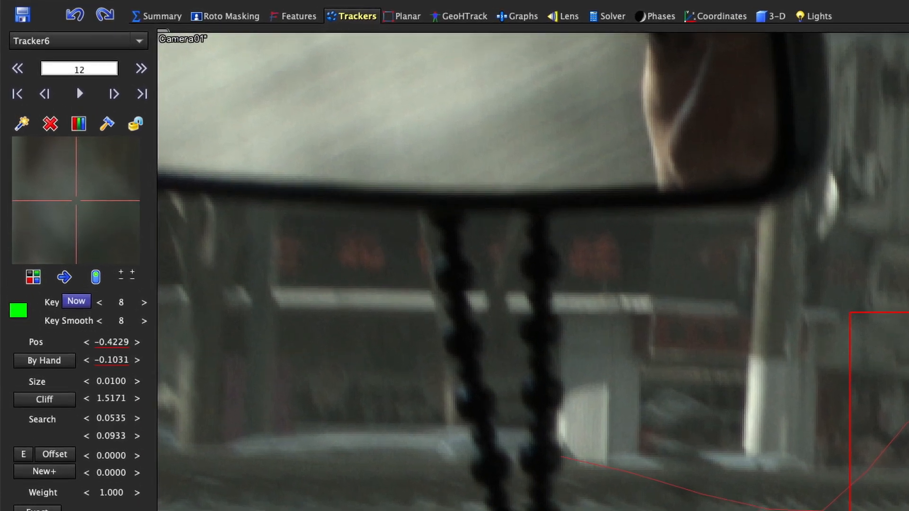
# Step: Nudge Tracker6 onto its feature at frame 12, check the track through frame 27, and lock the tracker
pyautogui.moveTo(76, 201)
pyautogui.mouseDown()
pyautogui.moveTo(99, 195)
pyautogui.moveTo(91, 203)
pyautogui.mouseUp()
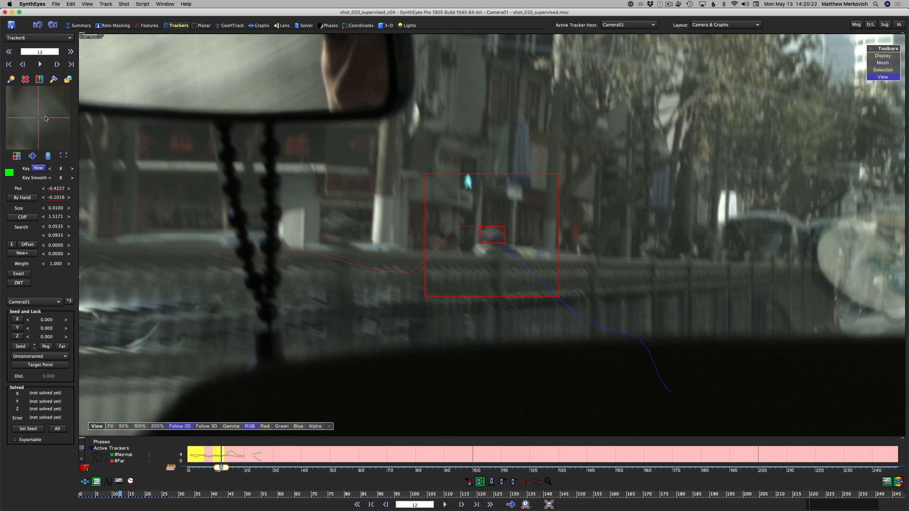
pyautogui.press('d')
pyautogui.press('d')
pyautogui.press('d')
pyautogui.press('d')
pyautogui.press('d')
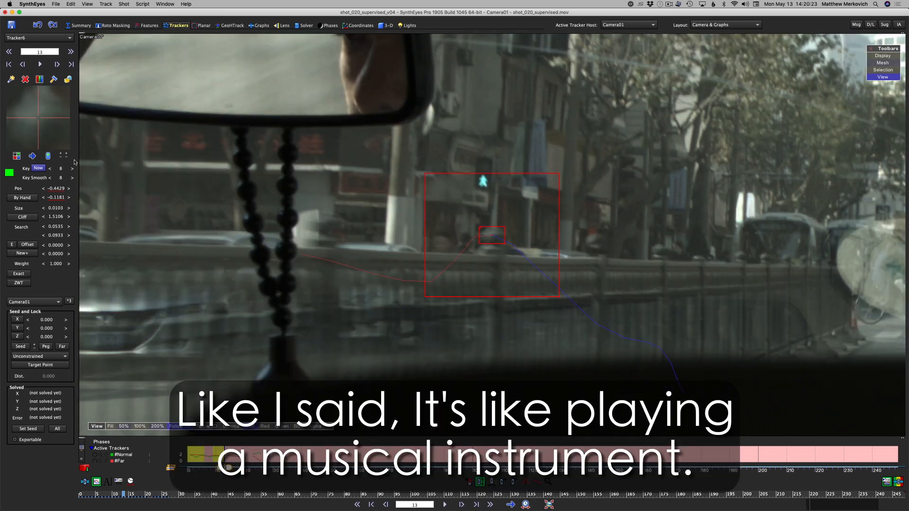
pyautogui.press('d')
pyautogui.press('d')
pyautogui.press('d')
pyautogui.press('d')
pyautogui.press('d')
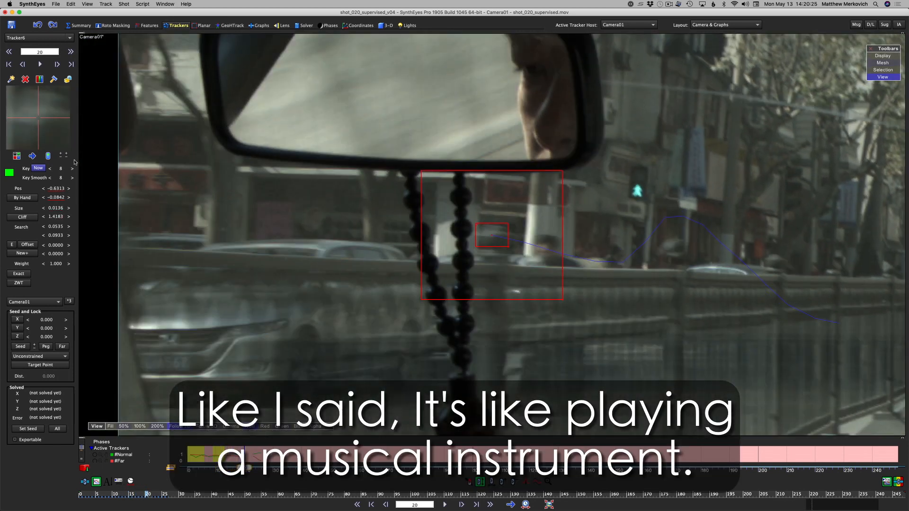
pyautogui.press('d')
pyautogui.press('d')
pyautogui.press('d')
pyautogui.press('d')
pyautogui.press('d')
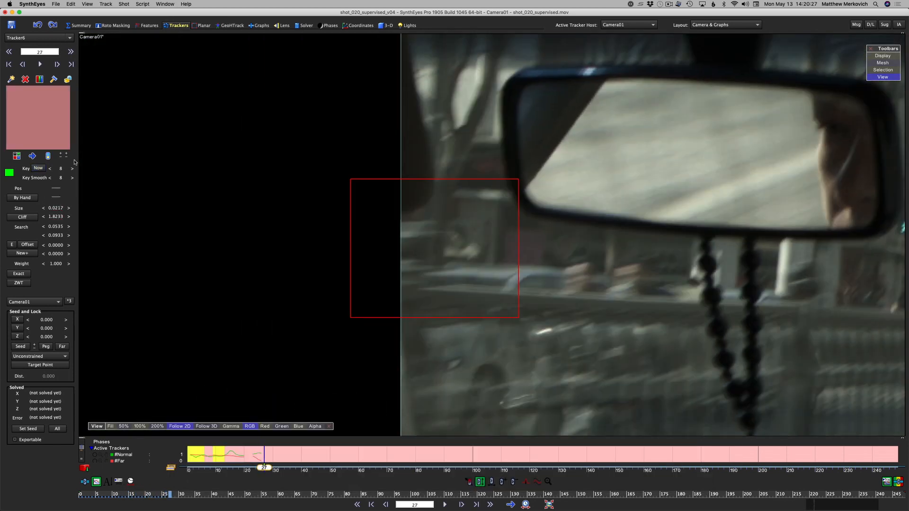
pyautogui.click(68, 81)
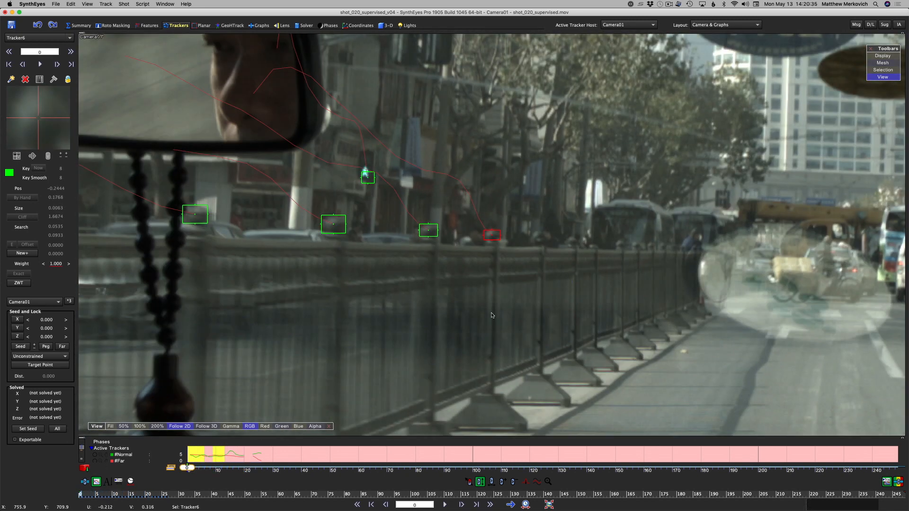
# Step: Add a tracker at frame 0 on the next head beyond Tracker6, shrink its box to size 0.0050, and advance to frame 1
pyautogui.scroll(-2, 462, 310)
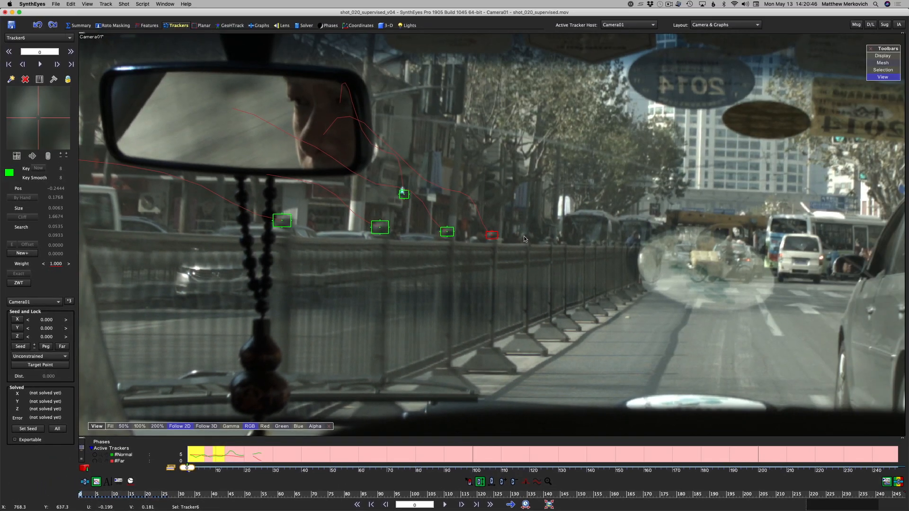
pyautogui.click(524, 238)
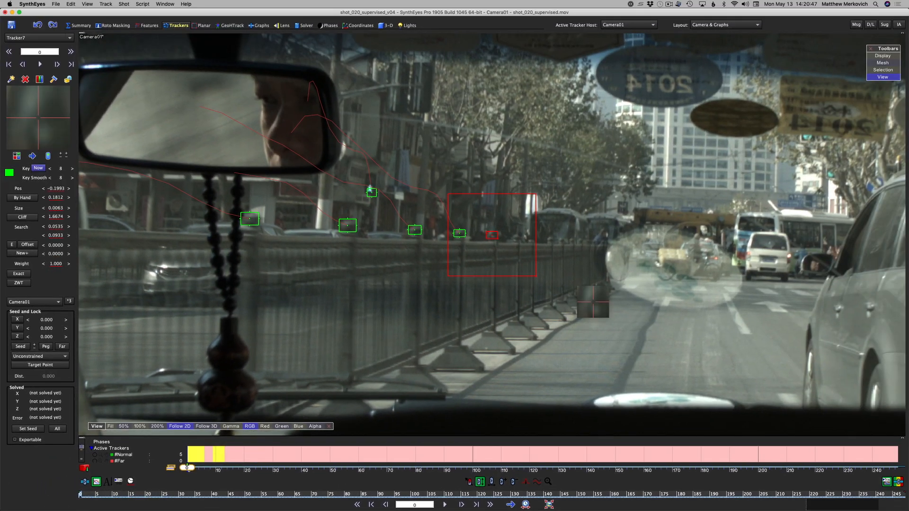
pyautogui.scroll(5, 524, 244)
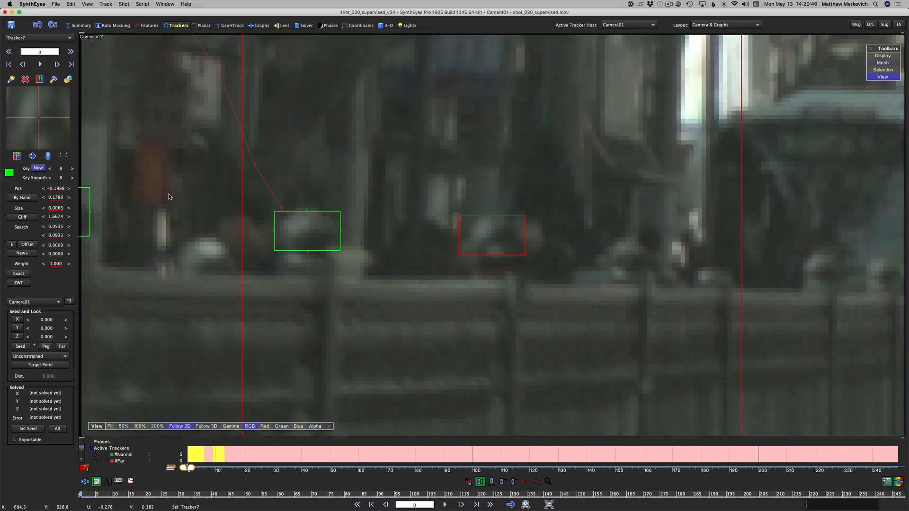
pyautogui.moveTo(49, 131); pyautogui.dragTo(47, 134)
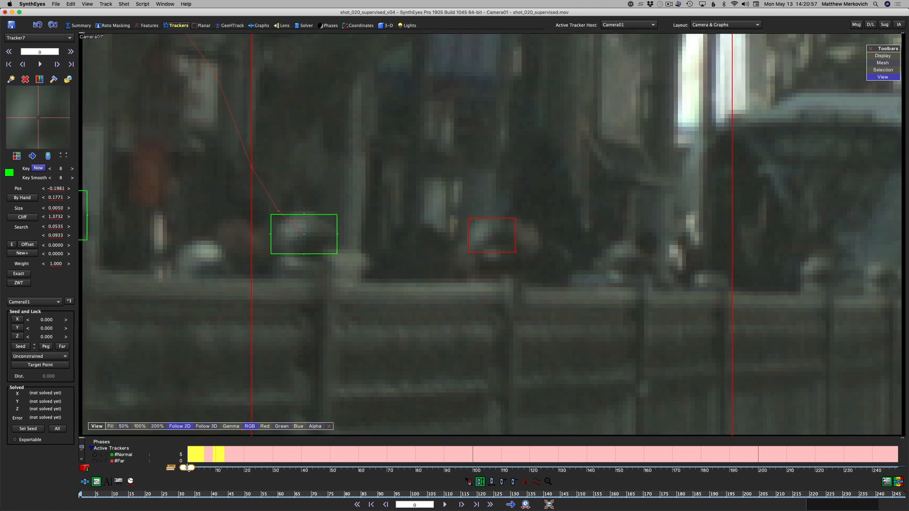
pyautogui.moveTo(40, 129); pyautogui.dragTo(42, 133)
pyautogui.press('d')
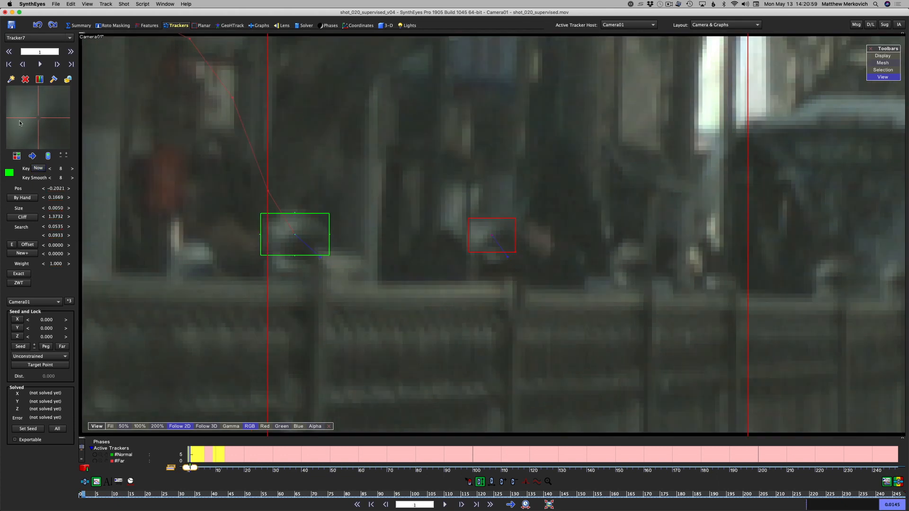
# Step: Key Tracker7 on its head at frame 1, checking its predicted position as far as frame 3
pyautogui.click(39, 120)
pyautogui.press('d')
pyautogui.press('d')
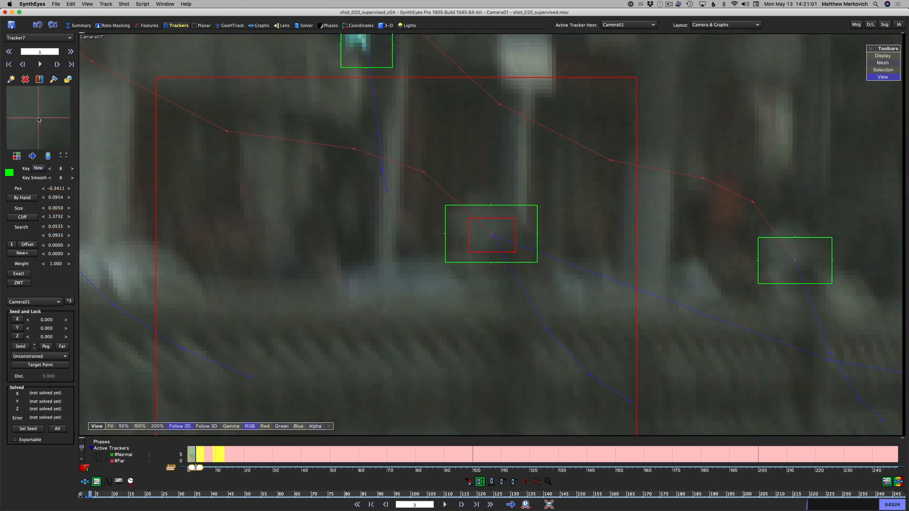
pyautogui.press('s')
pyautogui.press('s')
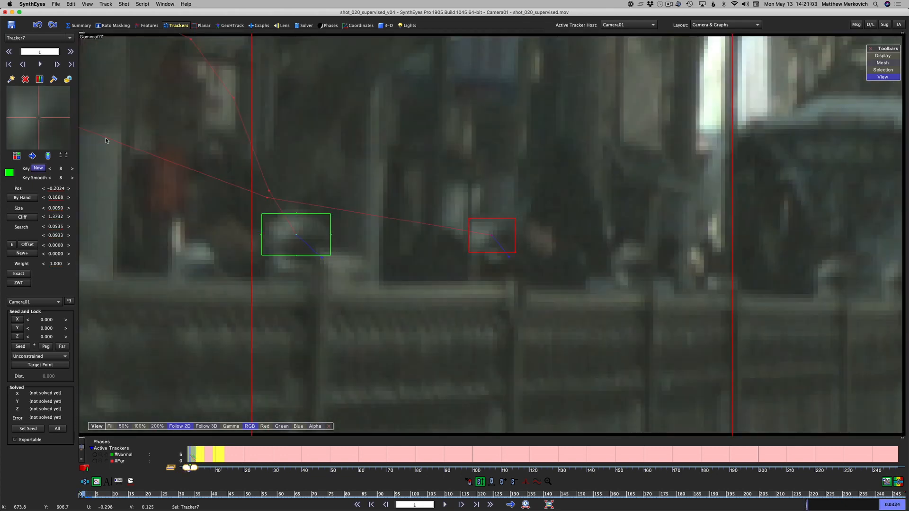
# Step: Compare frames 1 and 2, and nudge Tracker7 at frame 1 to position -0.2010, 0.1676
pyautogui.scroll(-3, 391, 141)
pyautogui.press('d')
pyautogui.press('s')
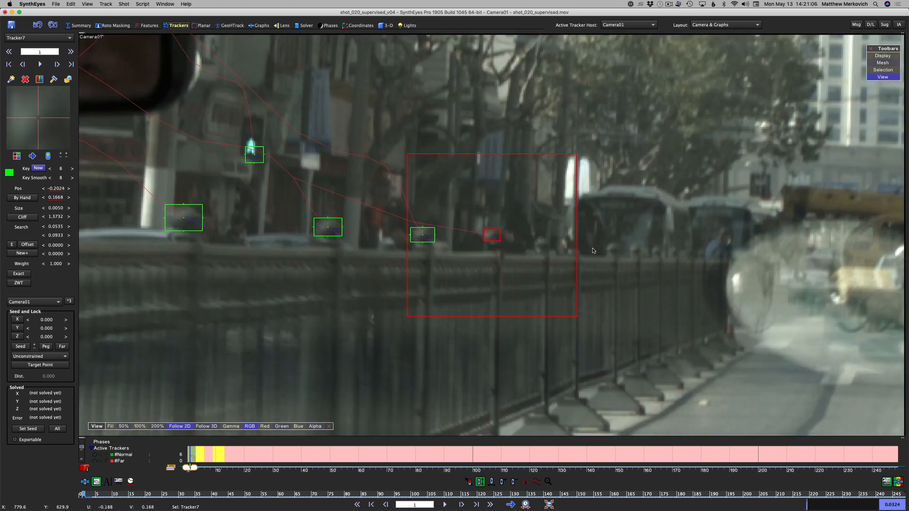
pyautogui.press('d')
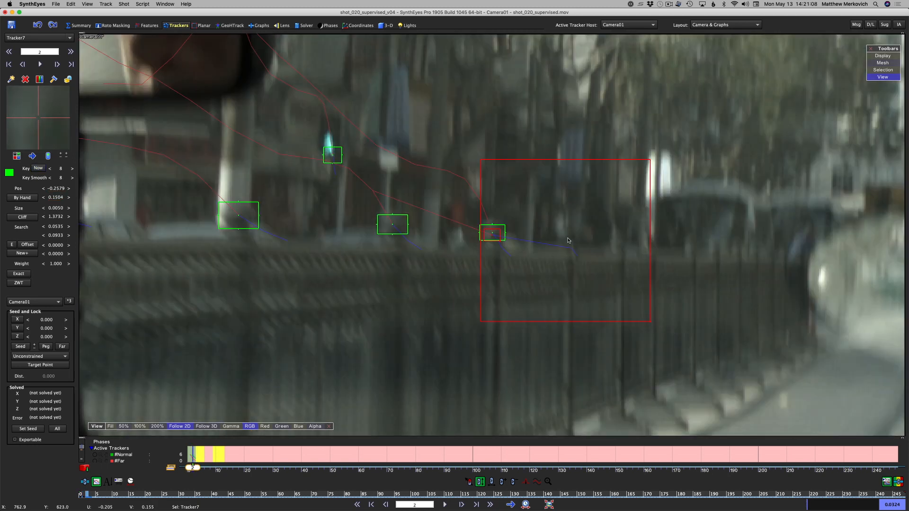
pyautogui.press('s')
pyautogui.scroll(5, 499, 247)
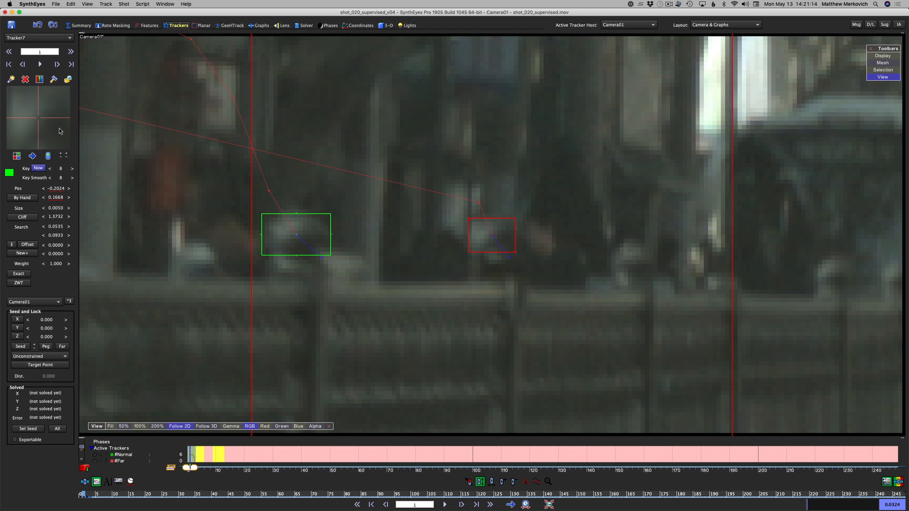
pyautogui.moveTo(60, 131); pyautogui.dragTo(54, 129)
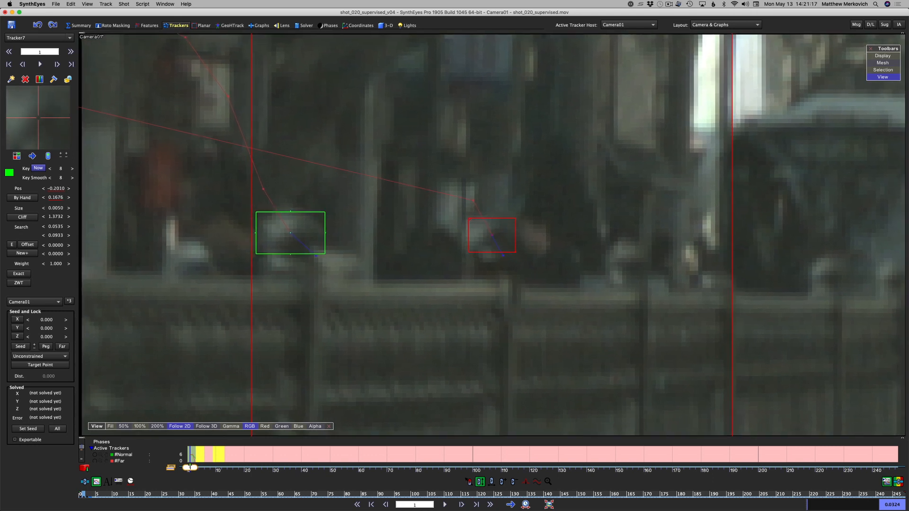
pyautogui.scroll(-5, 473, 251)
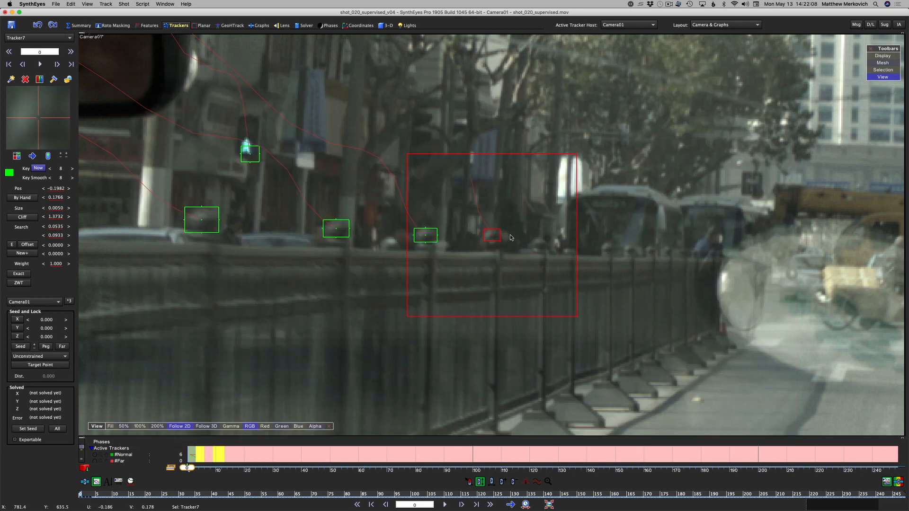
# Step: Carry Tracker7 forward from frame 0 through frame 4, with its box at size 0.0074 from frame 3
pyautogui.scroll(-3, 511, 238)
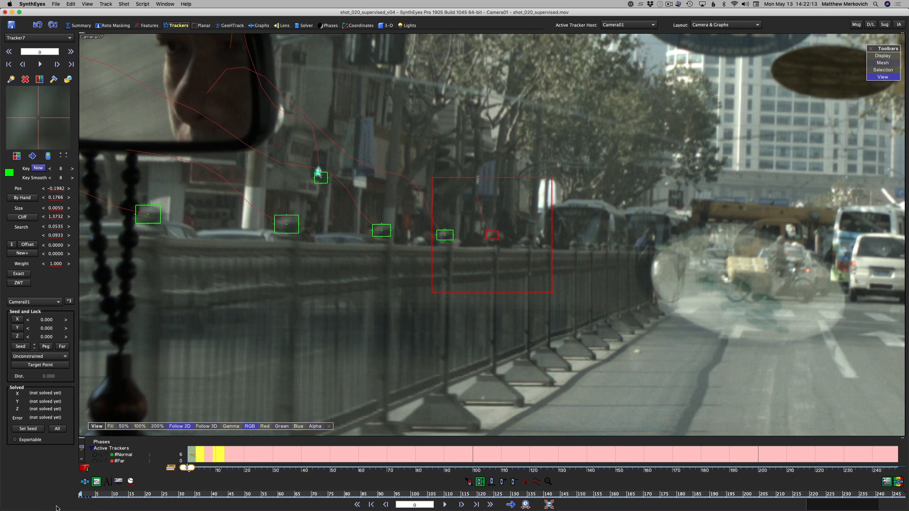
pyautogui.press('d')
pyautogui.press('d')
pyautogui.press('d')
pyautogui.press('d')
pyautogui.press('d')
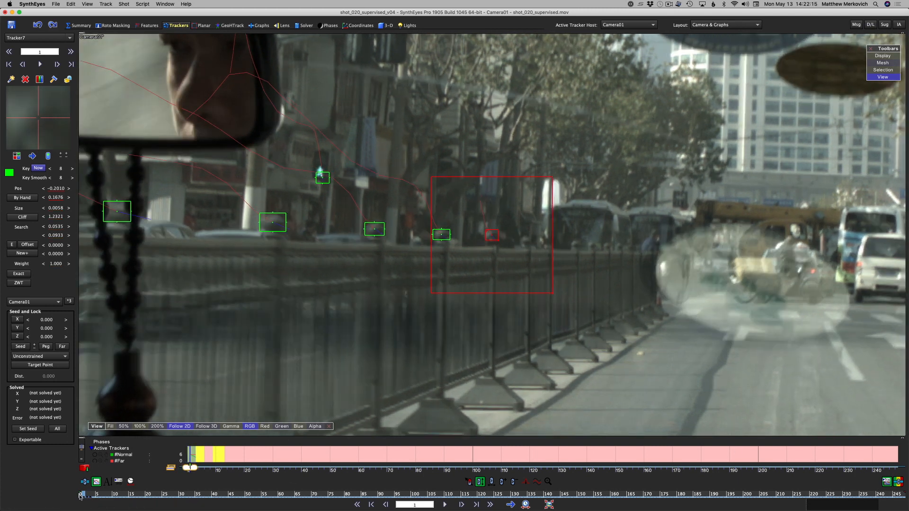
# Step: Step back and forth through the first frames in wide and close views to check that Tracker7 stays on its head
pyautogui.press('s')
pyautogui.scroll(-8, 340, 428)
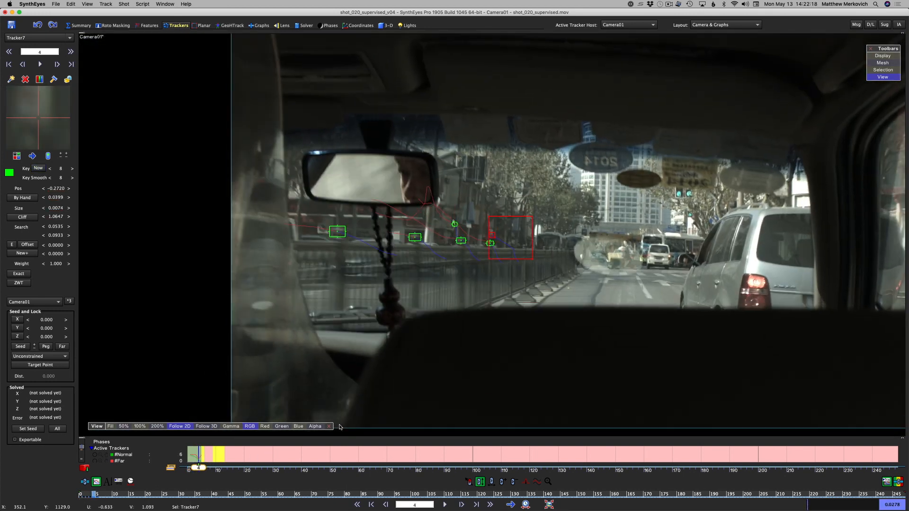
pyautogui.scroll(-2, 339, 427)
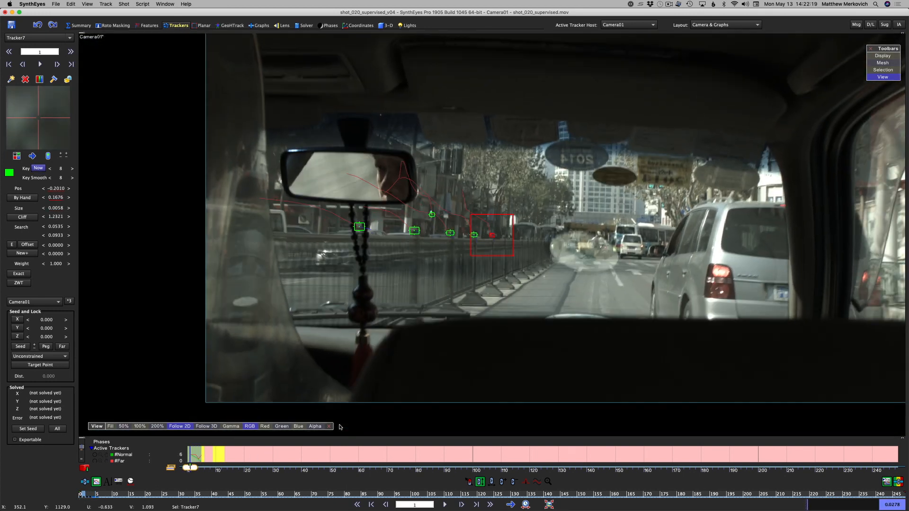
pyautogui.press('s')
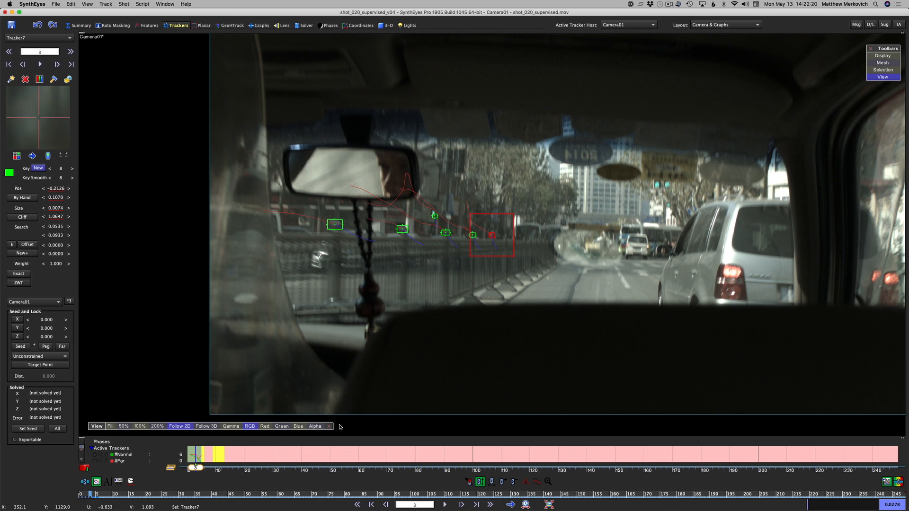
pyautogui.press('s')
pyautogui.press('s')
pyautogui.press('s')
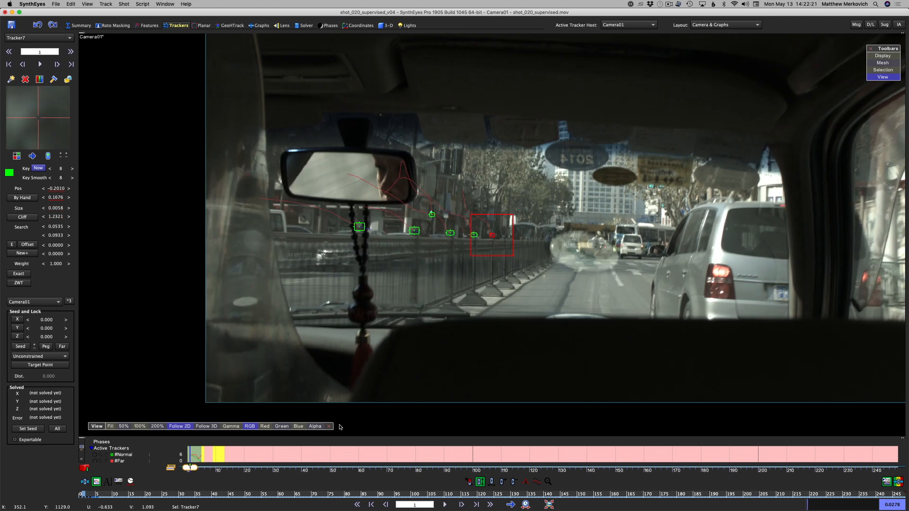
pyautogui.press('d')
pyautogui.press('d')
pyautogui.press('d')
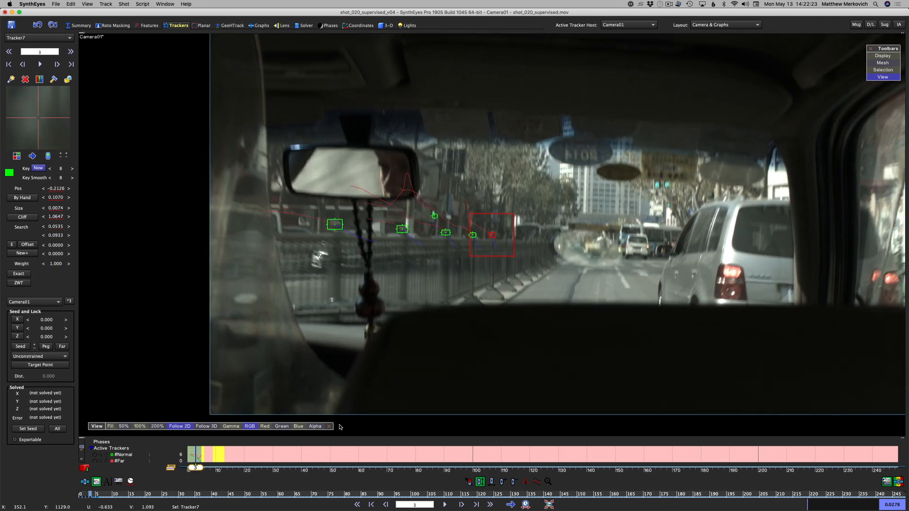
pyautogui.press('s')
pyautogui.press('s')
pyautogui.press('s')
pyautogui.press('d')
pyautogui.press('d')
pyautogui.press('d')
pyautogui.press('s')
pyautogui.press('s')
pyautogui.scroll(5, 530, 296)
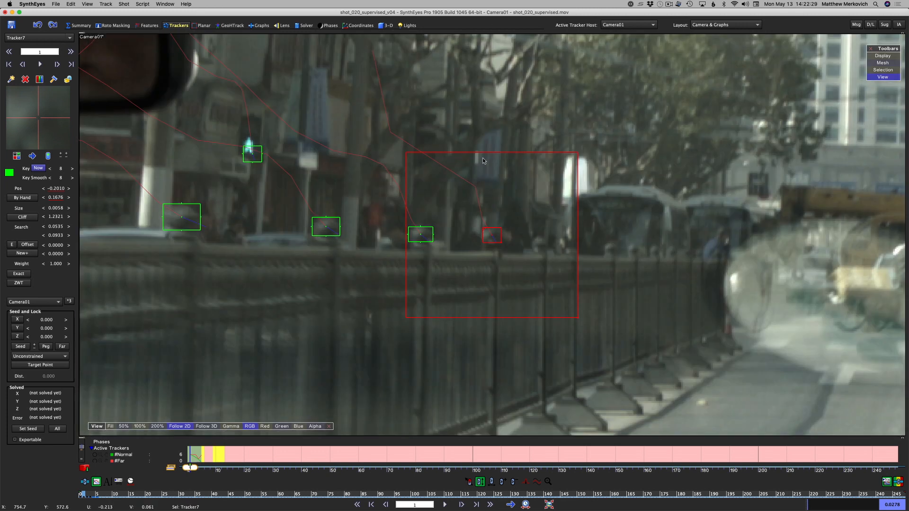
pyautogui.press('s')
pyautogui.press('d')
pyautogui.press('d')
pyautogui.press('d')
pyautogui.press('s')
pyautogui.press('s')
pyautogui.press('s')
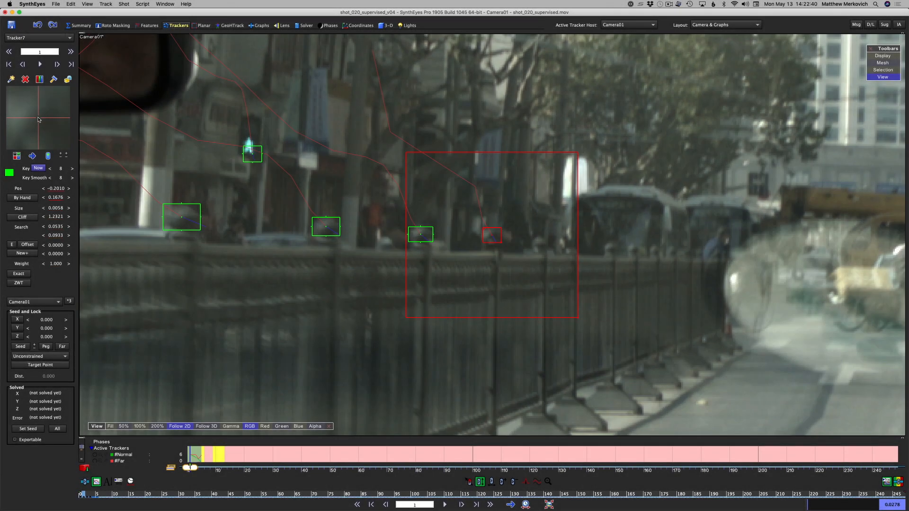
# Step: Nudge Tracker7 at frame 0 to position -0.1974, 0.1770, and check the track against frames 1 to 3
pyautogui.press('s')
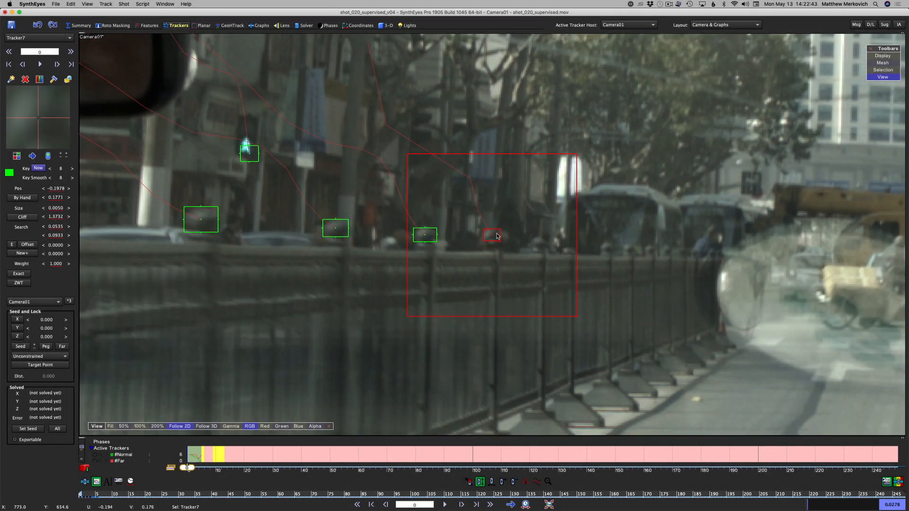
pyautogui.moveTo(50, 112); pyautogui.dragTo(39, 120)
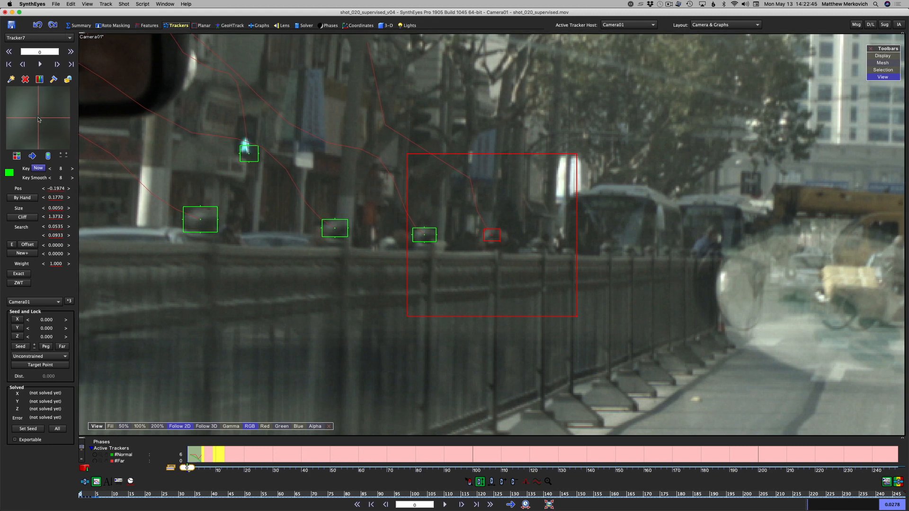
pyautogui.press('d')
pyautogui.press('d')
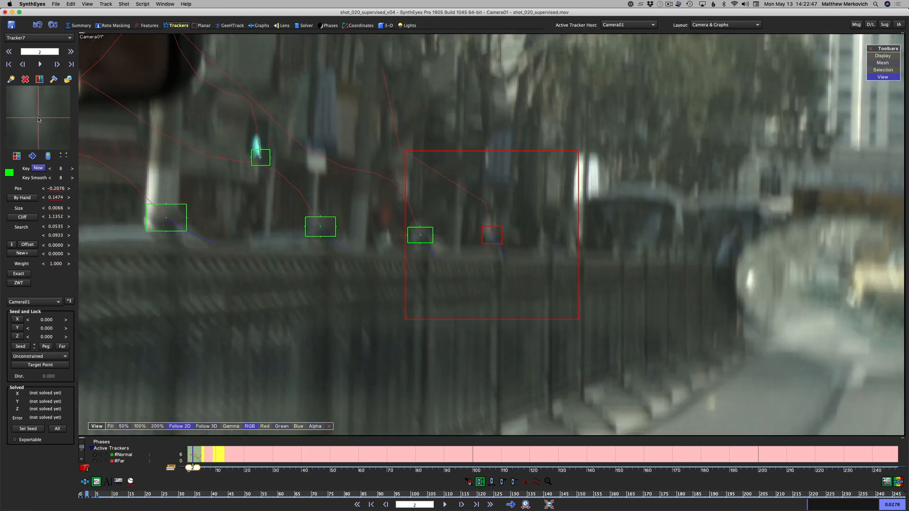
pyautogui.press('s')
pyautogui.press('d')
pyautogui.press('d')
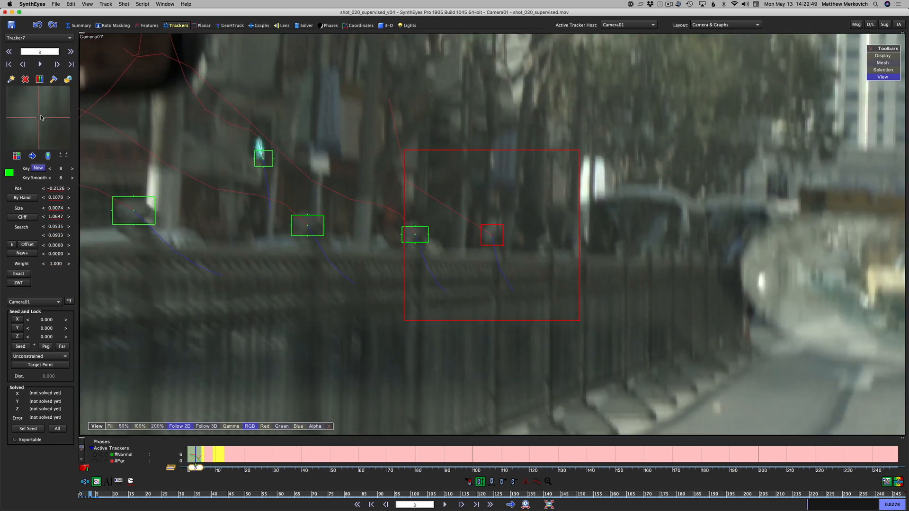
pyautogui.press('s')
pyautogui.press('d')
pyautogui.press('s')
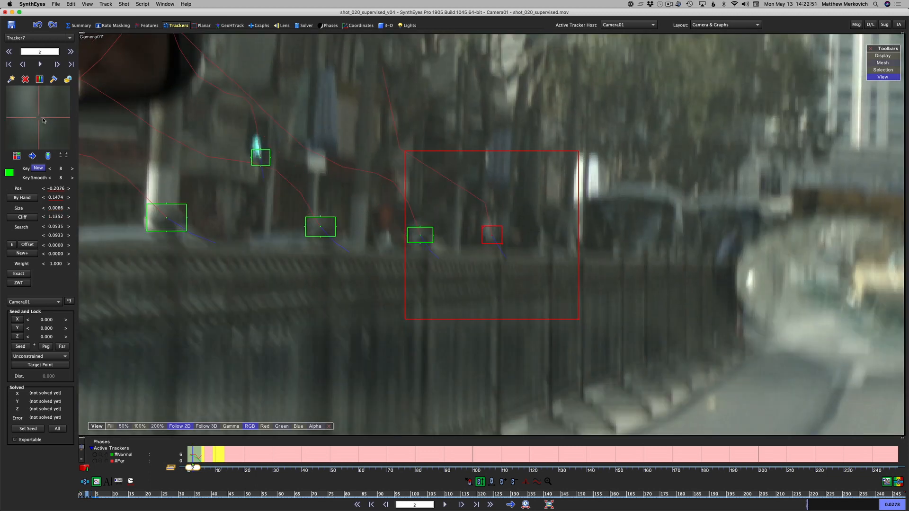
pyautogui.press('s')
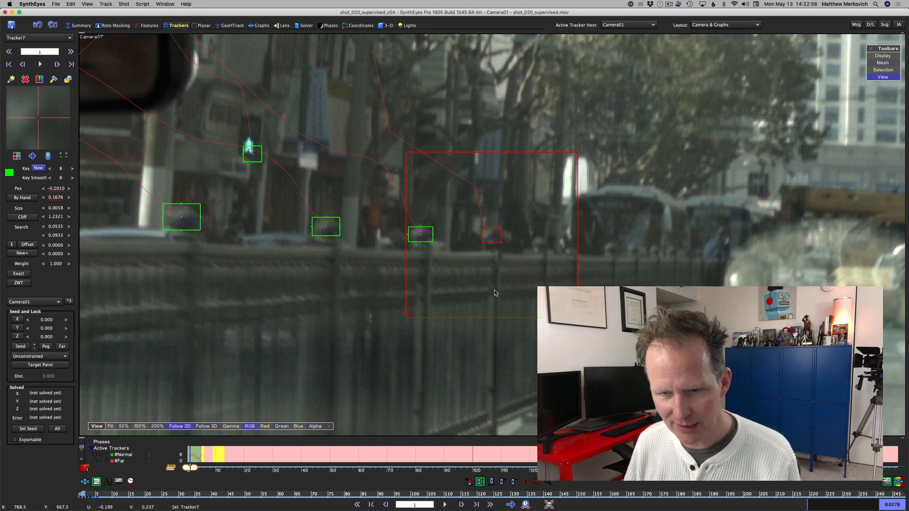
# Step: Nudge Tracker7 at frame 2 to about position -0.2067, 0.1475, and recheck the track from frame 0 to frame 3
pyautogui.press('d')
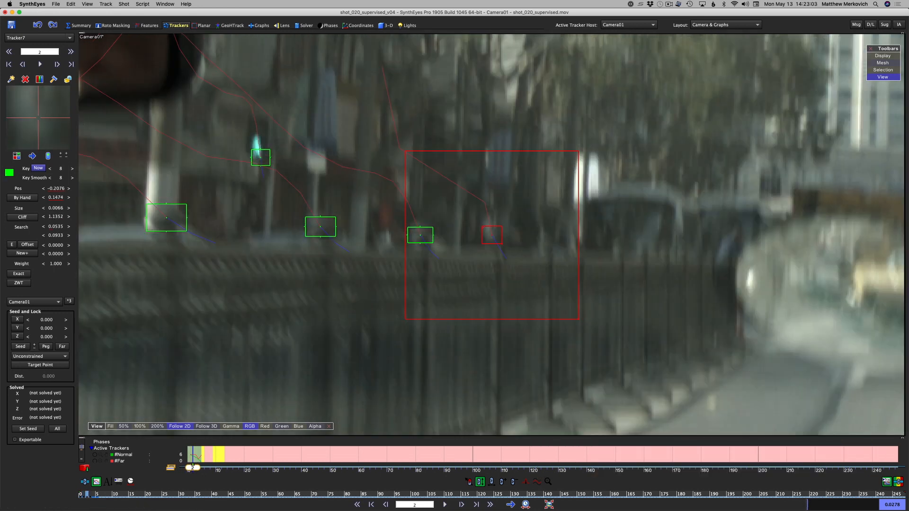
pyautogui.moveTo(492, 235); pyautogui.dragTo(494, 235)
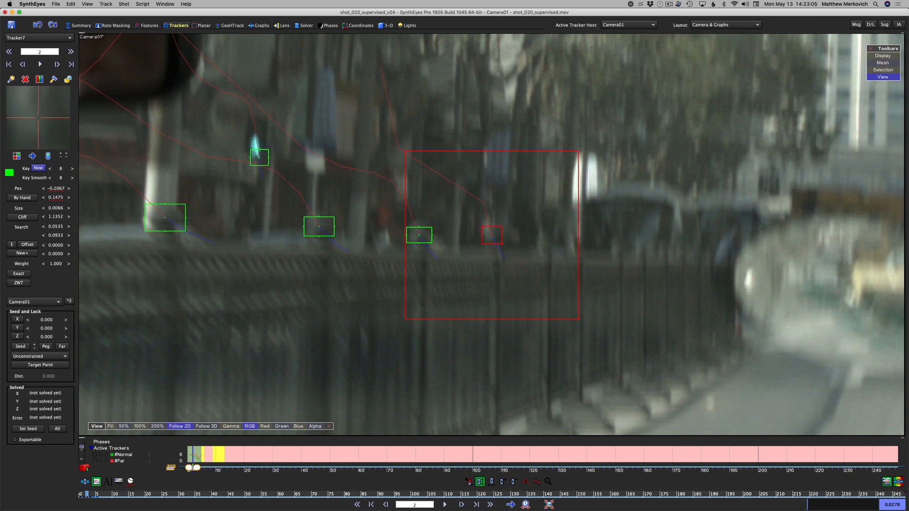
pyautogui.moveTo(39, 117); pyautogui.dragTo(38, 117)
pyautogui.press('s')
pyautogui.press('s')
pyautogui.press('d')
pyautogui.press('d')
pyautogui.press('d')
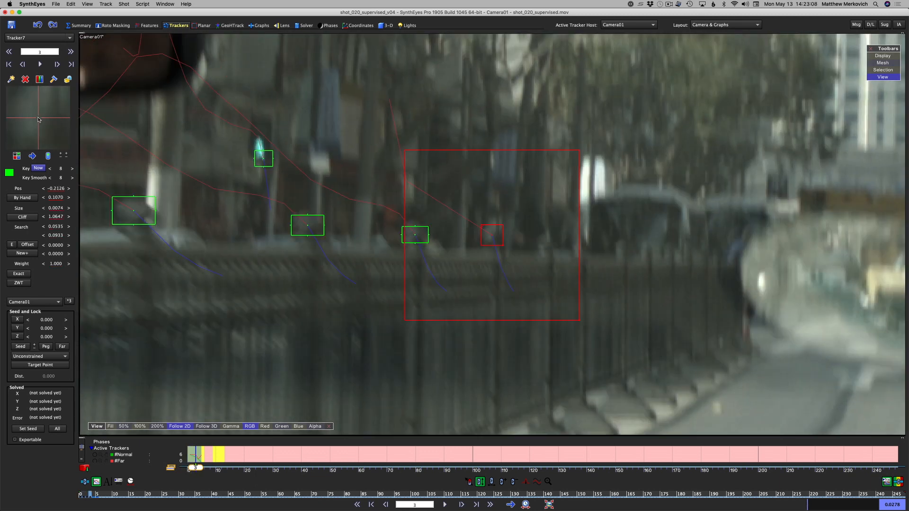
# Step: Compare frames 3 and 4, and place Tracker7 on its head at frame 4 at about position -0.2200, 0.0849
pyautogui.press('d')
pyautogui.press('s')
pyautogui.press('d')
pyautogui.moveTo(38, 119); pyautogui.dragTo(26, 110)
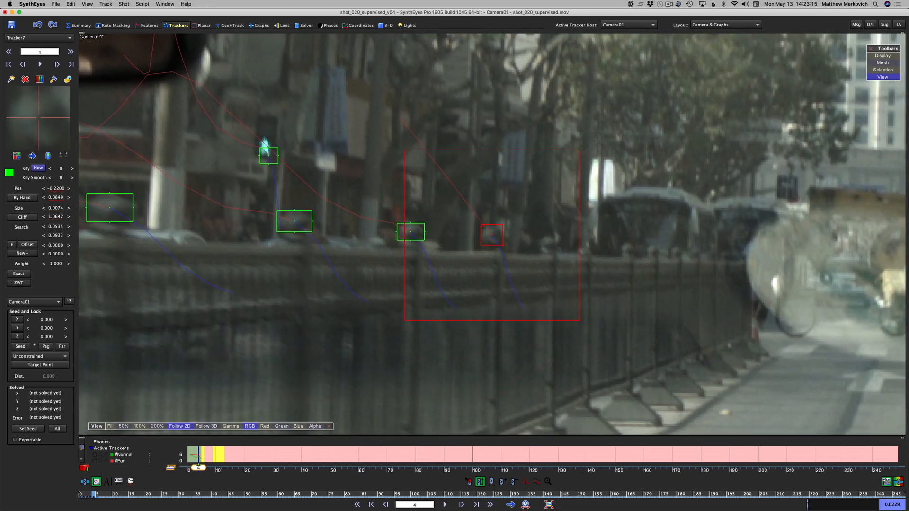
# Step: Advance to frame 6, place Tracker7 on its head at about position -0.2448, 0.0697, and compare with the preceding frames
pyautogui.press('d')
pyautogui.press('d')
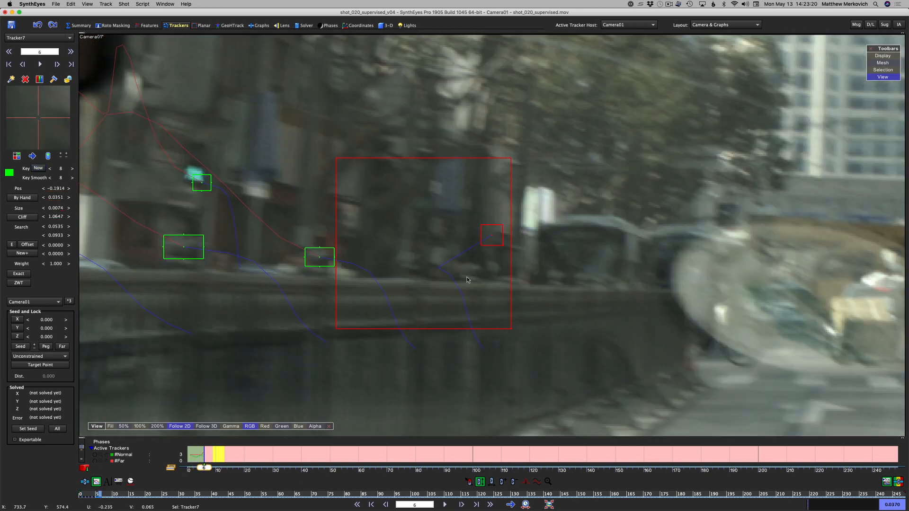
pyautogui.press('s')
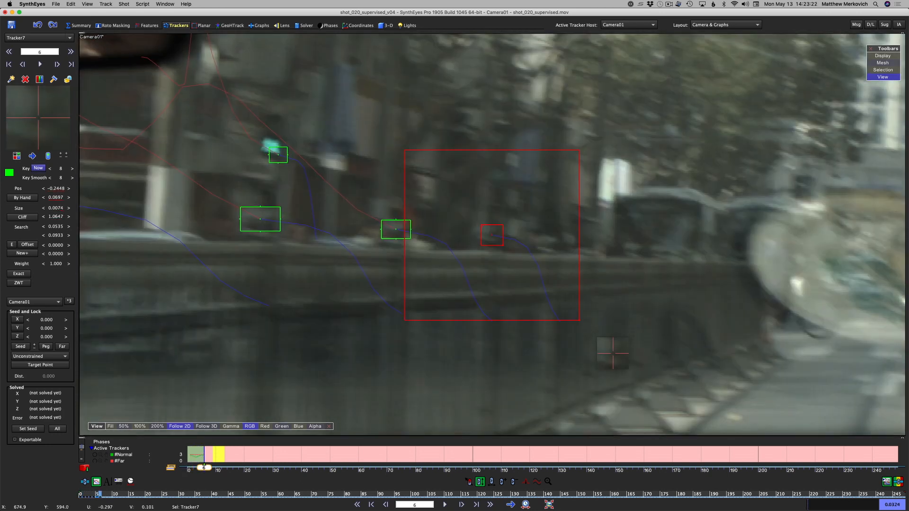
pyautogui.press('s')
pyautogui.press('s')
pyautogui.press('d')
pyautogui.press('d')
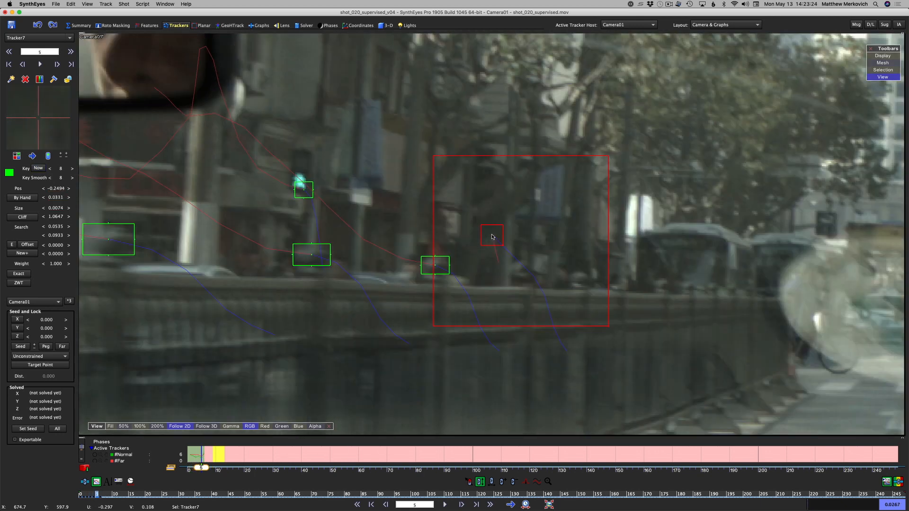
# Step: Place Tracker7 at position -0.2287, 0.0729 at frame 5, and refine it to -0.2479, 0.0663 at frame 6
pyautogui.press('s')
pyautogui.press('s')
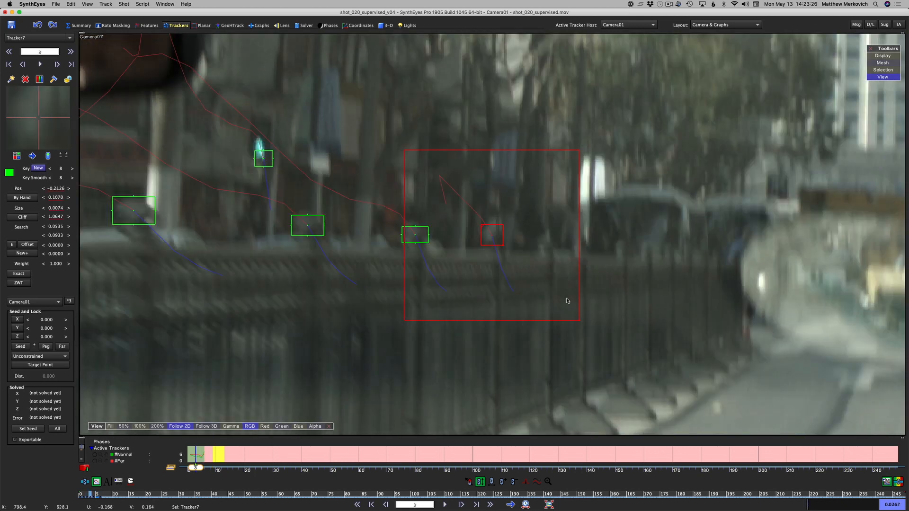
pyautogui.press('d')
pyautogui.press('d')
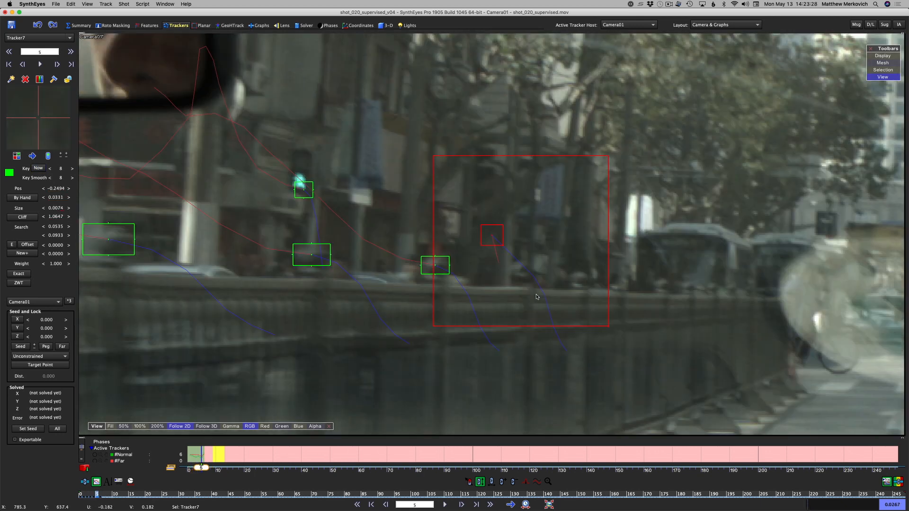
pyautogui.moveTo(492, 235); pyautogui.dragTo(522, 267)
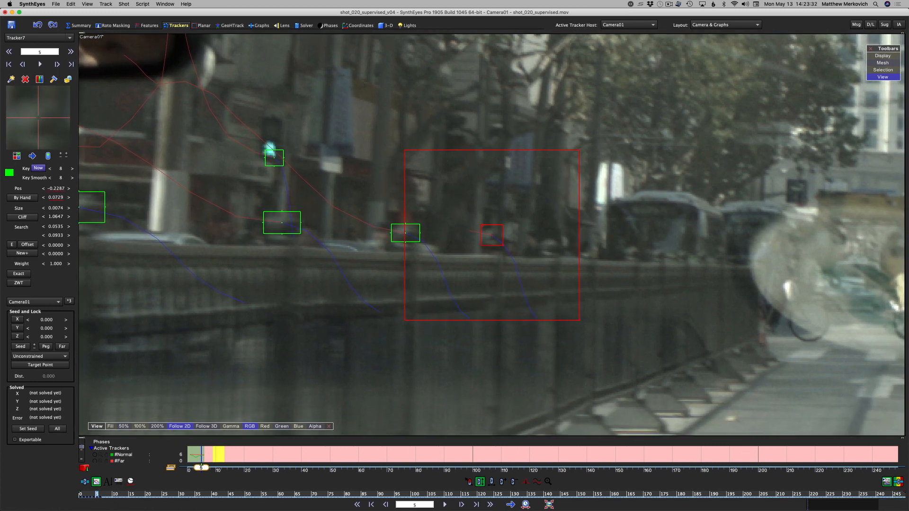
pyautogui.press('d')
pyautogui.moveTo(492, 235); pyautogui.dragTo(492, 236)
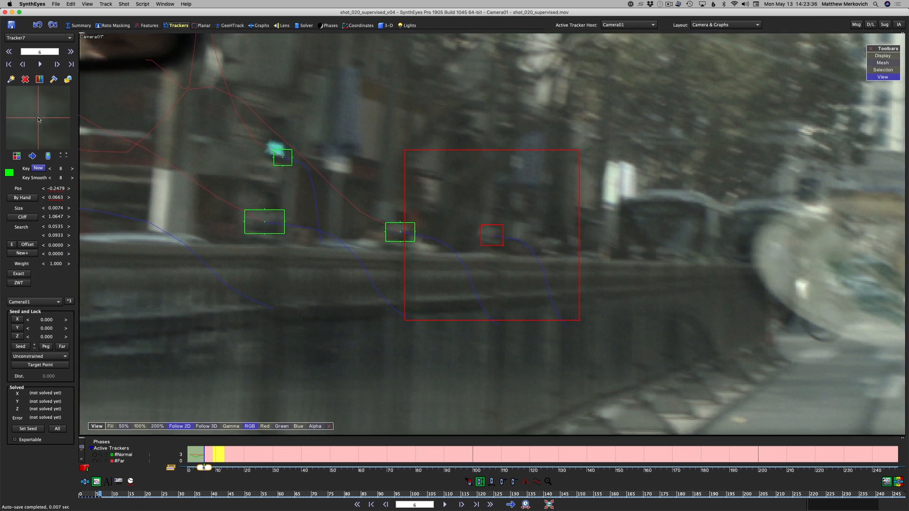
# Step: Place Tracker7 on its head at frame 8 near -0.2887, 0.0078, frame 10 near -0.3090, -0.0375, and frame 13 near -0.3403, -0.1069
pyautogui.press('d')
pyautogui.moveTo(39, 118); pyautogui.dragTo(17, 135)
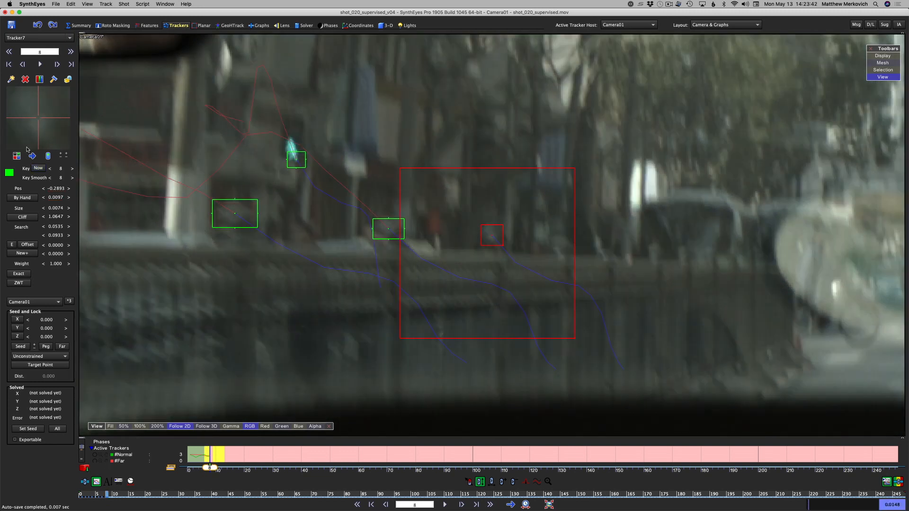
pyautogui.press('s')
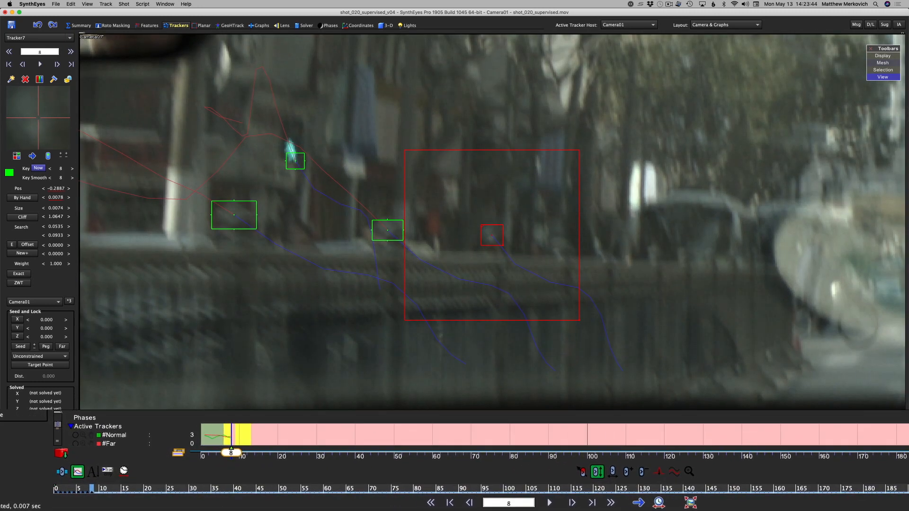
pyautogui.press('s')
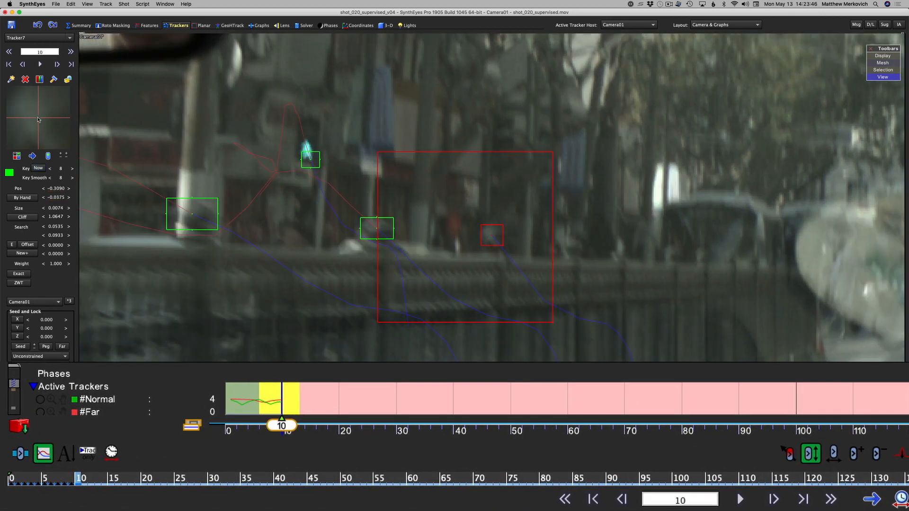
pyautogui.press('s')
pyautogui.press('s')
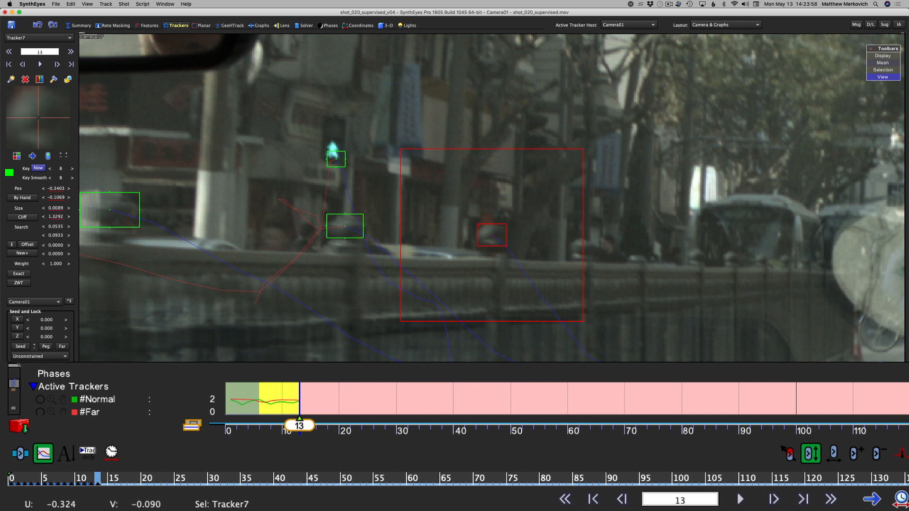
# Step: Step back to frame 6 and forward to frame 13 to check Tracker7's path on the head
pyautogui.press('a')
pyautogui.press('a')
pyautogui.press('a')
pyautogui.press('a')
pyautogui.press('a')
pyautogui.press('a')
pyautogui.press('a')
pyautogui.press('a')
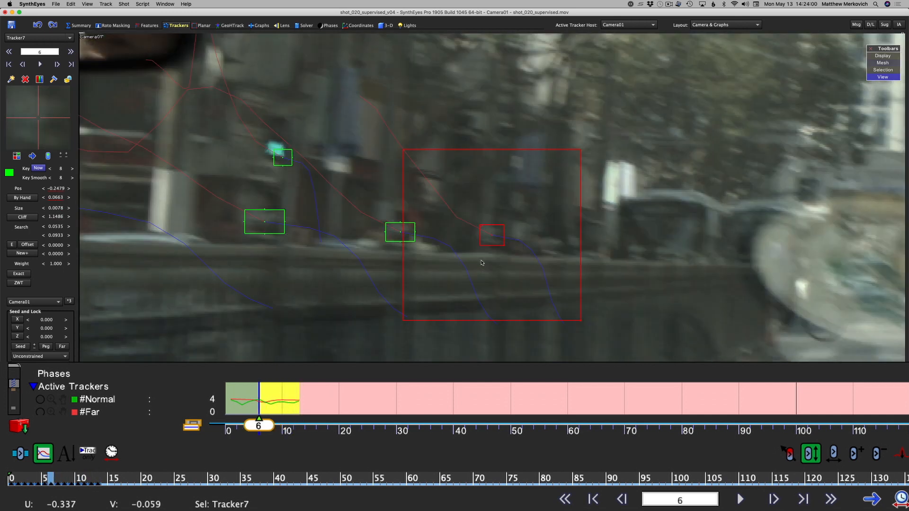
pyautogui.press('s')
pyautogui.press('s')
pyautogui.press('s')
pyautogui.press('s')
pyautogui.press('s')
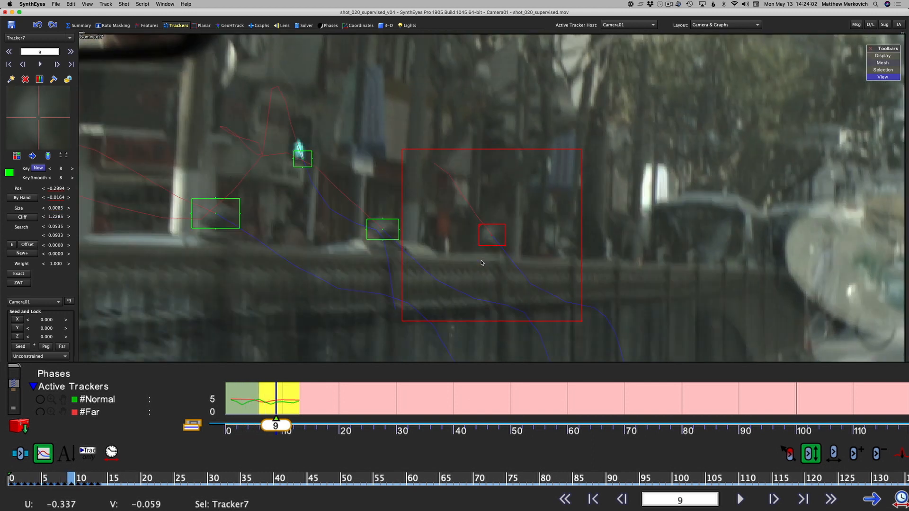
pyautogui.press('s')
pyautogui.press('s')
pyautogui.press('s')
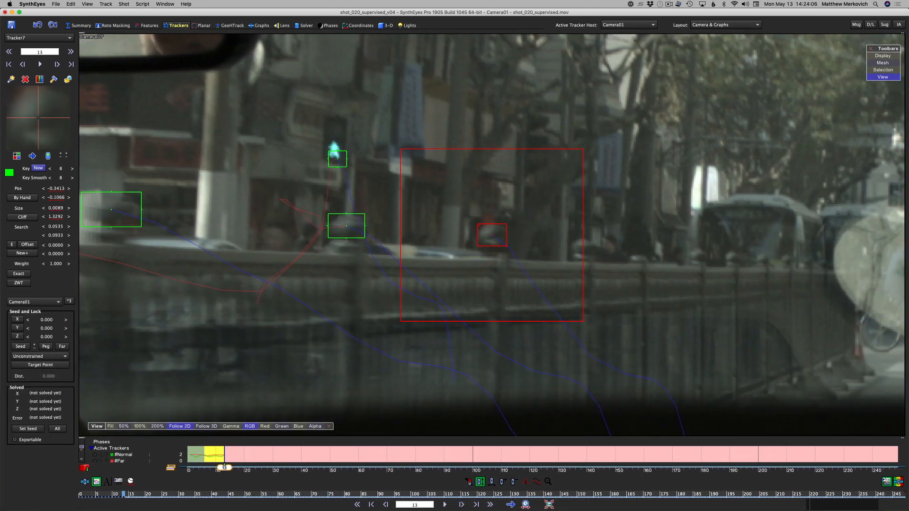
# Step: Nudge Tracker7 slightly at frame 13 and recheck its track back past frame 10 and forward again
pyautogui.moveTo(492, 235); pyautogui.dragTo(494, 235)
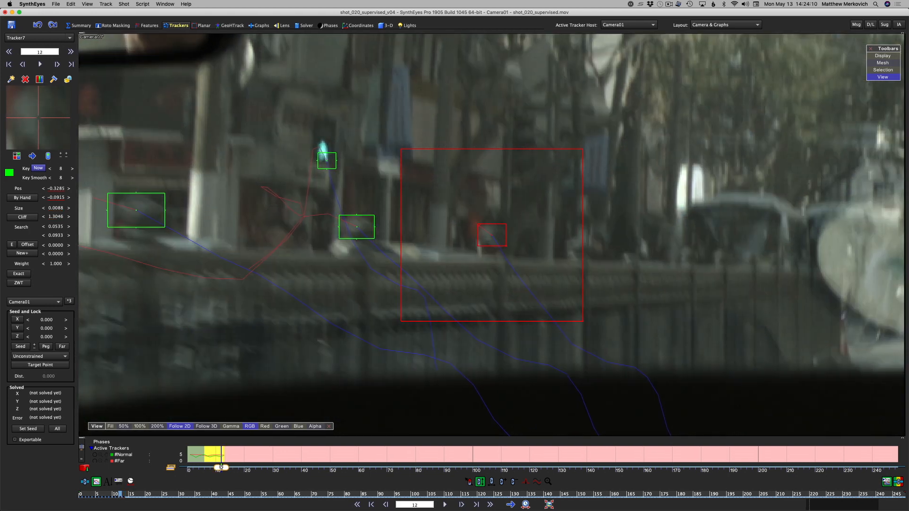
pyautogui.press('Left')
pyautogui.press('Left')
pyautogui.press('Left')
pyautogui.press('Left')
pyautogui.press('Left')
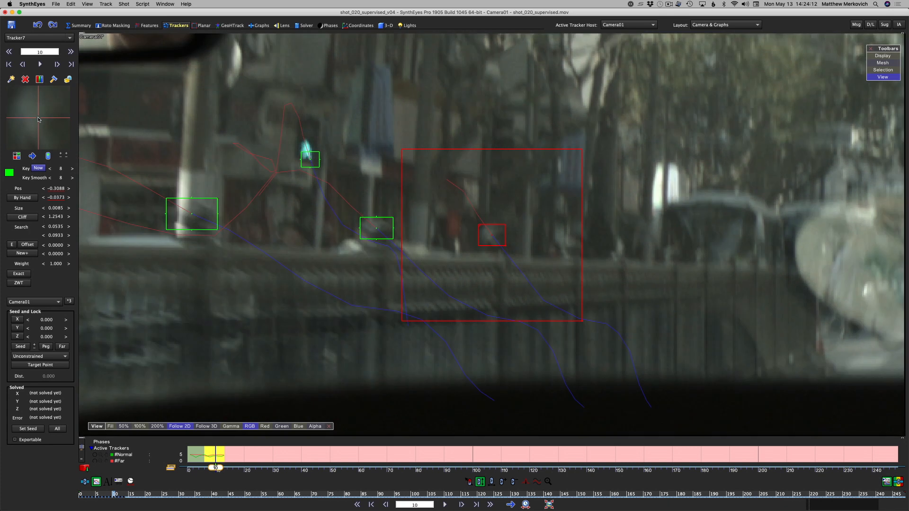
pyautogui.press('Right')
pyautogui.press('Right')
pyautogui.press('Right')
pyautogui.press('Right')
pyautogui.press('Right')
# Step: Place Tracker7 on its head at frame 14 at about position -0.3539, -0.1045, comparing with frame 13
pyautogui.press('Right')
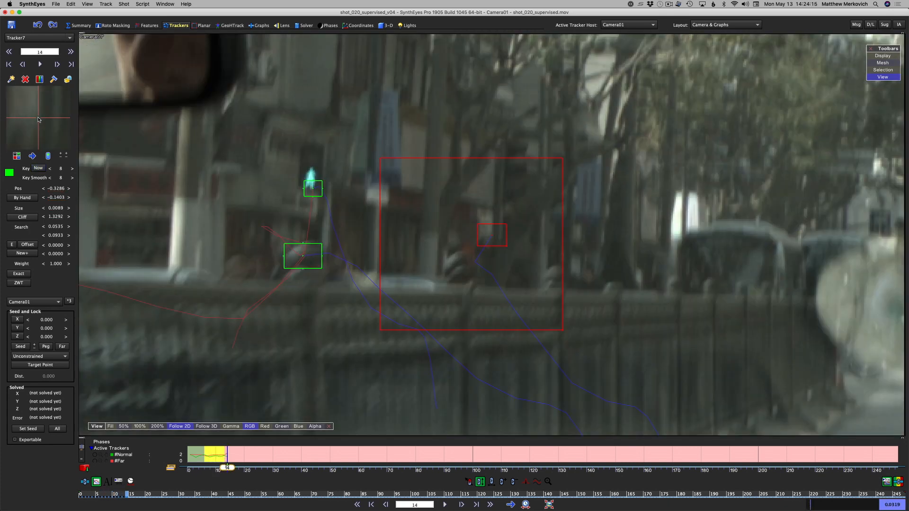
pyautogui.moveTo(38, 119); pyautogui.dragTo(46, 114)
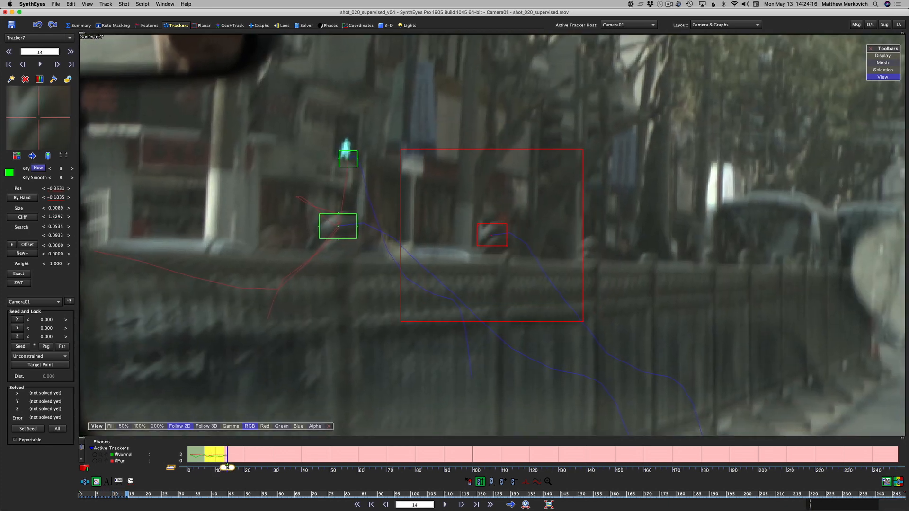
pyautogui.press('Left')
pyautogui.press('Right')
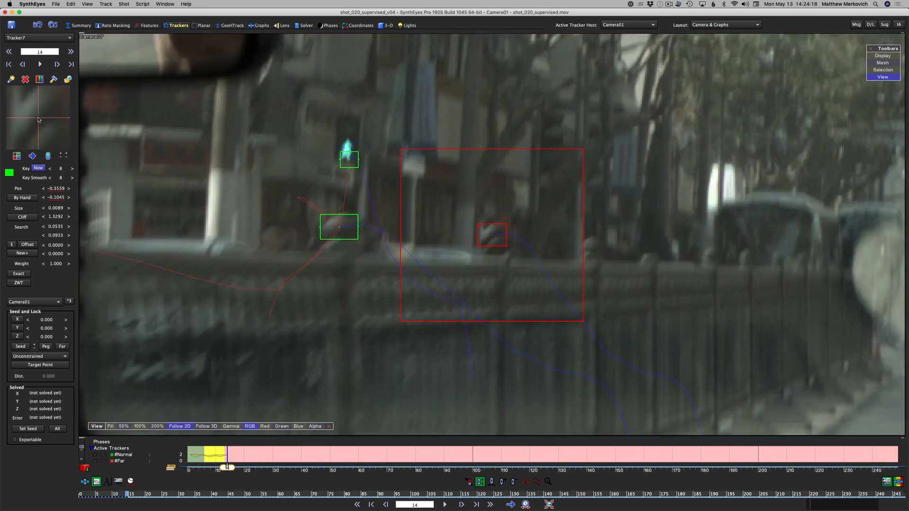
# Step: Place Tracker7 on its head at frame 15 near -0.3637, -0.0664 and at frame 16 near -0.3787, -0.0229
pyautogui.press('Right')
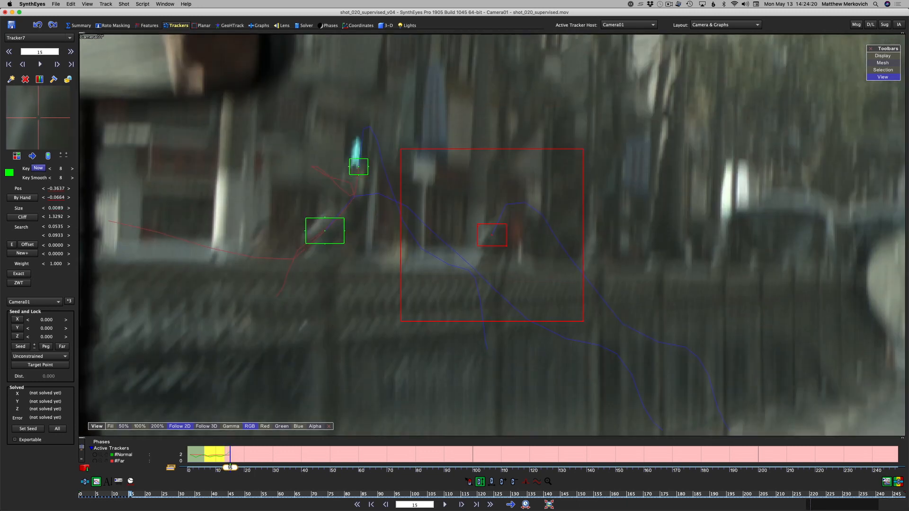
pyautogui.press('Right')
pyautogui.moveTo(39, 120); pyautogui.dragTo(52, 113)
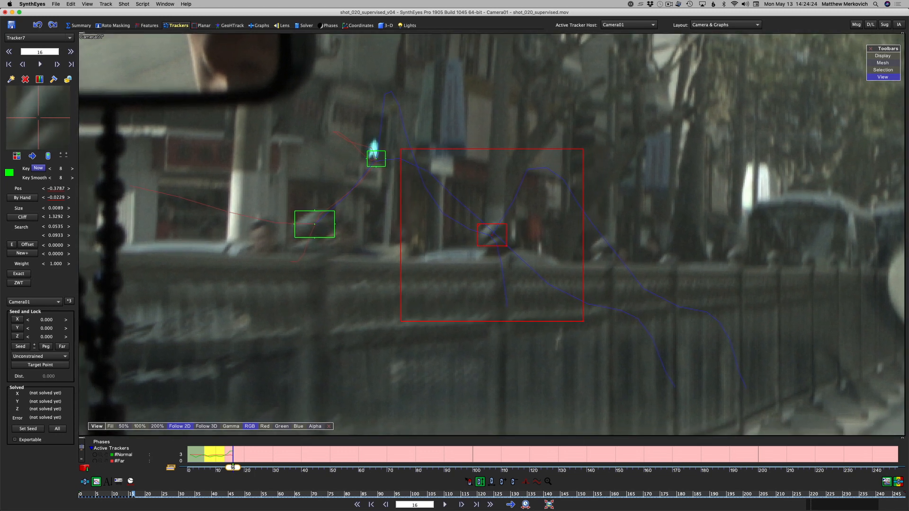
# Step: Place Tracker7 at frame 17 at about position -0.3918, -0.0227 and enlarge it to about size 0.0102
pyautogui.press('Right')
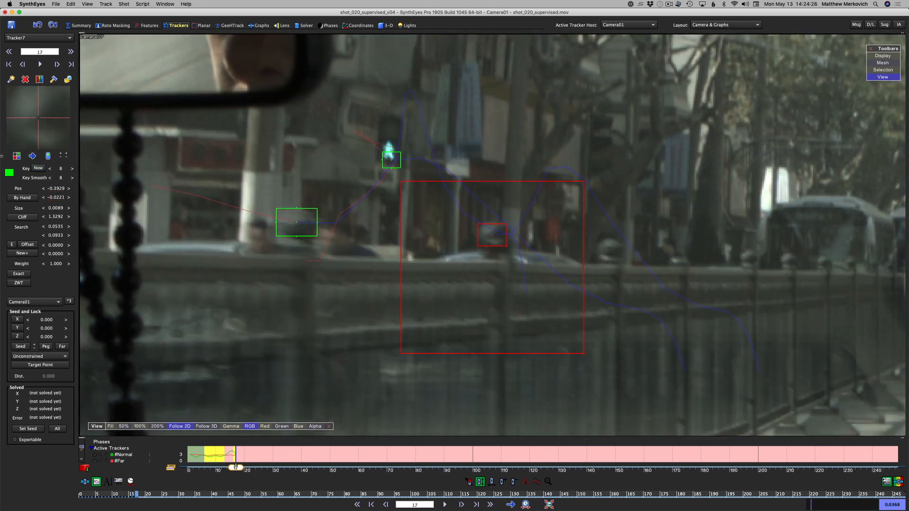
pyautogui.moveTo(29, 124); pyautogui.dragTo(30, 124)
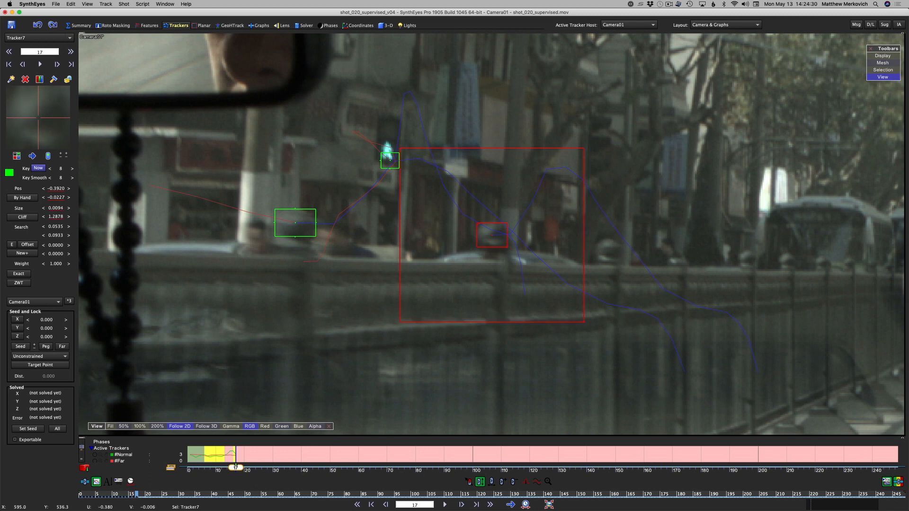
pyautogui.moveTo(509, 247); pyautogui.dragTo(509, 249)
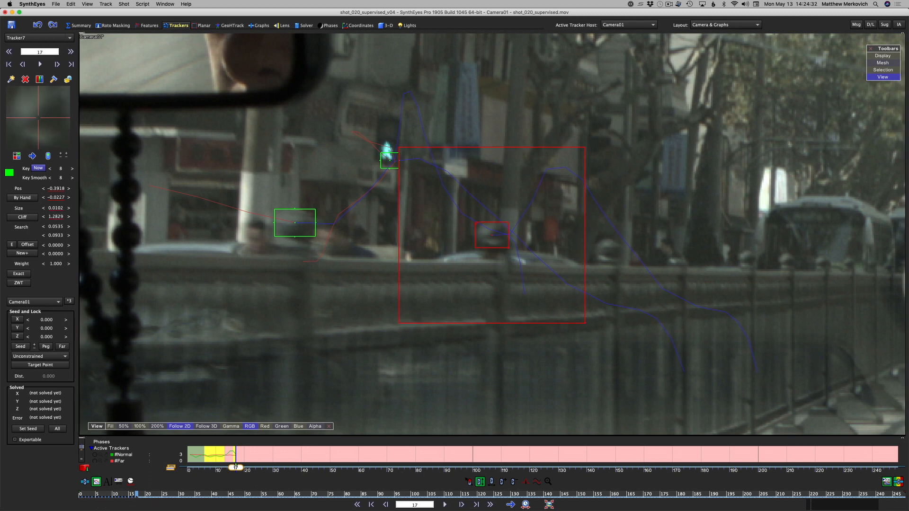
# Step: Place Tracker7 at frame 19 near -0.4302, -0.0477 and frame 21 near -0.4689, -0.0622, enlarging it to about 0.0122 at frame 21
pyautogui.press('Right')
pyautogui.press('Right')
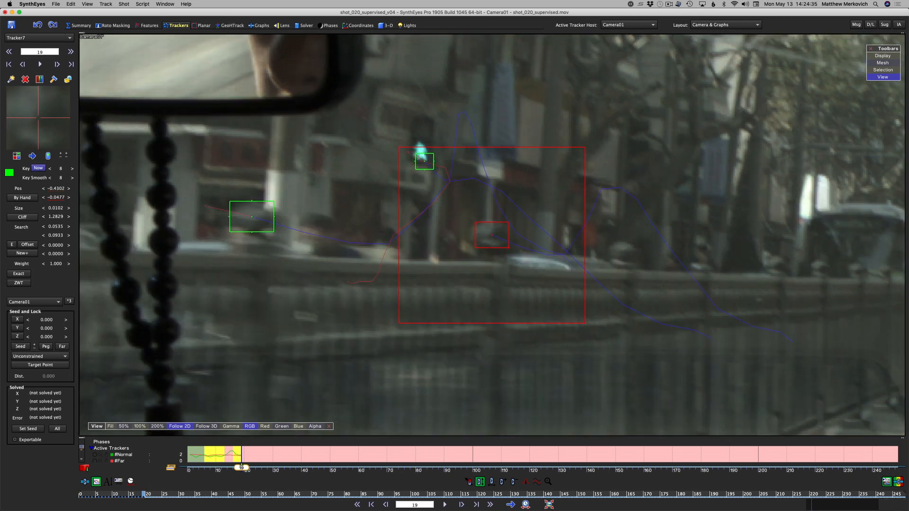
pyautogui.press('Right')
pyautogui.press('Right')
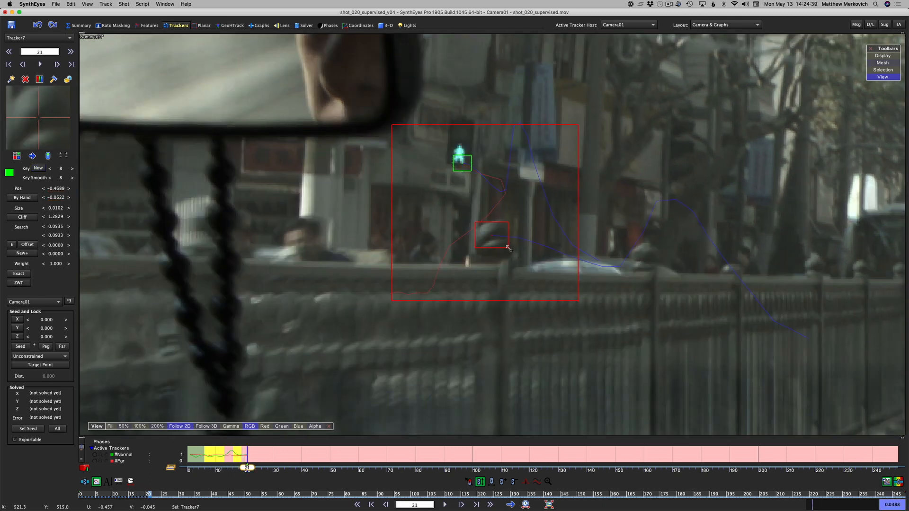
pyautogui.moveTo(508, 248); pyautogui.dragTo(512, 251)
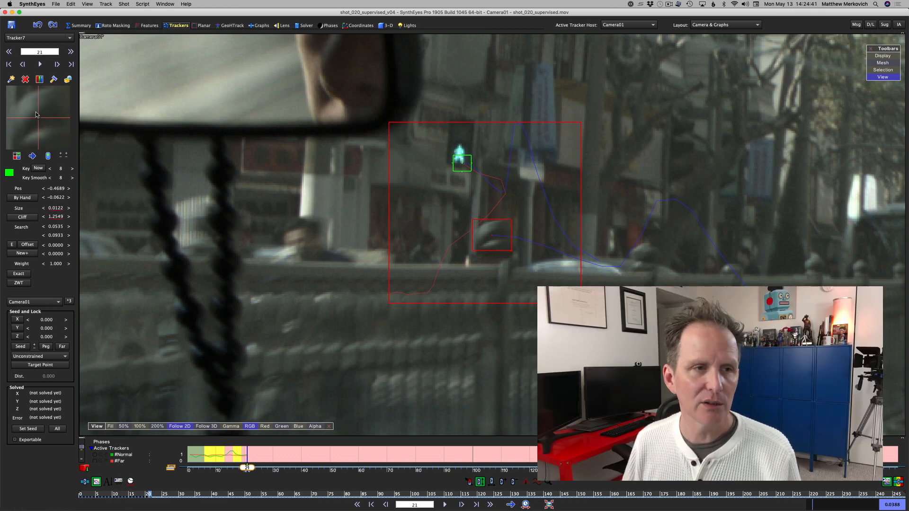
# Step: Recheck Tracker7 over the frames before 21 and refine it at frame 21 to about position -0.4684, -0.0594
pyautogui.press('Left')
pyautogui.press('Left')
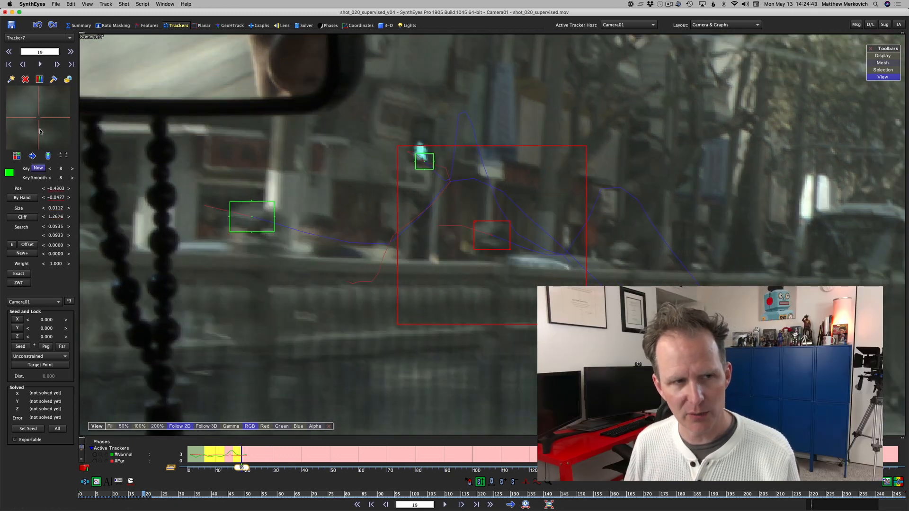
pyautogui.press('Left')
pyautogui.press('Left')
pyautogui.press('Left')
pyautogui.press('Right')
pyautogui.press('Right')
pyautogui.press('Right')
pyautogui.press('Right')
pyautogui.press('Right')
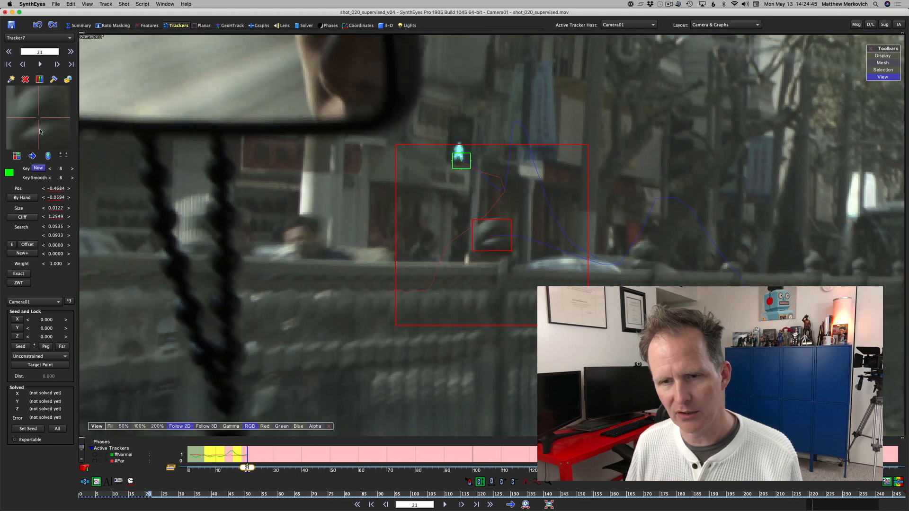
# Step: Place Tracker7 at frame 22 near -0.4744, -0.0497 and frame 24 near -0.4905, -0.0291, enlarging it to about 0.0149 at frame 24
pyautogui.press('Right')
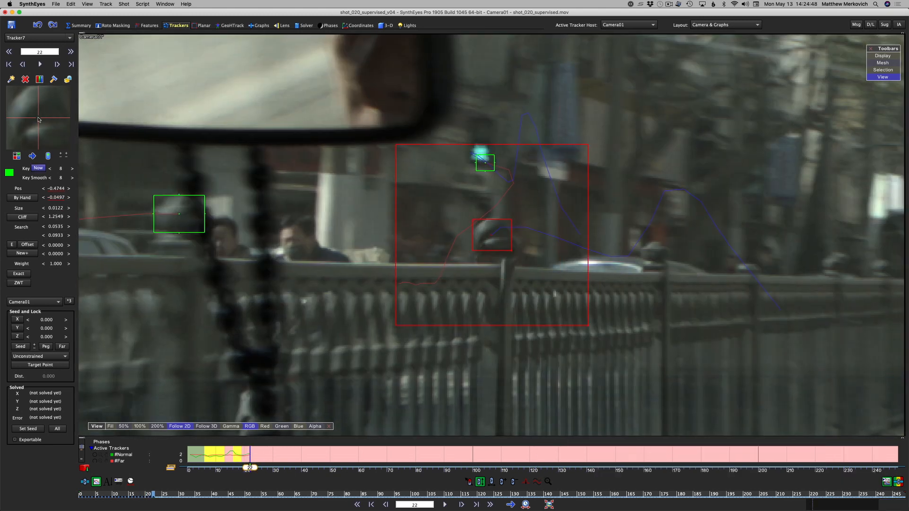
pyautogui.press('Right')
pyautogui.press('Right')
pyautogui.click(38, 119)
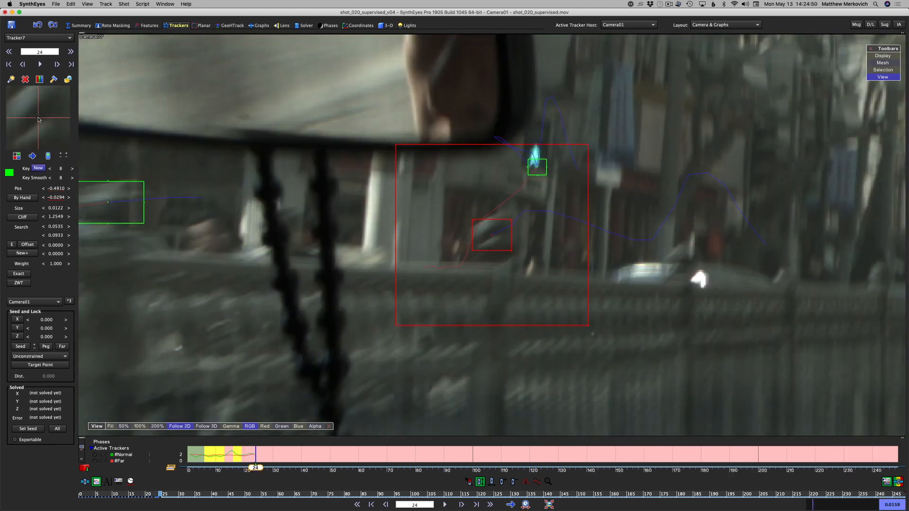
pyautogui.moveTo(512, 251); pyautogui.dragTo(516, 254)
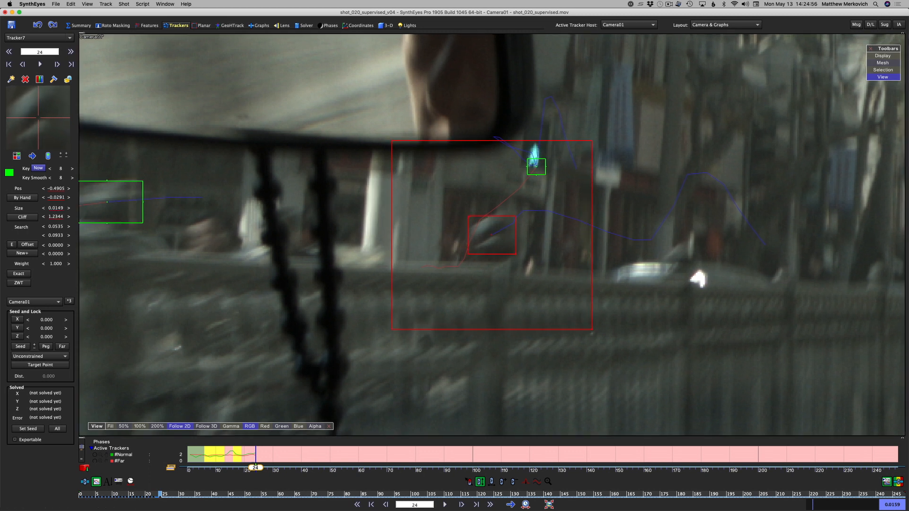
# Step: Place Tracker7 on its head at frame 25 near -0.5227, -0.0049 and at frame 26 near -0.5639, 0.0144
pyautogui.press('Right')
pyautogui.moveTo(39, 118); pyautogui.dragTo(39, 118)
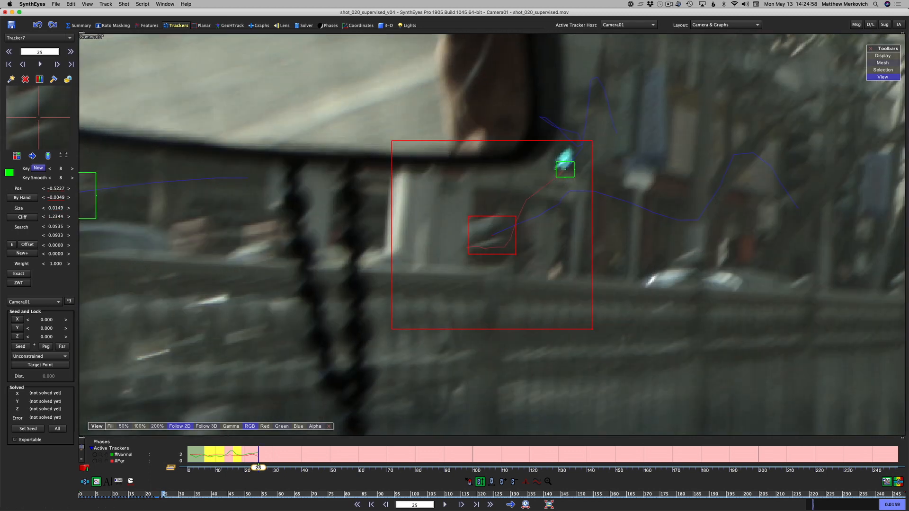
pyautogui.press('Right')
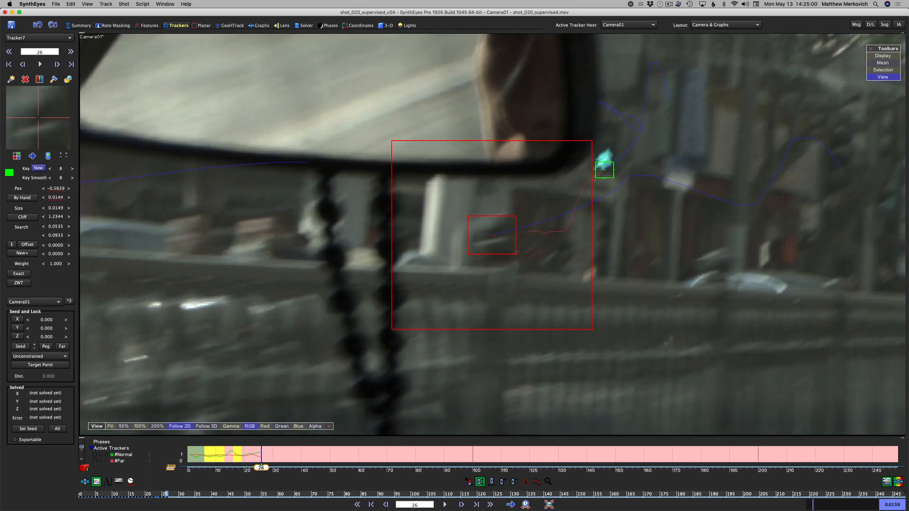
pyautogui.press('KP_4')
# Step: Place Tracker7 on its head at frame 27 near -0.6025, 0.0277 and at frame 28 near -0.6387, 0.0512
pyautogui.press('Right')
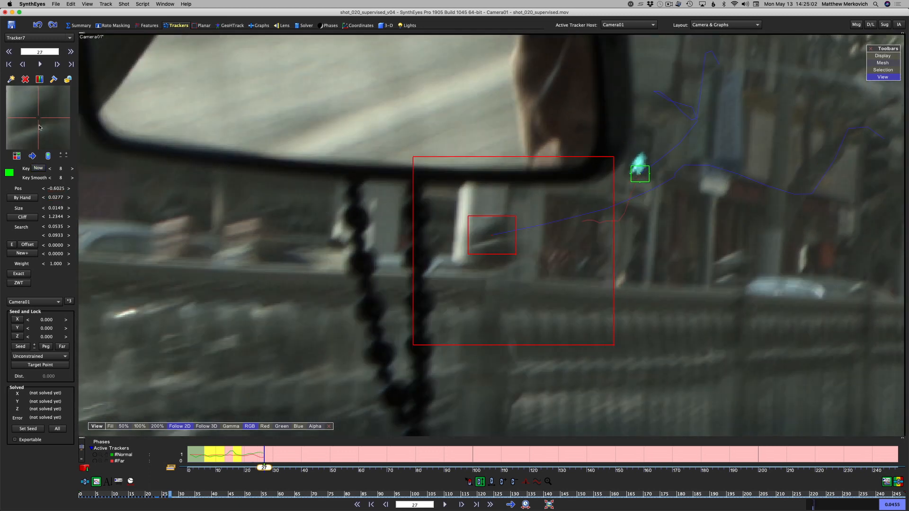
pyautogui.moveTo(35, 135); pyautogui.dragTo(40, 132)
pyautogui.press('Right')
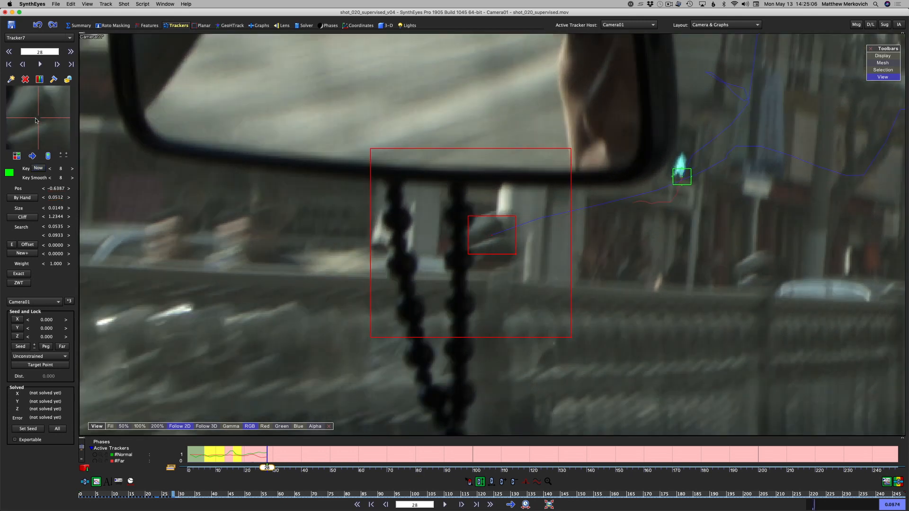
# Step: Disable Tracker7 at frame 29 behind the hanging beads, and re-enable it at frame 31 near -0.7649, 0.0583 with size about 0.0232
pyautogui.press('Right')
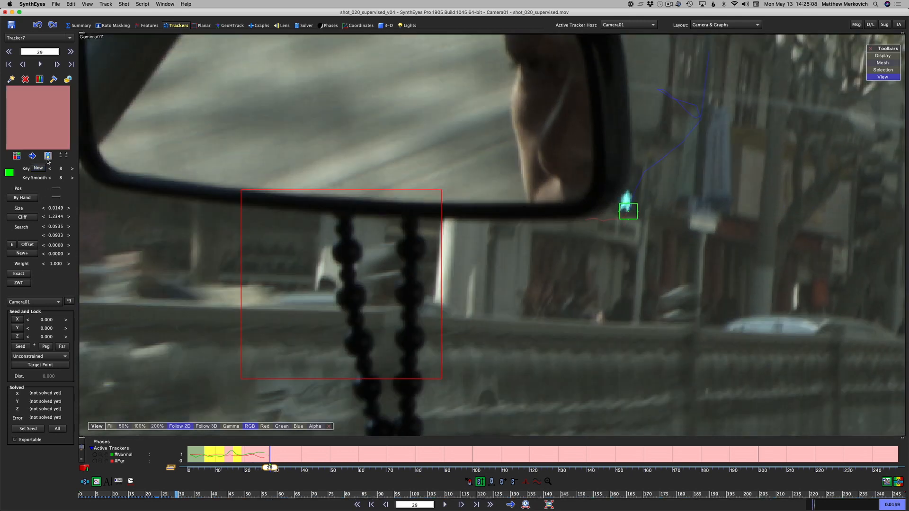
pyautogui.press('Right')
pyautogui.press('Right')
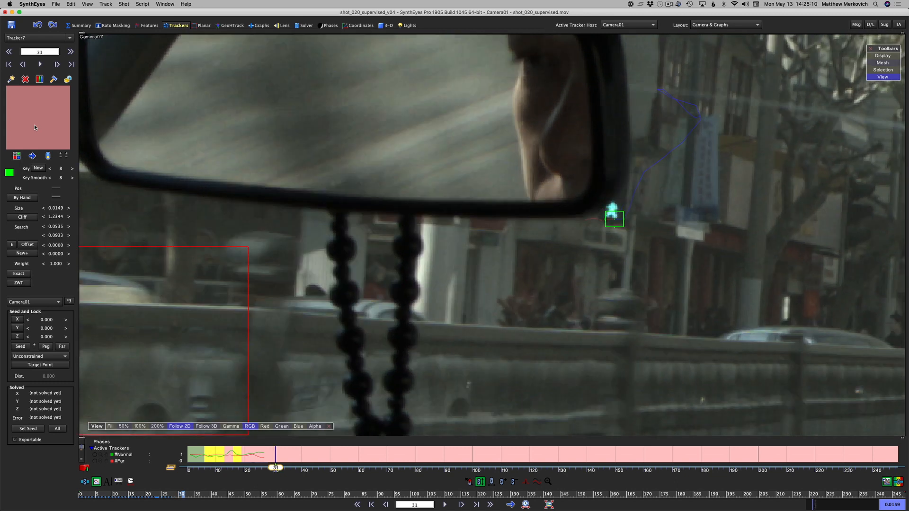
pyautogui.moveTo(31, 129)
pyautogui.mouseDown()
pyautogui.moveTo(15, 143)
pyautogui.moveTo(15, 126)
pyautogui.mouseUp()
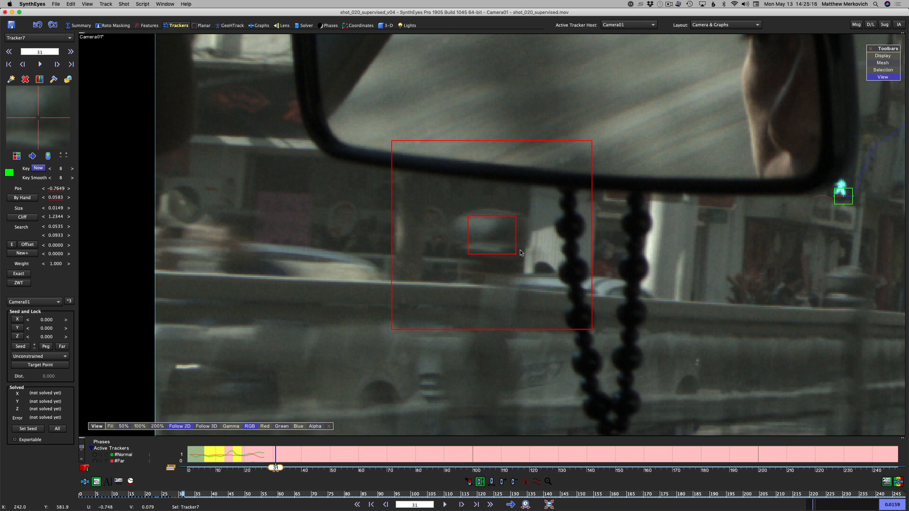
pyautogui.moveTo(516, 254)
pyautogui.mouseDown()
pyautogui.moveTo(543, 275)
pyautogui.moveTo(529, 265)
pyautogui.mouseUp()
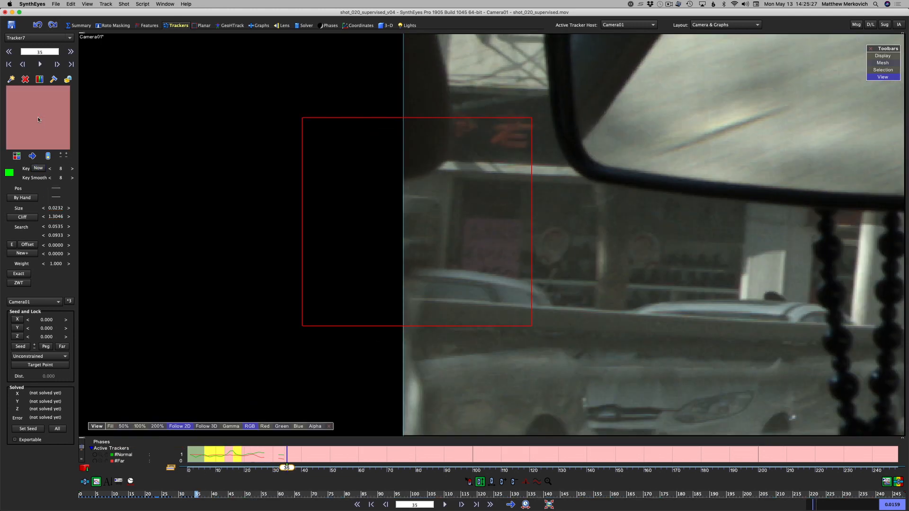
# Step: Return to the early frames and review Tracker7's path through to about frame 25
pyautogui.press('s')
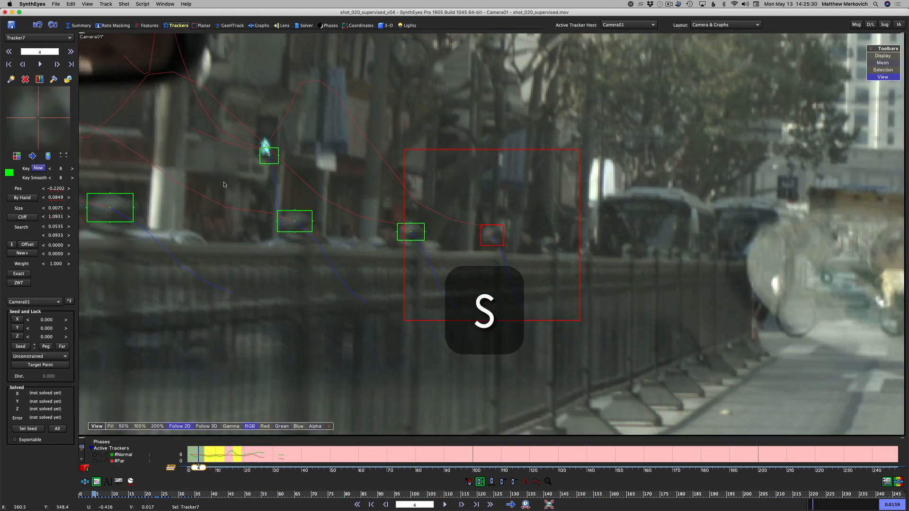
pyautogui.press('d')
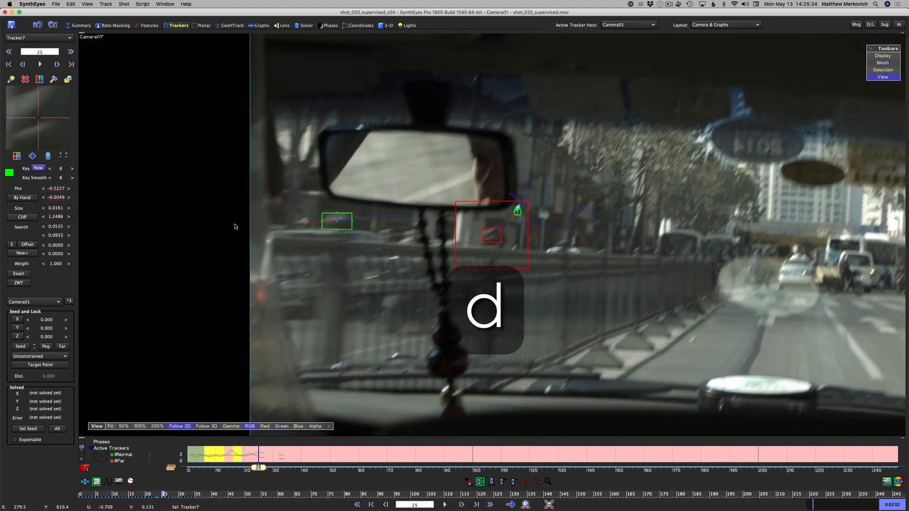
# Step: Examine Tracker7's placement on its head by stepping back and forth through the frames up to frame 29
pyautogui.press('s')
pyautogui.press('s')
pyautogui.press('s')
pyautogui.press('s')
pyautogui.press('s')
pyautogui.press('s')
pyautogui.press('s')
pyautogui.press('s')
pyautogui.press('s')
pyautogui.press('s')
pyautogui.press('s')
pyautogui.press('s')
pyautogui.press('s')
pyautogui.press('s')
pyautogui.press('s')
pyautogui.press('s')
pyautogui.press('s')
pyautogui.press('s')
pyautogui.press('s')
pyautogui.press('s')
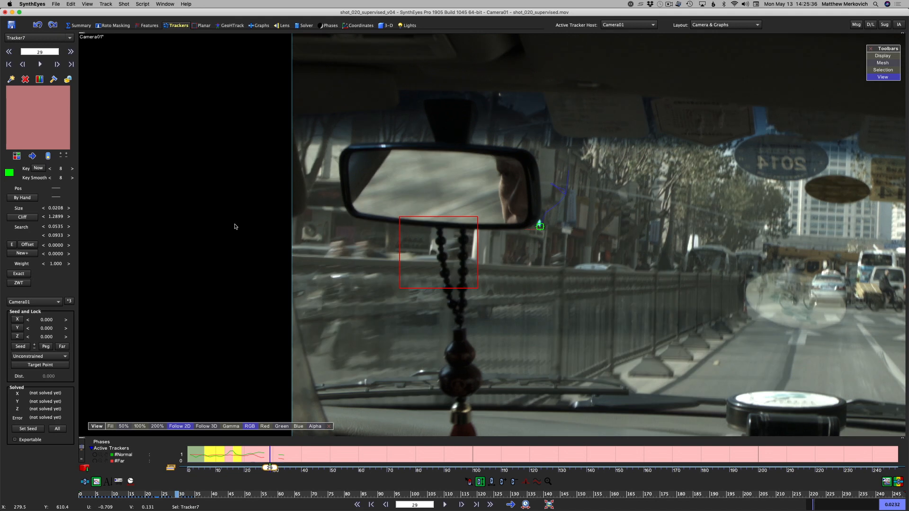
pyautogui.press('d')
pyautogui.press('d')
pyautogui.press('d')
pyautogui.press('d')
pyautogui.press('d')
pyautogui.press('d')
pyautogui.press('d')
pyautogui.press('d')
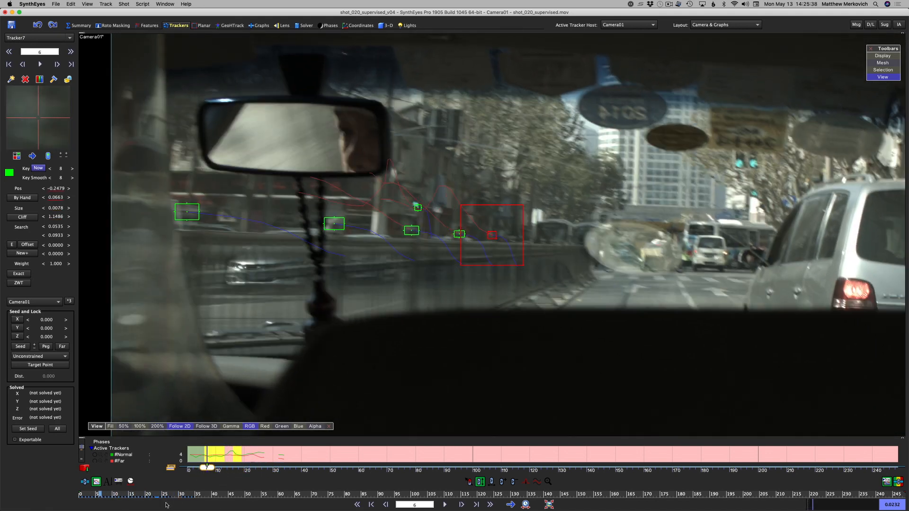
pyautogui.press('d')
pyautogui.press('d')
pyautogui.press('d')
pyautogui.press('d')
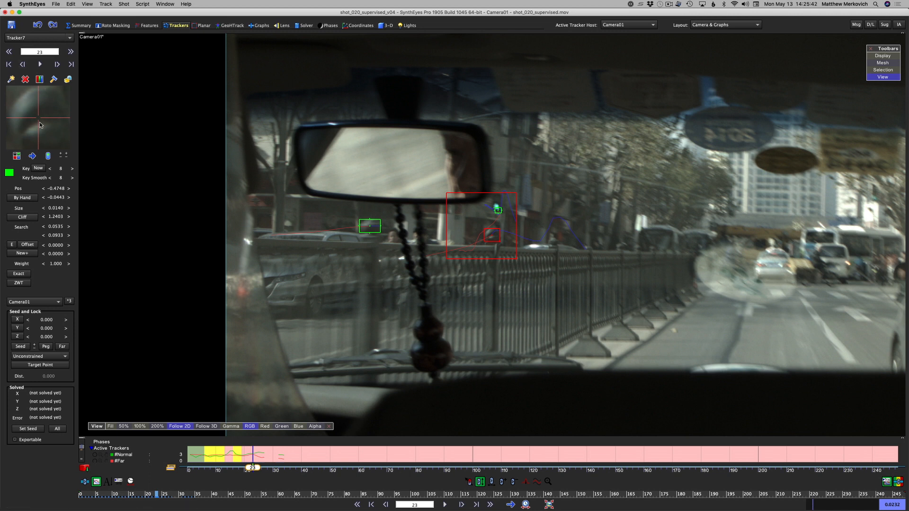
# Step: Check Tracker7's centring on its head around frames 22 and 23, stepping back through the earlier frames
pyautogui.press('s')
pyautogui.press('s')
pyautogui.press('s')
pyautogui.press('s')
pyautogui.press('s')
pyautogui.press('s')
pyautogui.press('s')
pyautogui.press('s')
pyautogui.press('s')
pyautogui.press('s')
pyautogui.press('s')
pyautogui.press('s')
pyautogui.press('s')
pyautogui.press('s')
pyautogui.press('s')
pyautogui.press('s')
pyautogui.press('s')
pyautogui.press('s')
pyautogui.press('s')
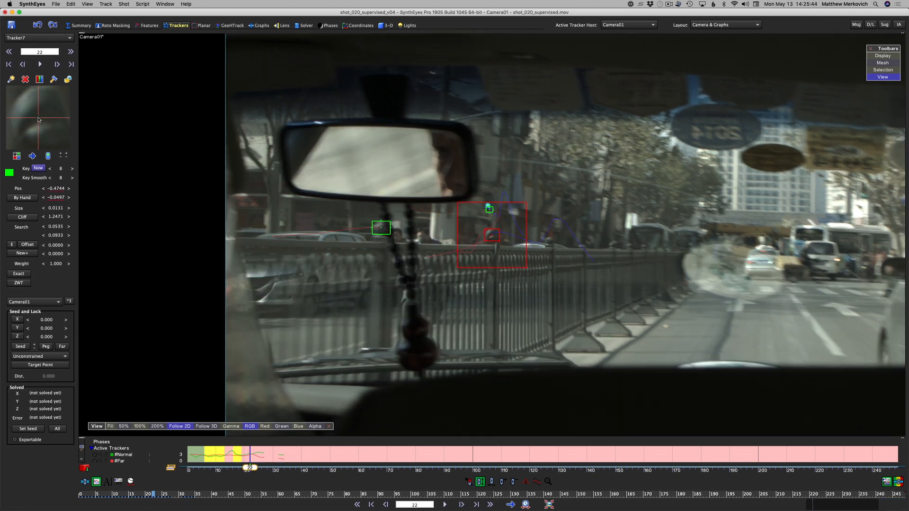
pyautogui.press('s')
pyautogui.press('s')
pyautogui.press('s')
pyautogui.press('s')
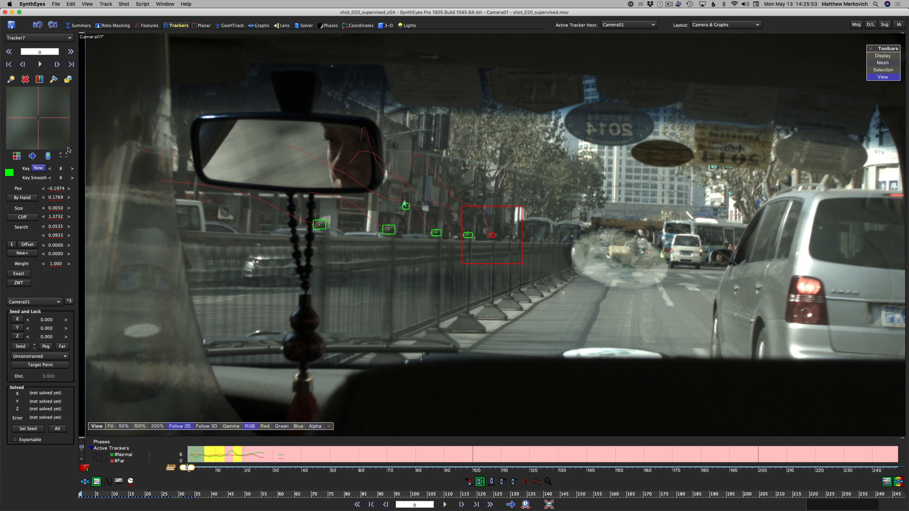
# Step: Review Tracker7's path forward from frame 0 to frame 34
pyautogui.press('f')
pyautogui.press('f')
pyautogui.press('f')
pyautogui.press('f')
pyautogui.press('f')
pyautogui.press('f')
pyautogui.press('f')
pyautogui.press('f')
pyautogui.press('f')
pyautogui.press('f')
pyautogui.press('f')
pyautogui.press('f')
pyautogui.press('f')
pyautogui.press('f')
pyautogui.press('f')
pyautogui.press('f')
pyautogui.press('f')
pyautogui.press('f')
pyautogui.press('f')
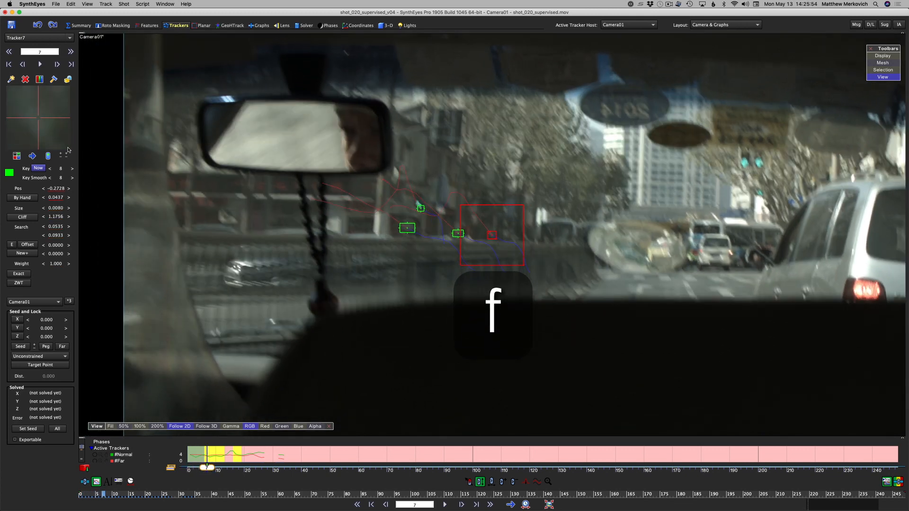
pyautogui.press('f')
pyautogui.press('f')
pyautogui.press('f')
pyautogui.press('f')
pyautogui.press('f')
pyautogui.press('f')
pyautogui.press('f')
pyautogui.press('f')
pyautogui.press('f')
pyautogui.press('f')
pyautogui.press('f')
pyautogui.press('f')
pyautogui.press('f')
pyautogui.press('f')
pyautogui.press('f')
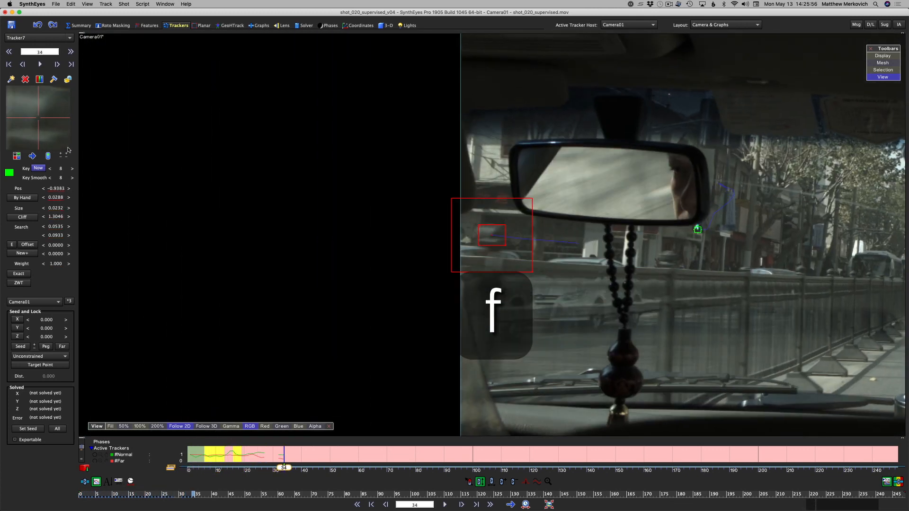
# Step: Review Tracker7's path in reverse from frame 34 back to frame 0
pyautogui.press('a')
pyautogui.press('a')
pyautogui.press('a')
pyautogui.press('a')
pyautogui.press('a')
pyautogui.press('a')
pyautogui.press('a')
pyautogui.press('a')
pyautogui.press('a')
pyautogui.press('a')
pyautogui.press('a')
pyautogui.press('a')
pyautogui.press('a')
pyautogui.press('a')
pyautogui.press('a')
pyautogui.press('a')
pyautogui.press('a')
pyautogui.press('a')
pyautogui.press('a')
pyautogui.press('a')
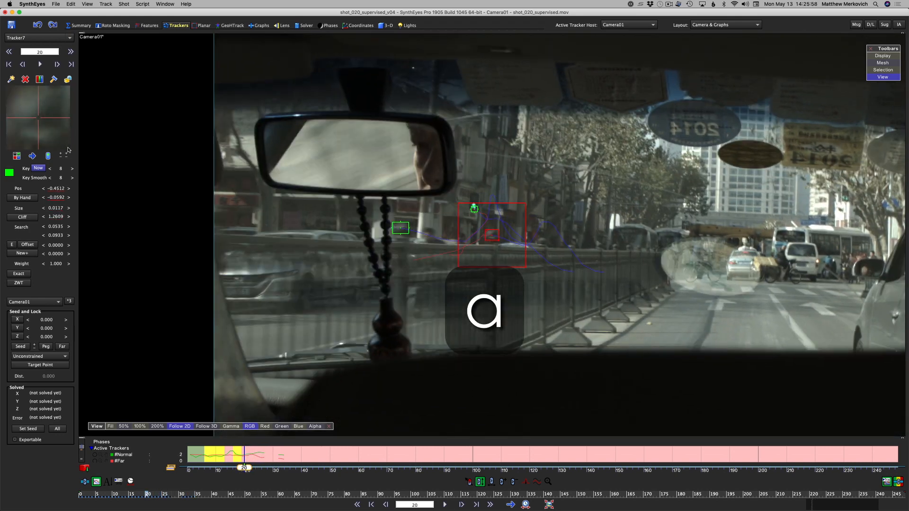
pyautogui.press('a')
pyautogui.press('a')
pyautogui.press('a')
pyautogui.press('a')
pyautogui.press('a')
pyautogui.press('a')
pyautogui.press('a')
pyautogui.press('a')
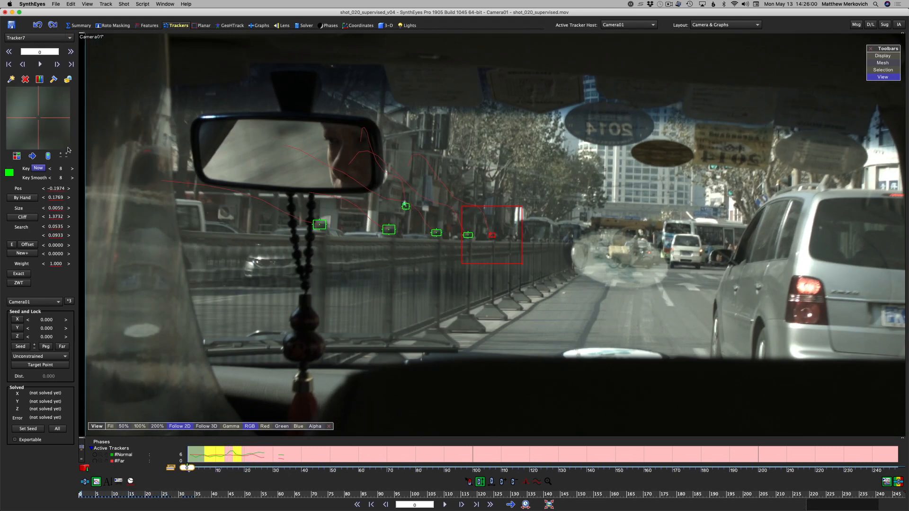
# Step: Recheck how steadily Tracker7 follows its head over the full range from frame 0 to frame 34
pyautogui.press('f')
pyautogui.press('f')
pyautogui.press('f')
pyautogui.press('f')
pyautogui.press('f')
pyautogui.press('f')
pyautogui.press('f')
pyautogui.press('f')
pyautogui.press('f')
pyautogui.press('f')
pyautogui.press('f')
pyautogui.press('f')
pyautogui.press('f')
pyautogui.press('f')
pyautogui.press('f')
pyautogui.press('f')
pyautogui.press('f')
pyautogui.press('f')
pyautogui.press('f')
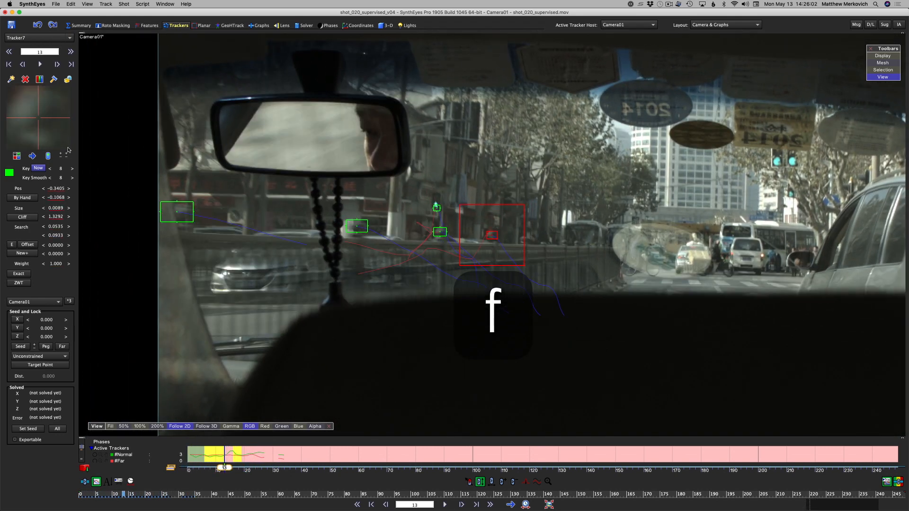
pyautogui.press('f')
pyautogui.press('f')
pyautogui.press('f')
pyautogui.press('f')
pyautogui.press('f')
pyautogui.press('f')
pyautogui.press('f')
pyautogui.press('f')
pyautogui.press('f')
pyautogui.press('f')
pyautogui.press('f')
pyautogui.press('f')
pyautogui.press('f')
pyautogui.press('f')
pyautogui.press('f')
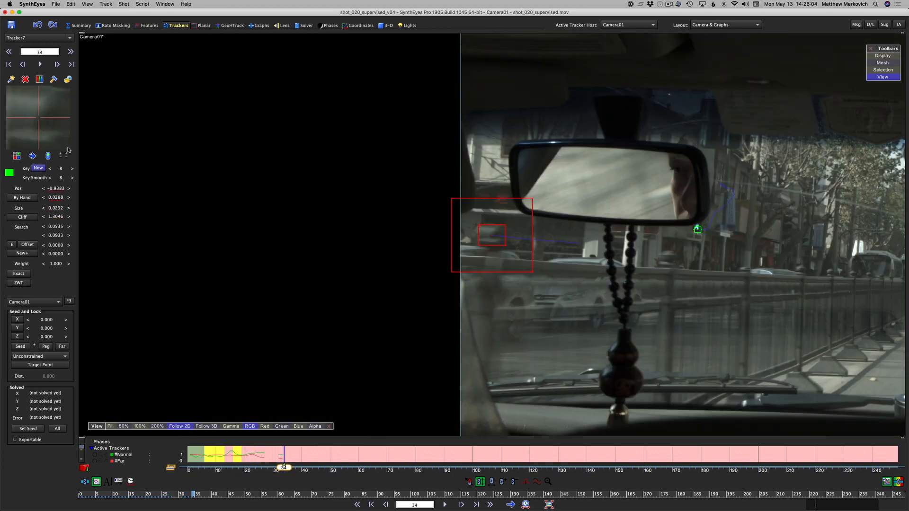
# Step: Check Tracker7 frame by frame from frame 34 back to frame 0, and lock the tracker
pyautogui.press('a')
pyautogui.press('a')
pyautogui.press('a')
pyautogui.press('a')
pyautogui.press('a')
pyautogui.press('a')
pyautogui.press('a')
pyautogui.press('a')
pyautogui.press('a')
pyautogui.press('a')
pyautogui.press('a')
pyautogui.press('a')
pyautogui.press('a')
pyautogui.press('a')
pyautogui.press('a')
pyautogui.press('a')
pyautogui.press('a')
pyautogui.press('a')
pyautogui.press('a')
pyautogui.press('a')
pyautogui.press('a')
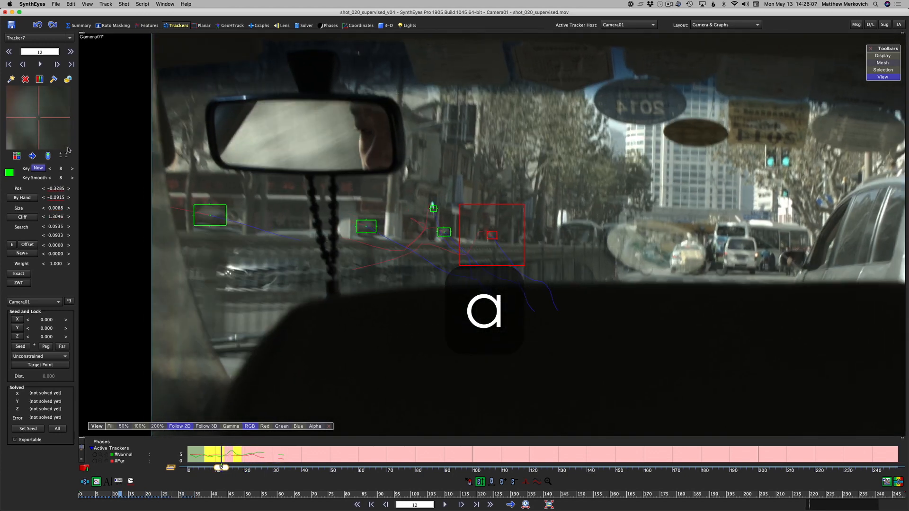
pyautogui.press('a')
pyautogui.press('a')
pyautogui.press('a')
pyautogui.press('a')
pyautogui.press('a')
pyautogui.press('a')
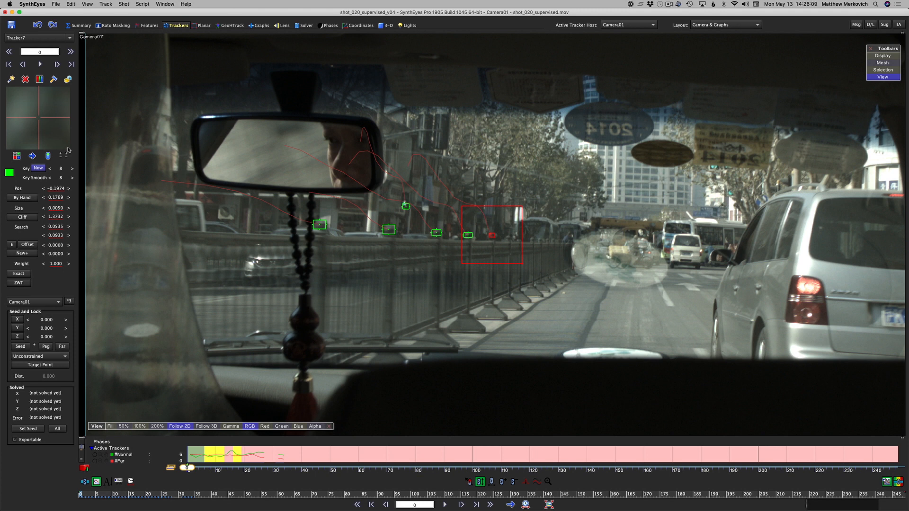
pyautogui.click(68, 79)
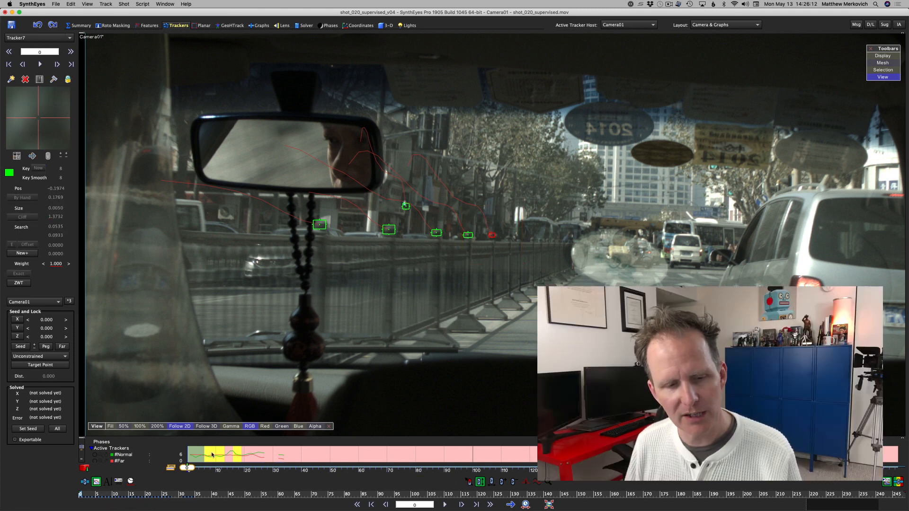
# Step: Examine the active-tracker count along the timeline over roughly frames 0 to 28, and return to the full shot range
pyautogui.moveTo(212, 454); pyautogui.dragTo(408, 454, button='middle')
pyautogui.moveTo(407, 454); pyautogui.dragTo(206, 450, button='right')
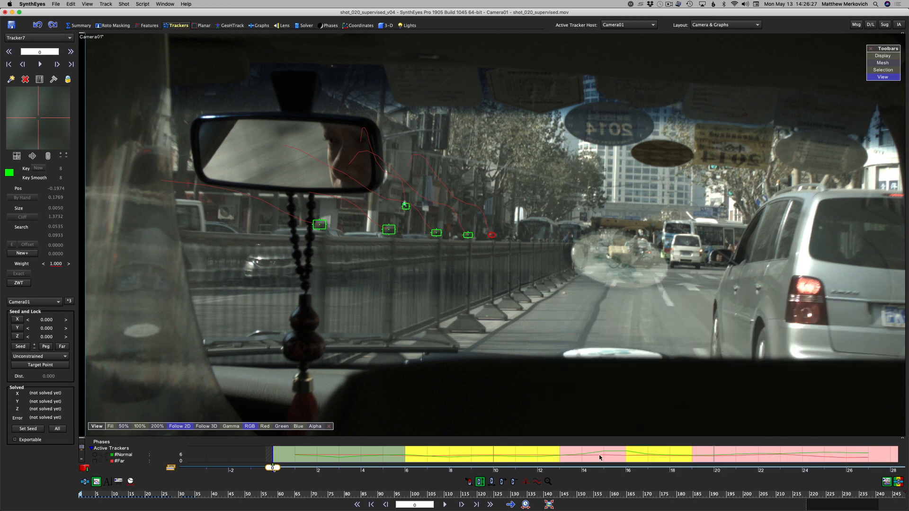
pyautogui.moveTo(604, 458)
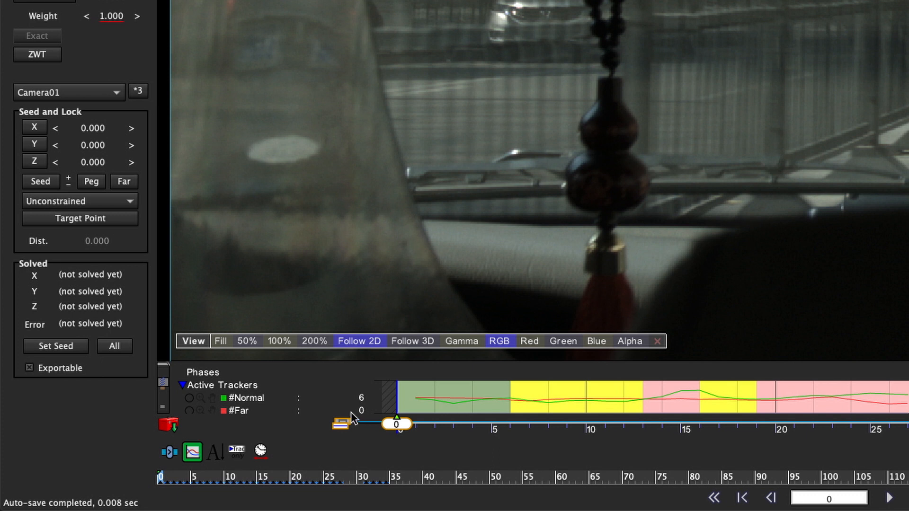
pyautogui.moveTo(363, 476); pyautogui.dragTo(79, 468)
pyautogui.scroll(-5, 521, 397)
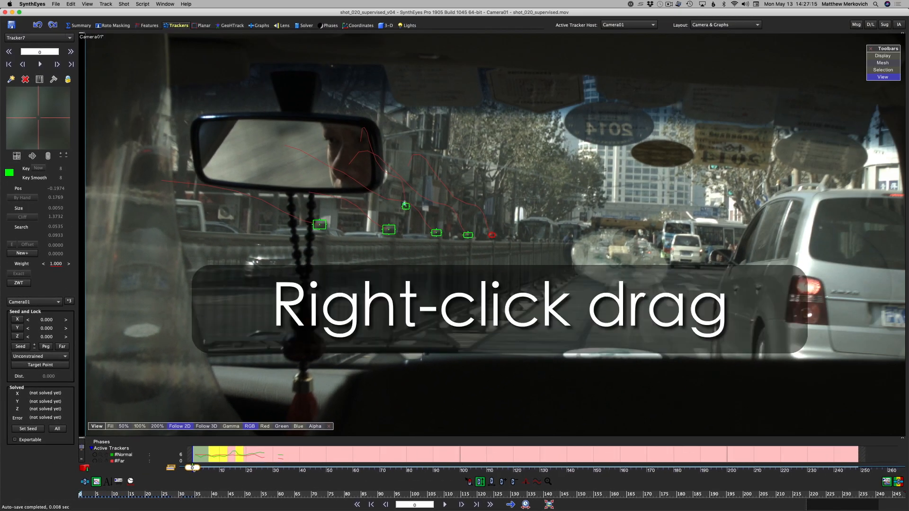
pyautogui.moveTo(249, 467); pyautogui.dragTo(253, 468, button='right')
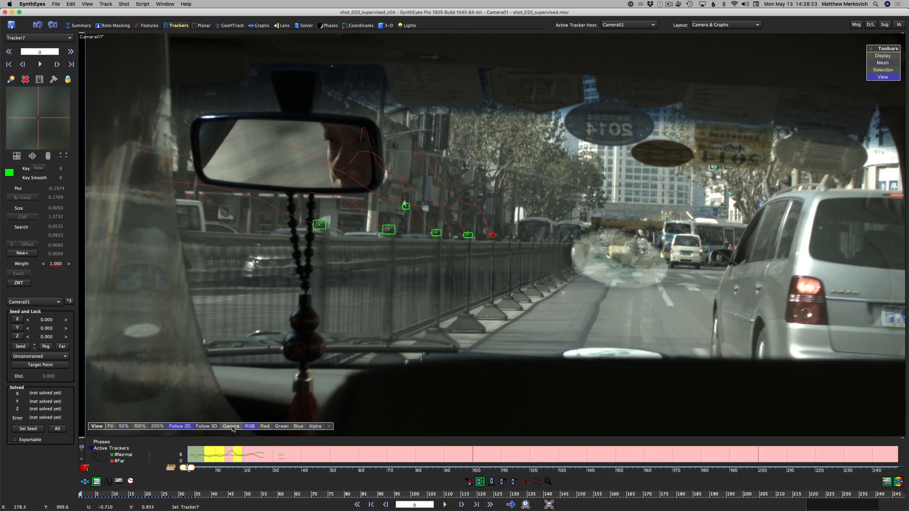
# Step: Try a different camera-view gamma and reset it, and brighten the image in Tracker7's close-up view
pyautogui.moveTo(232, 429); pyautogui.dragTo(269, 9)
pyautogui.rightClick(236, 427)
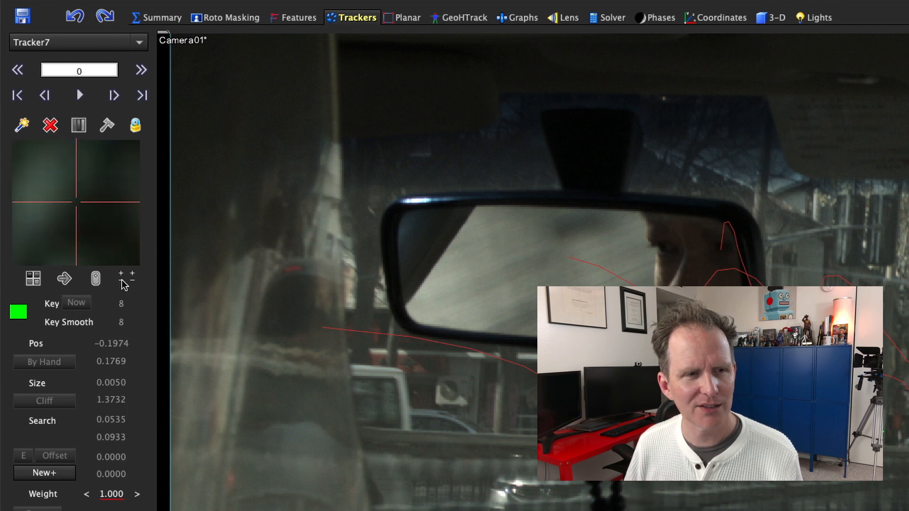
pyautogui.moveTo(123, 282); pyautogui.dragTo(98, 172)
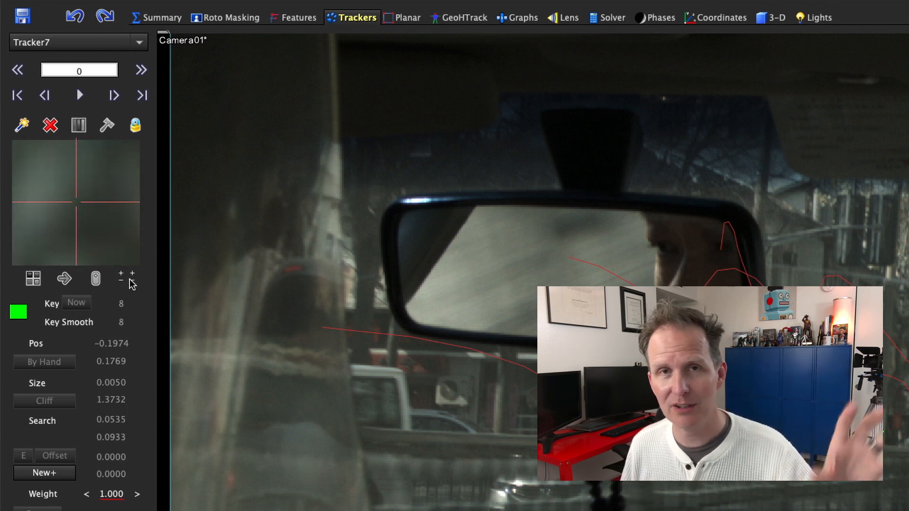